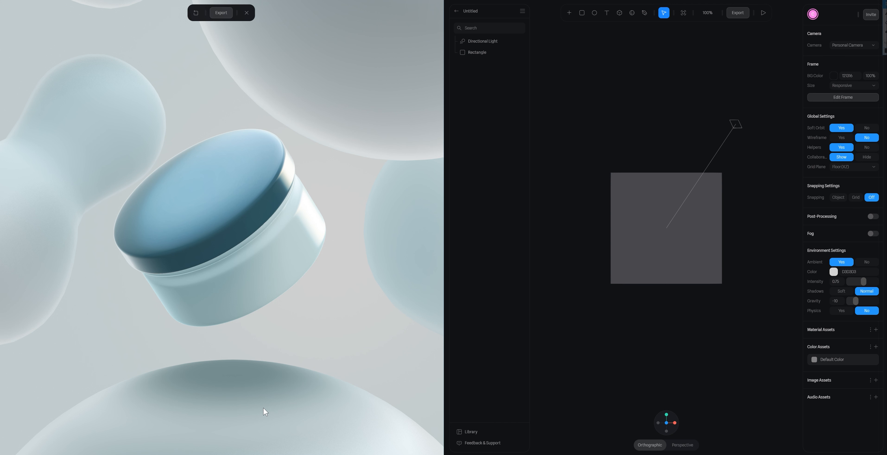
Examine the finished cream jar scene, its overall layout of floating spheres and its front view
left_click_drag(208, 228, 237, 221, "alt")
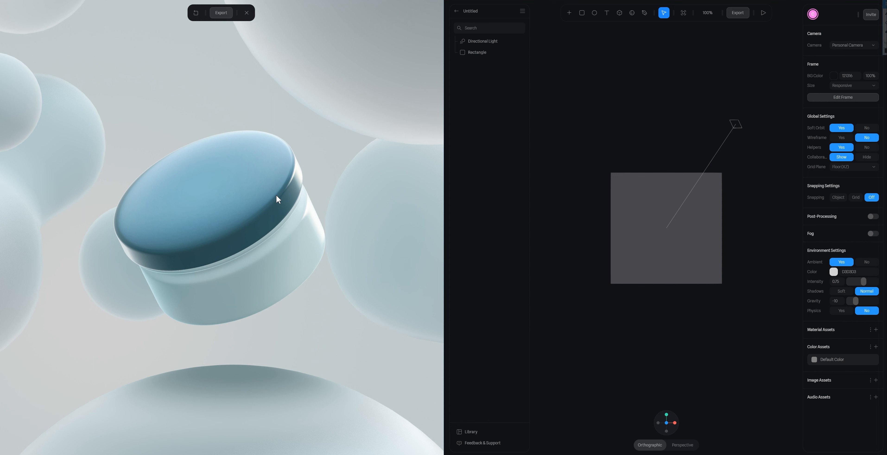
left_click(246, 13)
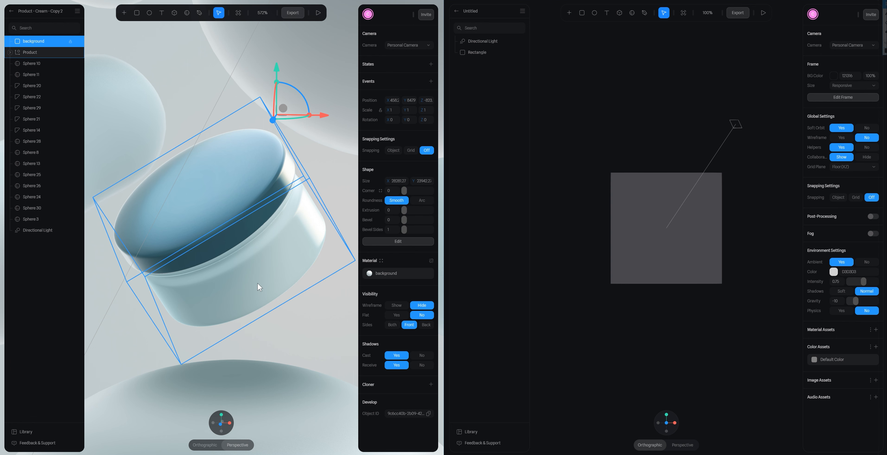
scroll(275, 279, "down", 3)
scroll(275, 279, "down", 10)
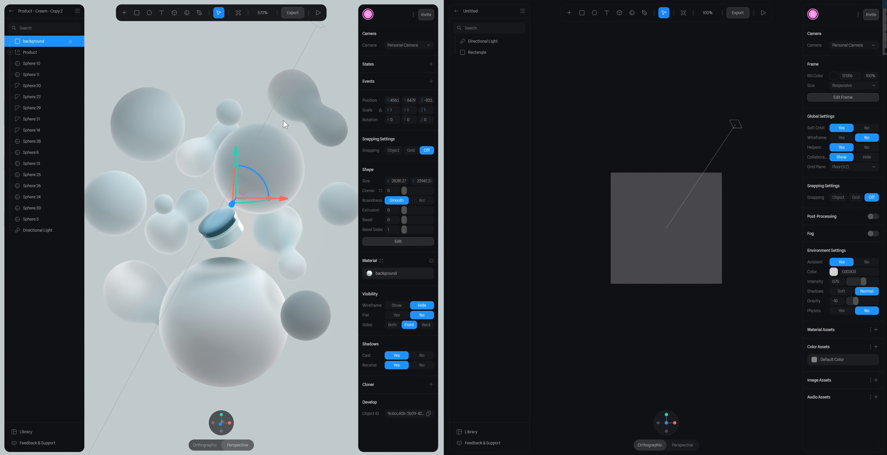
scroll(230, 220, "up", 6)
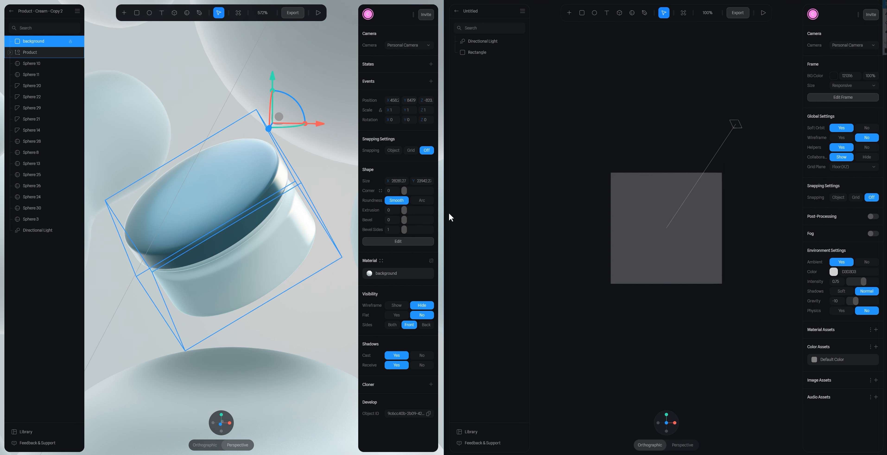
scroll(191, 227, "down", 3)
scroll(189, 222, "down", 5)
left_click(221, 424)
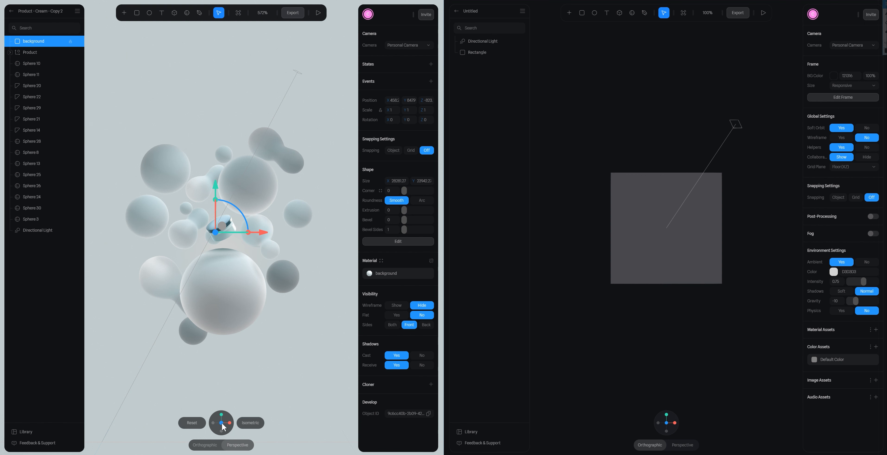
Delete the default rectangle from the untitled scene and draw a sphere about 242 in size below the centre
left_click(670, 277)
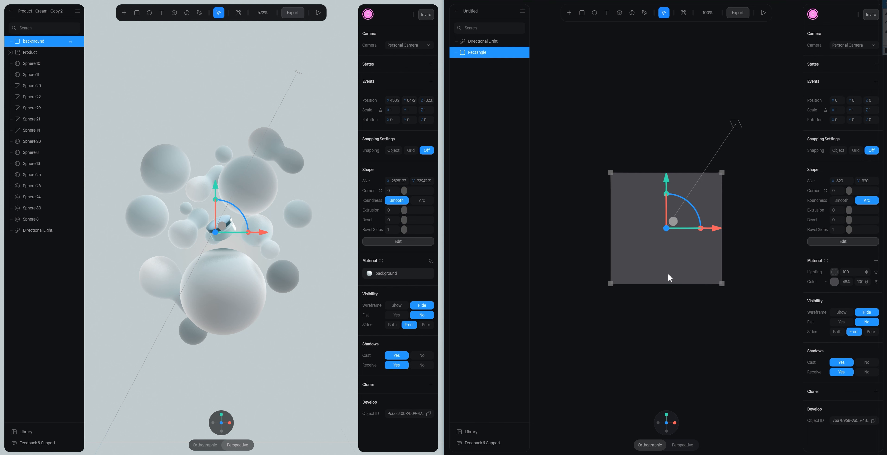
key("Delete")
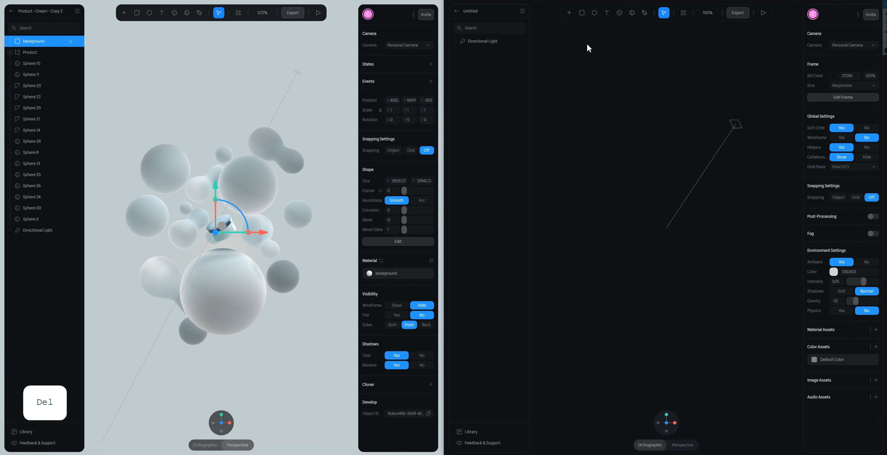
left_click(570, 15)
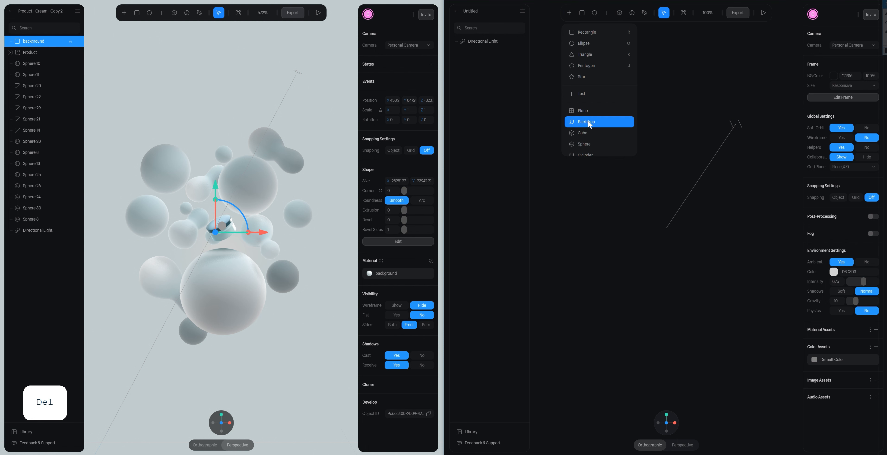
left_click(590, 147)
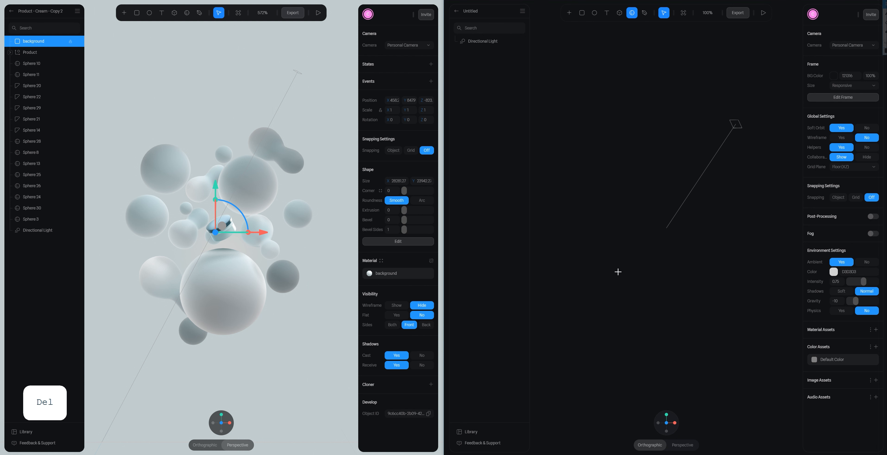
left_click_drag(618, 272, 663, 314)
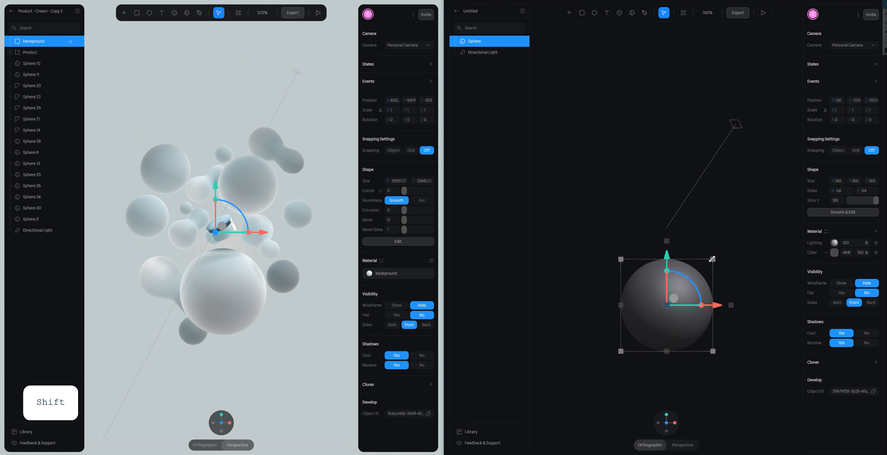
left_click_drag(712, 259, 704, 268)
left_click_drag(677, 293, 680, 290)
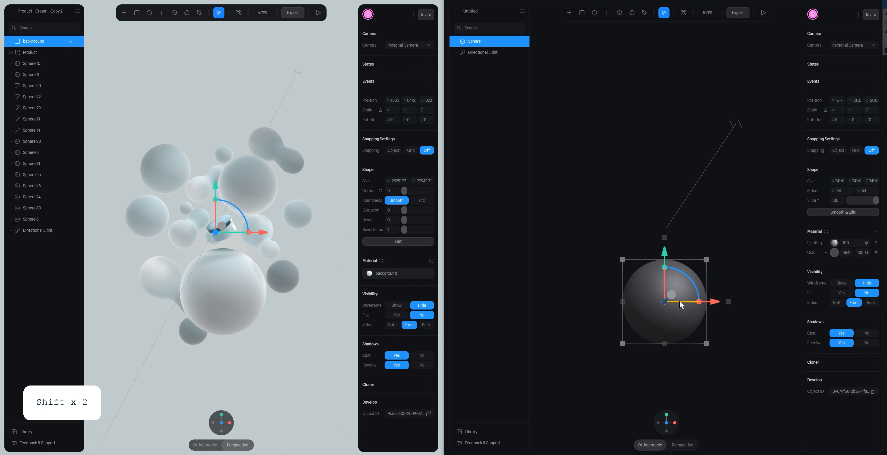
Duplicate the sphere, place the copy above and to the left of the original, and shrink it to about 120
key("ctrl+d")
left_click_drag(670, 296, 613, 222)
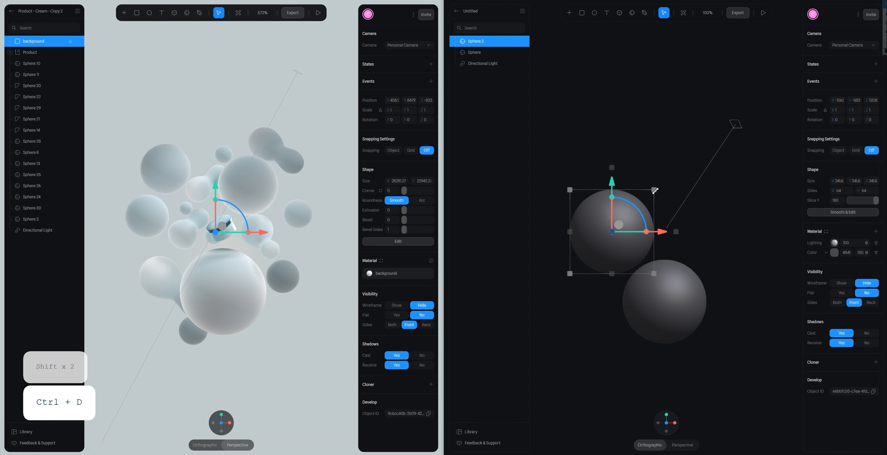
left_click_drag(655, 191, 618, 213)
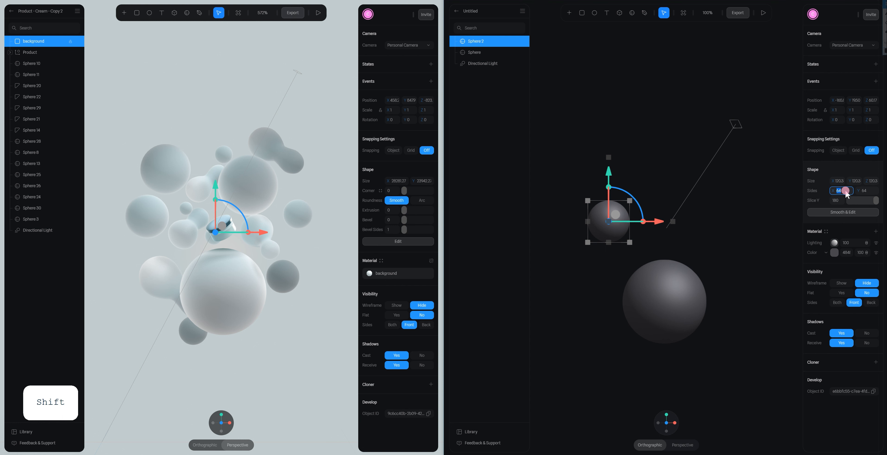
Set the smaller sphere's sides to 20 in both directions
type("20")
left_click(865, 191)
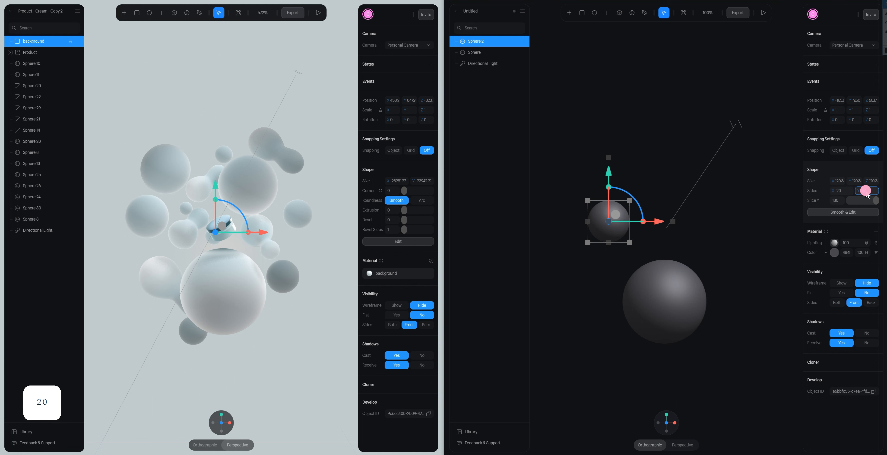
type("20")
key("Return")
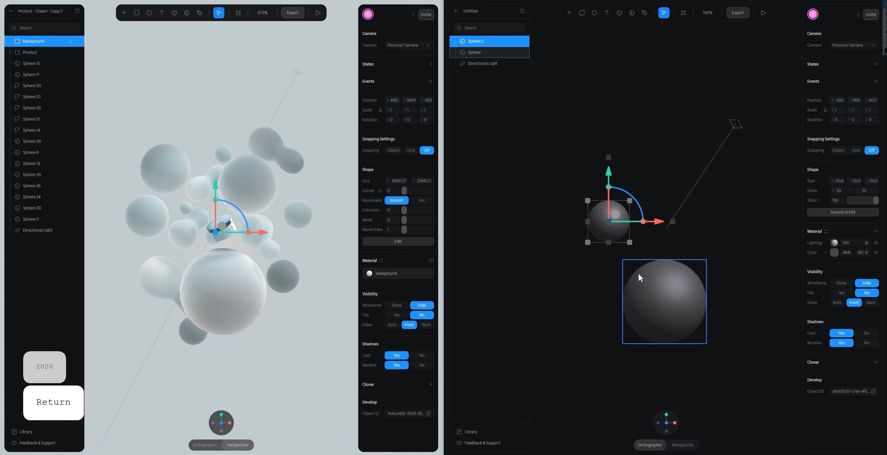
Set the large sphere's sides to 50 in both directions
left_click(653, 293)
left_click(840, 192)
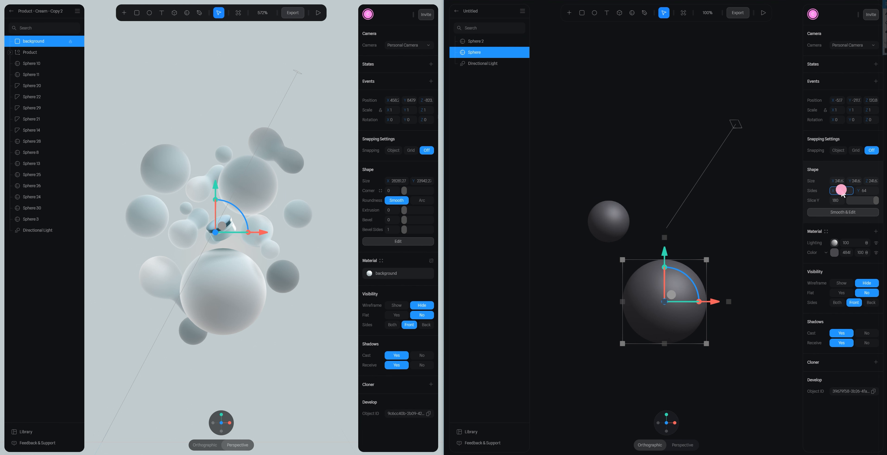
type("50")
left_click(866, 192)
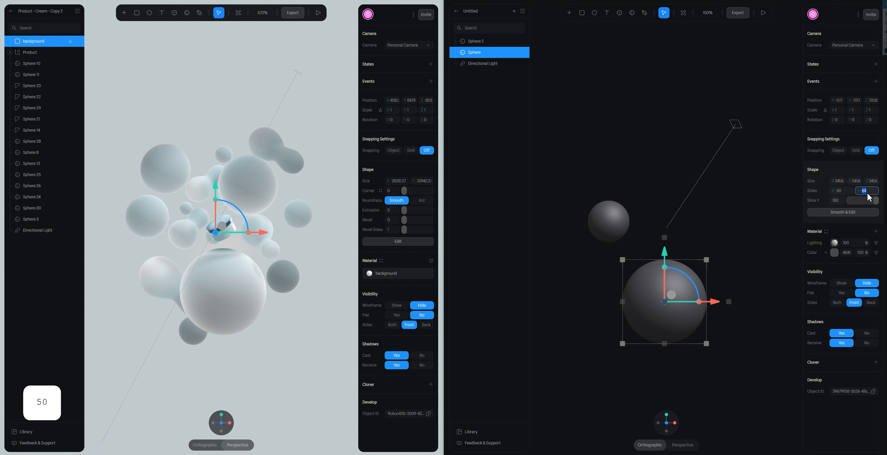
type("50")
key("Return")
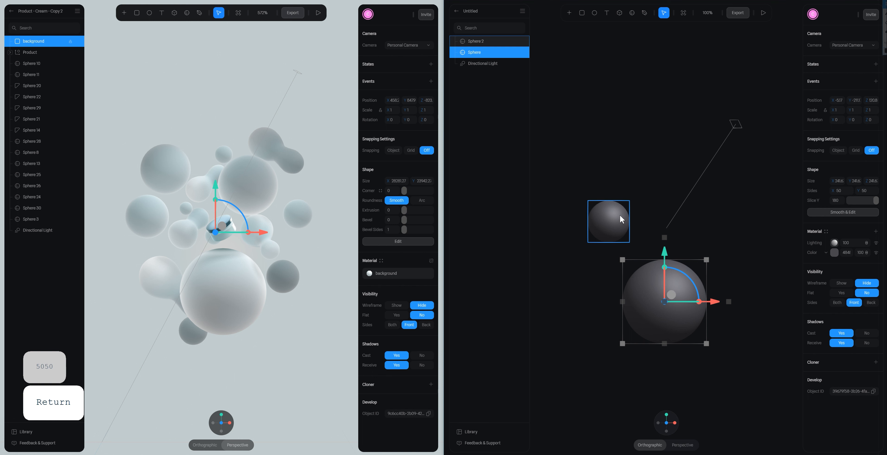
Compare with the reference sphere, then duplicate the small sphere into four resized copies spread above the large one
left_click(254, 184)
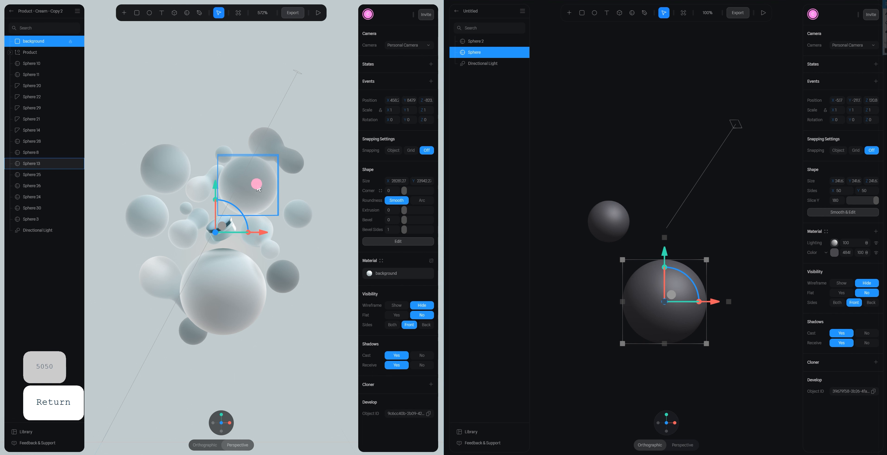
left_click(648, 193)
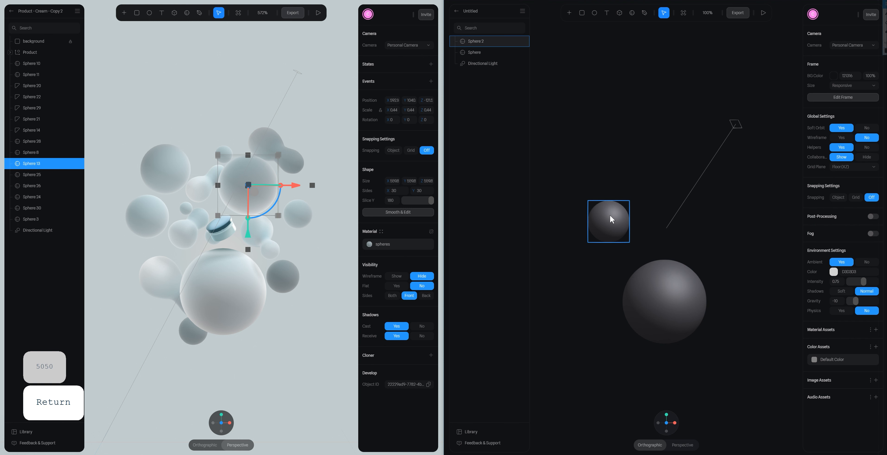
left_click(612, 218)
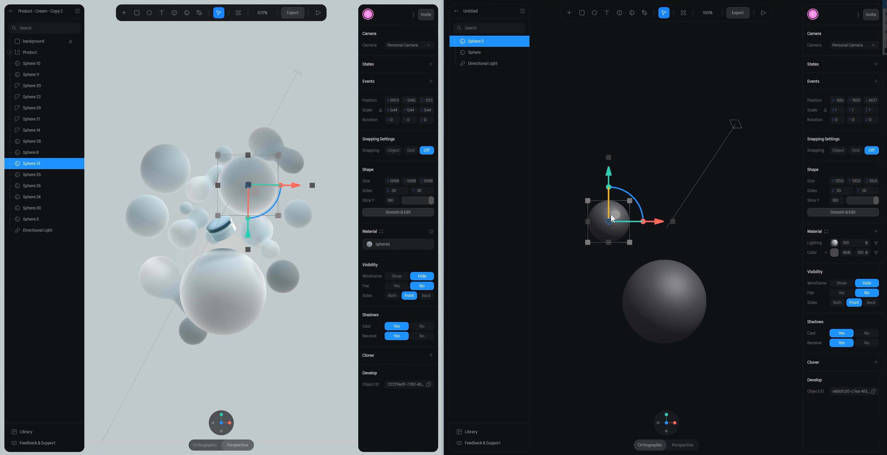
key("ctrl+d")
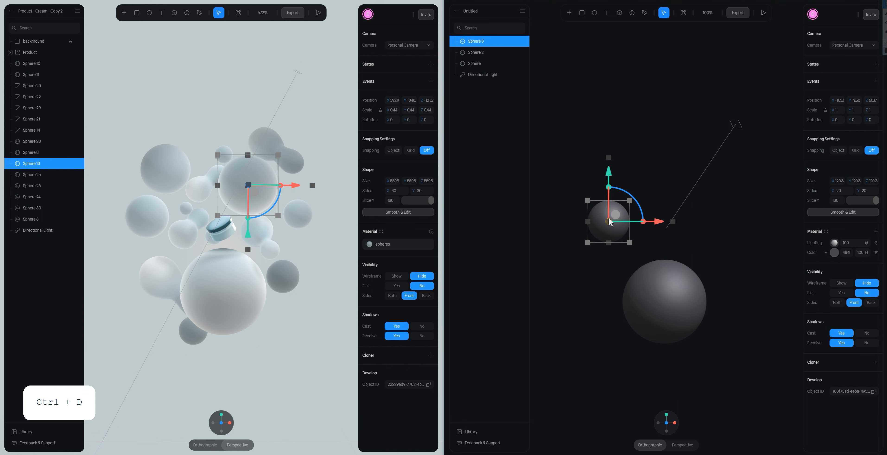
left_click_drag(612, 218, 745, 214)
key("ctrl+d")
key("ctrl+d")
key("ctrl+d")
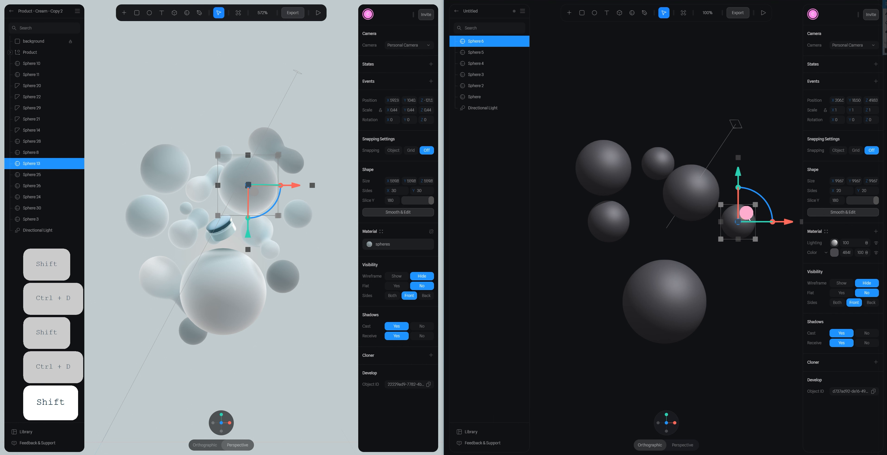
Add four more smaller sphere copies, two beside the large sphere and two between it and the upper group
key("ctrl+d")
left_click_drag(744, 245, 644, 217)
key("ctrl+d")
key("ctrl+d")
key("ctrl+d")
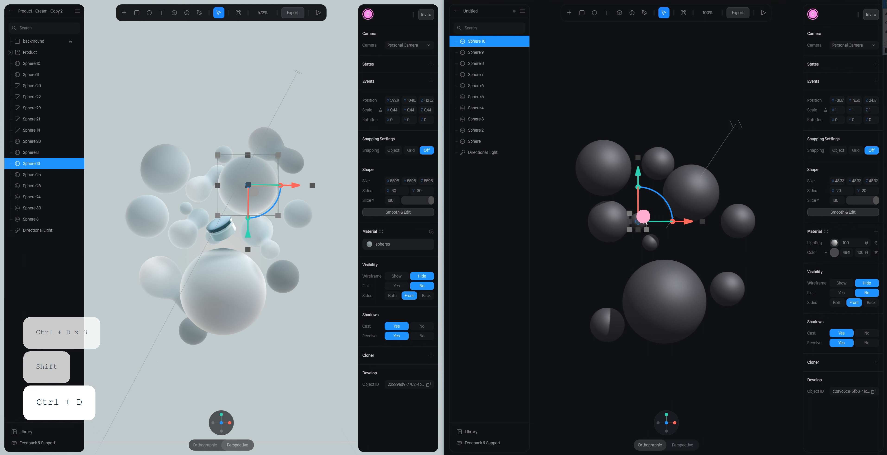
Shrink Sphere 4 in the upper middle of the arrangement to about 42
left_click(658, 161)
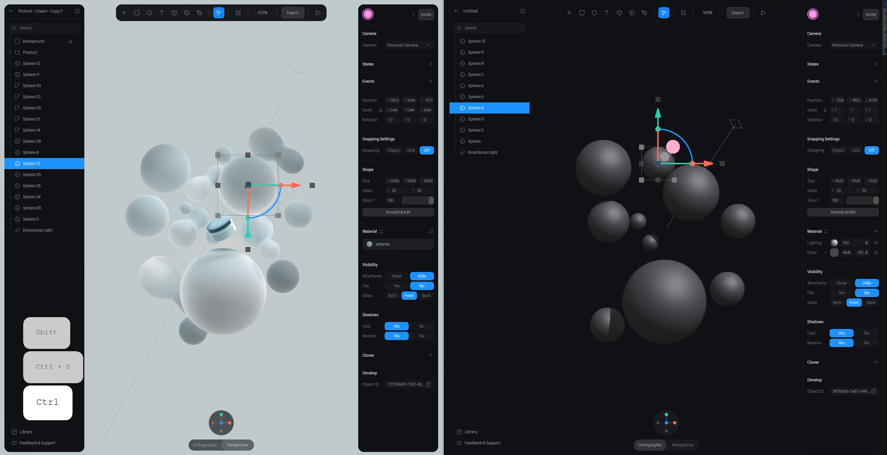
left_click_drag(673, 147, 664, 156)
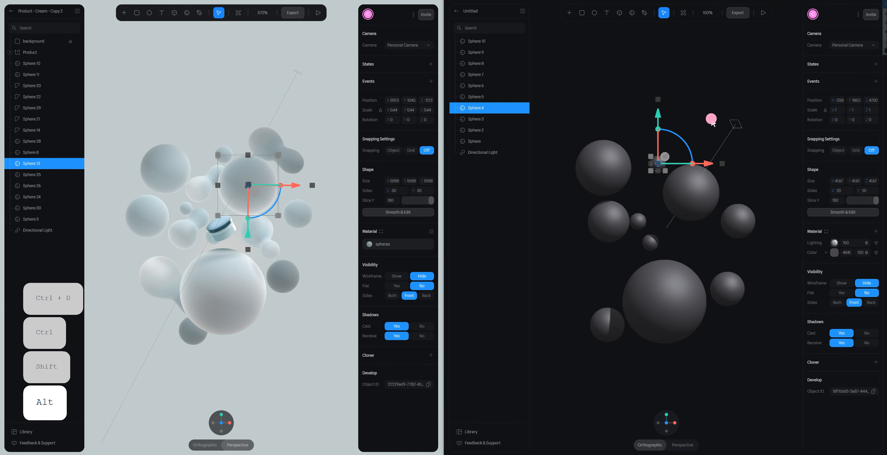
left_click(709, 120)
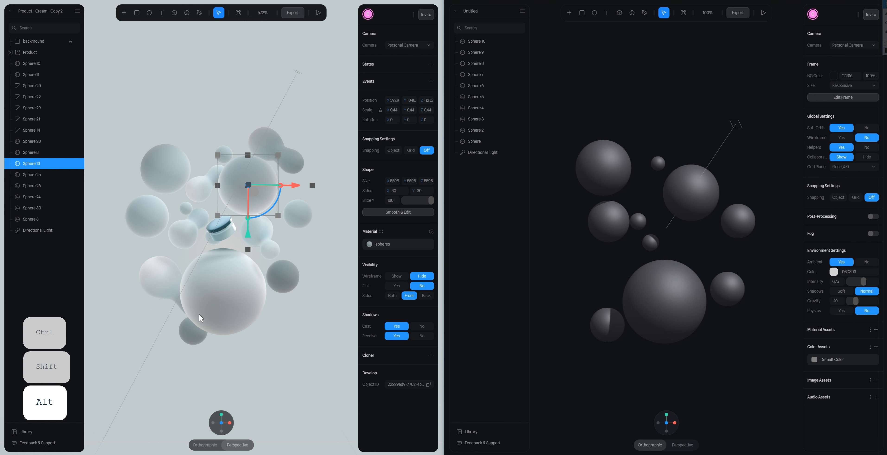
Show both scenes from the top and shift Sphere 3 back in depth and Sphere 2 slightly outward
mouse_move(229, 424)
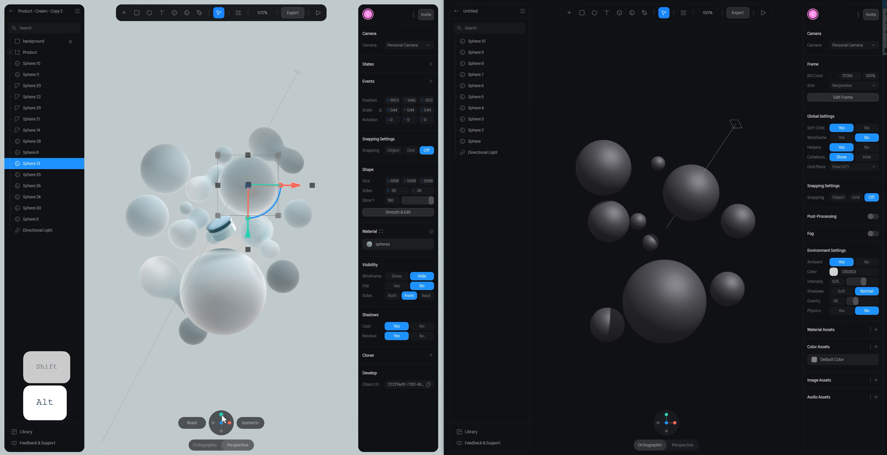
left_click(222, 416)
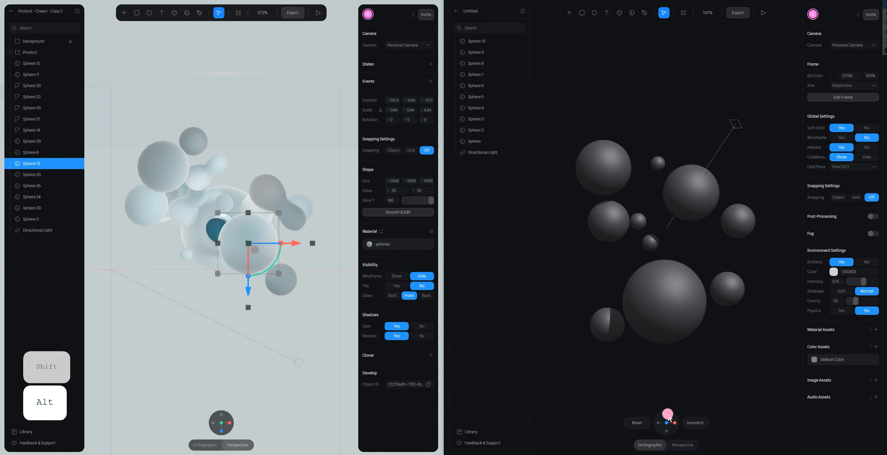
left_click(667, 415)
left_click(615, 258)
left_click_drag(615, 245, 614, 206)
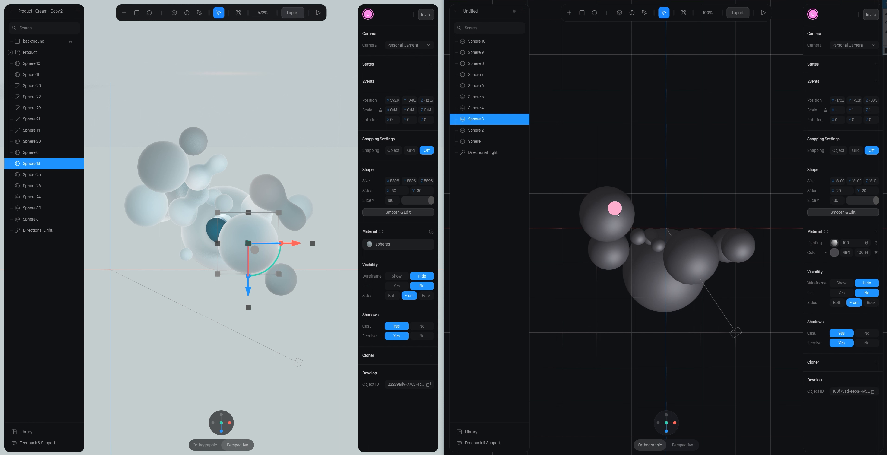
left_click_drag(598, 253, 588, 256)
Move Sphere 10 back in depth beside Sphere 3 and enlarge it to about 99
left_click_drag(636, 242, 659, 177)
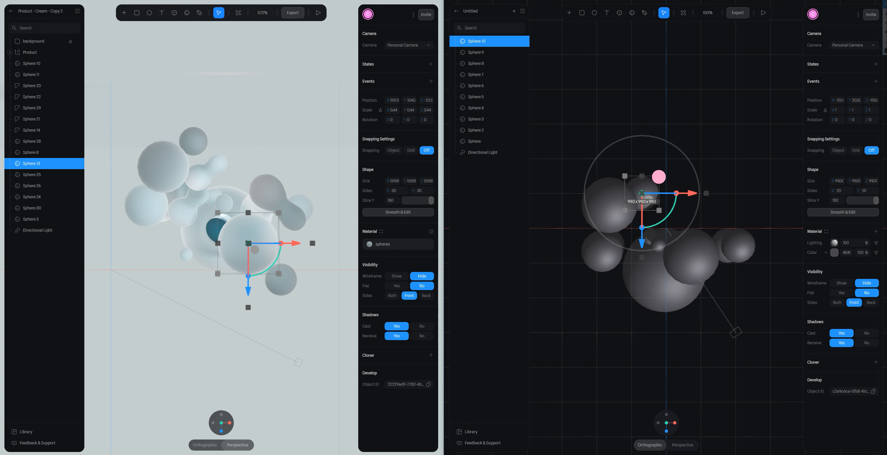
left_click(690, 161)
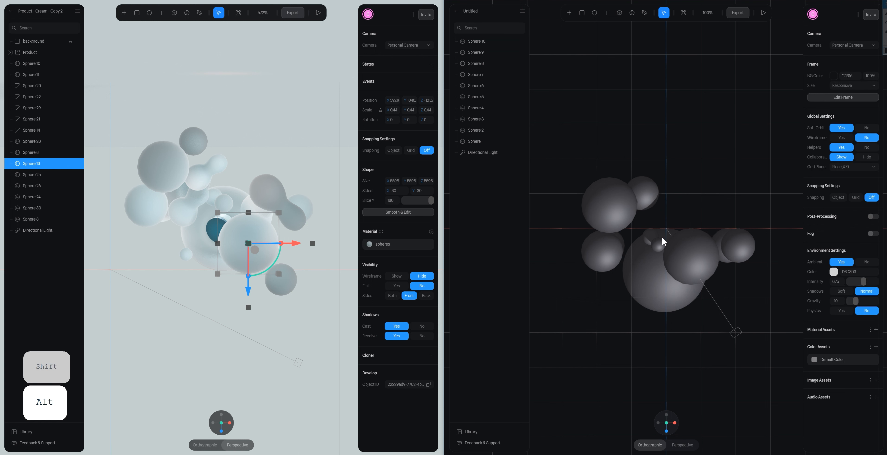
Enlarge the tiny Sphere 9 and bring Sphere 5 forward in depth, in front of the large sphere
left_click(661, 248)
left_click(649, 237, "shift")
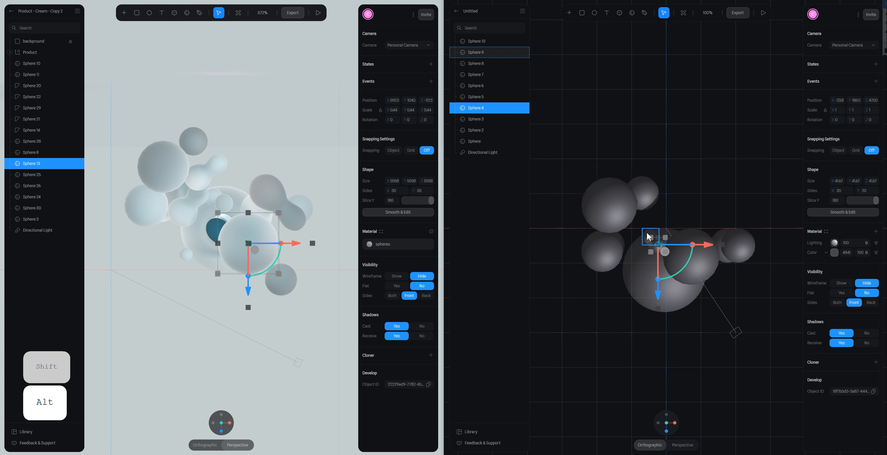
left_click(688, 196)
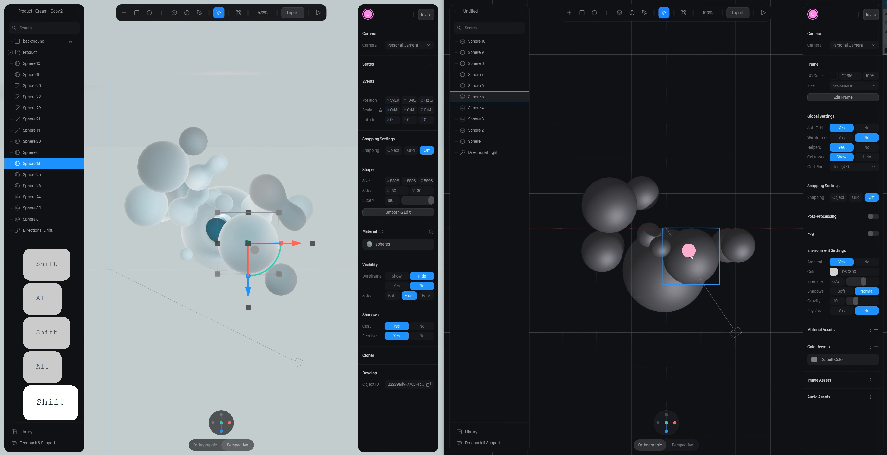
left_click_drag(689, 251, 689, 281)
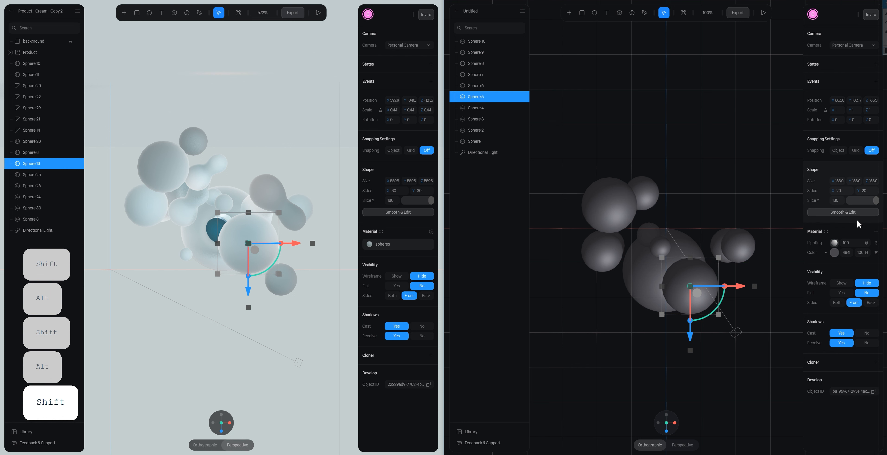
Set both side counts of Sphere 5 to 30
left_click(842, 191)
type("30")
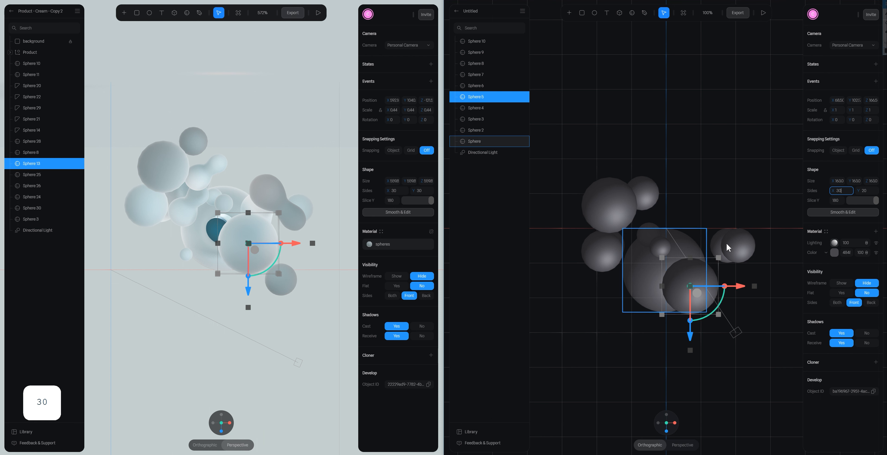
left_click(865, 191)
type("30")
key("Return")
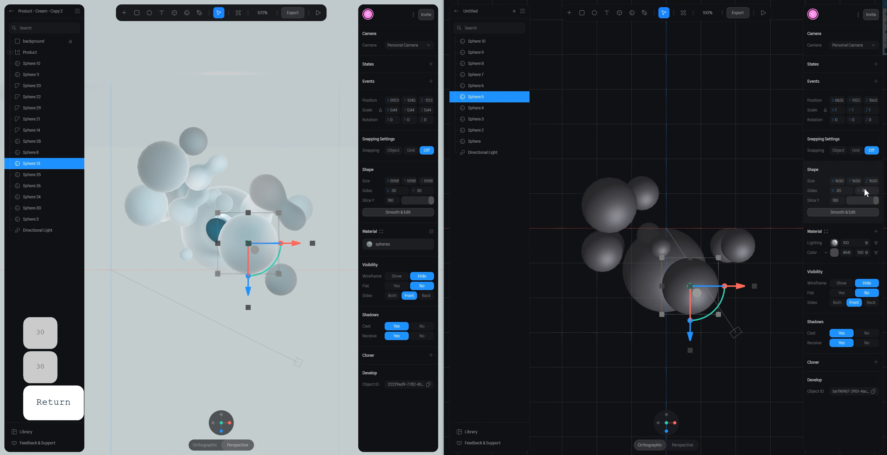
left_click(740, 202)
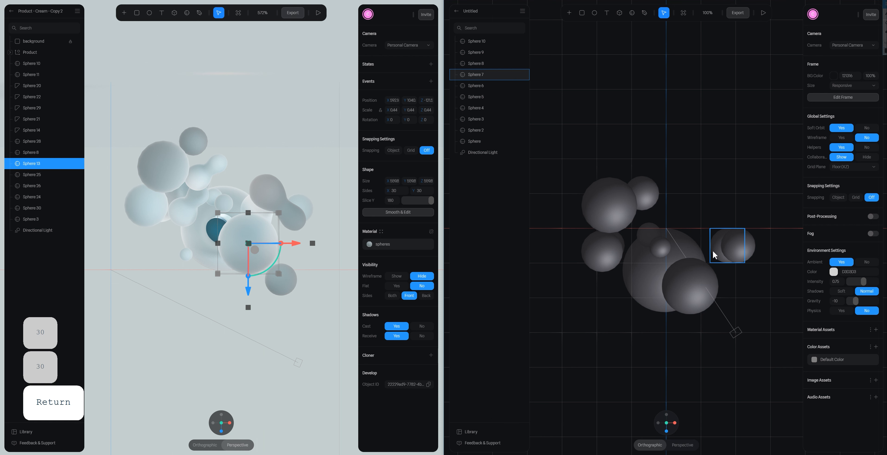
Bring Sphere 7 forward in depth beside the front sphere and shift Sphere 6 slightly
left_click(738, 247)
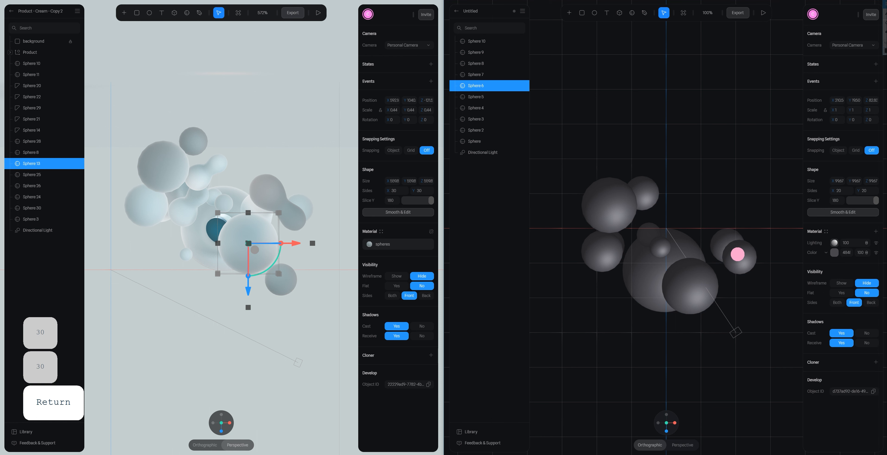
left_click_drag(738, 254, 713, 318)
left_click(722, 245)
left_click(737, 253)
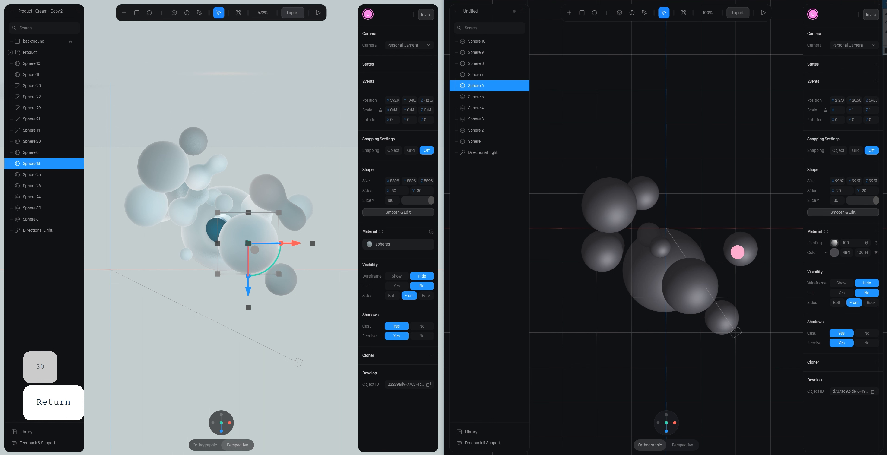
left_click(709, 200)
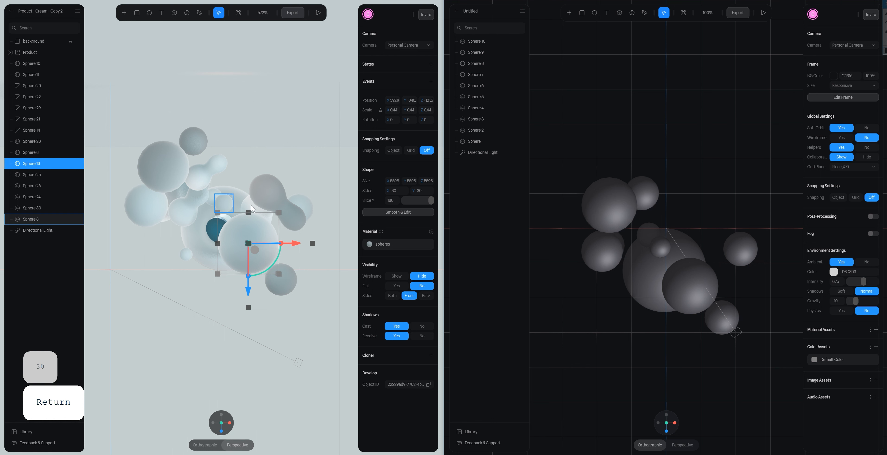
Shift the small Spheres 4 and 9 together slightly back in depth and to the side
left_click(656, 235)
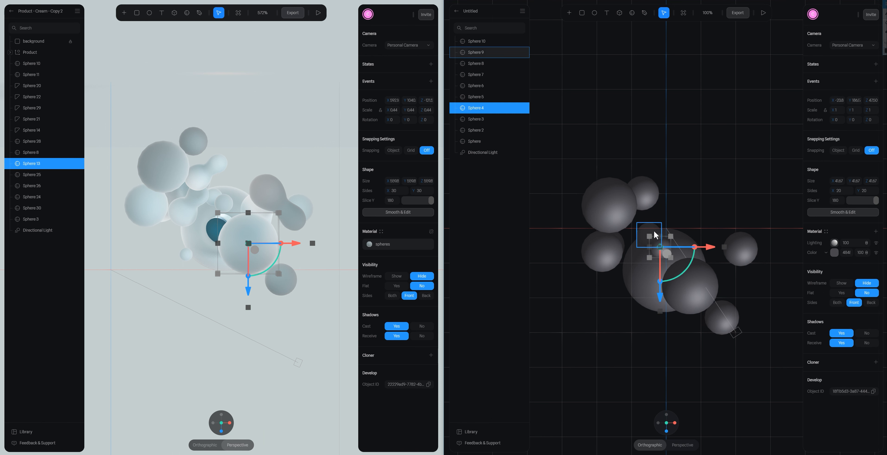
left_click(655, 235, "shift")
key("ctrl+z")
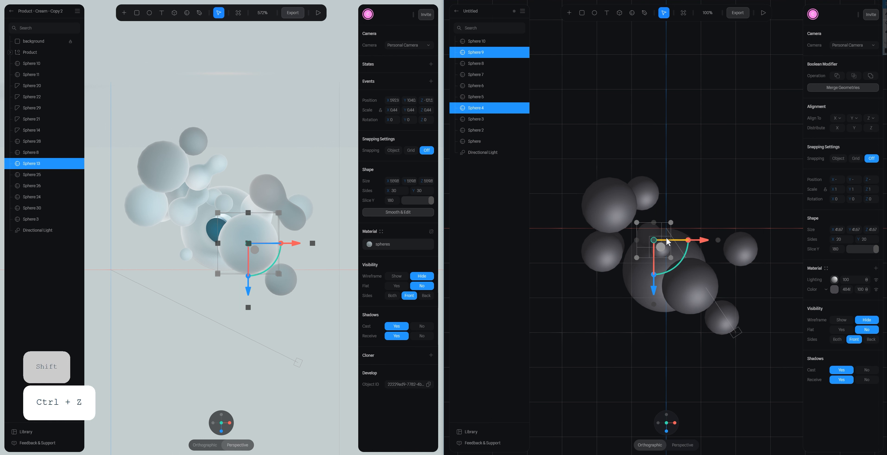
left_click(694, 202)
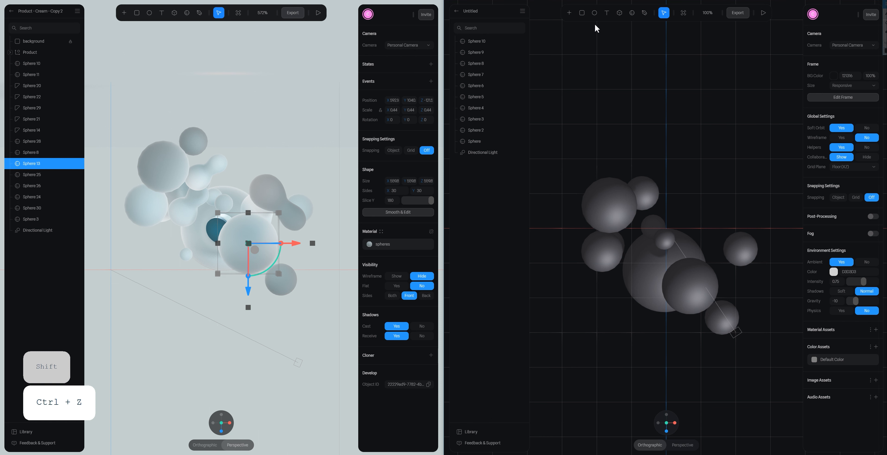
Show both scenes from the front and add a tilted cube about 104 by 59 by 104 above the large sphere
left_click(666, 431)
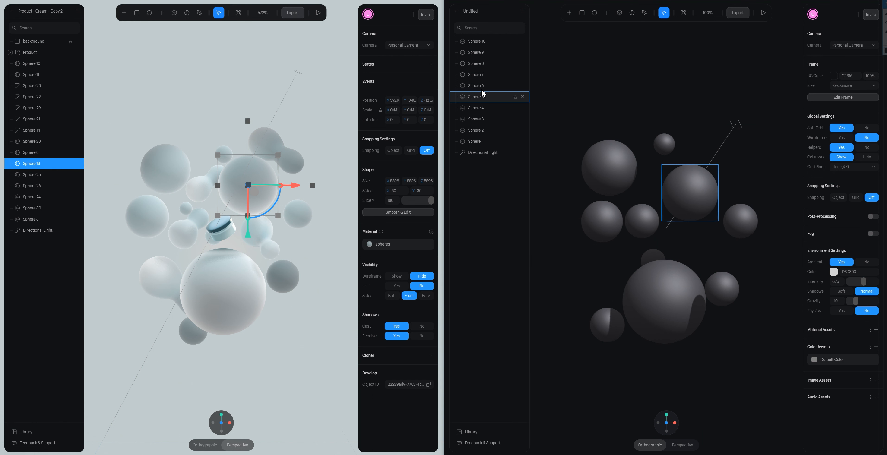
left_click(570, 13)
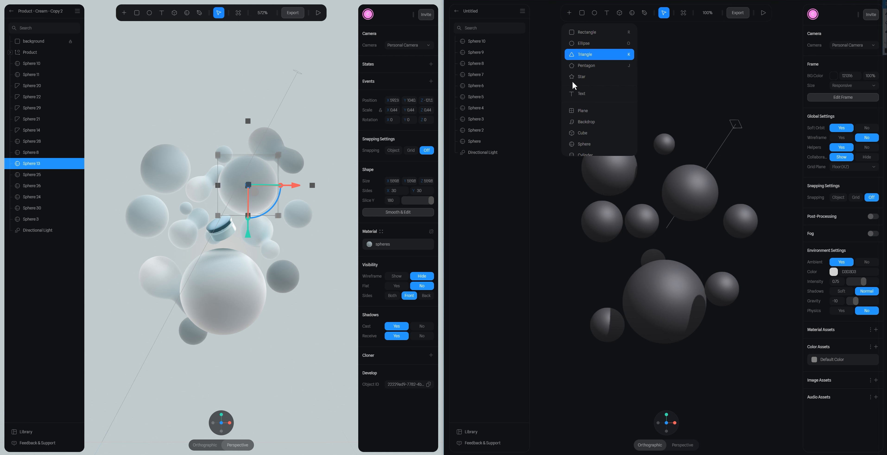
left_click(583, 132)
left_click(658, 248)
left_click_drag(684, 256, 671, 274)
left_click(667, 414)
left_click(665, 429)
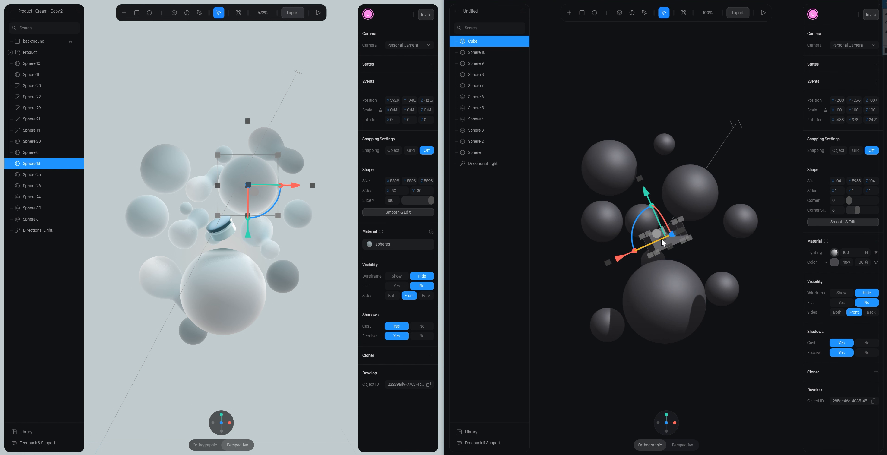
Adjust the cube's position and tilt to match the cream jar in the reference scene
mouse_move(657, 247)
left_mouse_down()
mouse_move(650, 243)
mouse_move(659, 246)
mouse_move(664, 222)
mouse_move(653, 245)
left_mouse_up()
left_click(717, 237)
left_click(678, 241)
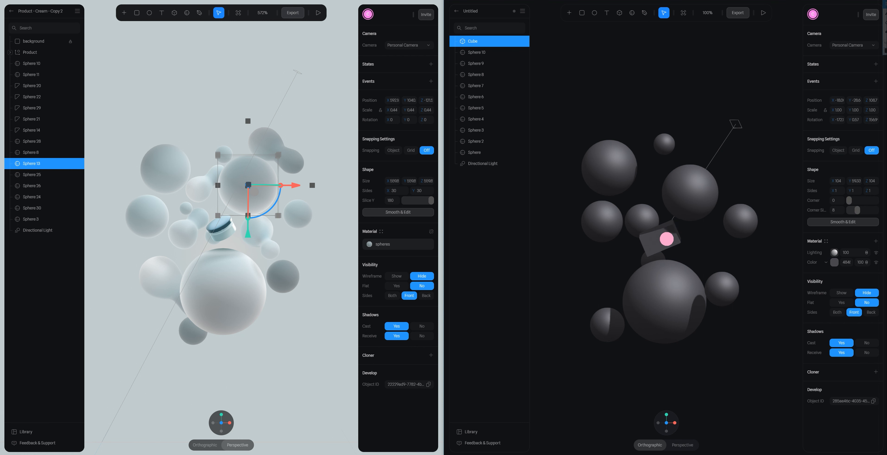
Rename the cube as "place holder product"
double_click(480, 47)
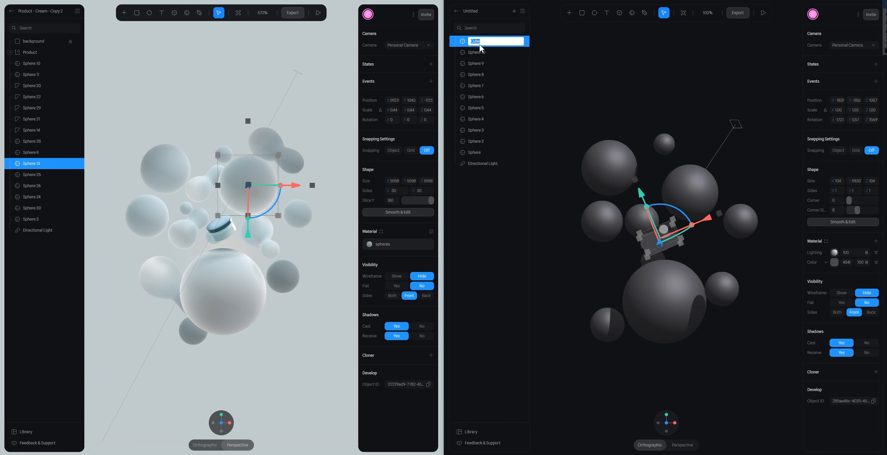
type("place h")
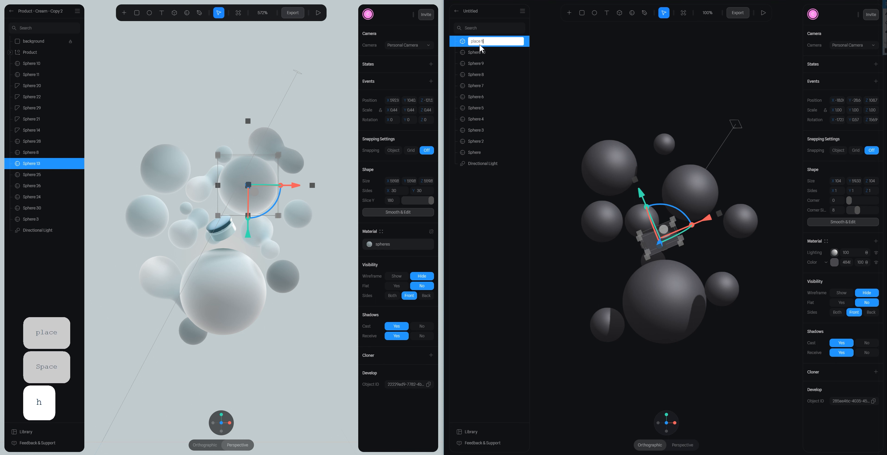
type("older")
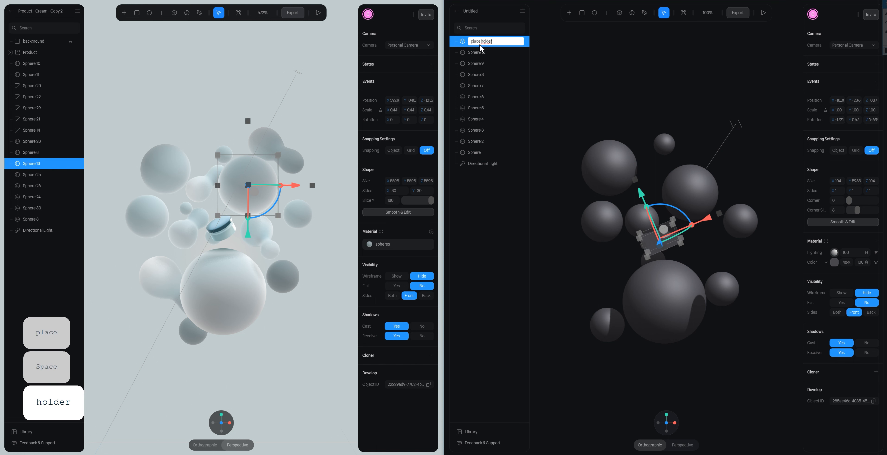
type(" product")
key("Return")
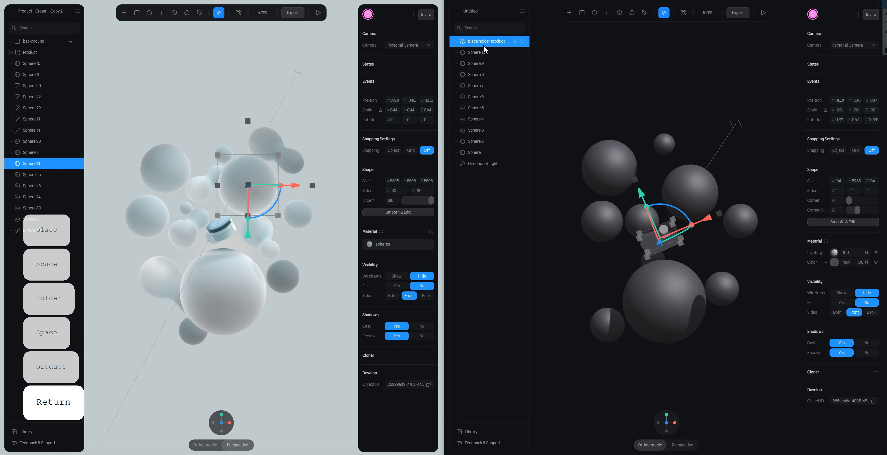
Rename the file as "Product Showcase Tutorial"
double_click(473, 12)
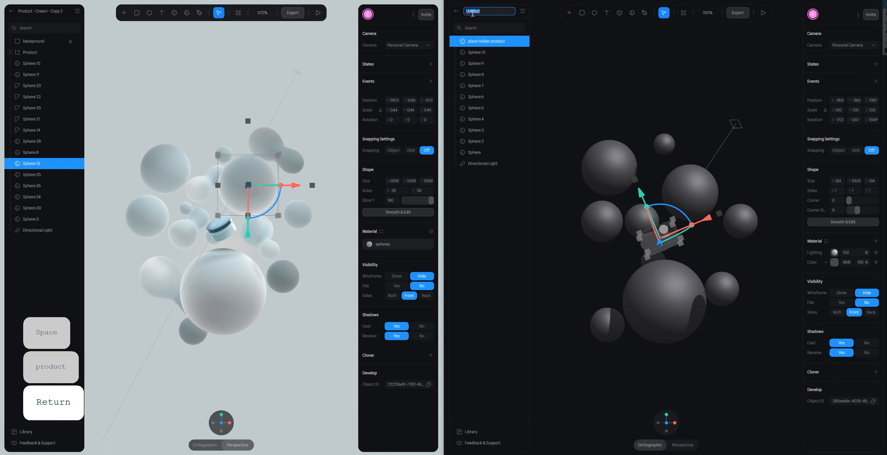
type("Po")
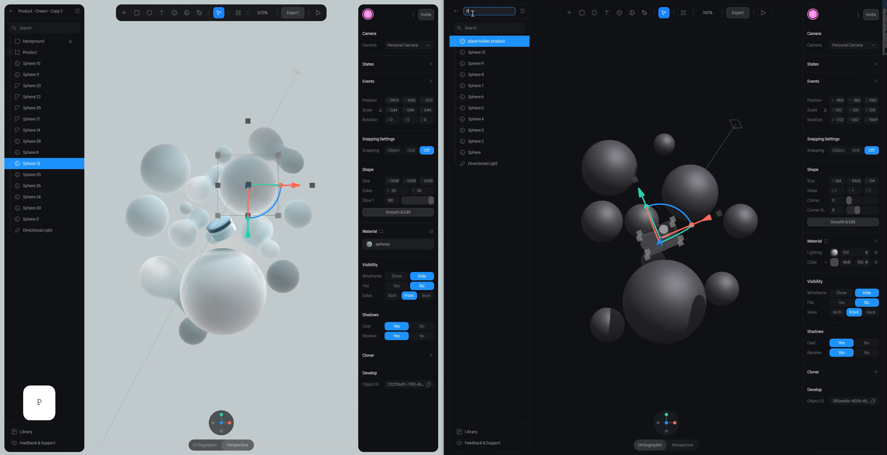
key("BackSpace")
type("roduct Showc")
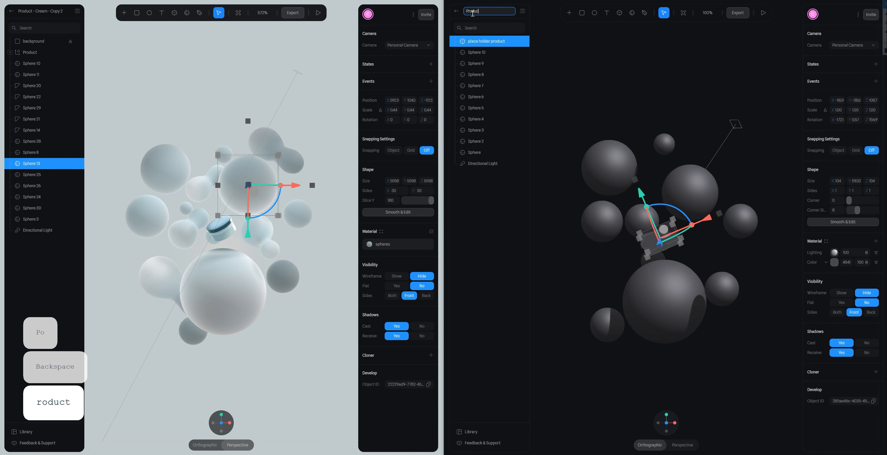
type("ase Tu")
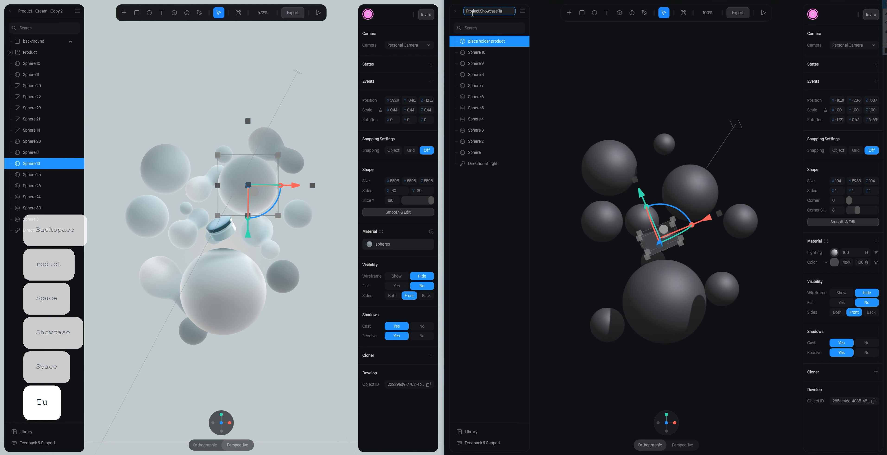
key("BackSpace")
type("utorial")
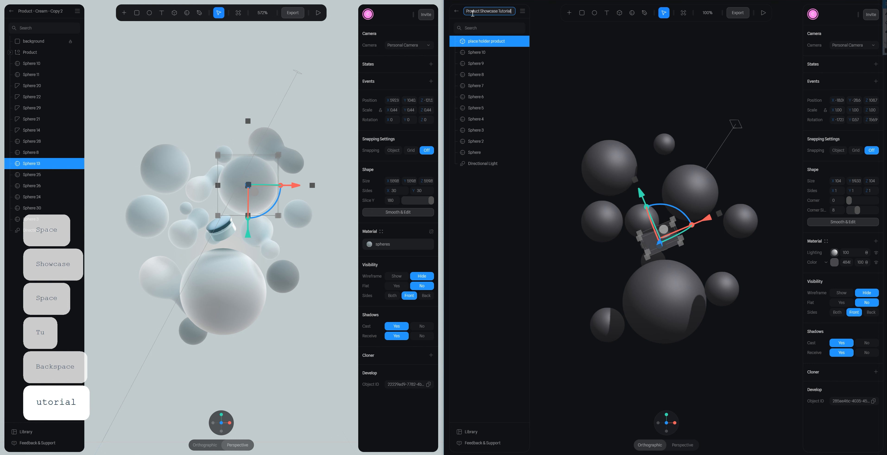
key("Return")
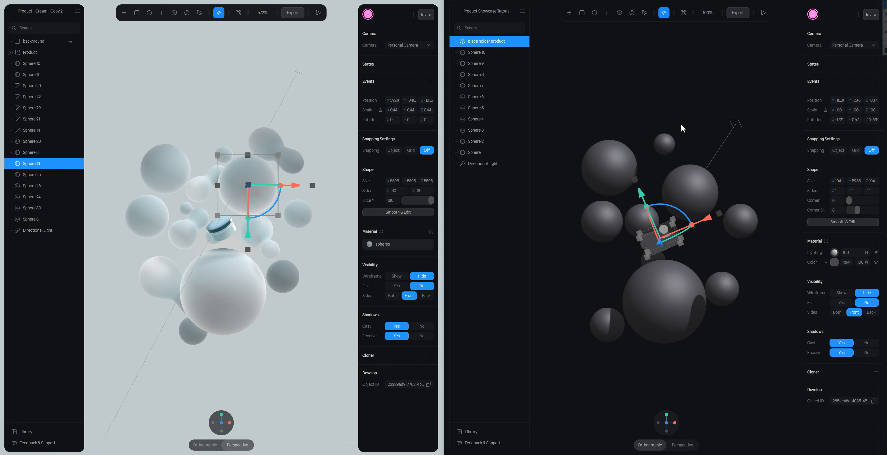
left_click(697, 116)
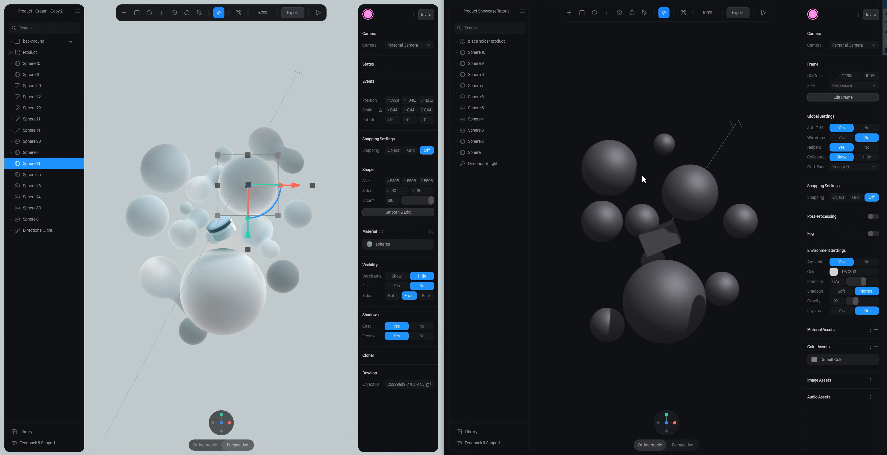
Duplicate Sphere 6 and place the copy in empty space outside the arrangement, centered in a close-up view
left_click(743, 222)
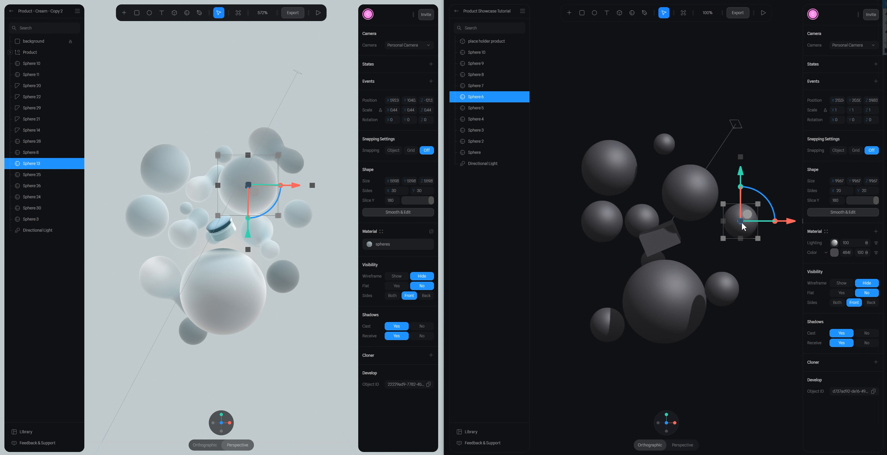
key("ctrl+d")
left_click_drag(748, 216, 603, 257)
key("space")
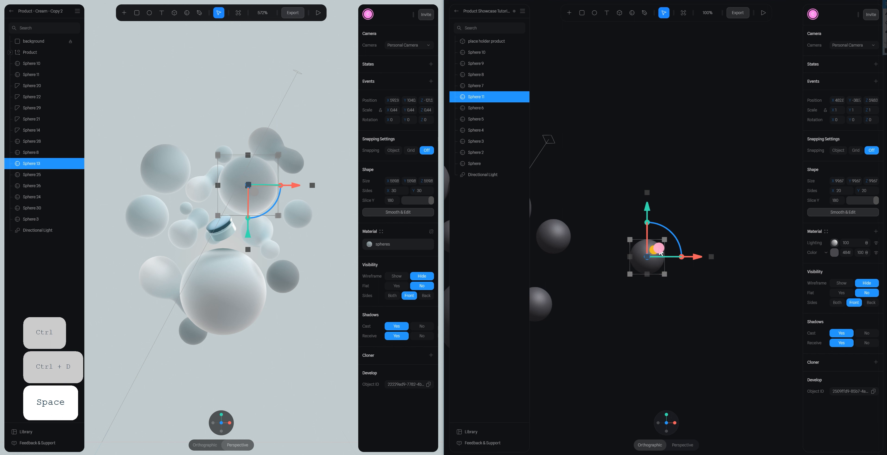
scroll(606, 248, "up", 10)
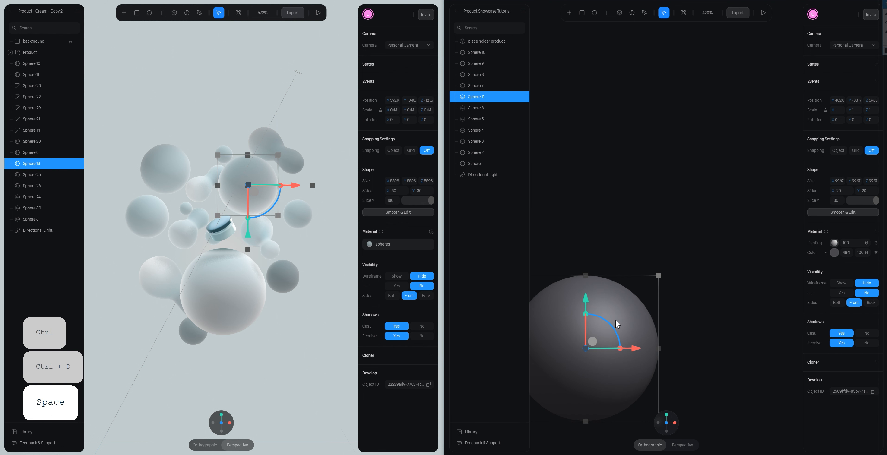
key("s")
left_click(704, 126)
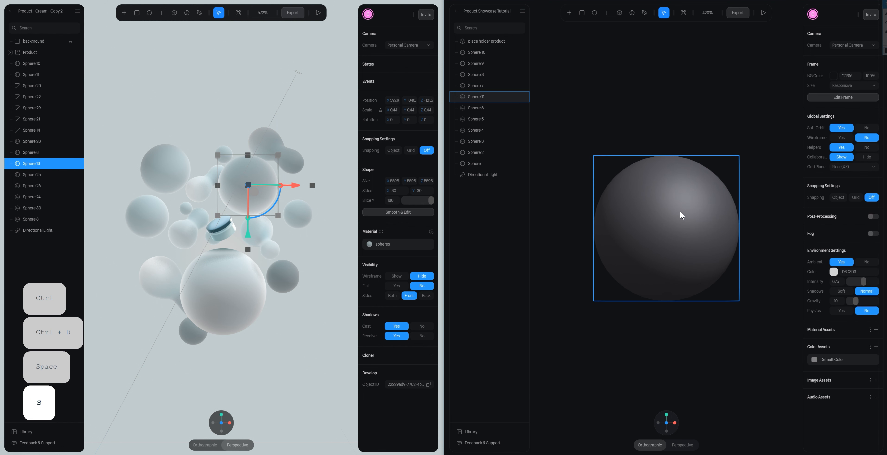
left_click(681, 215)
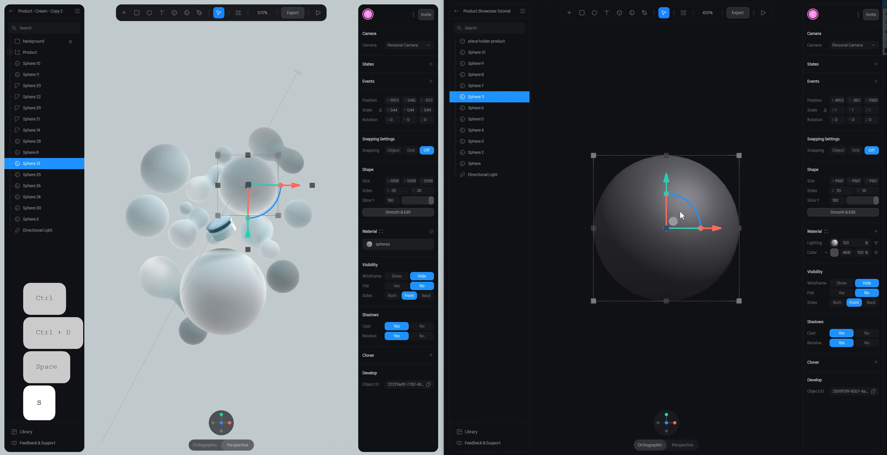
Duplicate Sphere 11, place the copy directly above it, and scale the copy down to about 0.42
key("ctrl+d")
left_click_drag(667, 177, 667, 41)
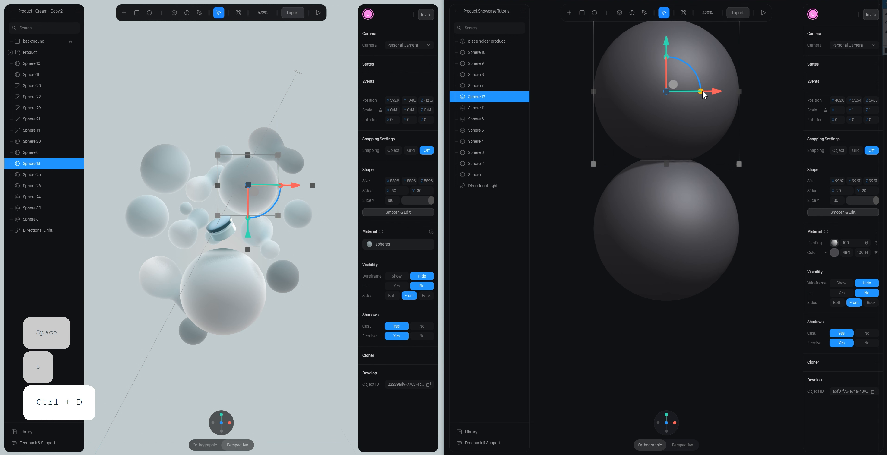
left_click_drag(702, 91, 672, 107)
left_click_drag(667, 72, 671, 73)
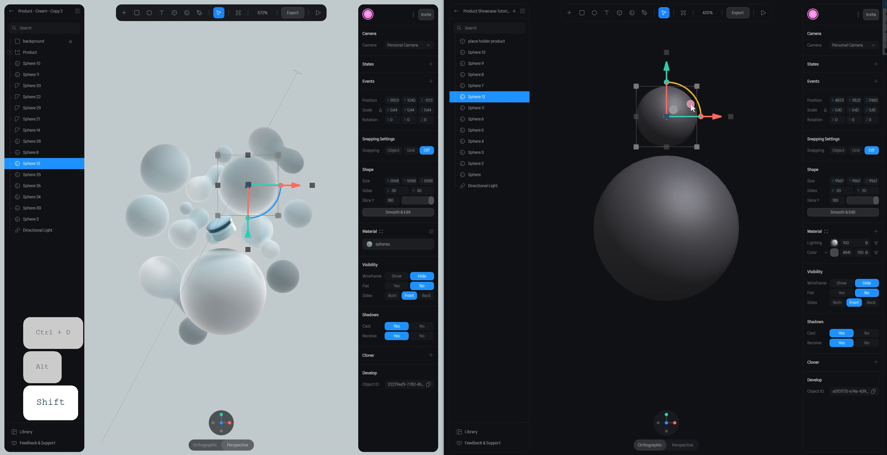
Convert Sphere 11 to an editable smooth mesh and stretch its upper vertices upward into a capsule shape
left_click(650, 224)
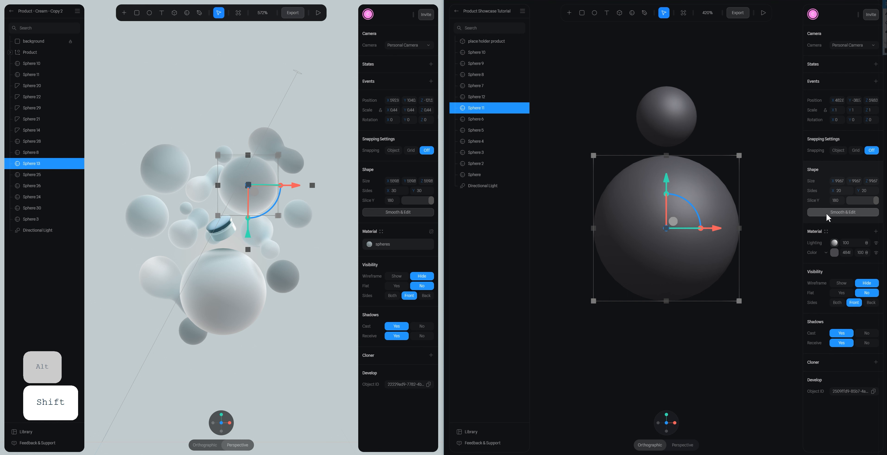
left_click(843, 213)
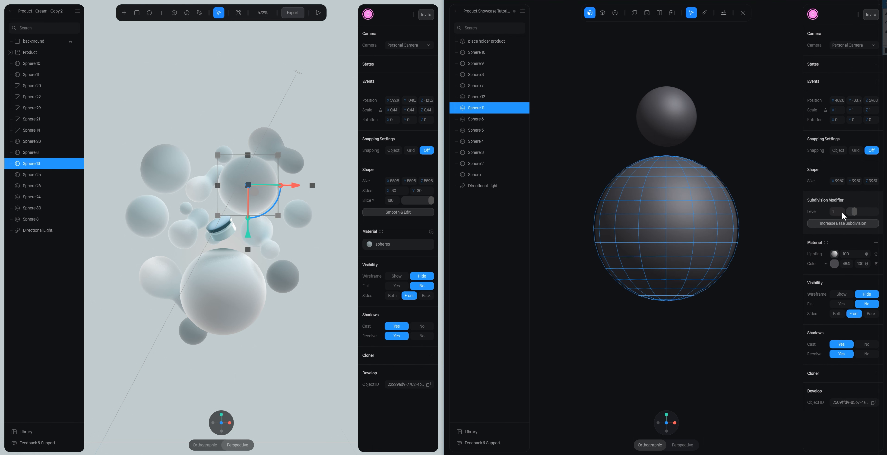
left_click(615, 13)
left_click_drag(564, 75, 756, 204)
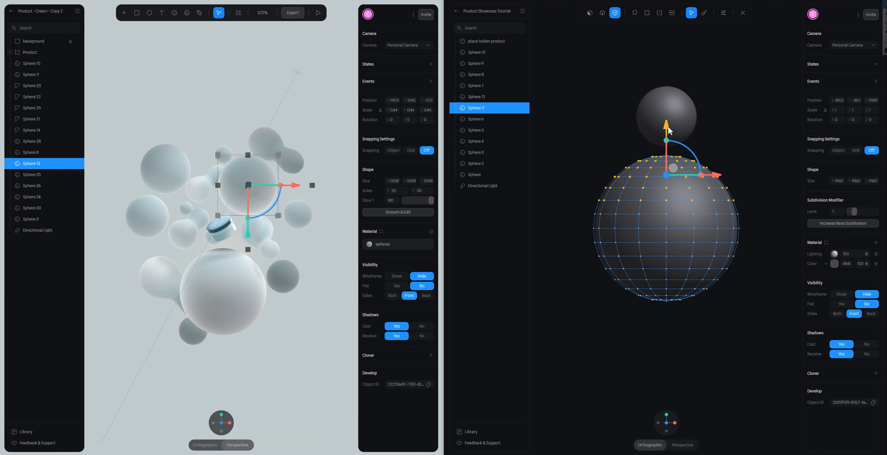
left_click_drag(669, 130, 669, 35)
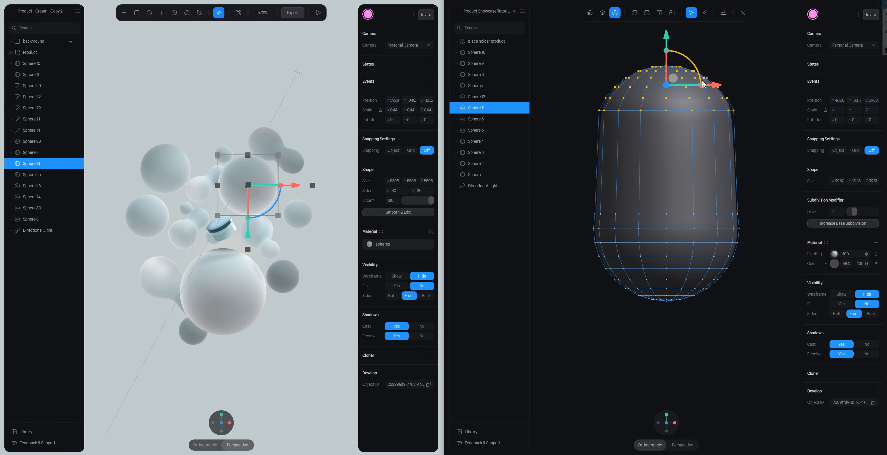
Scale Sphere 11's upper vertices inward and lower them so the capsule tapers into a pear shape
left_click_drag(702, 86, 678, 88)
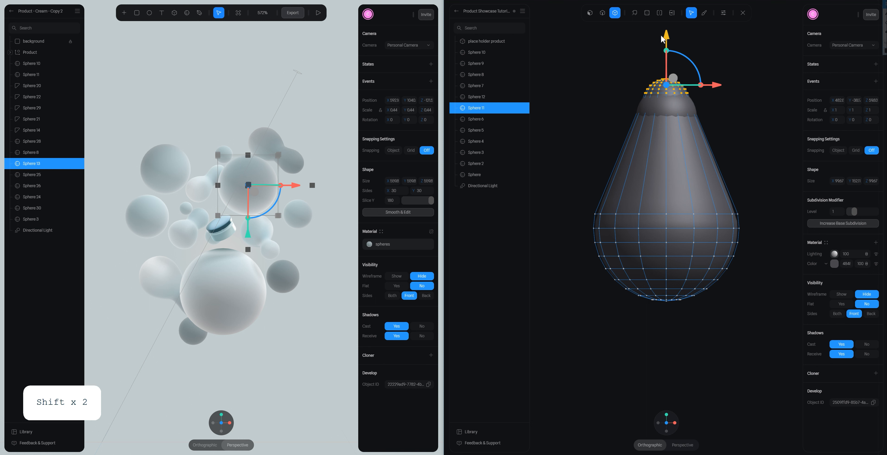
left_click_drag(666, 38, 667, 48)
left_click_drag(700, 98, 712, 97)
key("shift")
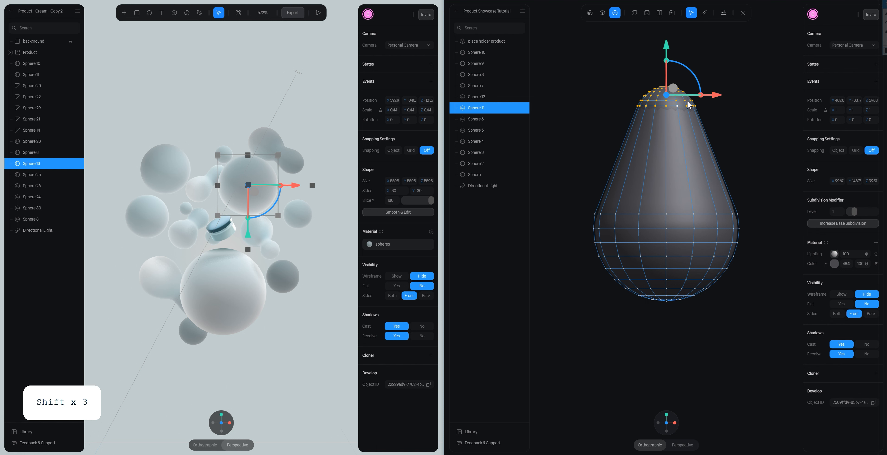
Set the subdivision level to 0 and add three horizontal loop cuts across the tapered part of Sphere 11
left_click(659, 13)
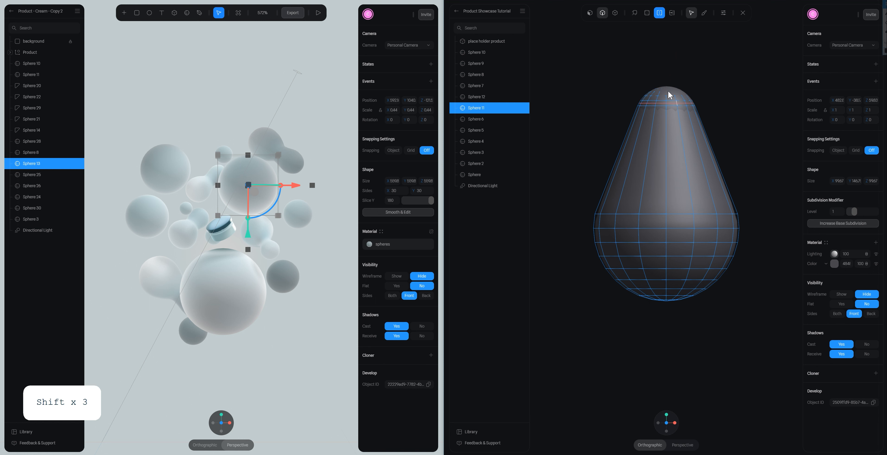
left_click_drag(854, 211, 849, 211)
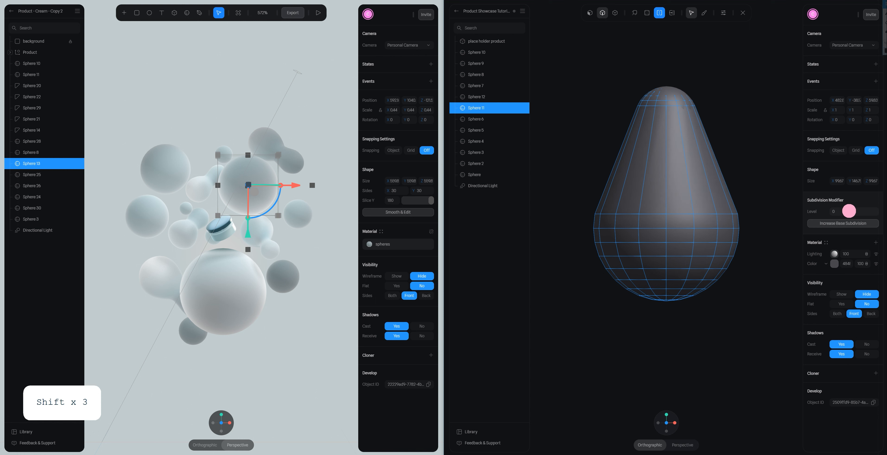
left_click(672, 154)
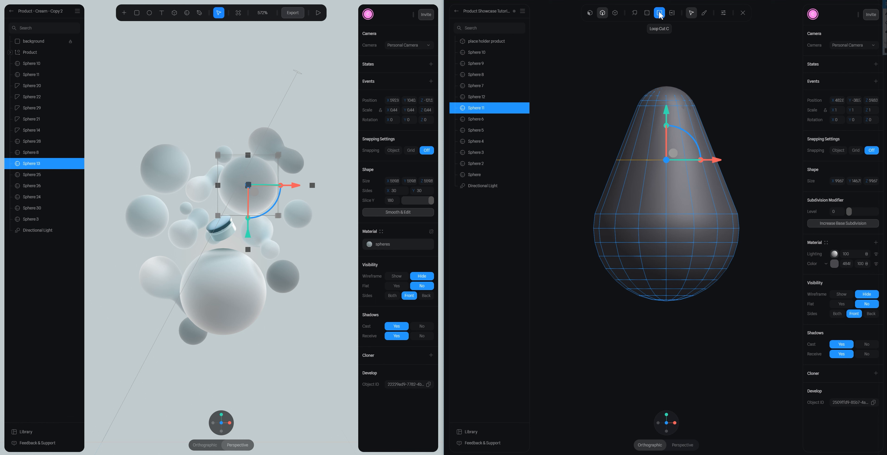
left_click(643, 133)
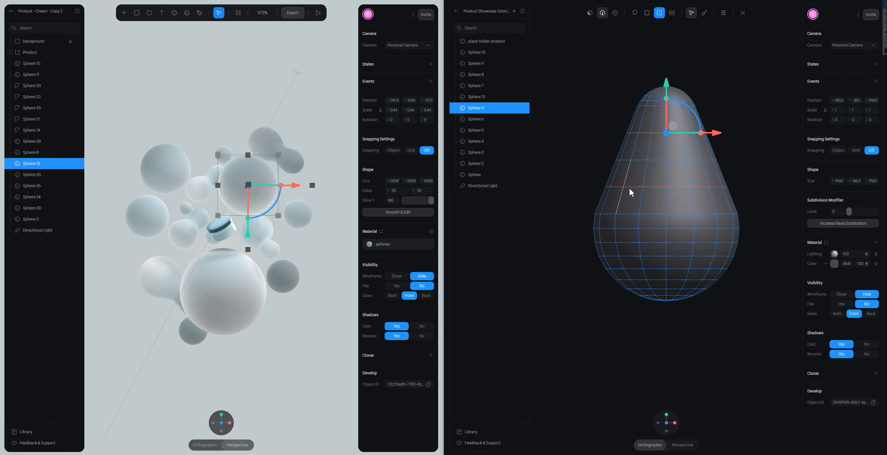
left_click(630, 189)
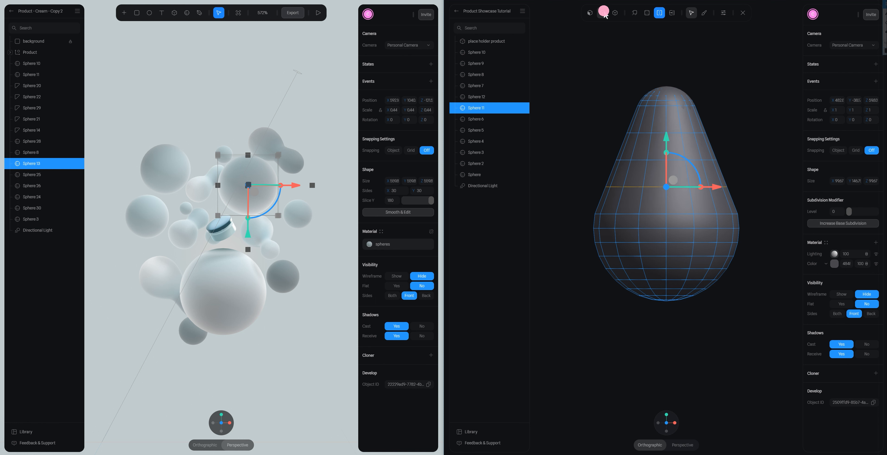
Raise and scale in the upper two new edge loops to pinch the mesh below a small rounded head
left_click(603, 12)
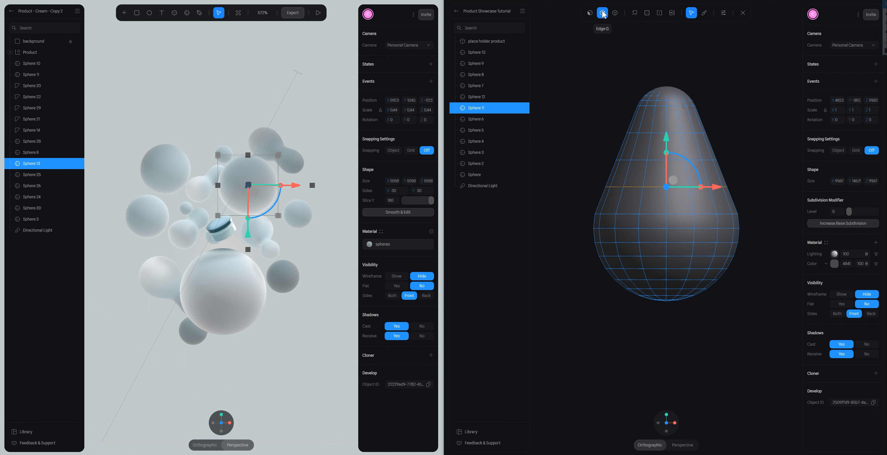
left_click(660, 135)
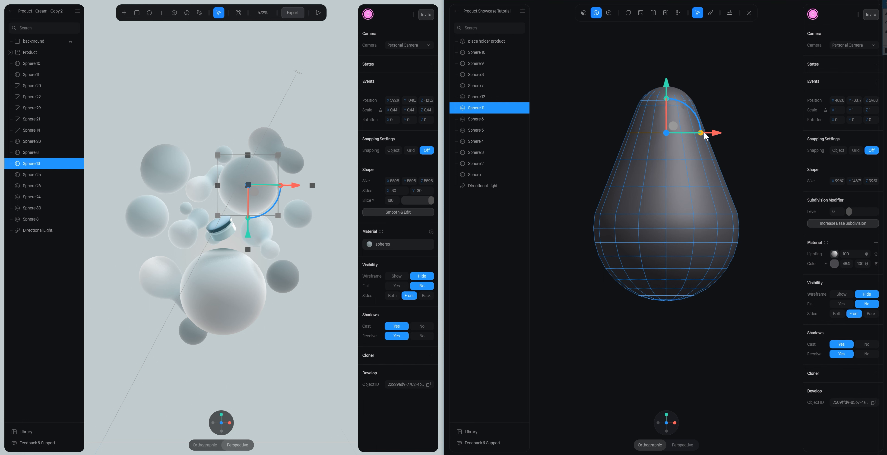
left_click_drag(702, 133, 690, 132)
left_click_drag(666, 80, 666, 62)
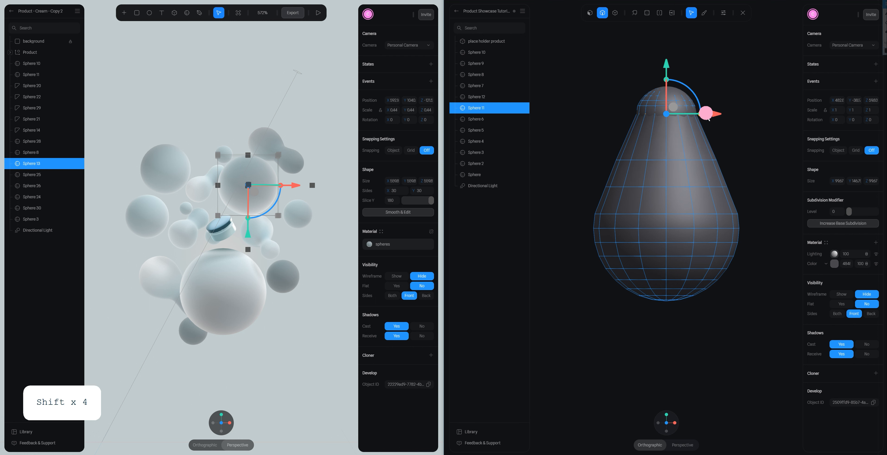
left_click(663, 161, "shift")
left_click_drag(666, 109, 669, 81)
left_click_drag(701, 130, 686, 129, "shift")
Lower the edge loops around the middle of the head slightly to round out its profile
double_click(652, 114)
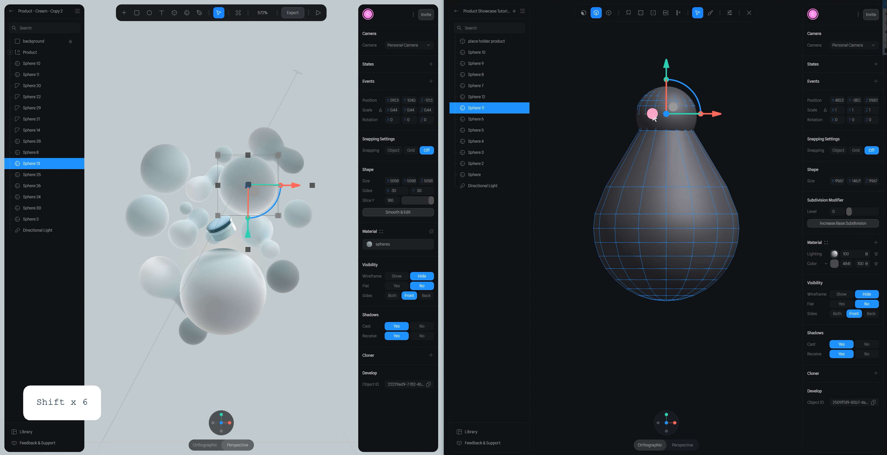
left_click_drag(667, 65, 667, 69)
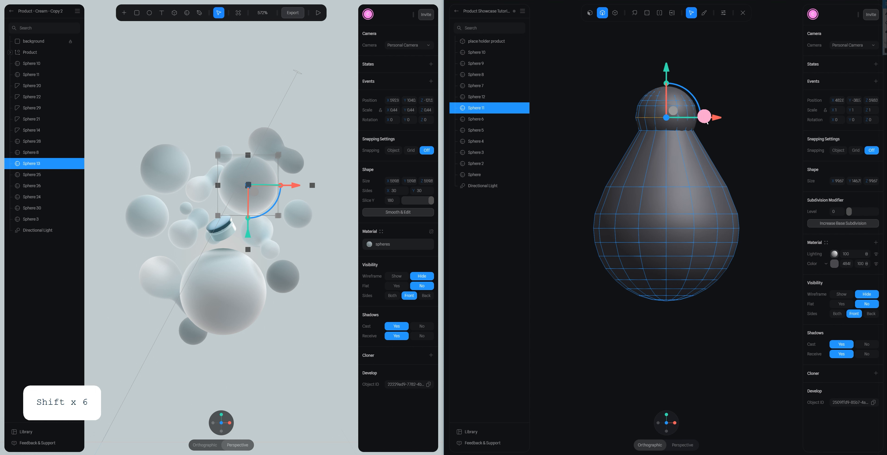
double_click(652, 105)
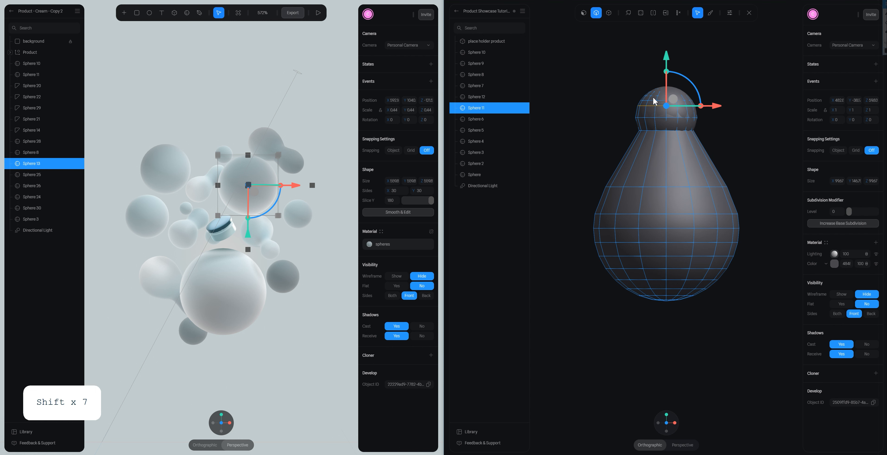
left_click_drag(667, 57, 666, 61)
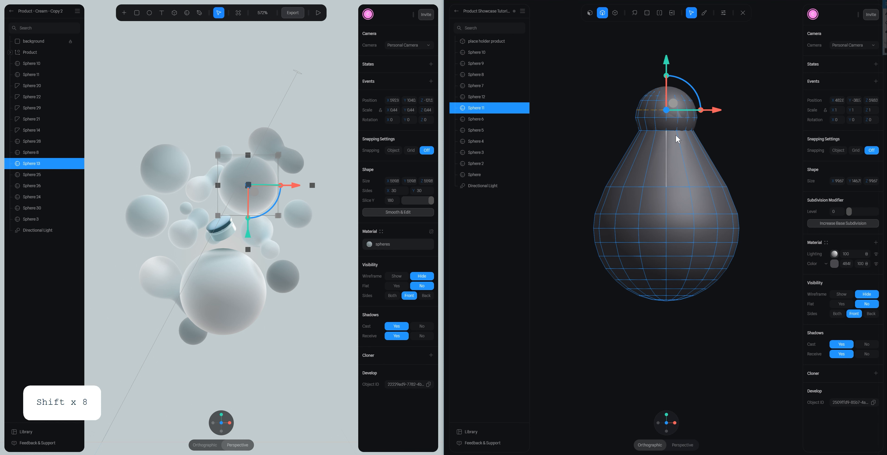
Add a horizontal loop cut below the head, then narrow and raise it to form a neck
left_click(661, 10)
left_click(673, 164)
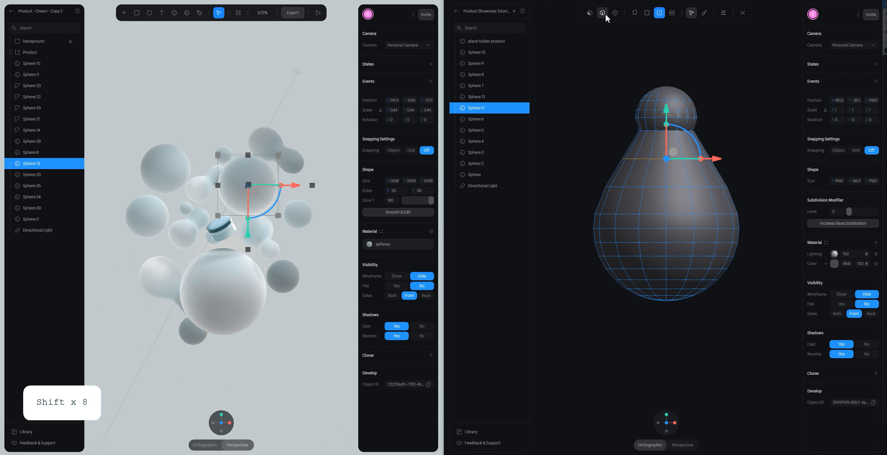
left_click(654, 159)
left_click_drag(700, 158, 682, 159, "shift")
left_click_drag(669, 109, 671, 104)
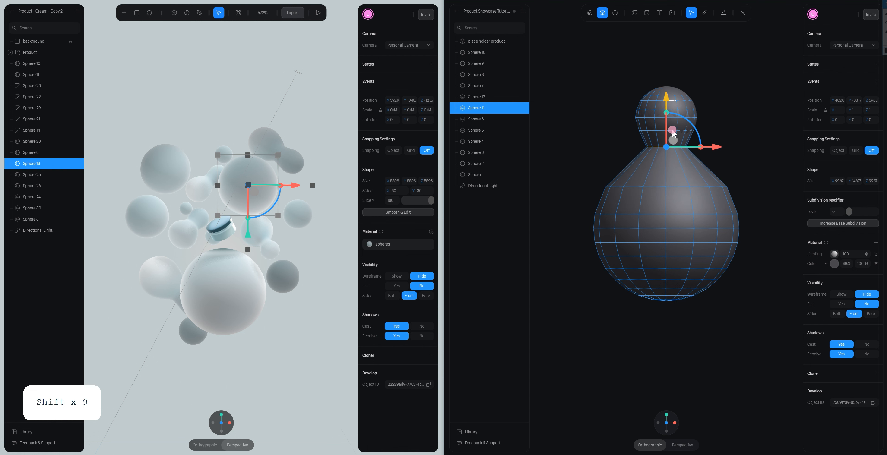
Raise the edge loop beneath the neck and scale it inward to extend the neck straight down
left_click(674, 186)
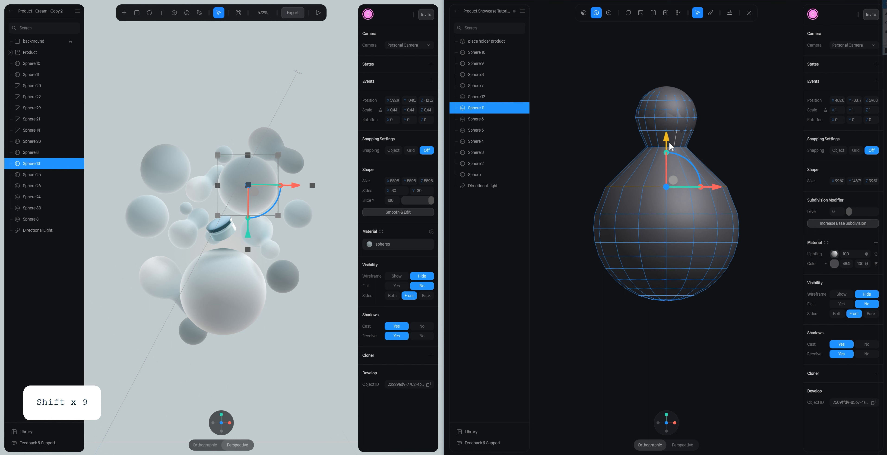
left_click_drag(671, 146, 668, 121)
left_click_drag(698, 169, 686, 209)
key("shift")
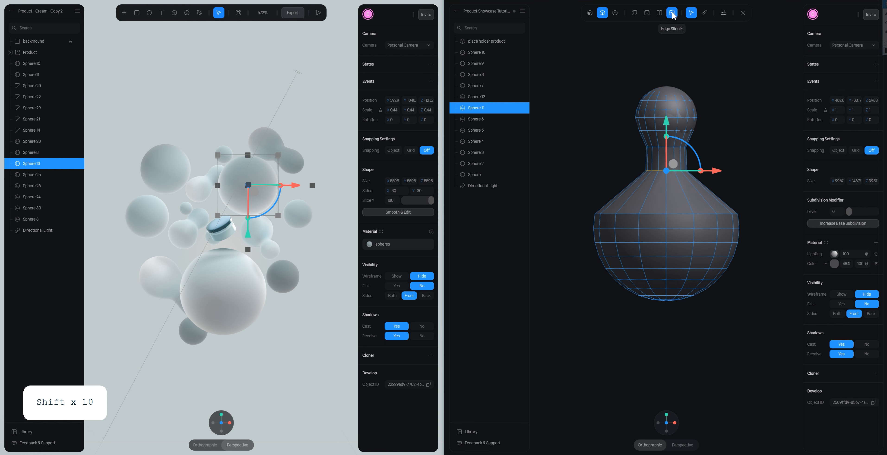
Edge-slide the loops of the lower body upward one after another to round out the bulb below the neck
left_click(672, 14)
double_click(680, 210)
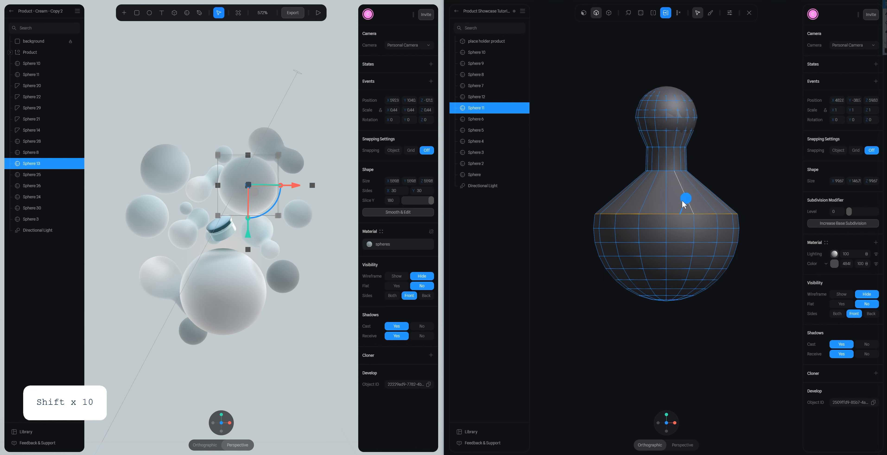
left_click_drag(683, 200, 679, 80)
double_click(682, 228)
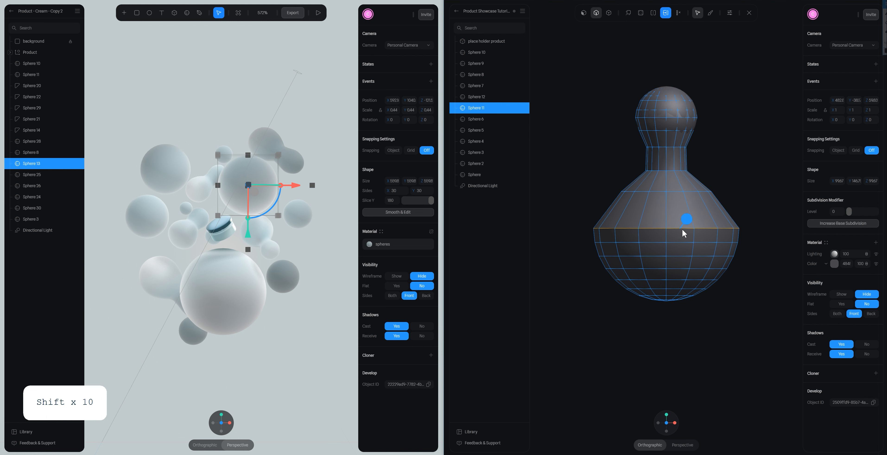
left_click_drag(684, 218, 692, 121)
double_click(681, 242)
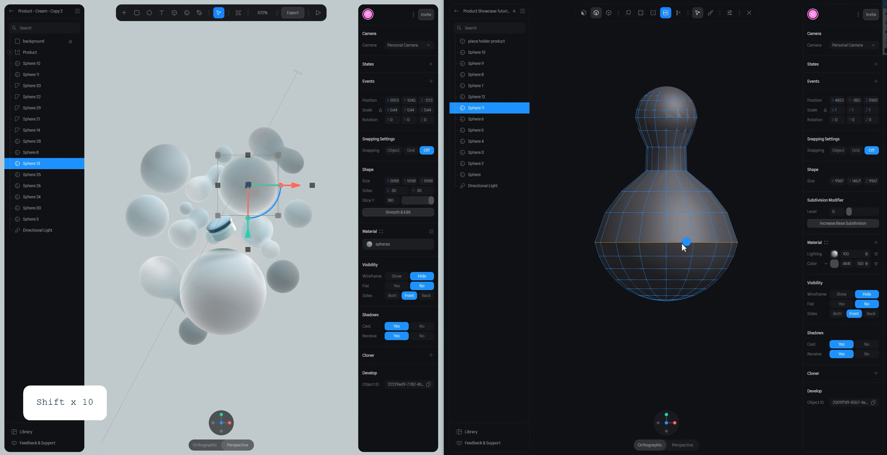
left_click_drag(684, 243, 677, 175)
double_click(686, 256)
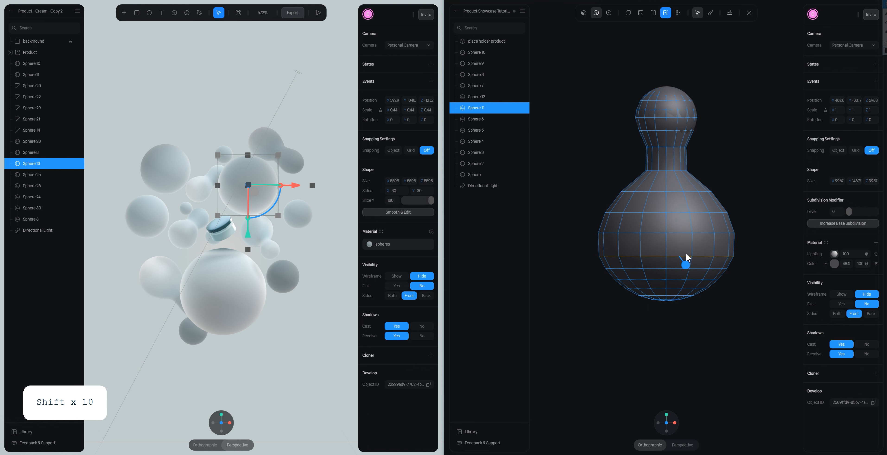
left_click_drag(685, 260, 689, 232)
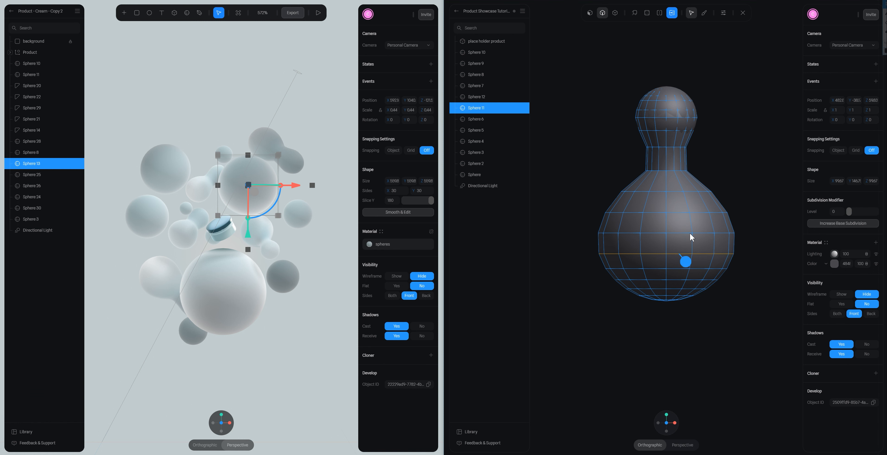
Edge-slide the neck's middle and lower loops downward to soften the curve from head to body
double_click(676, 190)
left_click_drag(674, 164, 668, 148)
double_click(667, 148)
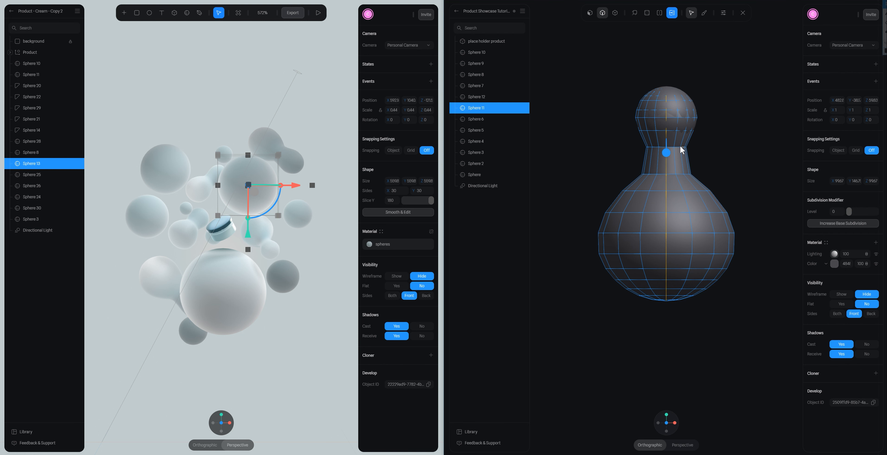
double_click(680, 147)
left_click(702, 190)
double_click(688, 156)
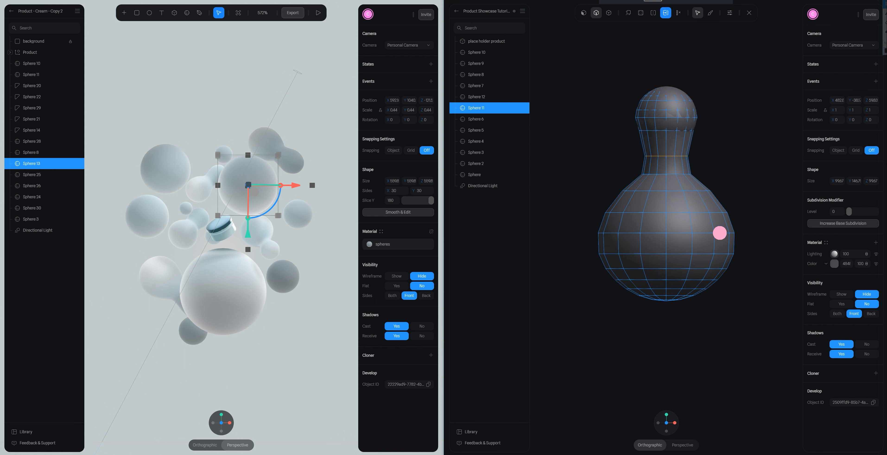
Edge-slide the loop under the head downward and the loop at the neck's base upward to smooth the neck
double_click(672, 130)
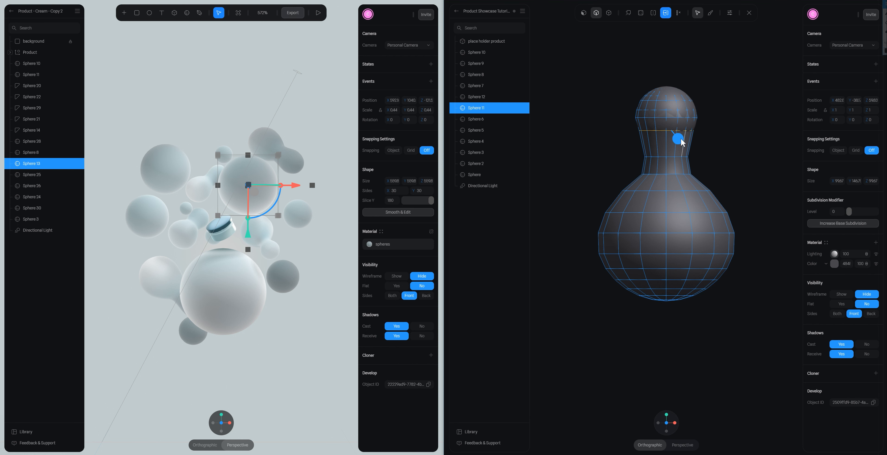
left_click_drag(678, 138, 677, 183)
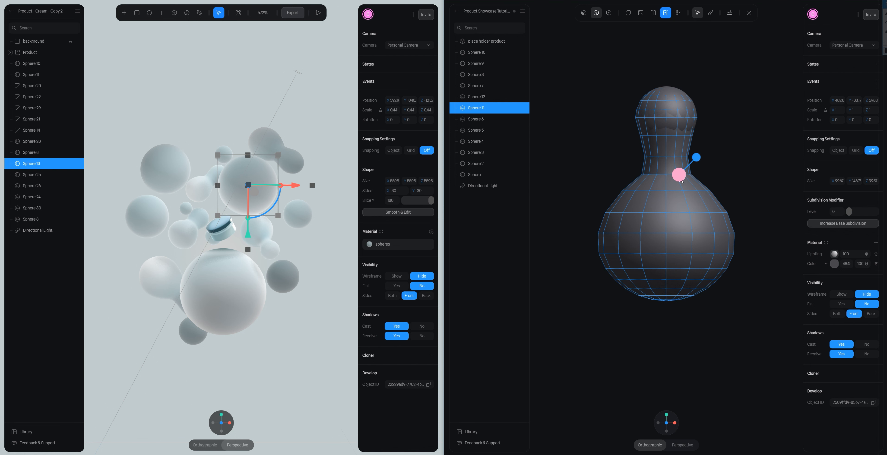
double_click(681, 169)
left_click(668, 158)
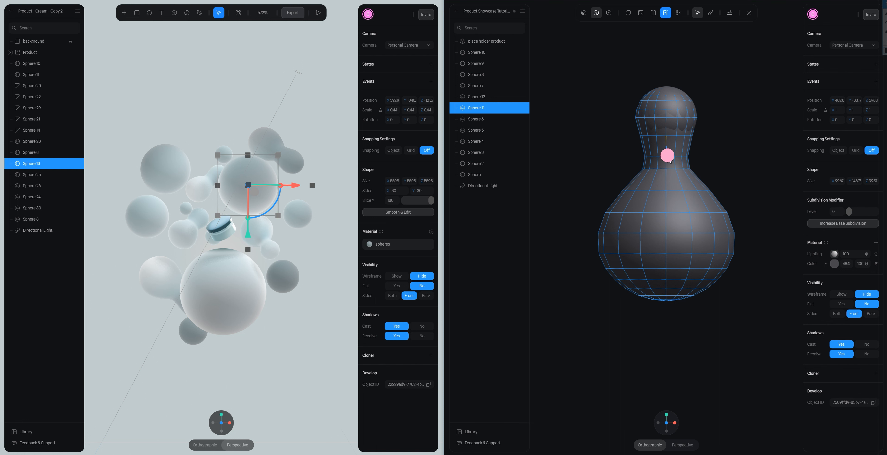
double_click(678, 156)
left_click(696, 126)
left_click(679, 170)
mouse_move(694, 161)
left_mouse_down()
mouse_move(693, 119)
mouse_move(696, 153)
left_mouse_up()
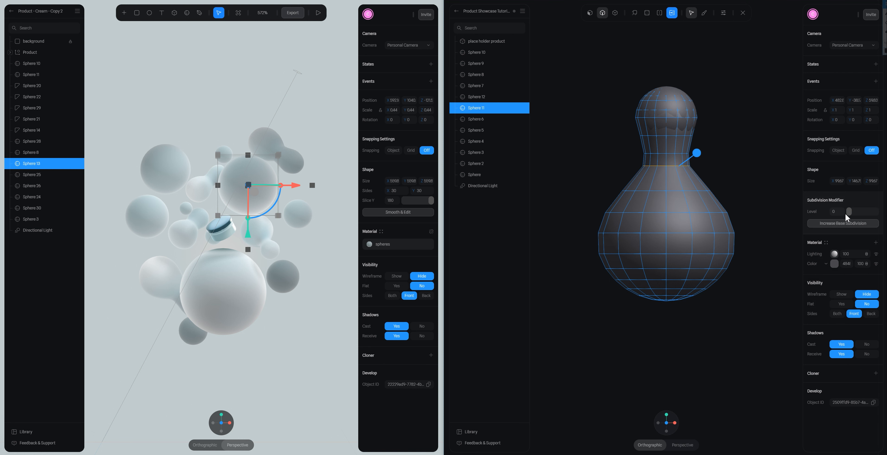
Set Sphere 11's subdivision level to 1, finish mesh editing, and delete the overlapping small Sphere 12
left_click_drag(848, 209, 854, 209)
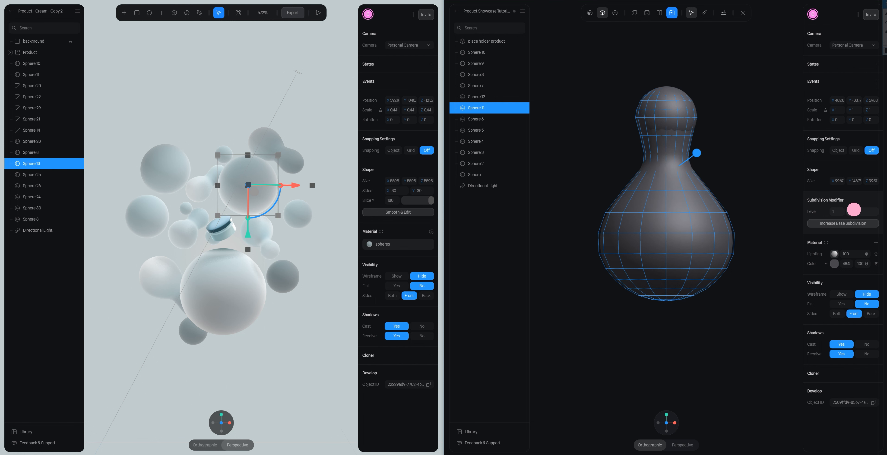
left_click(741, 12)
left_click(729, 84)
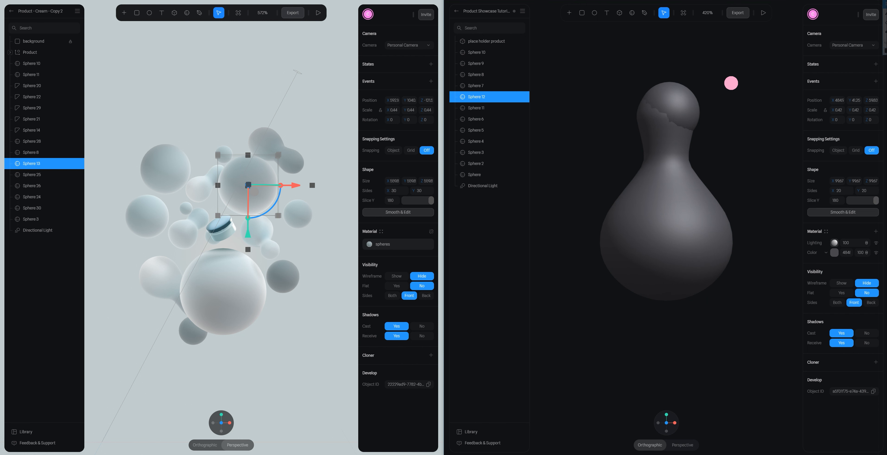
key("Delete")
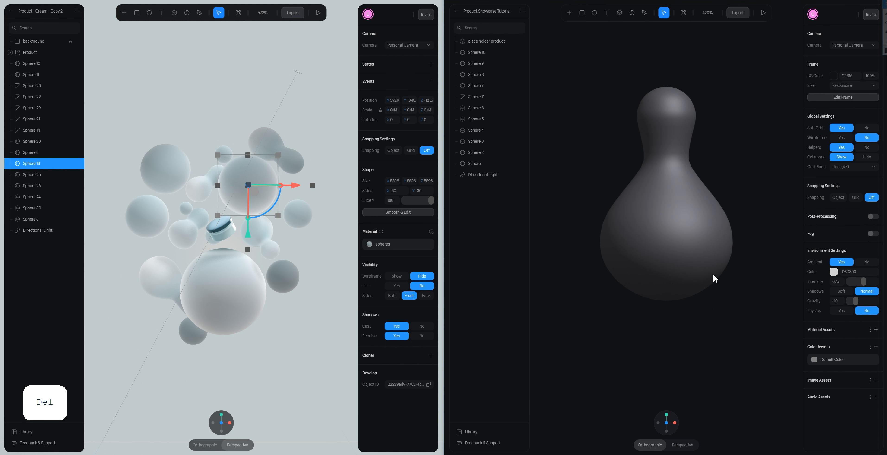
Reopen Sphere 11's mesh and edge-slide the loop across the lower part of the head downward toward the neck
double_click(667, 109)
double_click(670, 119)
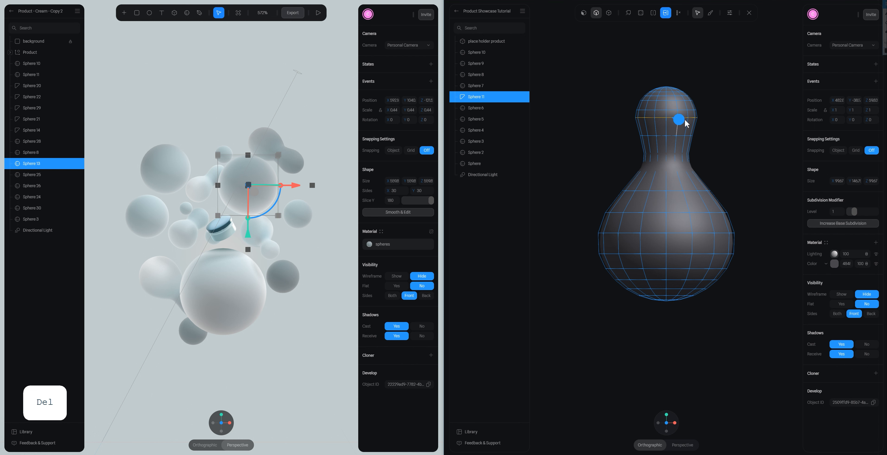
mouse_move(679, 122)
left_mouse_down()
mouse_move(677, 185)
mouse_move(676, 107)
mouse_move(677, 136)
left_mouse_up()
double_click(670, 136)
double_click(675, 123)
left_click(675, 110)
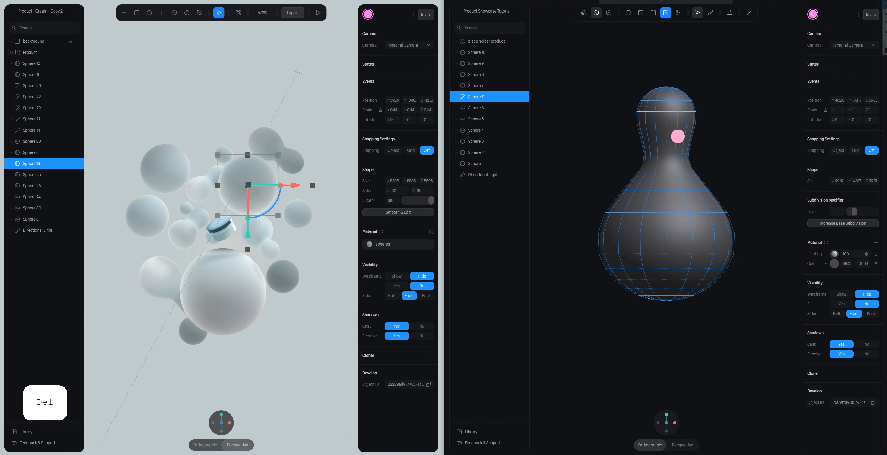
Edge-slide the head's top loop and the loop under the head downward, and finish mesh editing
double_click(667, 95)
left_click(670, 97)
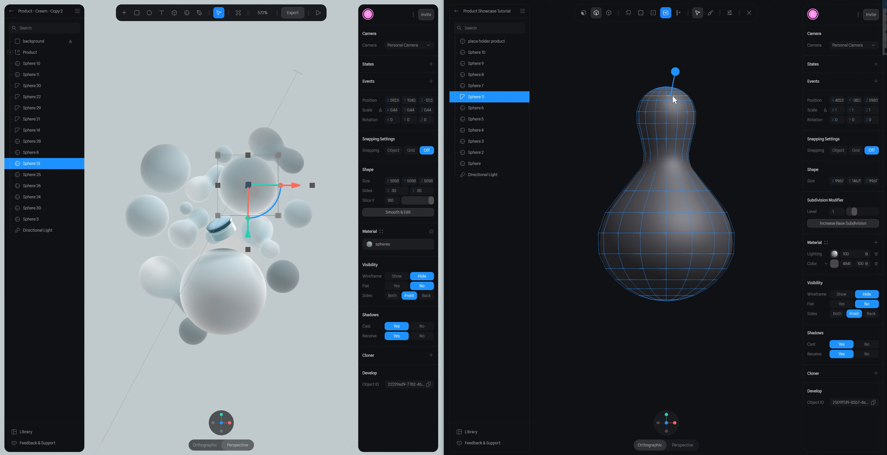
key("d")
double_click(671, 100)
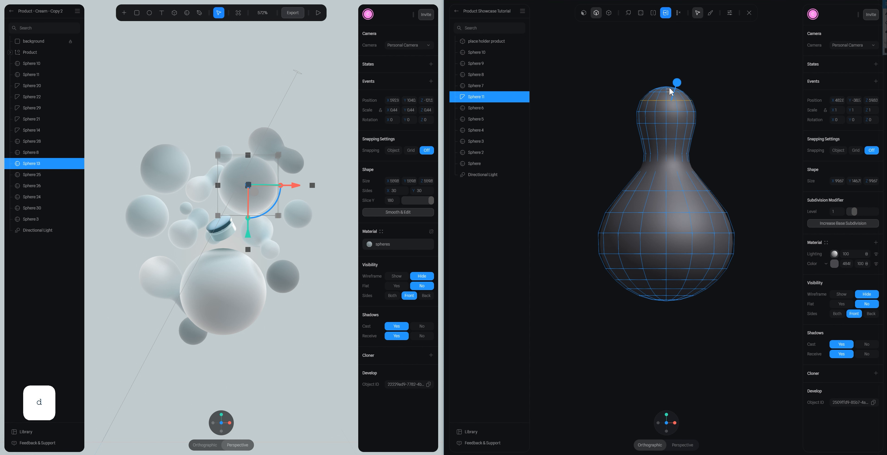
left_click_drag(676, 83, 676, 100)
double_click(671, 124)
left_click_drag(679, 129, 677, 142)
key("Escape")
left_click(745, 107)
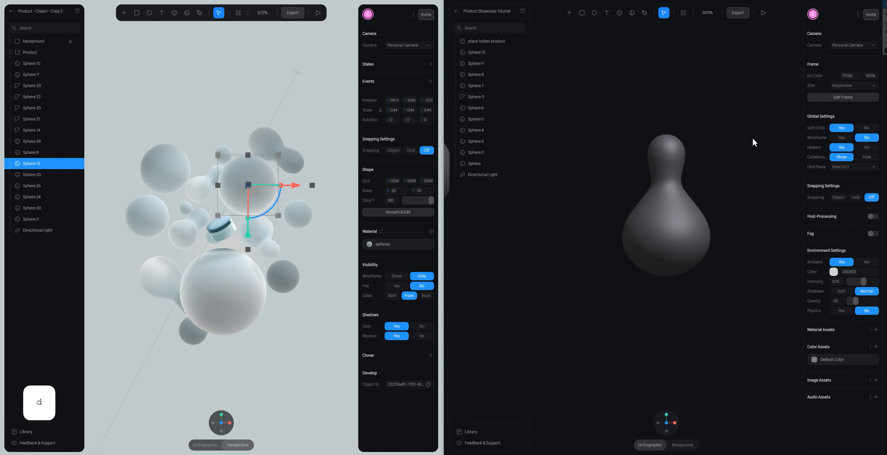
Move the Sphere 11 droplet into the sphere cluster just right of the placeholder product and tilt it
scroll(753, 138, "down", 10)
key("space")
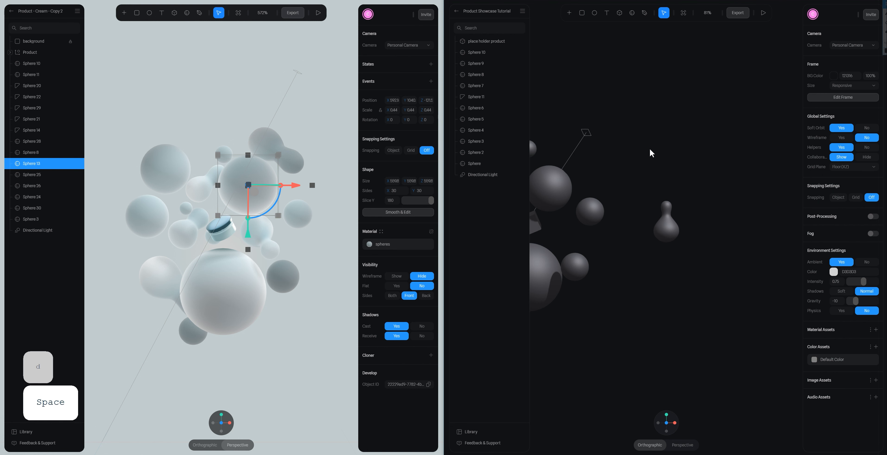
left_click_drag(672, 160, 725, 153)
left_click_drag(752, 219, 646, 231)
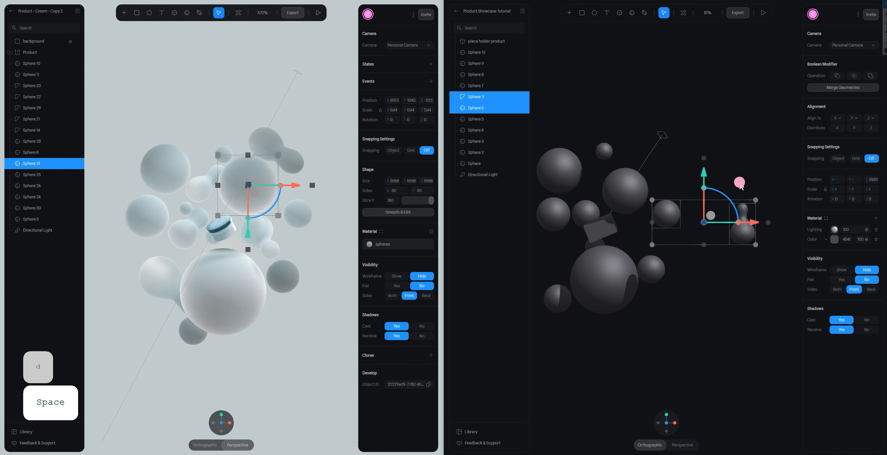
left_click(739, 222)
left_click_drag(738, 222, 686, 237)
key("ctrl+z")
left_click(677, 162)
Duplicate the droplet, placing one copy at the lower left of the product and a smaller, rotated copy between the upper spheres
key("space")
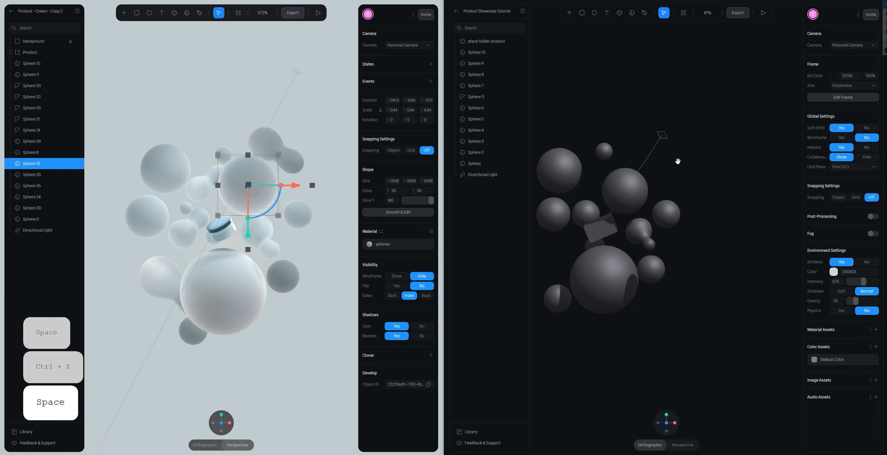
left_click_drag(678, 162, 702, 179)
left_click(663, 260)
key("ctrl+d")
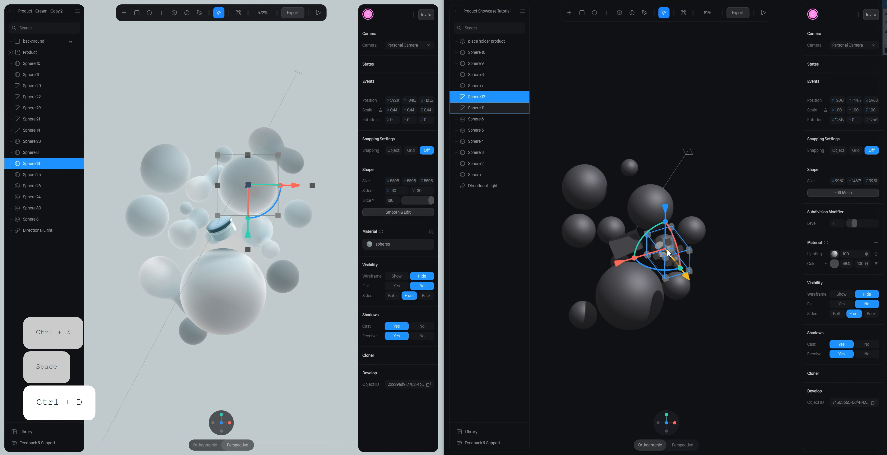
scroll(663, 254, "up", 3)
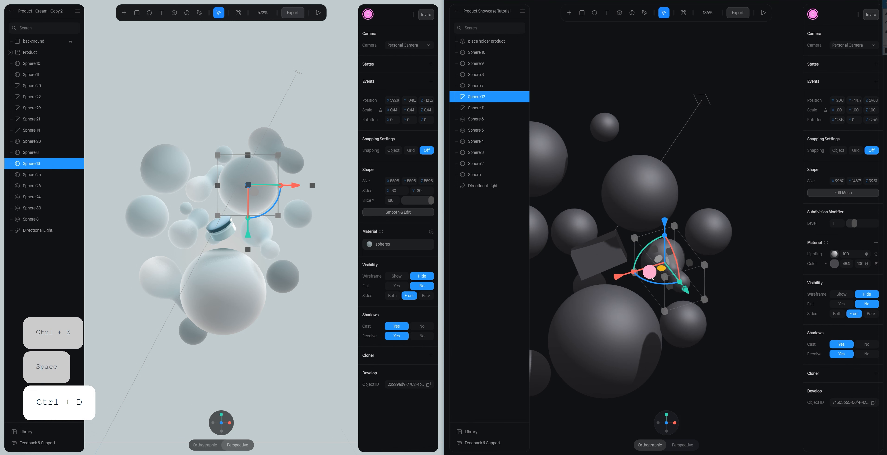
left_click_drag(660, 268, 527, 279)
key("space")
left_click_drag(620, 245, 684, 251)
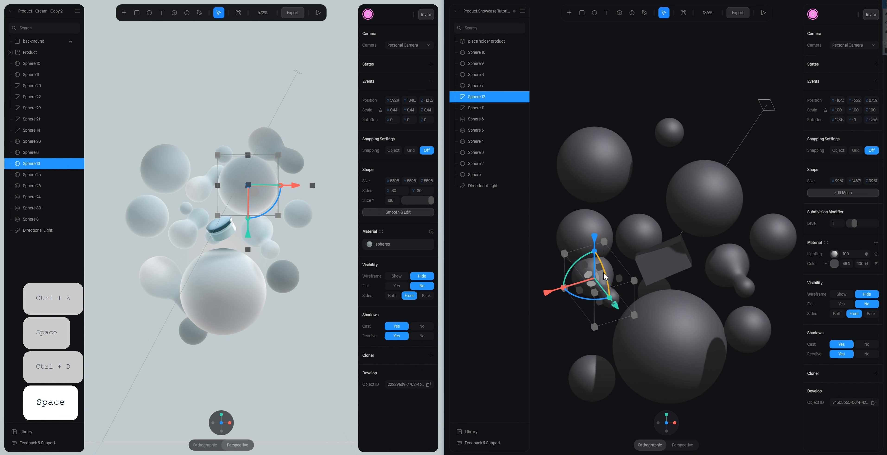
left_click_drag(604, 274, 655, 177)
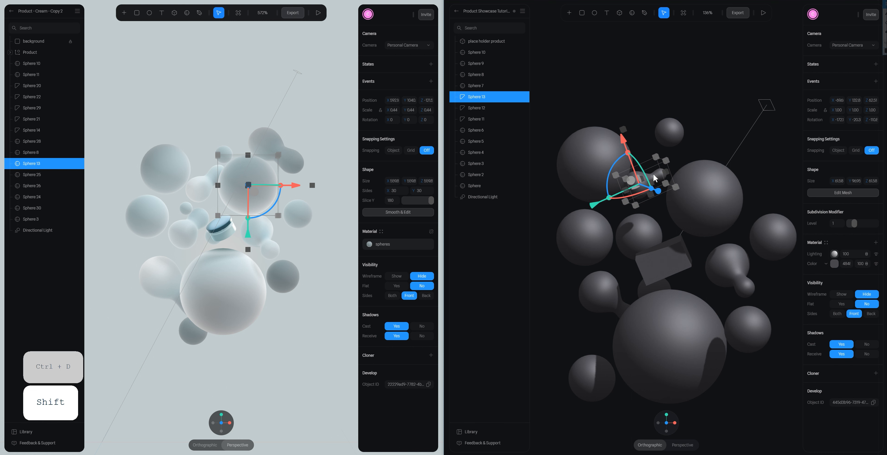
Select the head vertices of Sphere 13's mesh and pull them away from the body to lengthen the neck
double_click(656, 173)
scroll(683, 154, "up", 5)
key("space")
left_click_drag(683, 155, 620, 216)
middle_click_drag(653, 193, 635, 192)
left_click_drag(636, 193, 641, 192, "alt")
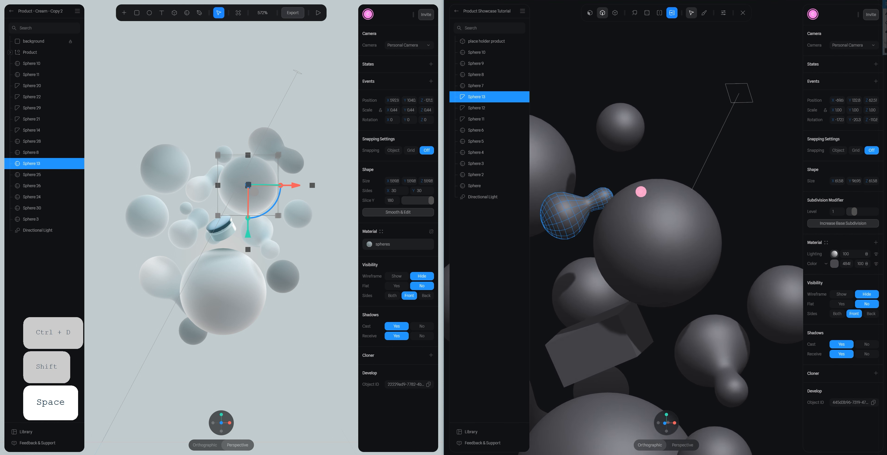
scroll(616, 182, "up", 5)
key("space")
left_click_drag(598, 112, 604, 234)
left_click(616, 14)
left_click_drag(590, 171, 601, 223)
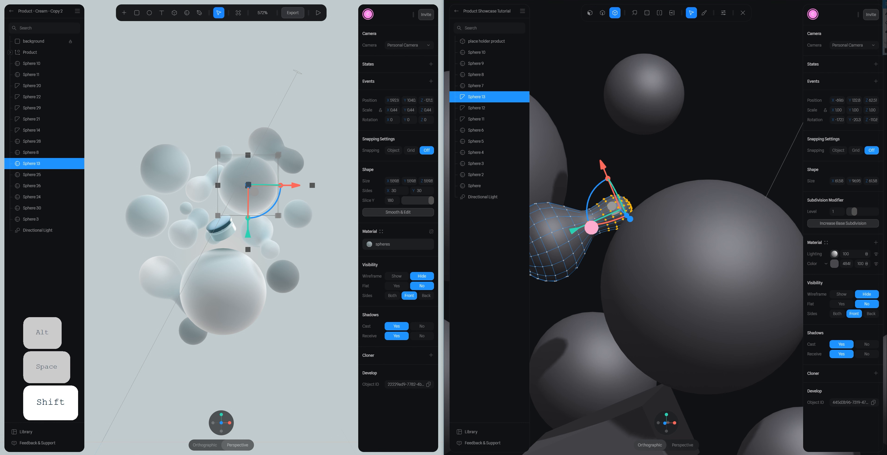
mouse_move(591, 227)
left_mouse_down("shift")
mouse_move(581, 225)
mouse_move(597, 222)
left_mouse_up("shift")
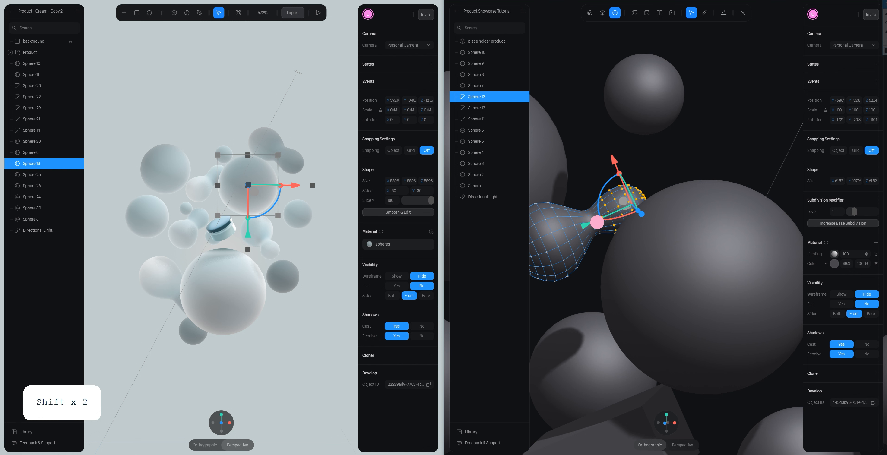
Switch Sphere 13 to edge editing, select edges on the neck, and finish editing the mesh
left_click(603, 13)
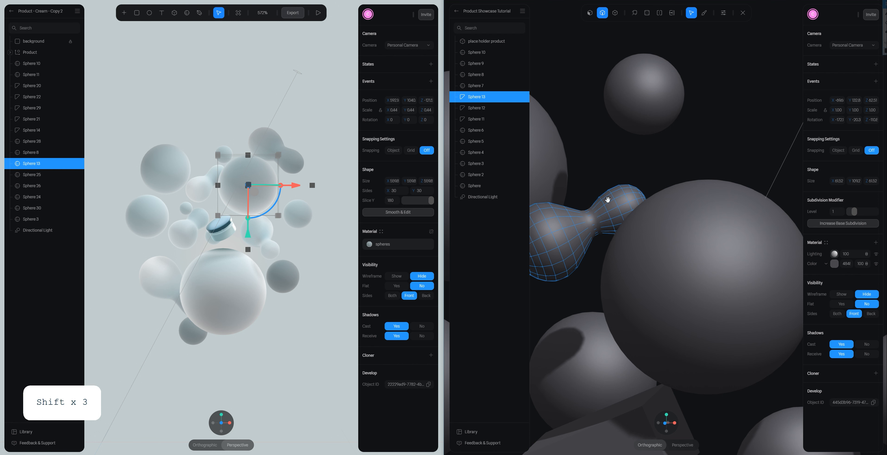
left_click(604, 203)
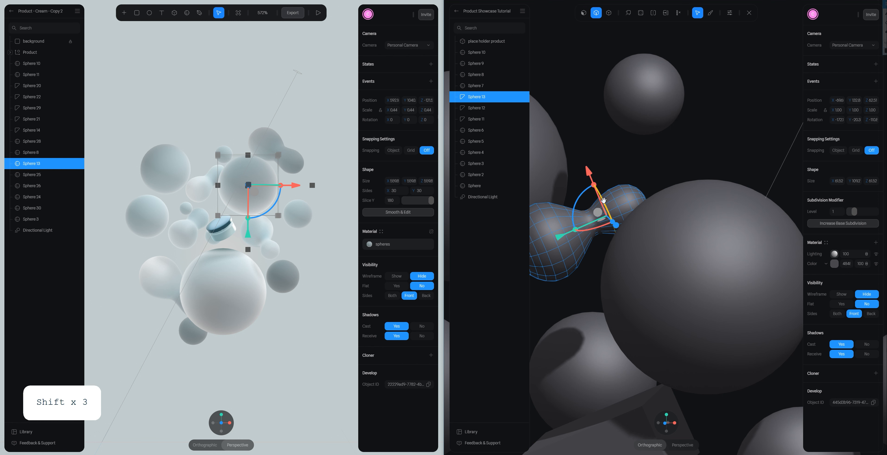
left_click(610, 222)
double_click(660, 152)
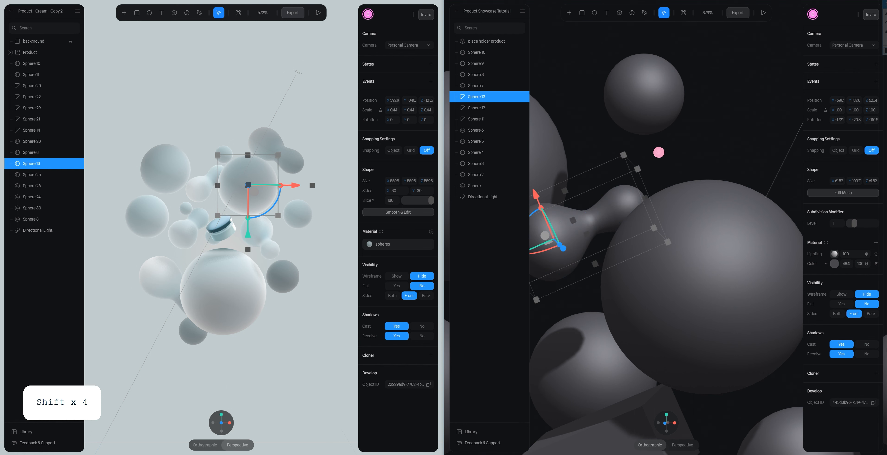
left_click(702, 140)
scroll(699, 140, "down", 8)
middle_click_drag(707, 179, 720, 169)
left_click_drag(720, 169, 713, 192, "alt")
key("alt")
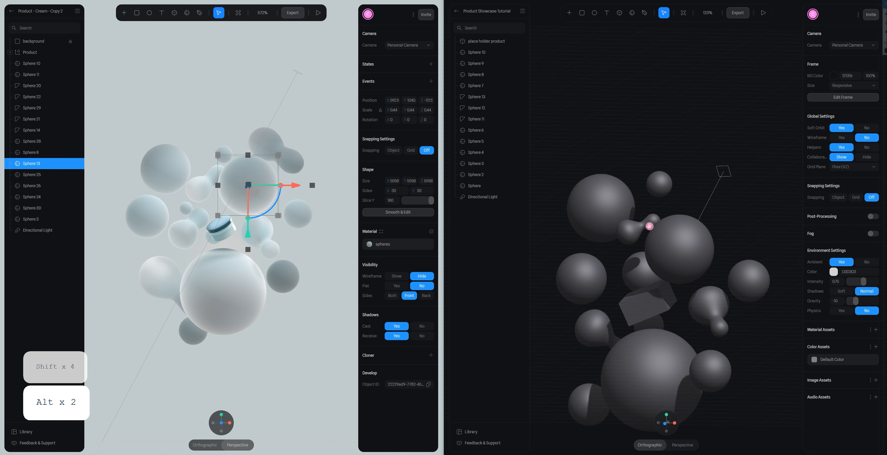
Duplicate the Sphere 13 droplet, move the copy to the upper right of the cluster, and rotate its small end downward
left_click(656, 219)
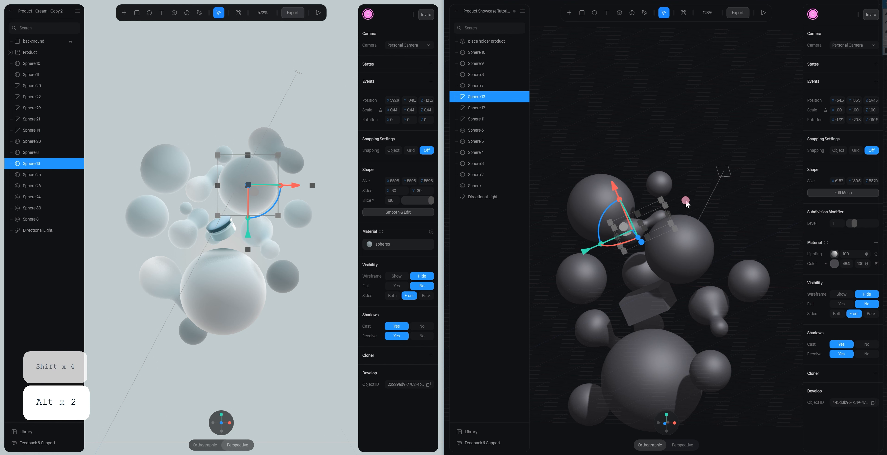
left_click(649, 215)
left_click(662, 217)
key("ctrl+d")
left_click_drag(606, 247, 535, 239)
left_click_drag(652, 214, 701, 211)
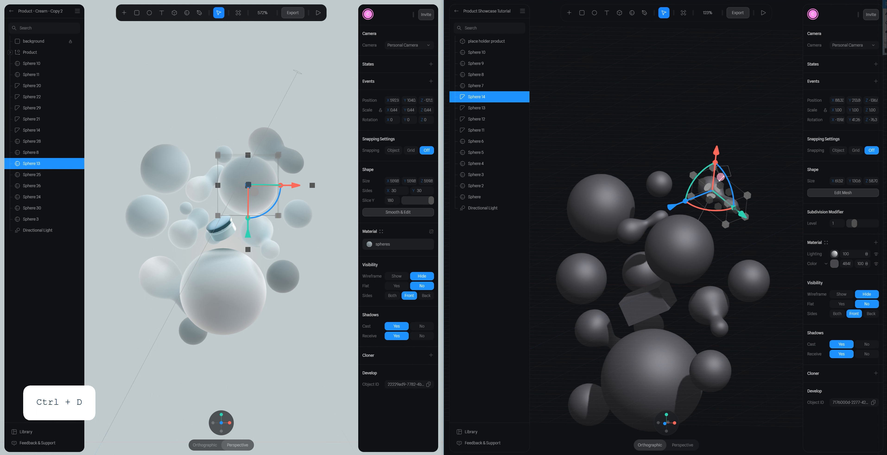
left_click_drag(715, 162, 734, 149, "shift")
left_click(678, 304)
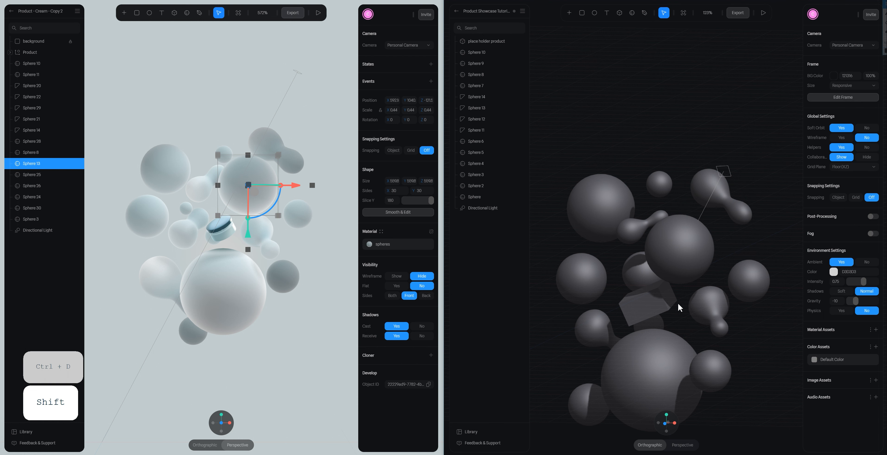
Examine the placeholder product and the droplets around it up close and from the front
left_click_drag(668, 424, 678, 394)
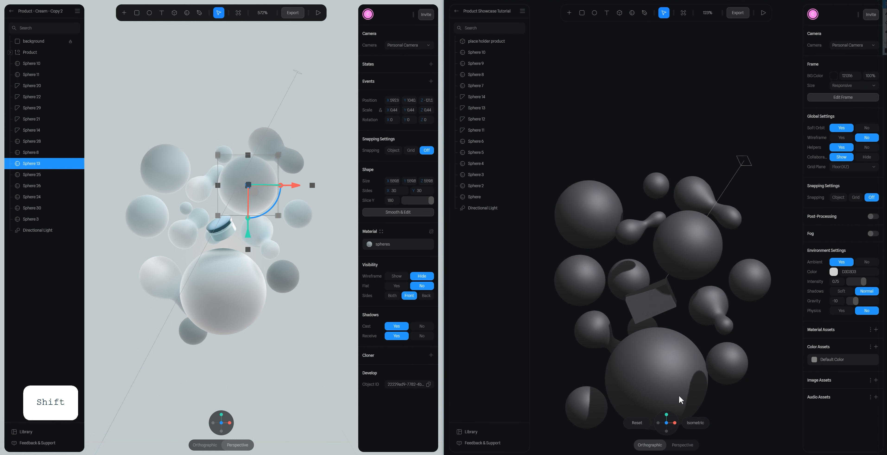
left_click(713, 195)
left_click(656, 302)
scroll(658, 303, "up", 5)
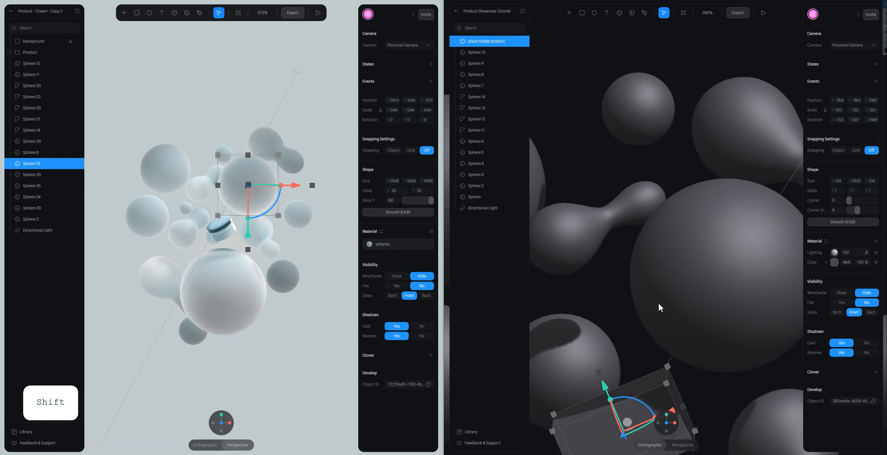
key("shift+s")
mouse_move(693, 232)
right_mouse_down()
mouse_move(615, 231)
mouse_move(769, 236)
mouse_move(680, 238)
right_mouse_up()
left_click(667, 423)
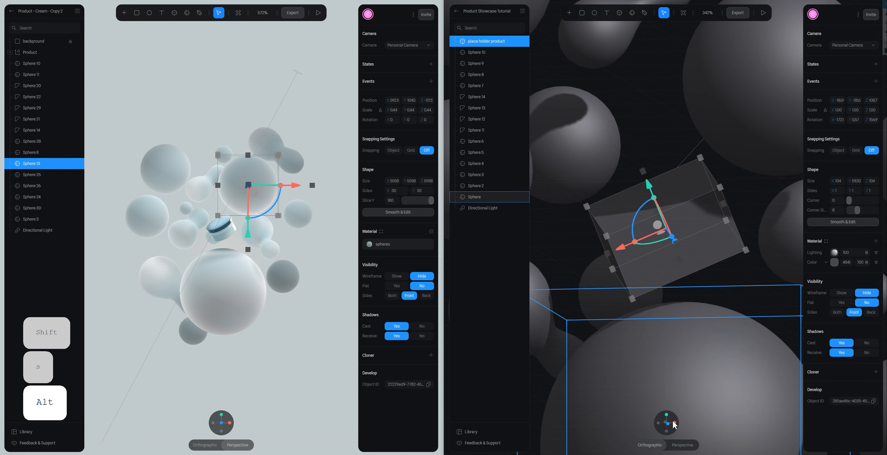
scroll(685, 294, "down", 6)
scroll(643, 404, "up", 1)
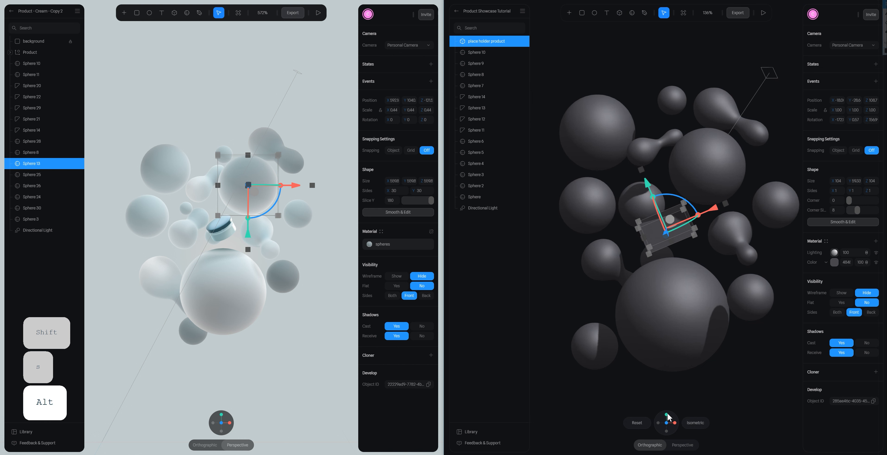
Working from the top view, move Sphere 11 forward and rotate it so its small end points toward the front
left_click(666, 415)
left_click(675, 327)
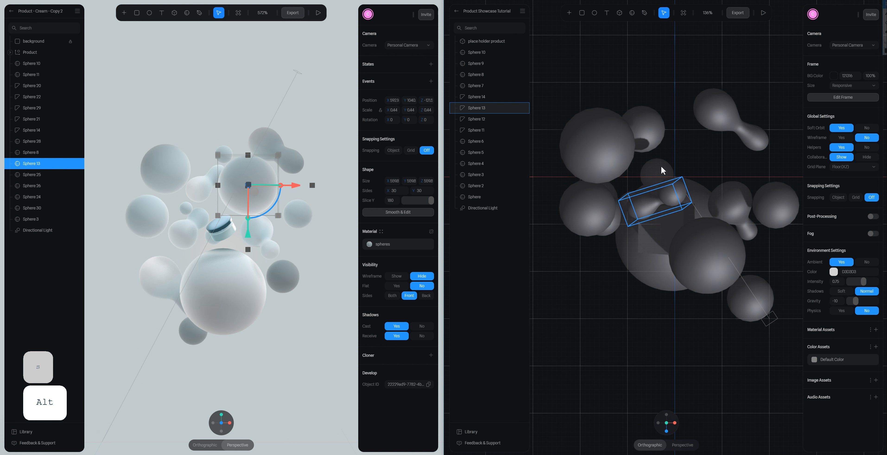
left_click(742, 228)
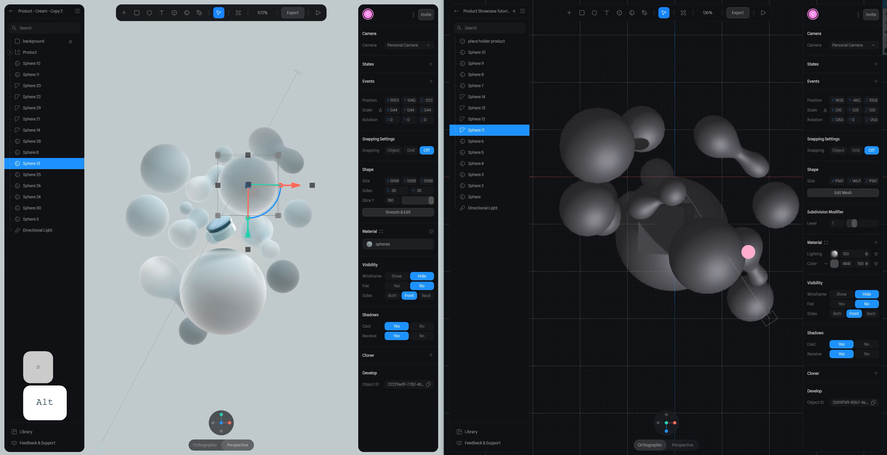
left_click_drag(765, 275, 743, 278)
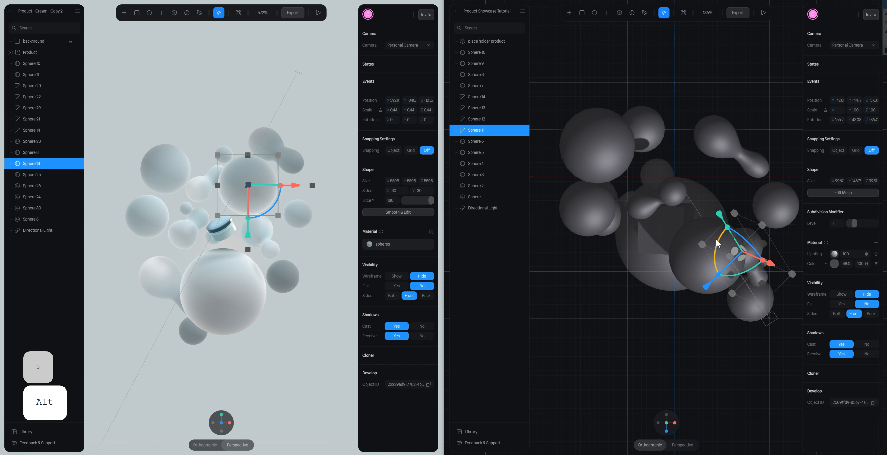
left_click_drag(717, 240, 748, 263, "alt")
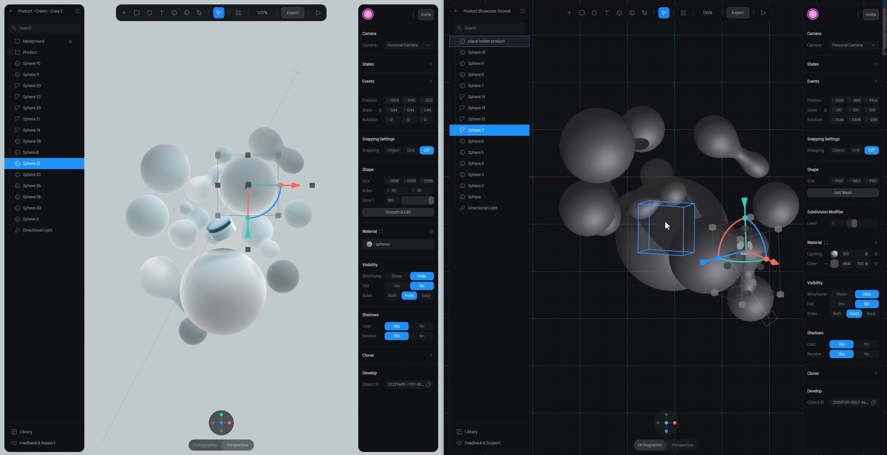
Duplicate the small sphere behind the product and place the copy in front, at the product's lower left above the large sphere
left_click(655, 175)
key("ctrl+d")
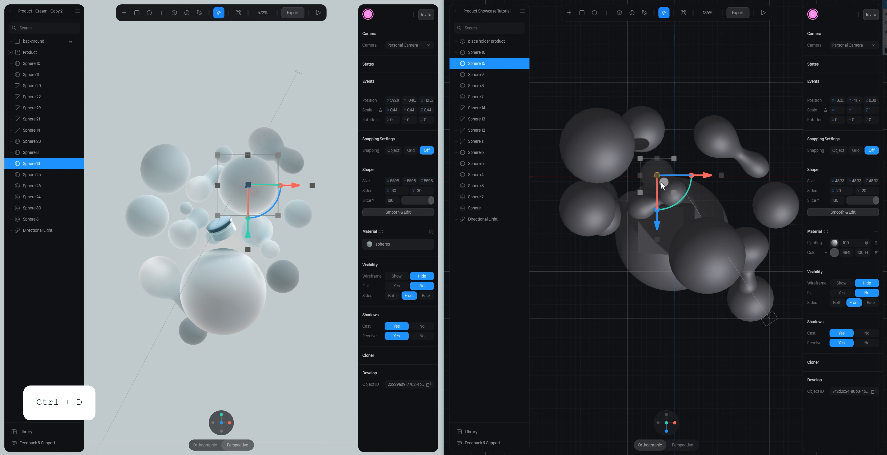
left_click_drag(641, 288, 647, 264)
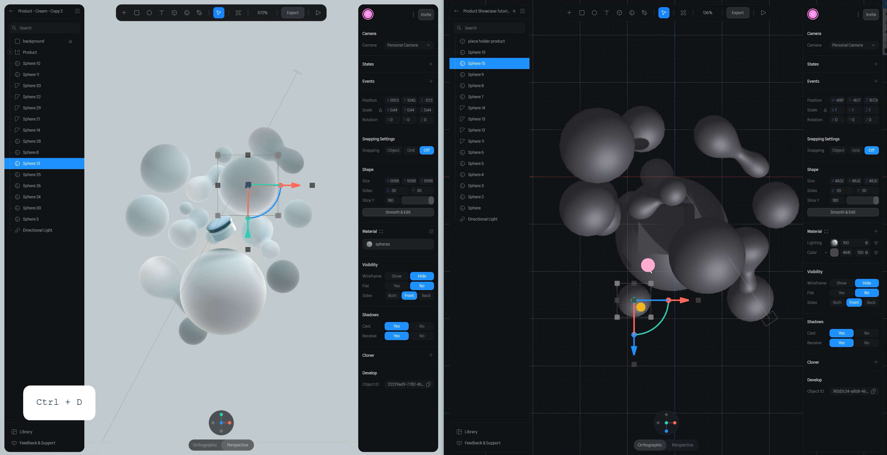
left_click(666, 425)
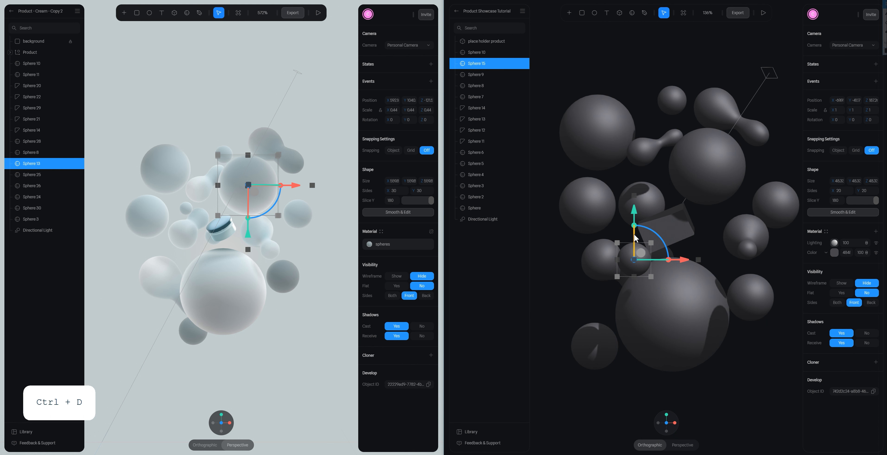
left_click_drag(632, 208, 634, 232)
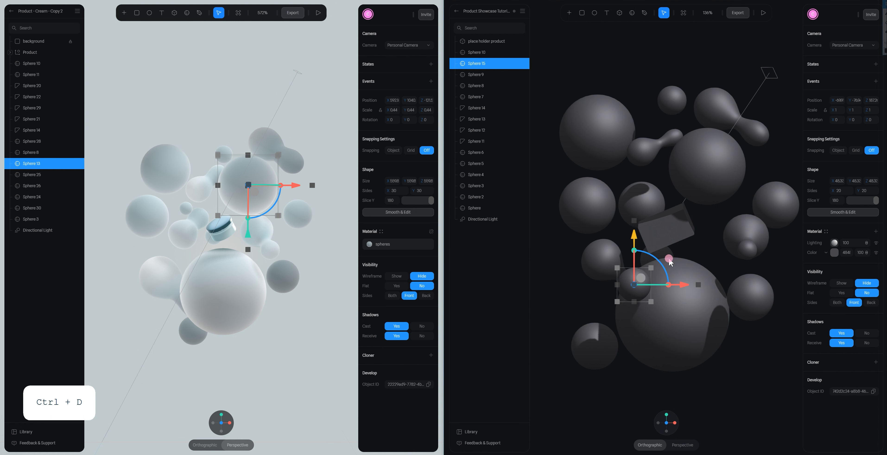
left_click_drag(685, 285, 678, 286)
left_click_drag(629, 238, 630, 221)
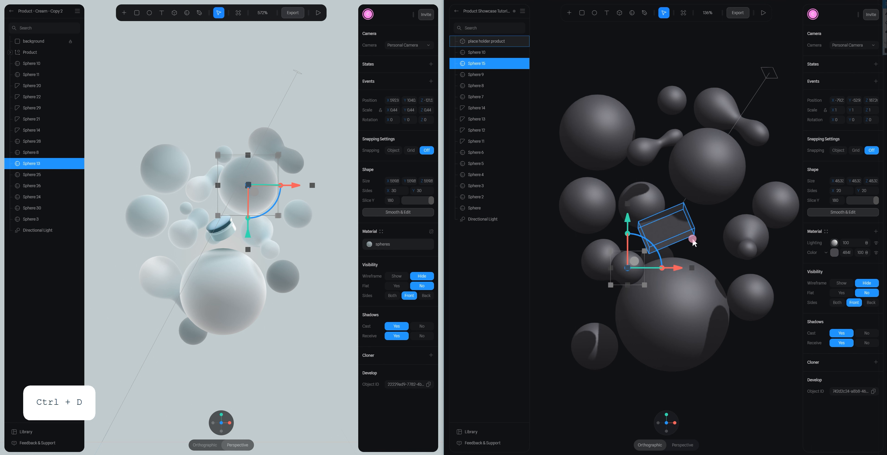
Nudge the Sphere 12 droplet slightly left, move Sphere 3 toward the cluster's center, and shift the sphere below it slightly left and down
left_click(702, 246)
left_click(582, 268)
left_click_drag(582, 268, 572, 269)
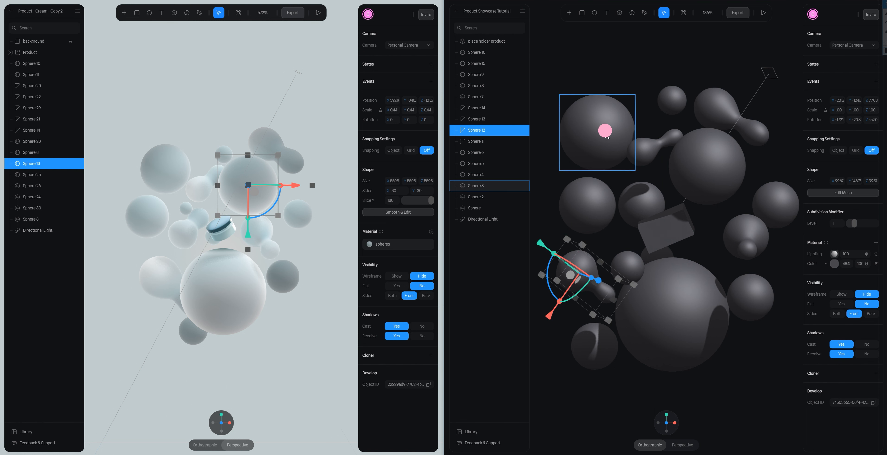
left_click_drag(604, 131, 629, 139)
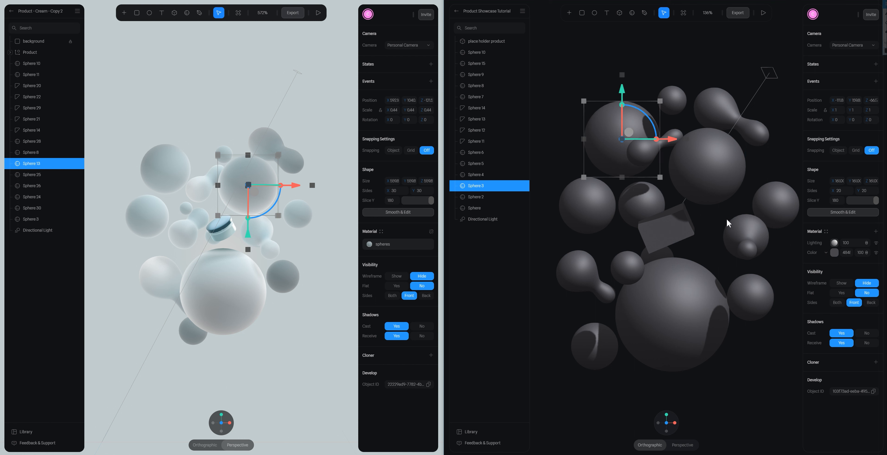
left_click_drag(592, 206, 588, 211)
left_click(714, 239)
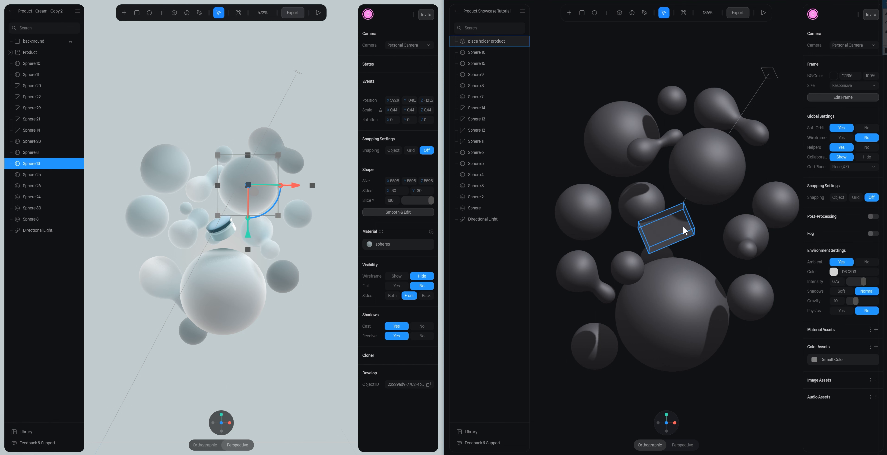
Reposition and rotate the droplet right of the product so its small end points to the lower left
left_click(745, 239)
left_click_drag(756, 239, 762, 198)
left_click(786, 135)
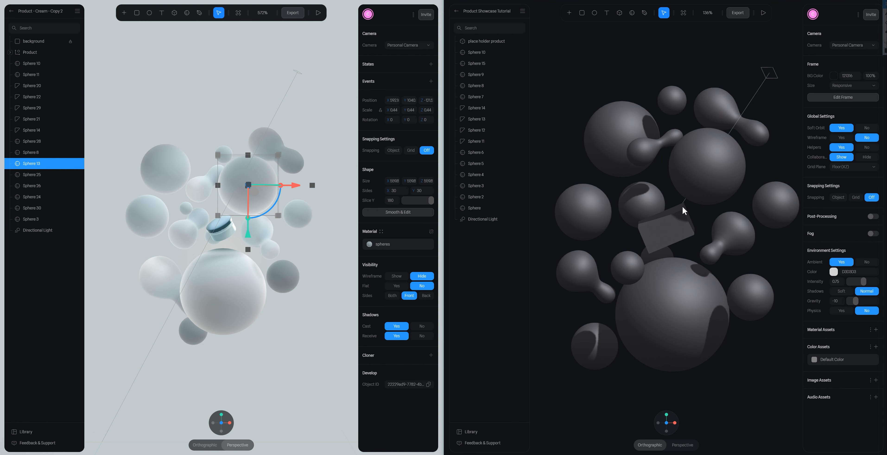
Examine the placeholder product up close and the whole sphere cluster from a distance
left_click(670, 222)
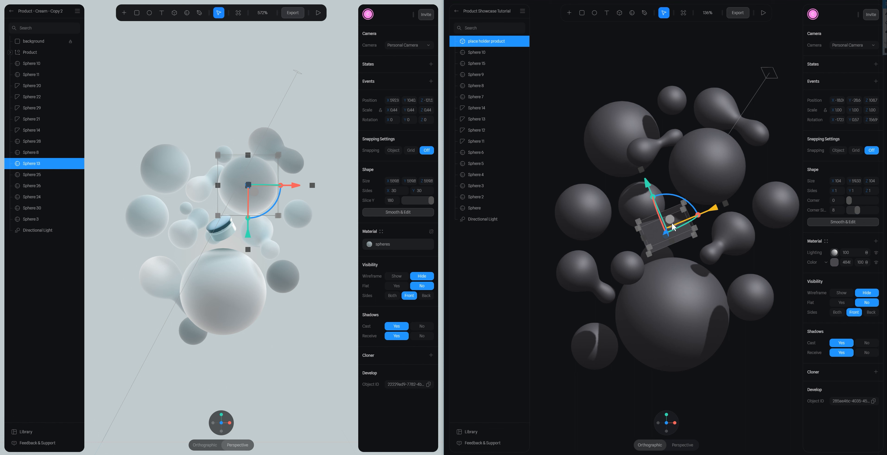
key("s")
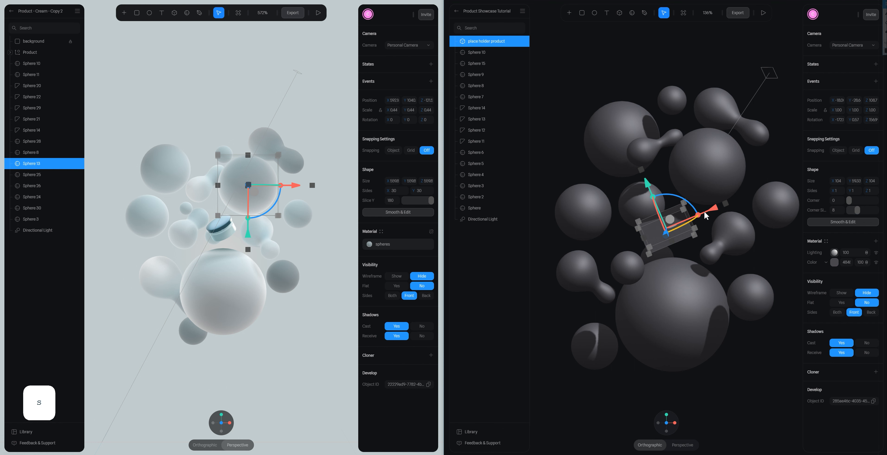
key("s")
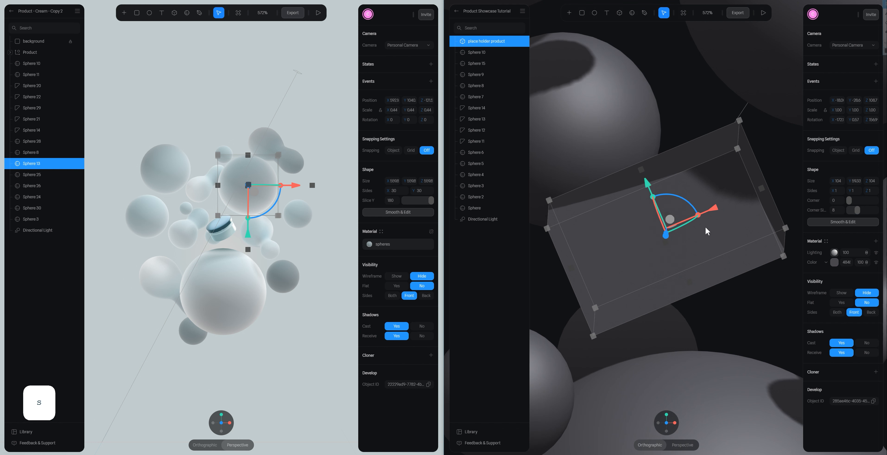
left_click(763, 13)
left_click_drag(719, 214, 703, 203)
key("alt")
left_click(691, 13)
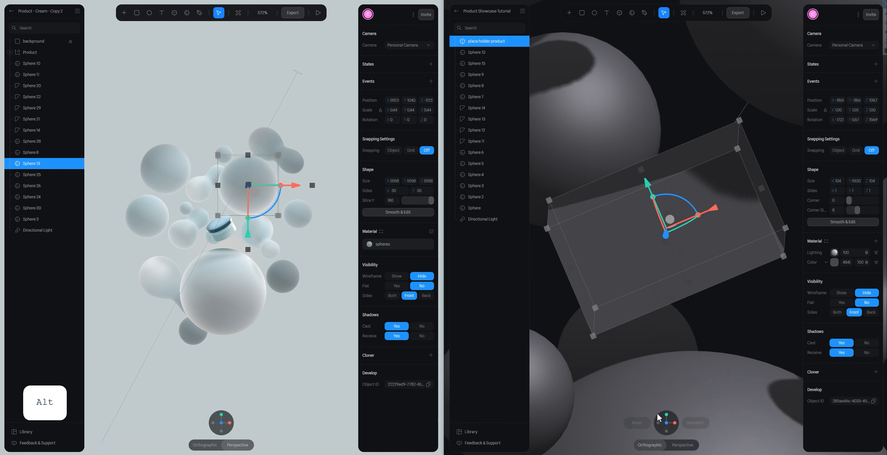
scroll(697, 331, "down", 10)
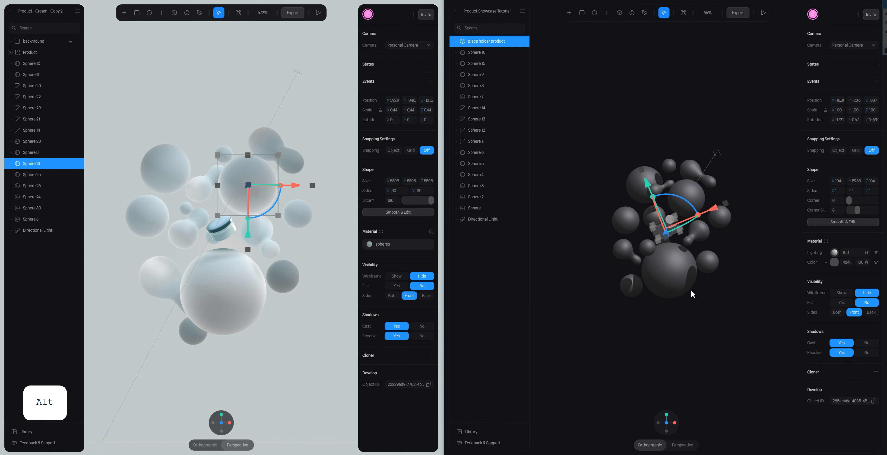
left_click(702, 304)
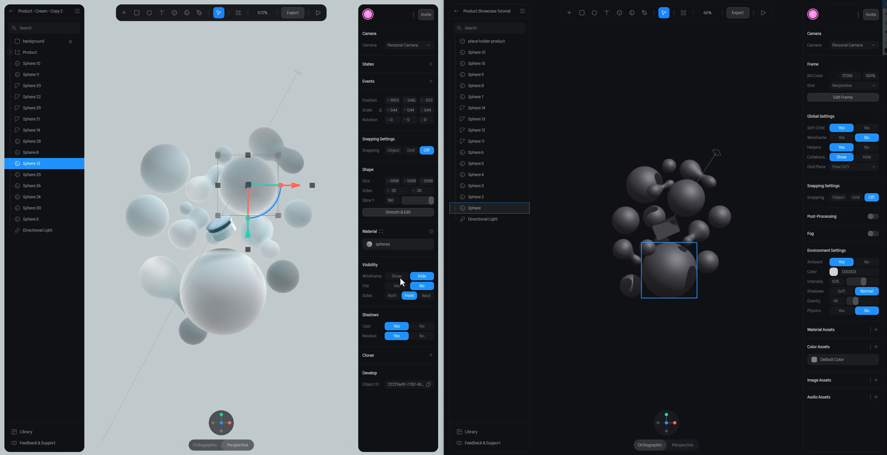
Preview the reference scene in play mode and look closely at the area behind the cream product
scroll(201, 228, "up", 5)
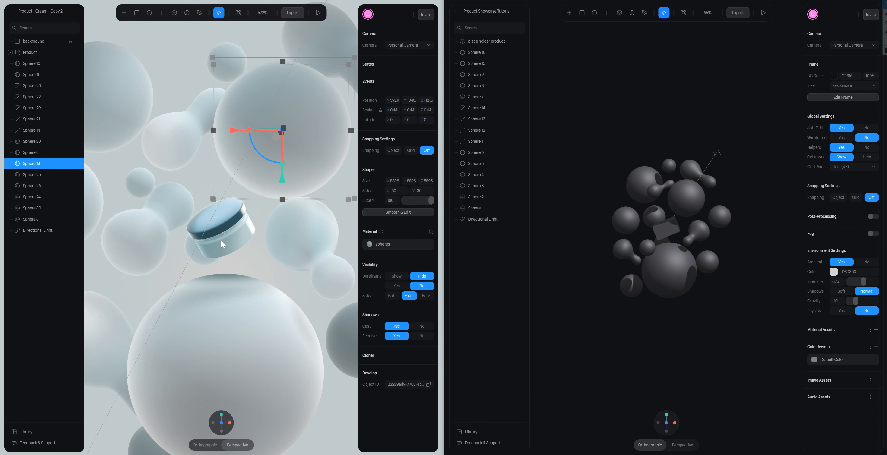
left_click(318, 13)
scroll(224, 237, "up", 2)
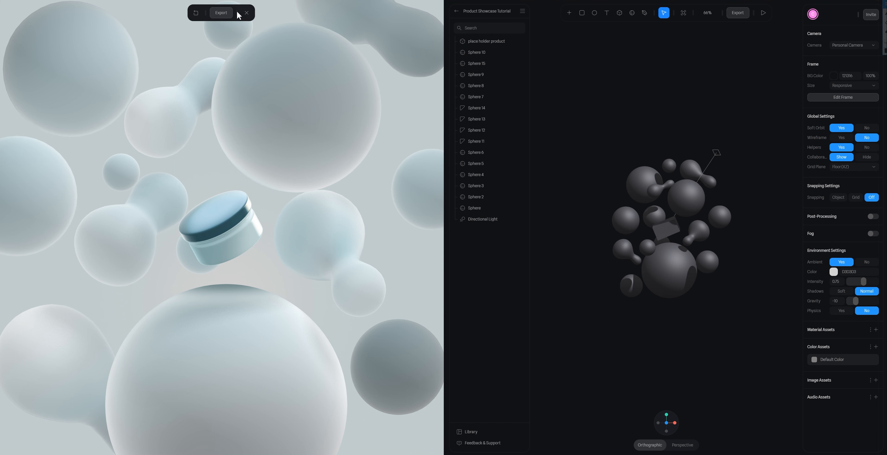
left_click(247, 13)
Inspect the Depth layer settings of the background material in the reference scene
left_click(33, 41)
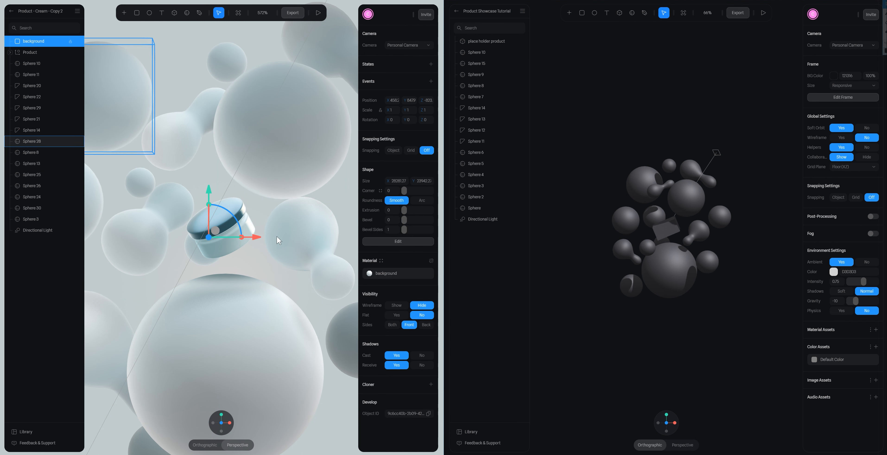
left_click(369, 274)
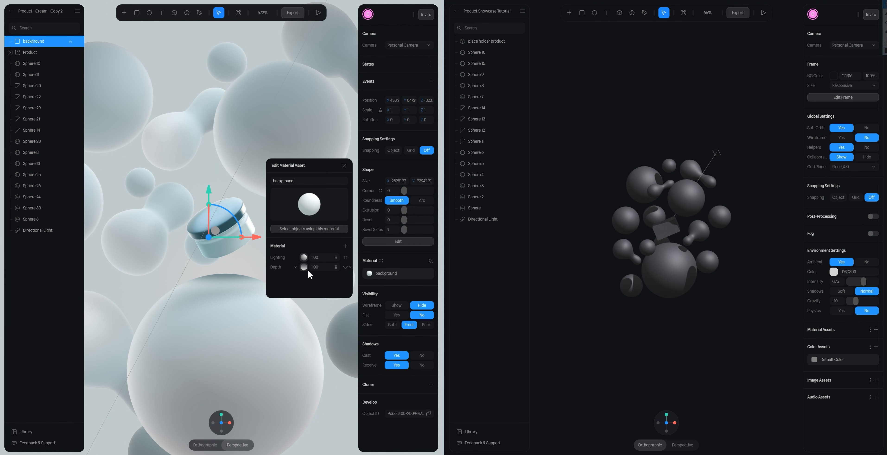
left_click_drag(318, 163, 367, 125)
left_click(368, 203)
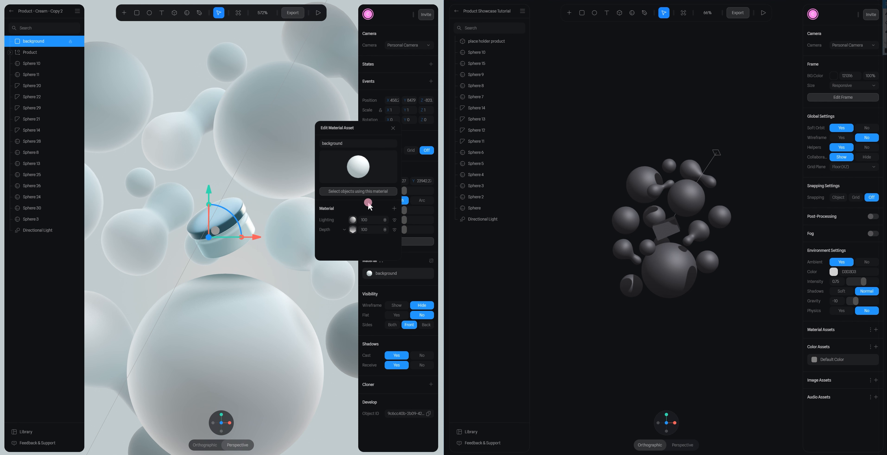
left_click(352, 228)
scroll(352, 228, "down", 3)
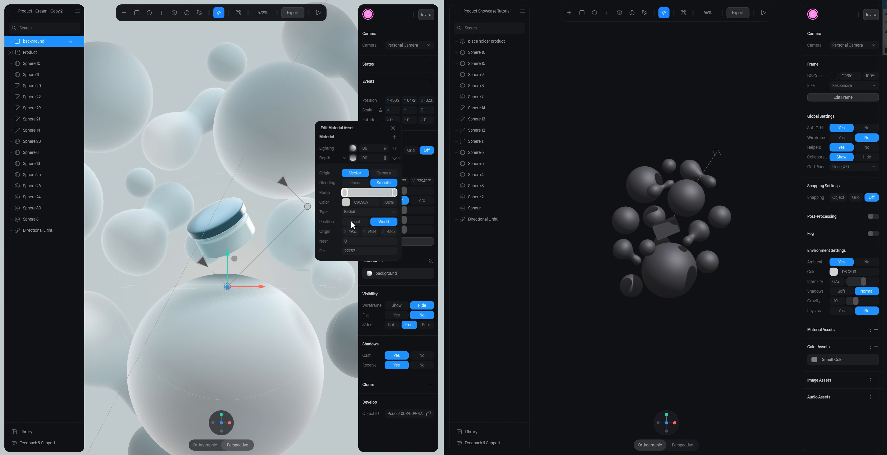
Try red FF0000 as the first color of the reference background's depth ramp, and undo the change
left_click(345, 203)
left_click_drag(350, 238, 397, 200)
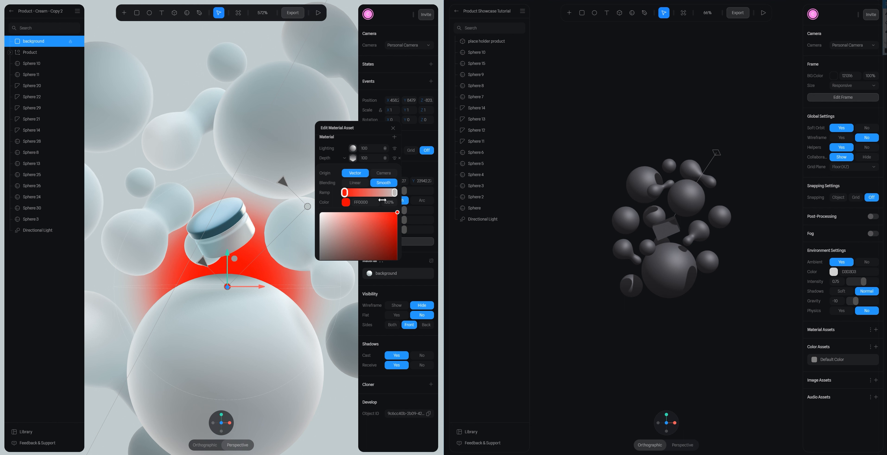
key("ctrl+z")
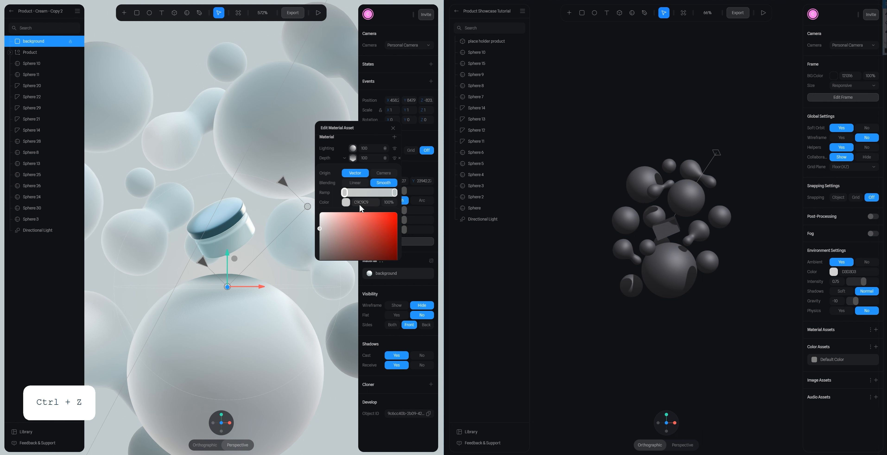
left_click(393, 128)
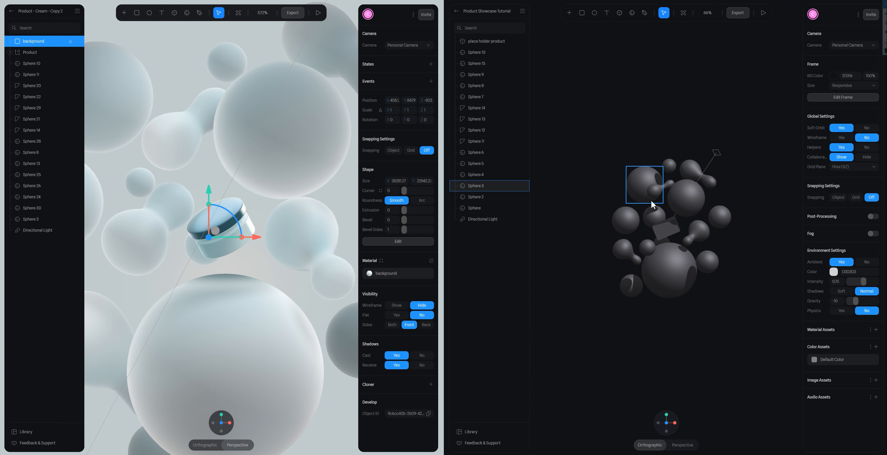
In the new scene, draw a square about 795 by 795 around the sphere cluster and move it behind all the spheres
left_click(569, 13)
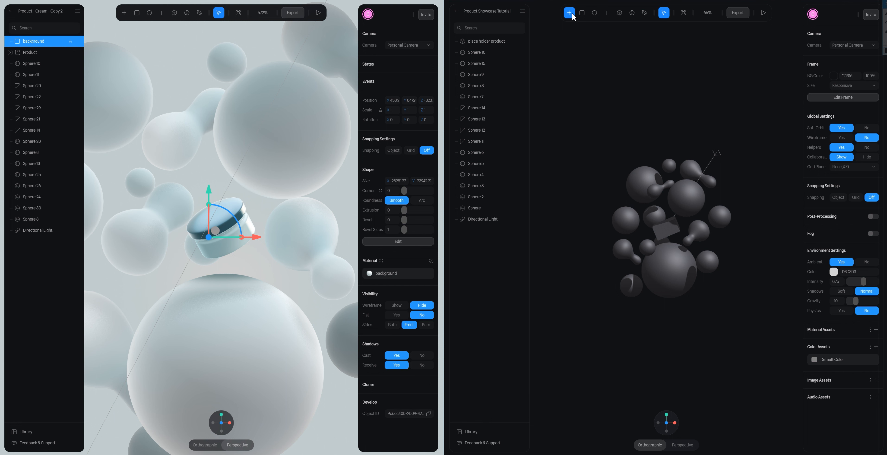
left_click(583, 13)
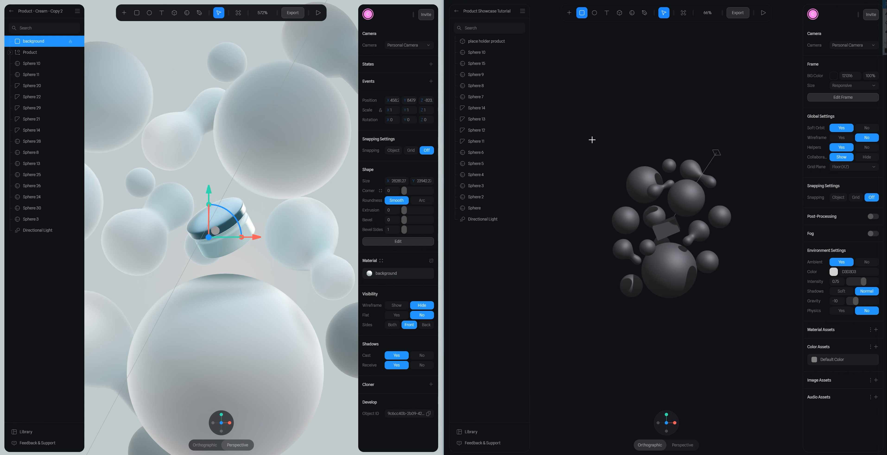
left_click_drag(586, 131, 769, 314, "shift")
scroll(679, 385, "down", 10)
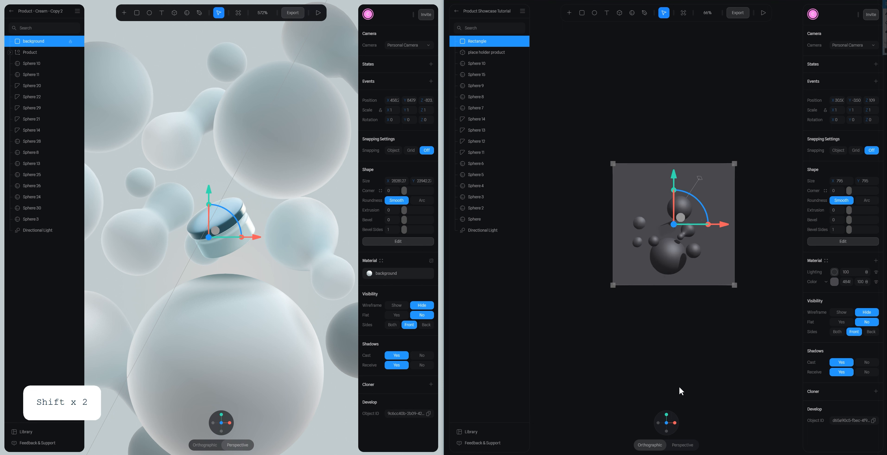
left_click(667, 416)
left_click_drag(669, 278, 669, 243)
left_click(666, 431)
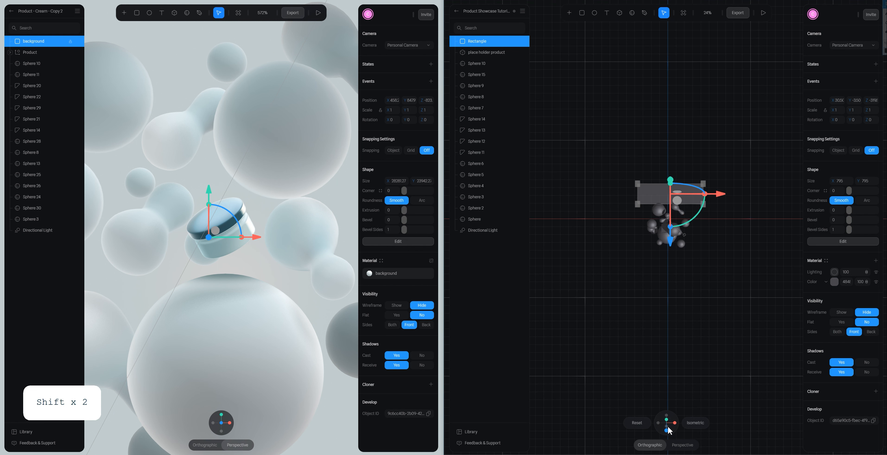
Enlarge the rectangle behind the spheres to a size of 100000 by 100000
left_click_drag(703, 193, 834, 128, "shift")
type("100000")
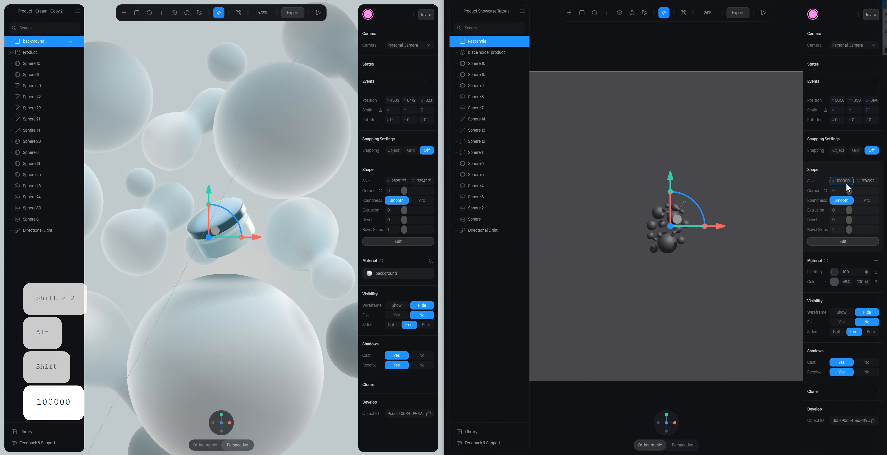
double_click(846, 180)
key("ctrl+c")
double_click(873, 179)
key("ctrl+v")
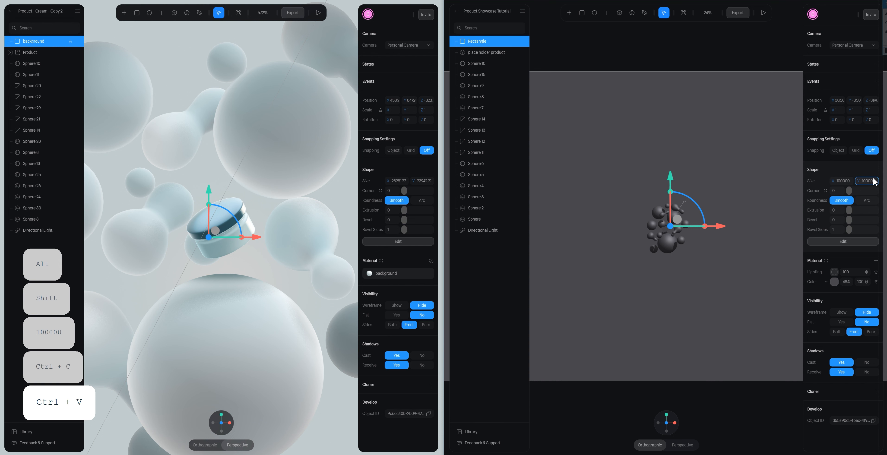
key("Return")
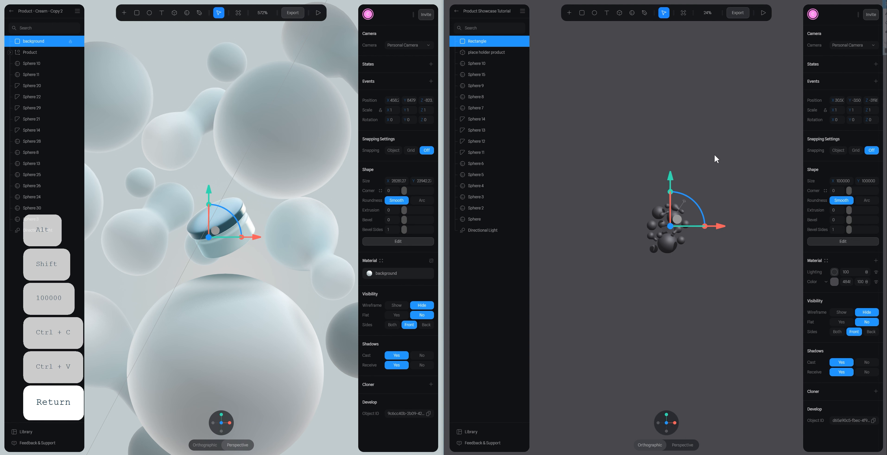
Lock the large rectangle against selection and rename it background
left_click(491, 303)
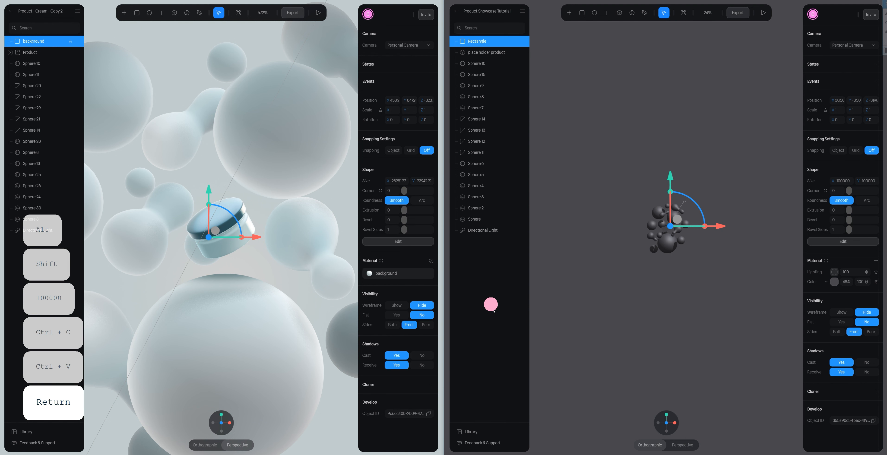
left_click(483, 41)
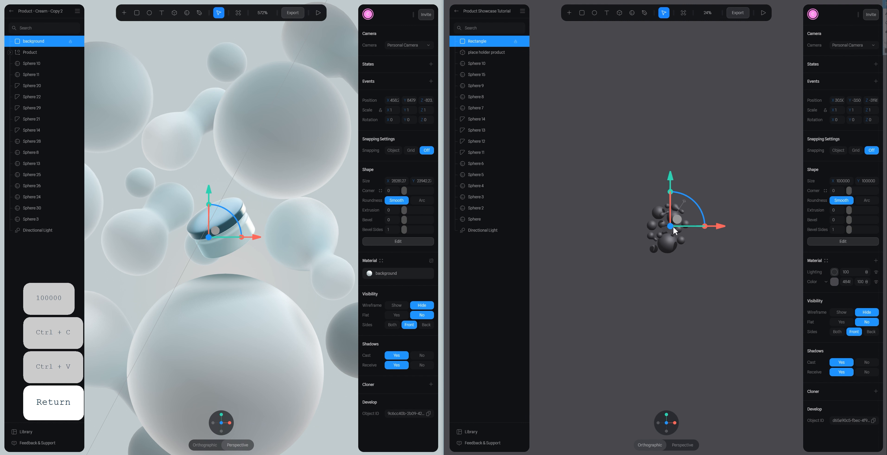
scroll(673, 227, "up", 8)
scroll(673, 228, "down", 3)
left_click(563, 112)
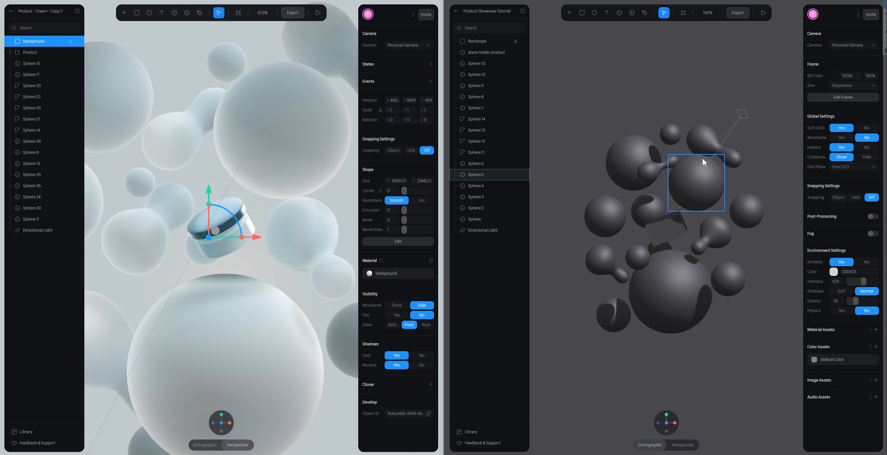
scroll(702, 159, "up", 3)
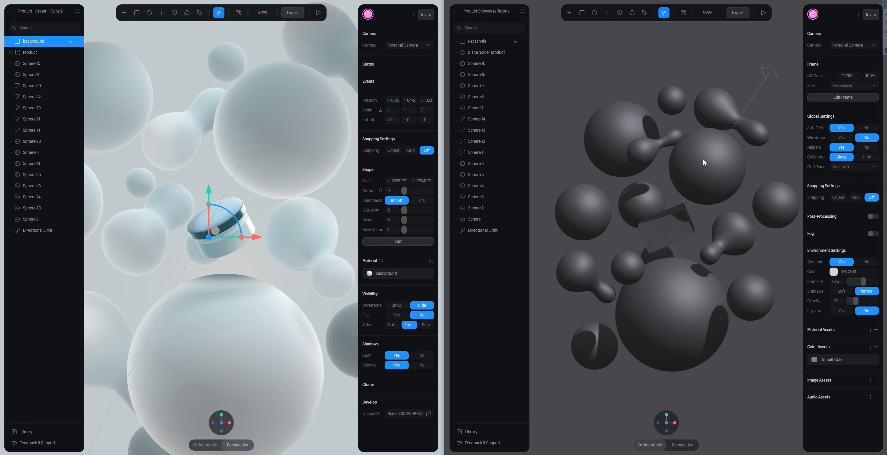
double_click(484, 41)
type("background")
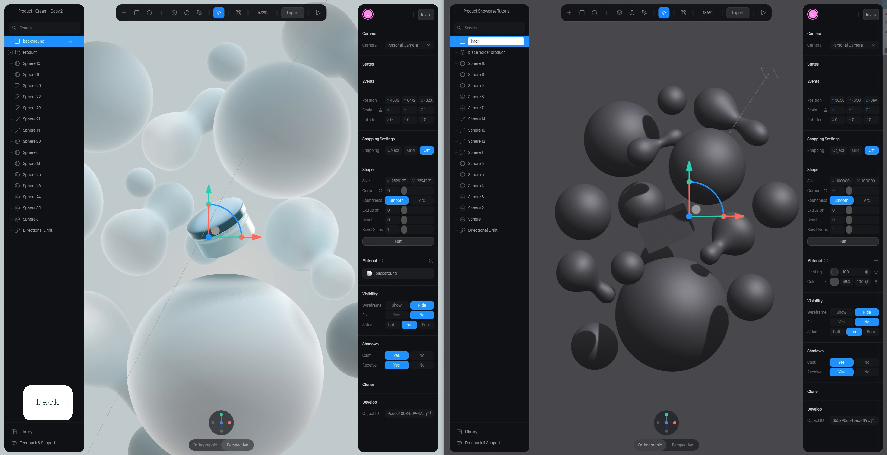
key("Return")
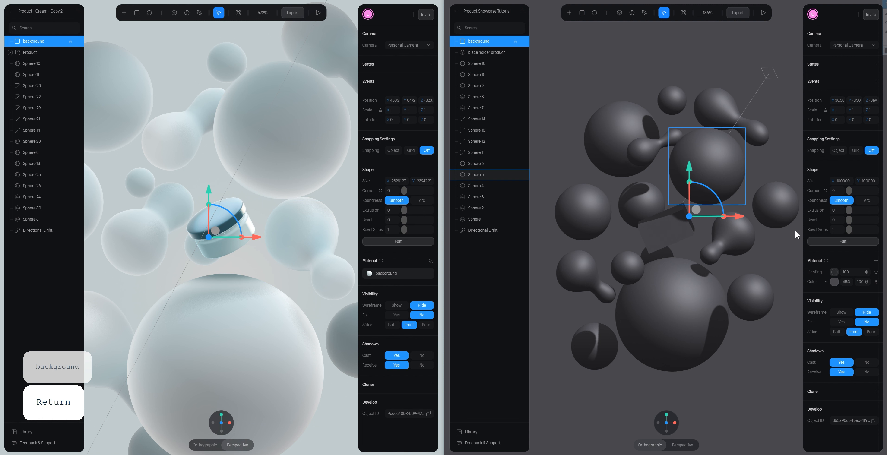
Create a new material asset for the large rectangle in the new scene and name it background
left_click(827, 261)
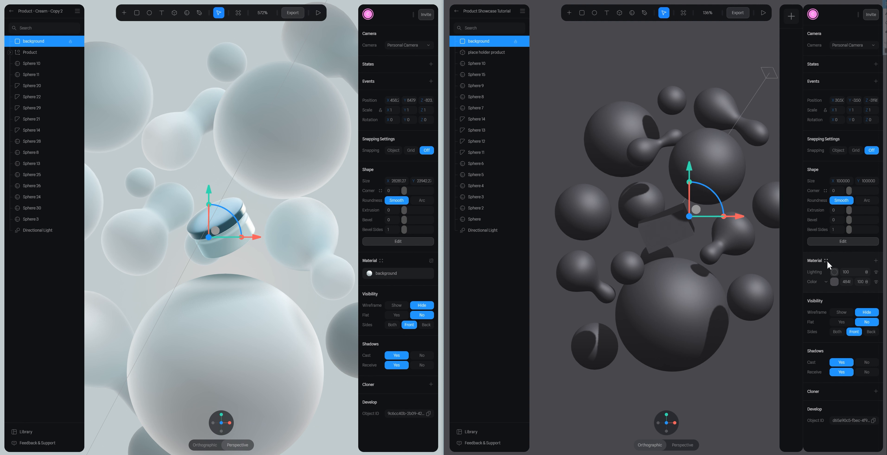
left_click(791, 18)
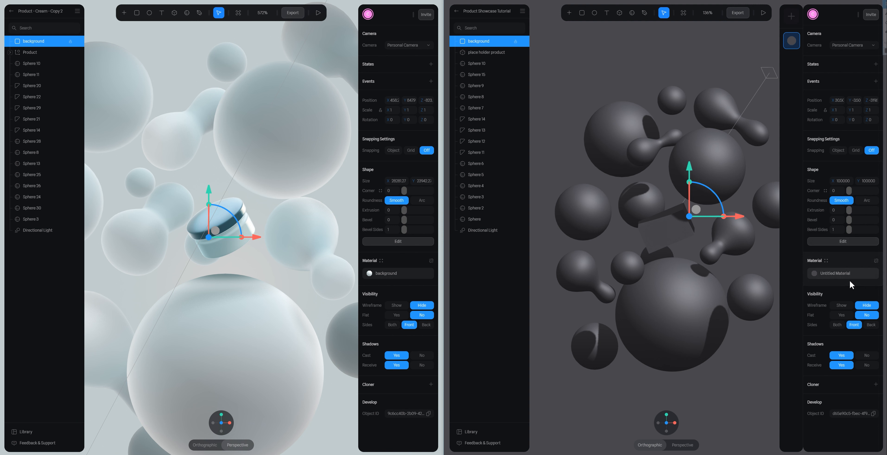
double_click(838, 273)
type("bac")
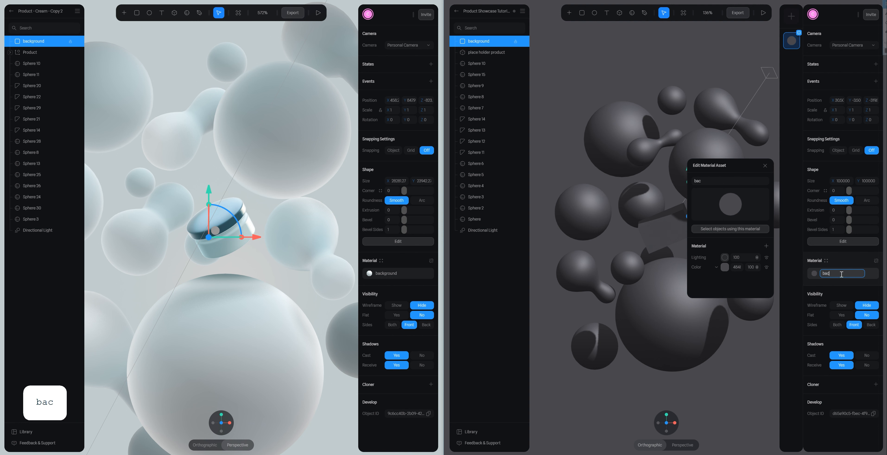
type("kgrou")
key("BackSpace")
type("ound")
key("Return")
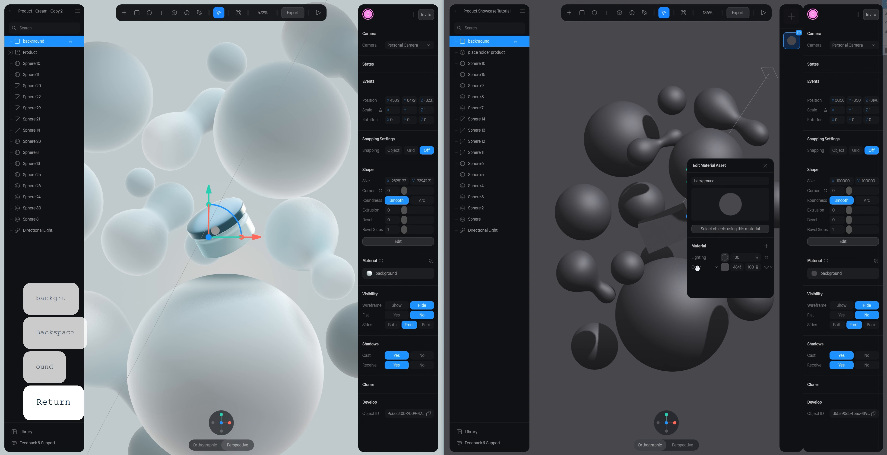
Change the background material's color layer to a Depth layer and open its settings
left_click(716, 268)
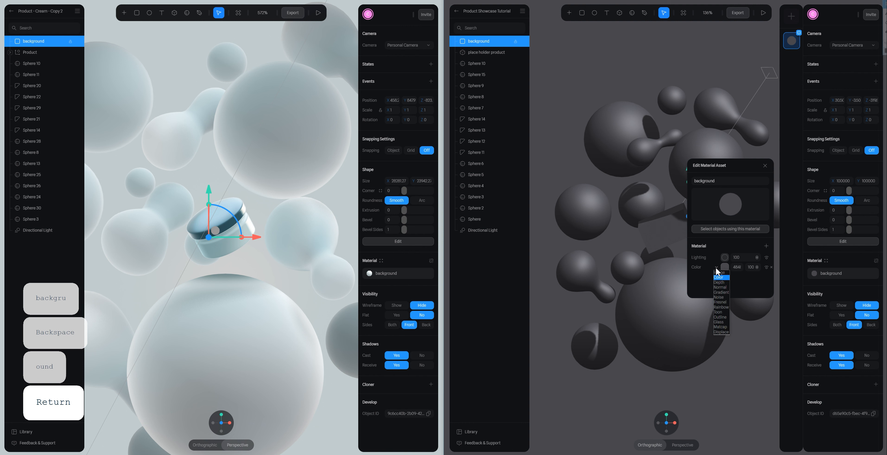
left_click(720, 282)
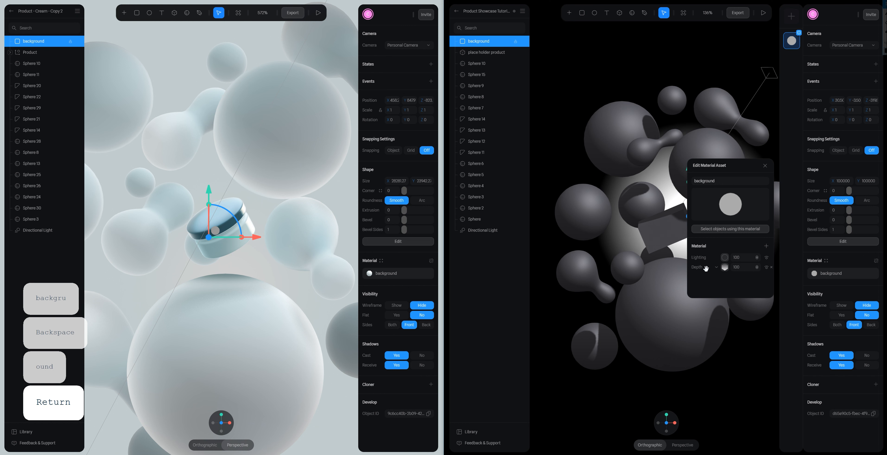
left_click(725, 266)
scroll(736, 267, "down", 3)
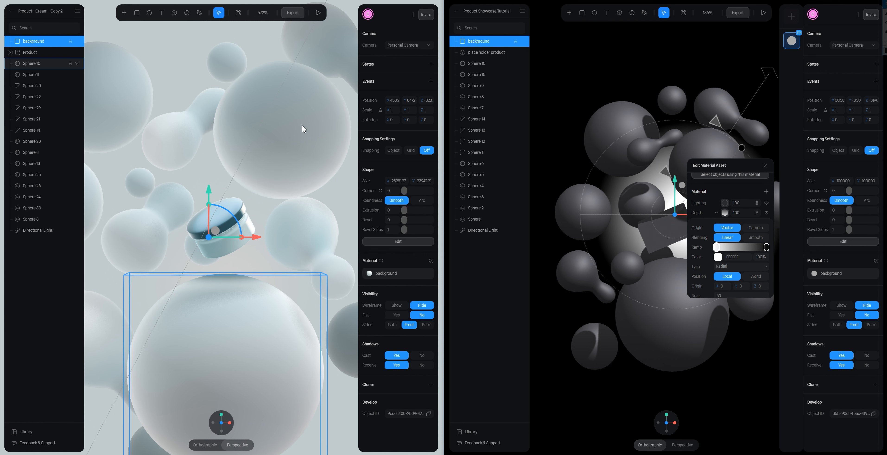
Copy the first depth ramp color, C9C9C9, from the reference's background material into the new background's depth ramp
left_click(370, 273)
left_click(304, 267)
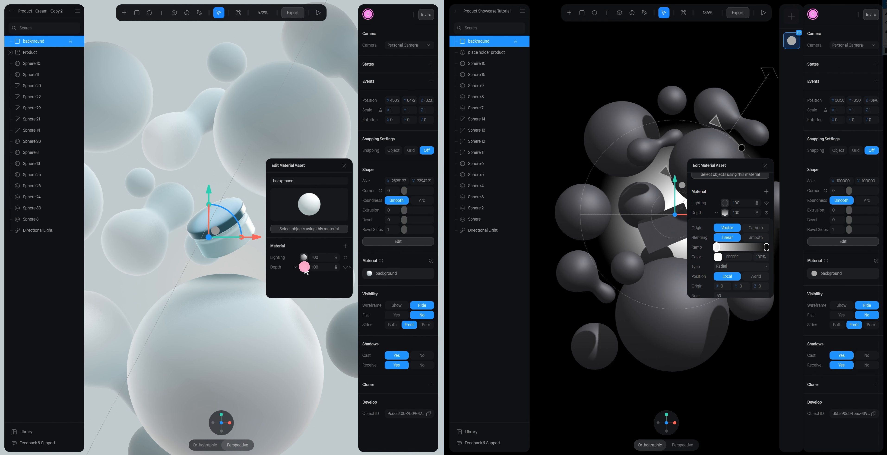
scroll(306, 272, "down", 2)
left_click(312, 245)
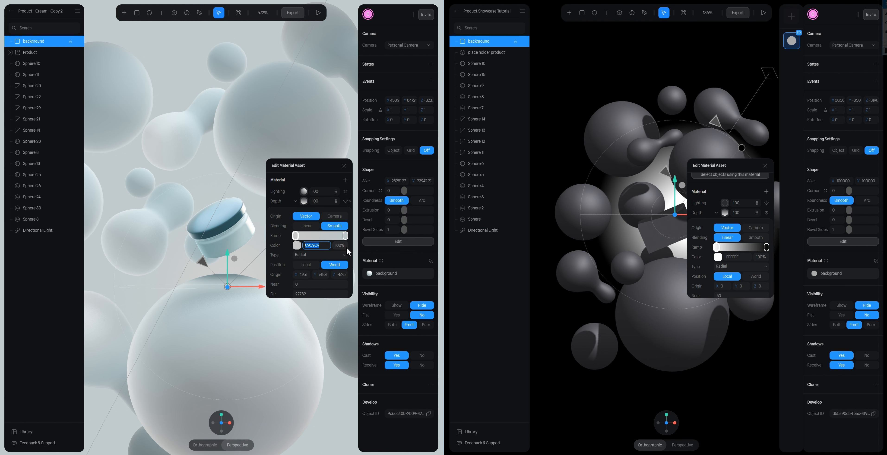
key("ctrl+c")
left_click(734, 257)
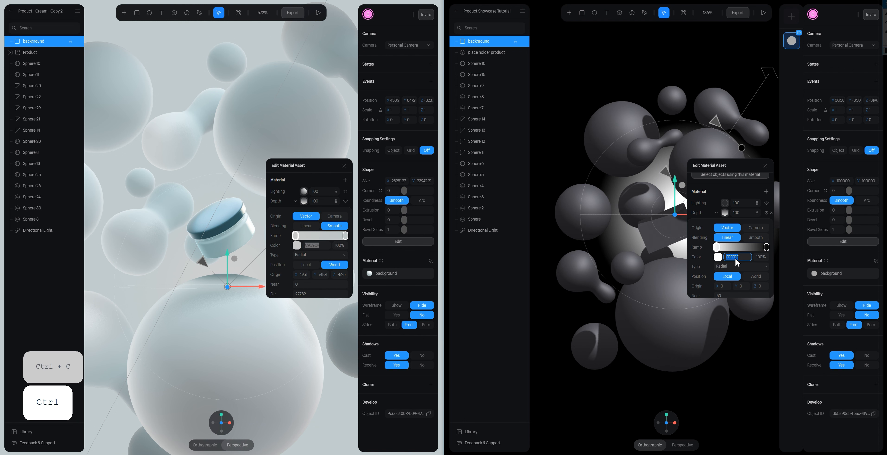
key("ctrl+v")
key("Return")
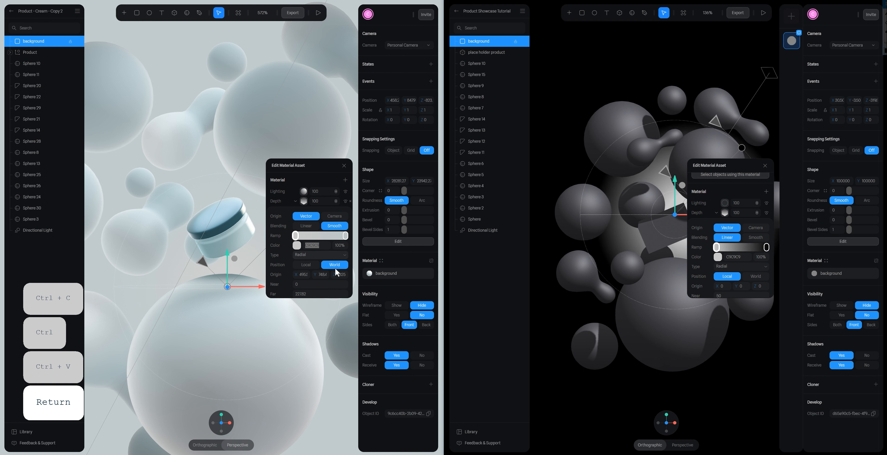
Copy the reference's last ramp color, BEC7C7, into the new background's depth ramp and set the blending to Smooth
left_click(344, 236)
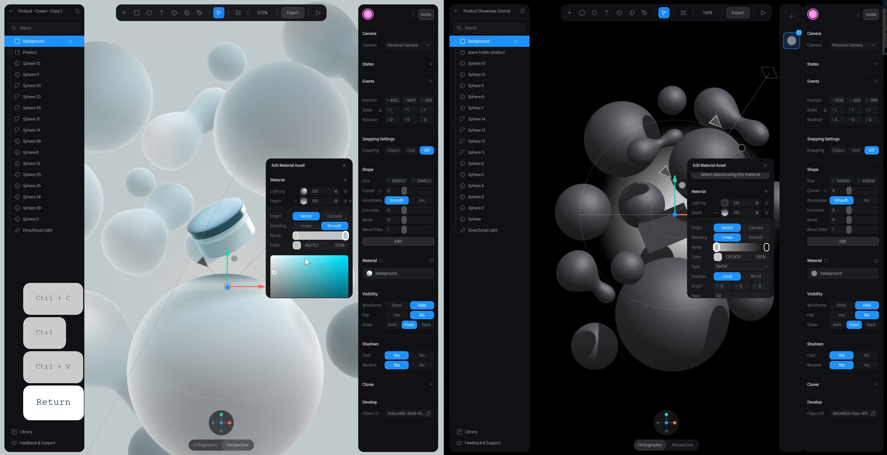
left_click(315, 245)
key("ctrl+c")
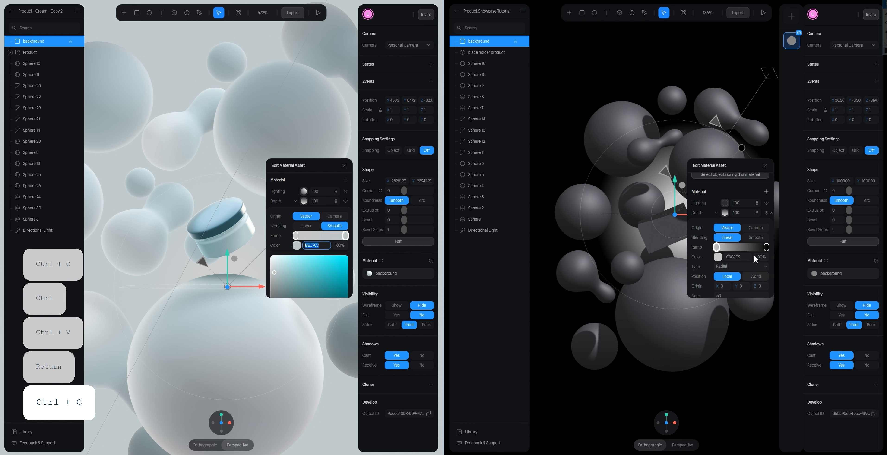
left_click(767, 247)
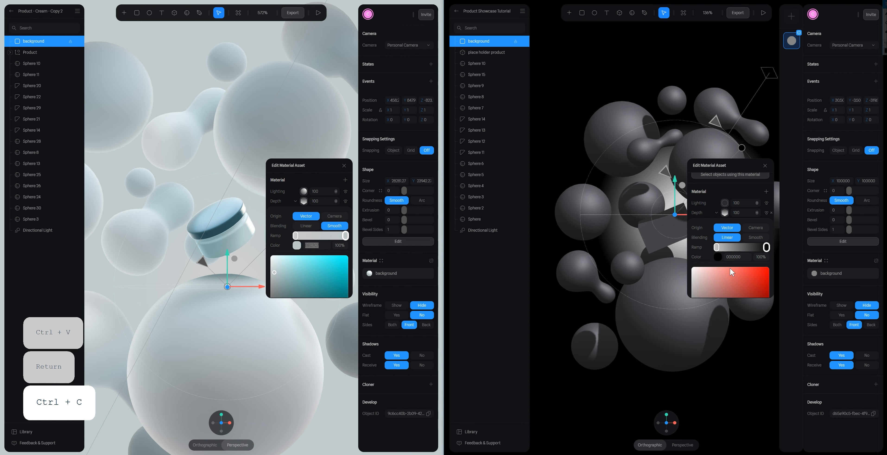
left_click(737, 257)
key("ctrl+v")
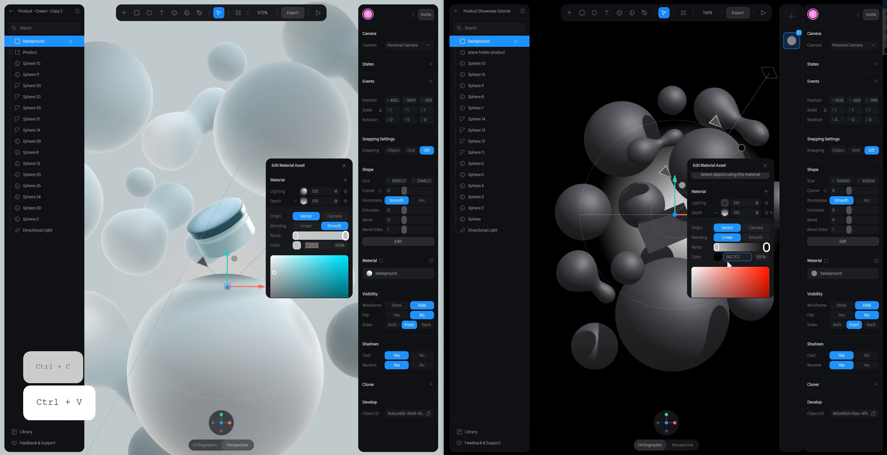
key("Return")
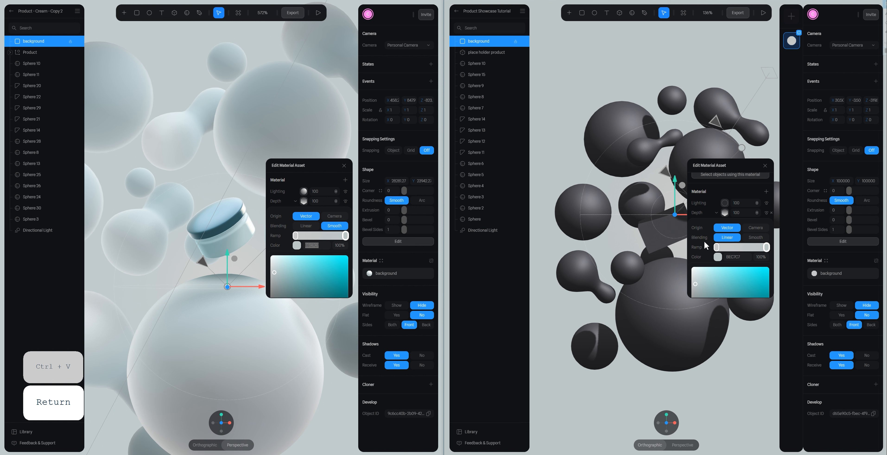
left_click(753, 239)
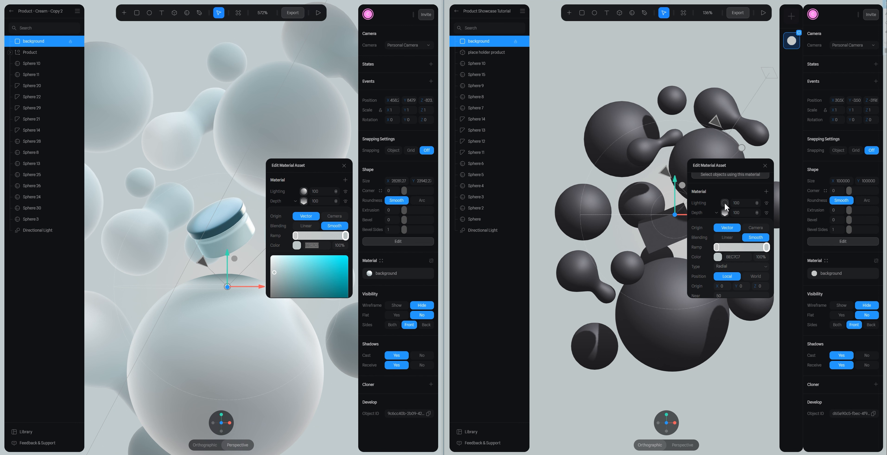
Set the background material's lighting type to Phong with a shininess of 0
left_click(725, 202)
left_click(726, 269)
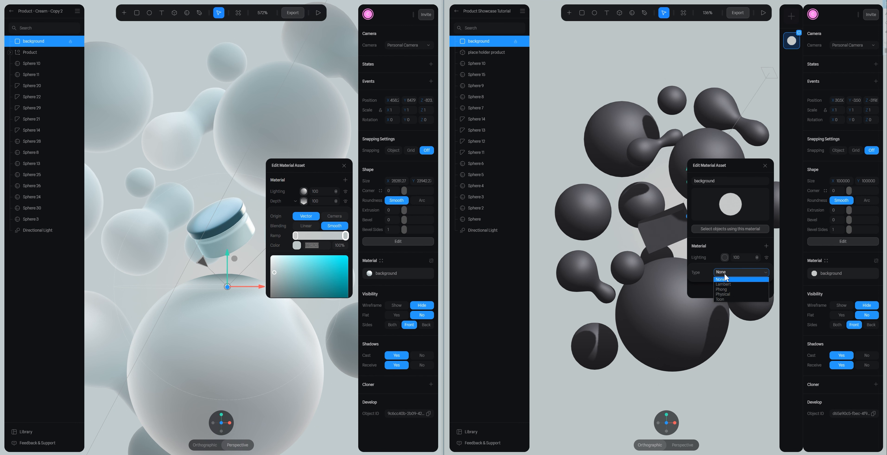
left_click(733, 290)
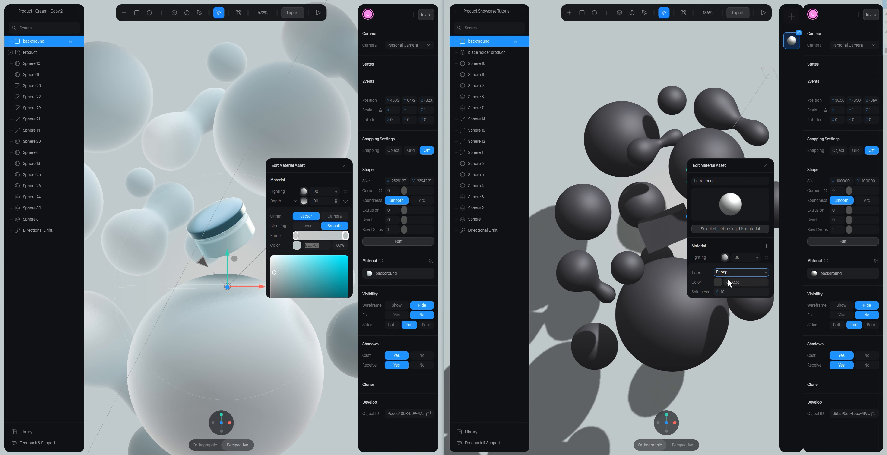
left_click(727, 291)
type("0")
key("Return")
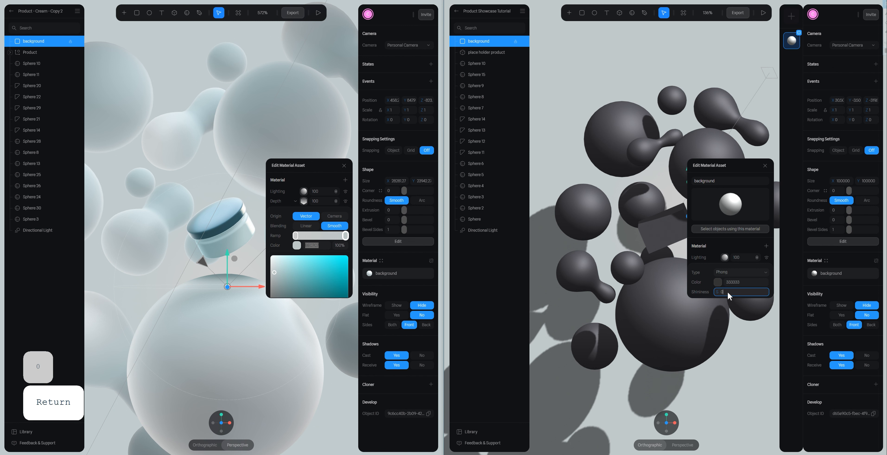
Change the blend mode of the background material's lighting layer and close the material editor
left_click(757, 257)
left_click(762, 277)
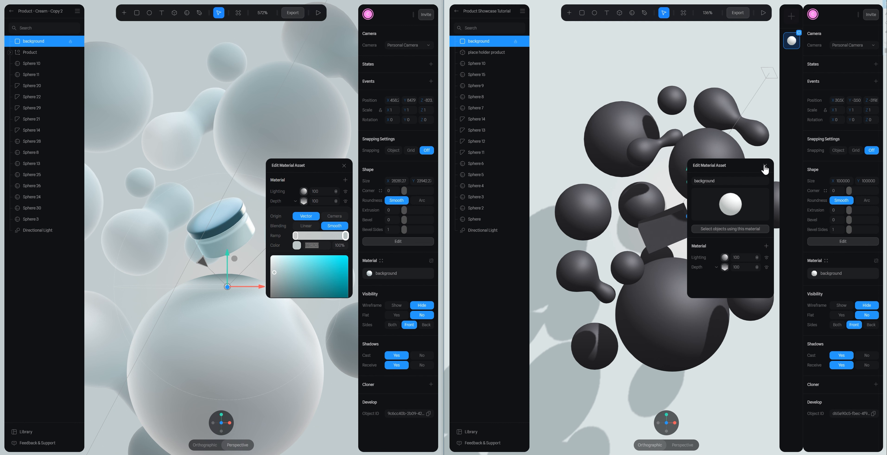
left_click(765, 166)
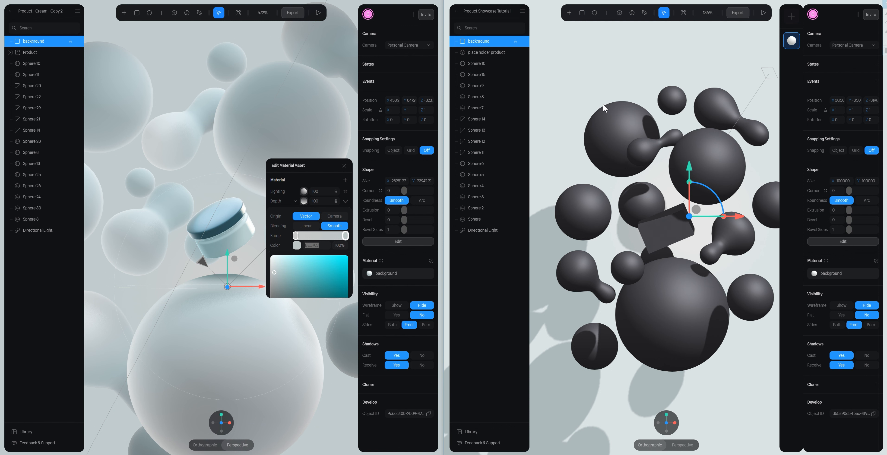
Set the new scene's environment shadows to Soft and the directional light's intensity to 0.5
left_click(491, 294)
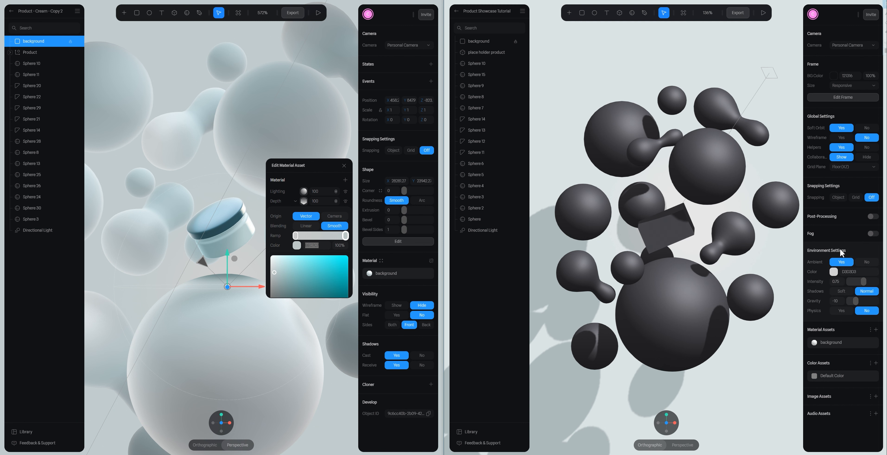
left_click(845, 290)
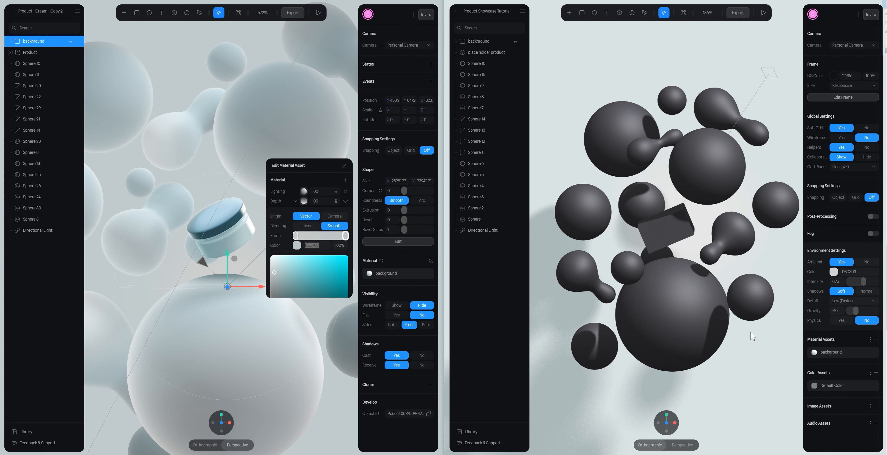
left_click(488, 233)
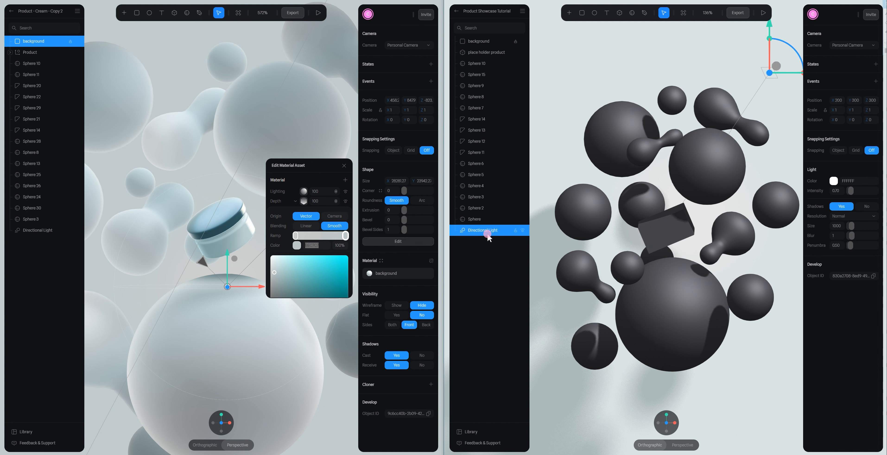
left_click(842, 192)
type("0.5")
key("Return")
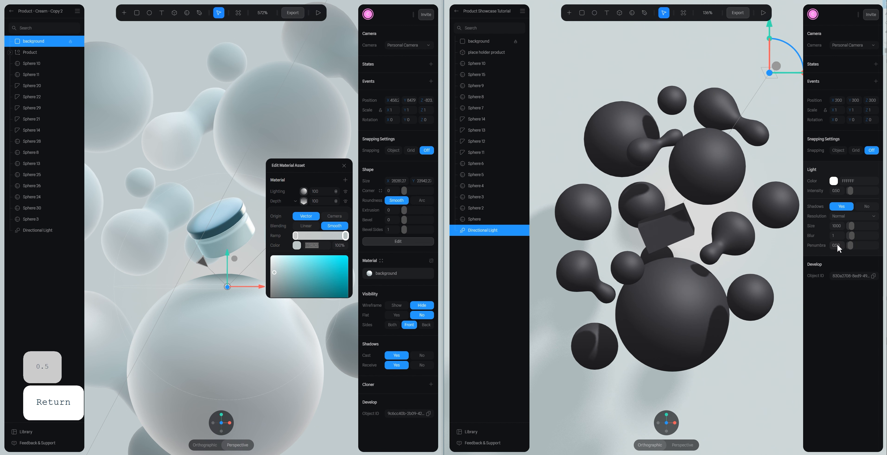
Try adjusting the directional light's shadow size, and set it back to 1000
left_click_drag(852, 226, 850, 225)
left_click(834, 224)
type("1000")
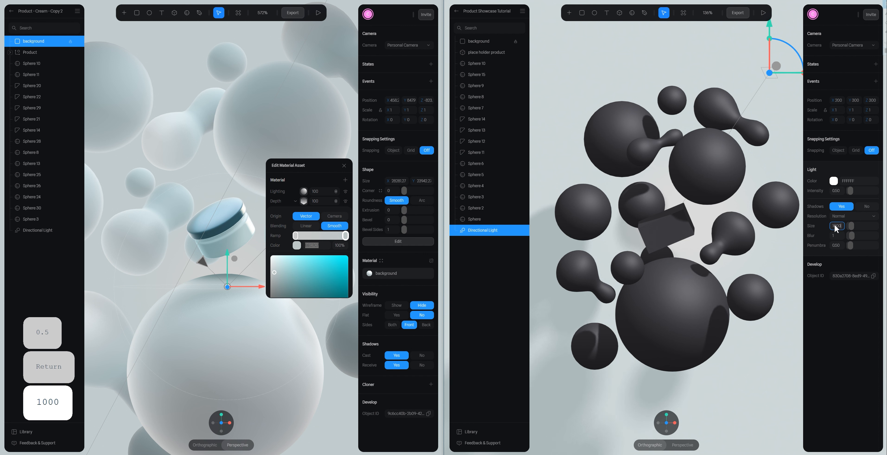
key("Return")
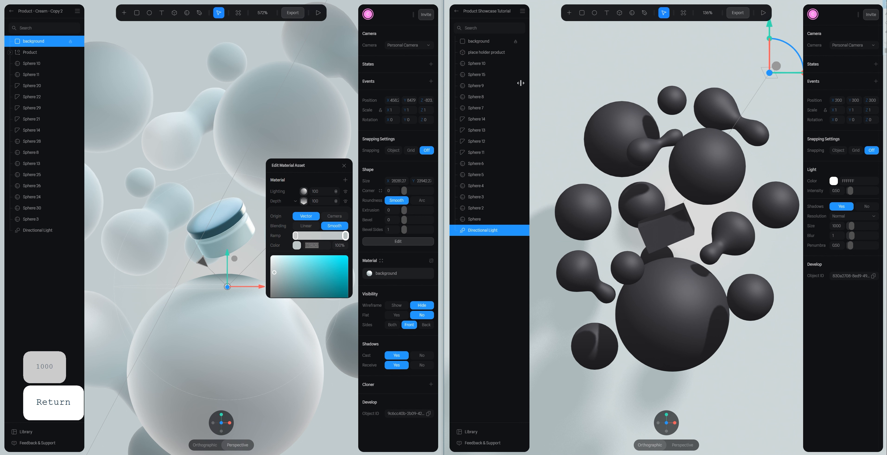
left_click(481, 290)
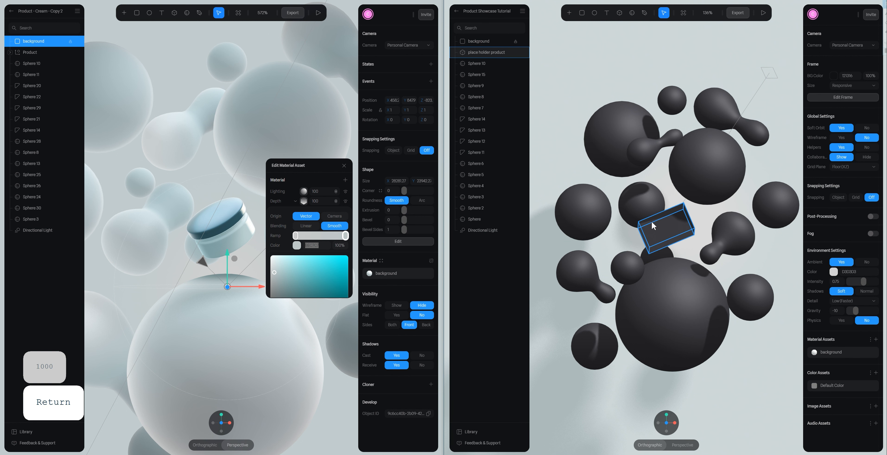
Close the reference's background material and open the spheres material of its large lower sphere
left_click(344, 166)
left_click(260, 327)
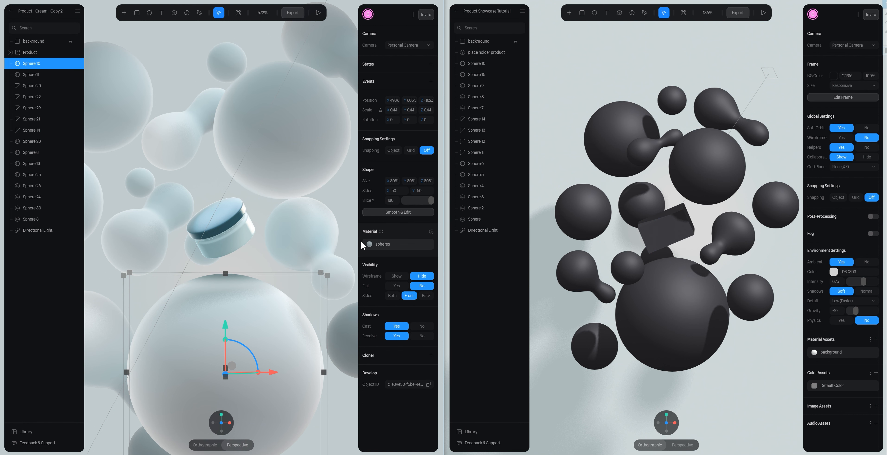
left_click(369, 244)
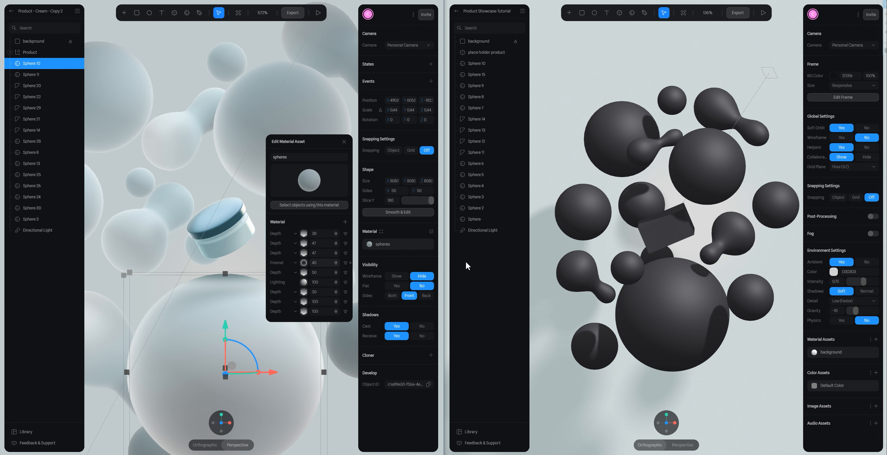
Hide all layers of the reference's spheres material except the bottommost Depth layer
left_click(345, 233)
left_click(345, 243)
left_click(346, 252)
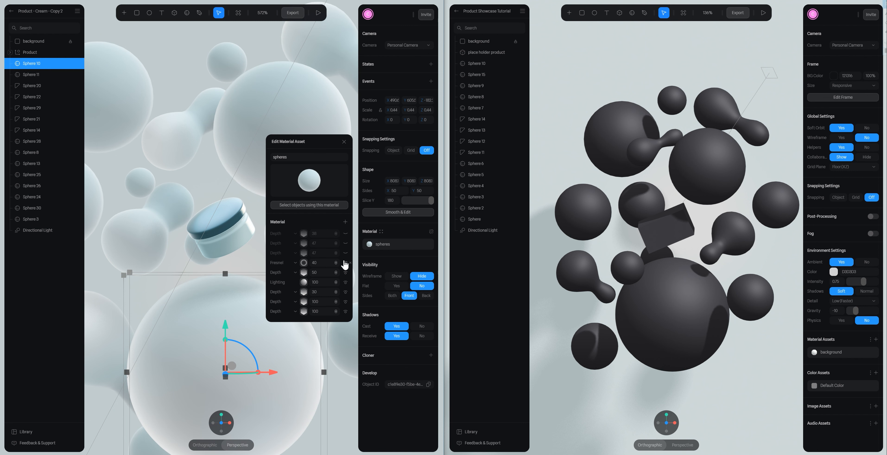
left_click(346, 263)
left_click(346, 273)
left_click(345, 282)
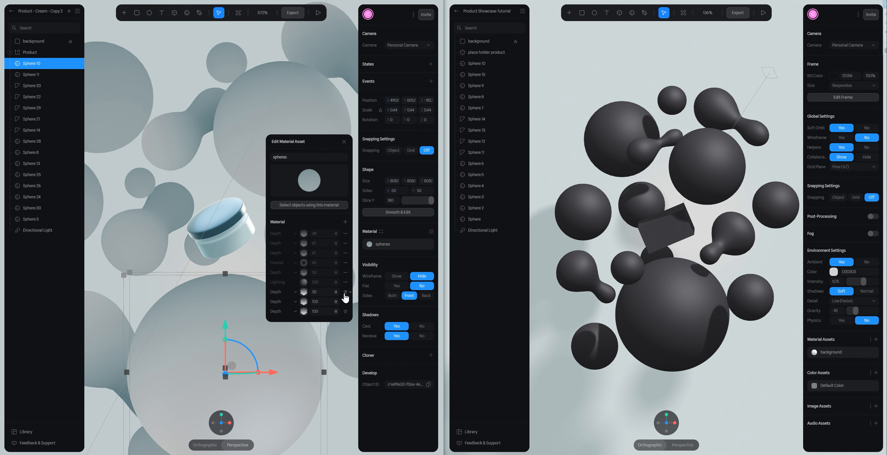
left_click(345, 292)
left_click(345, 302)
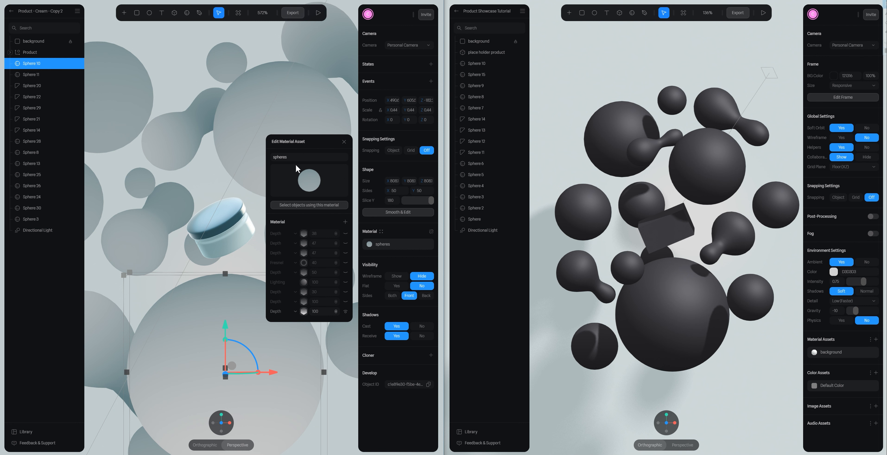
Create a new material asset from the new scene's large lower sphere and name it "spheres"
left_click(662, 311)
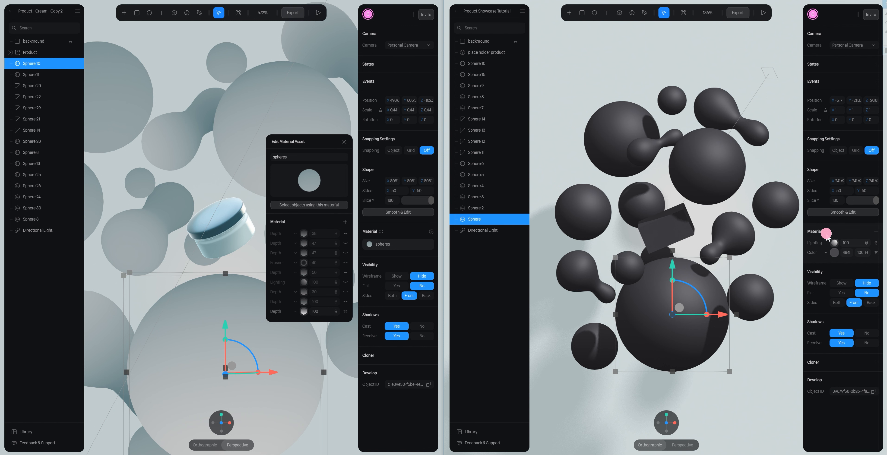
left_click(826, 231)
left_click(792, 16)
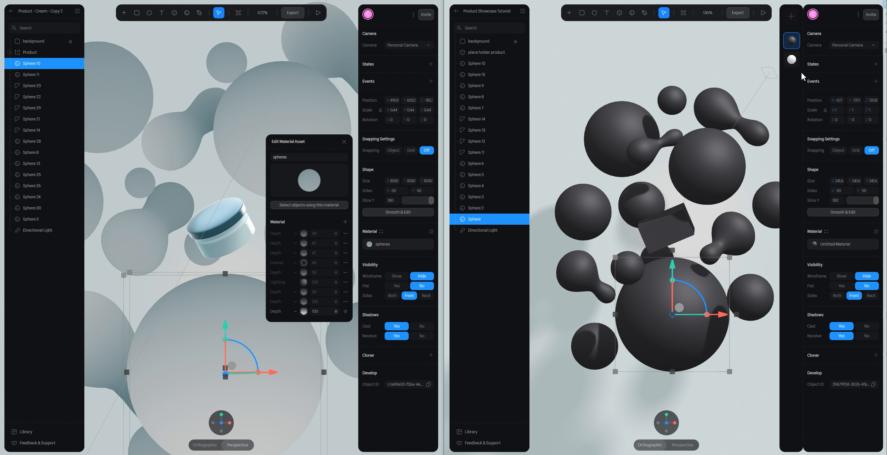
double_click(831, 245)
type("sph")
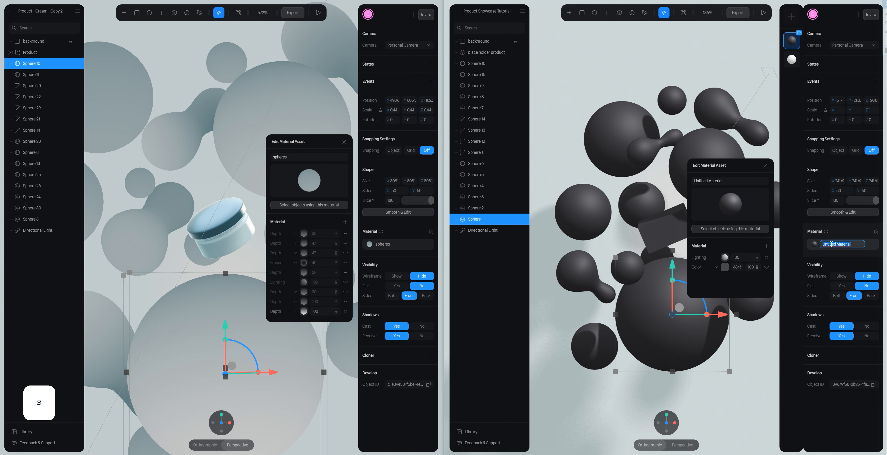
type("eres")
key("Return")
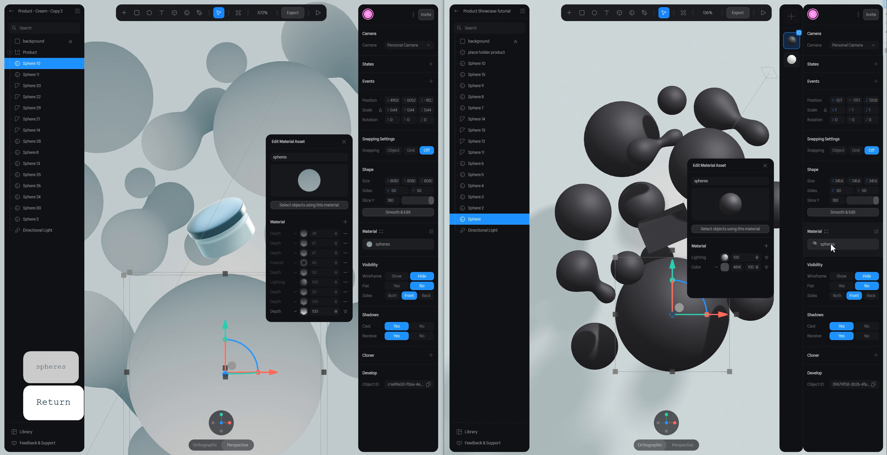
Select all spheres in the new scene, from Sphere 10 down to Sphere, and assign them the spheres material
left_click(505, 218)
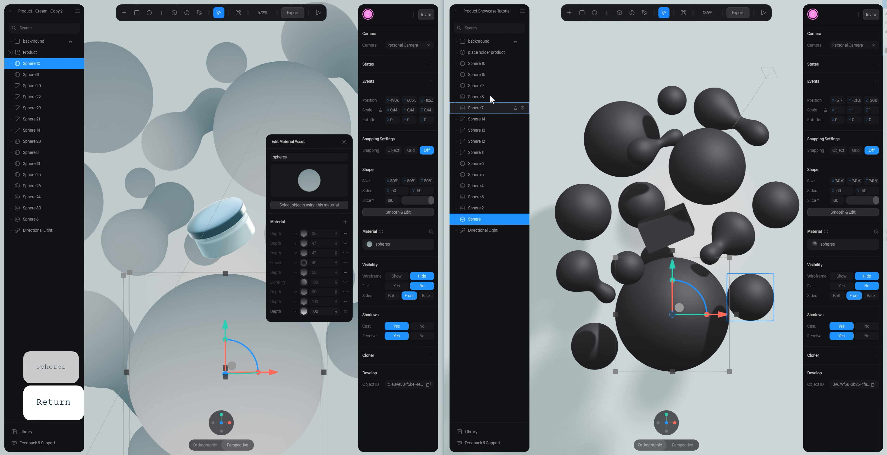
left_click(491, 63, "shift")
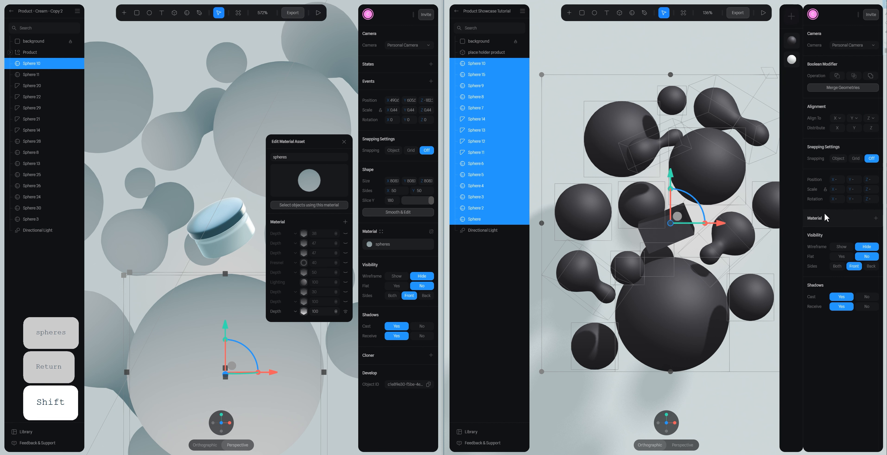
left_click(792, 40)
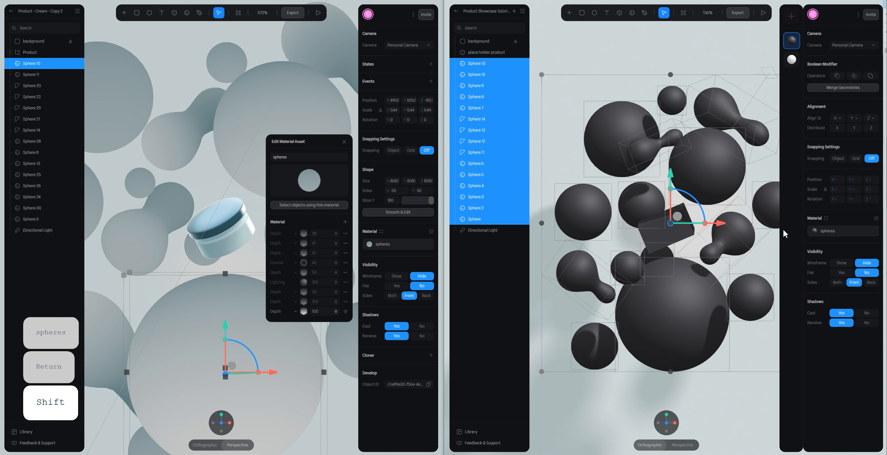
Open the new scene's spheres material and change its Color layer to a Depth layer
left_click(817, 236)
left_click_drag(723, 166, 725, 205)
left_click(725, 306)
left_click_drag(727, 319, 701, 312)
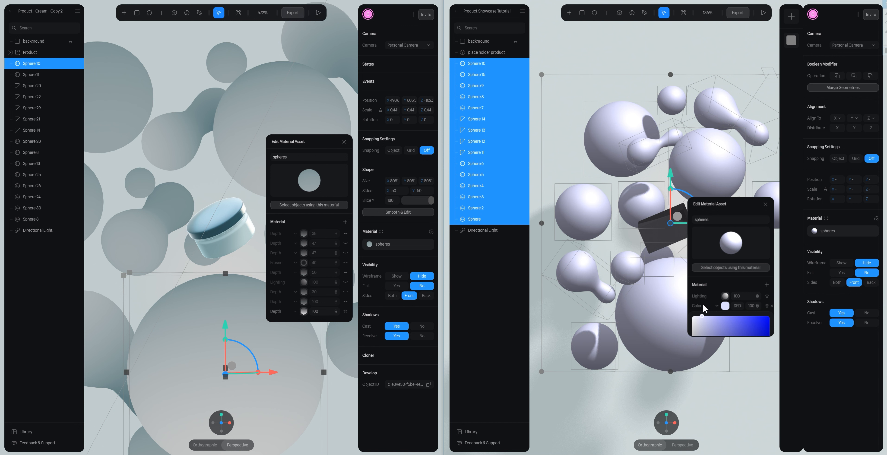
left_click(717, 306)
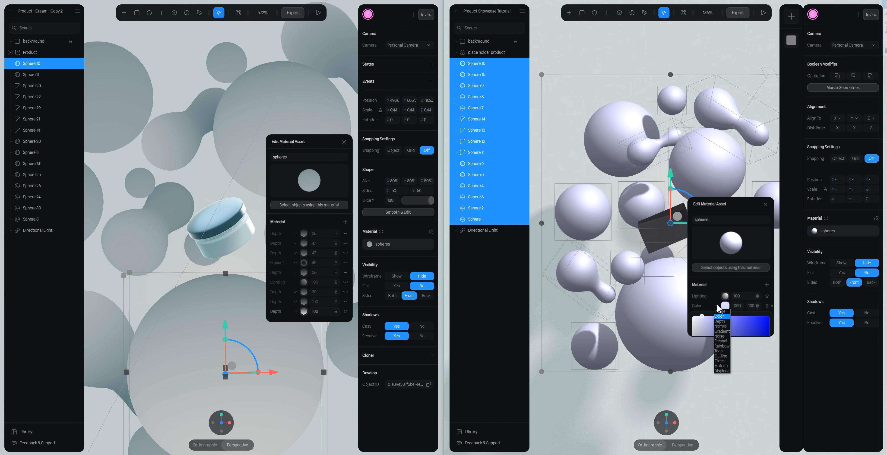
left_click(720, 322)
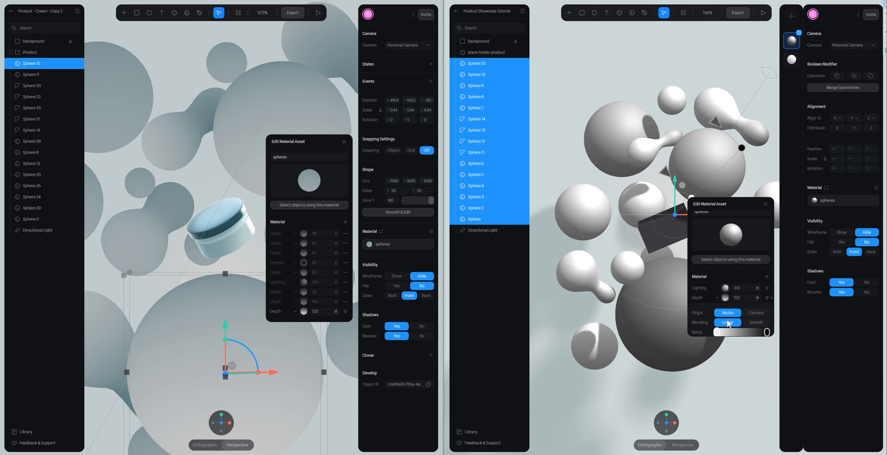
left_click_drag(724, 201, 762, 234)
left_click(740, 246)
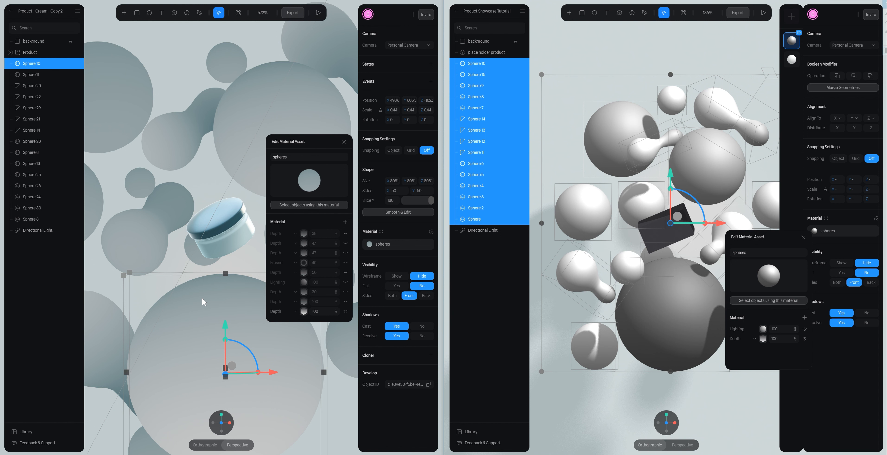
Try different near and far distances on the bottommost Depth layer of the reference's spheres material
scroll(222, 260, "down", 5)
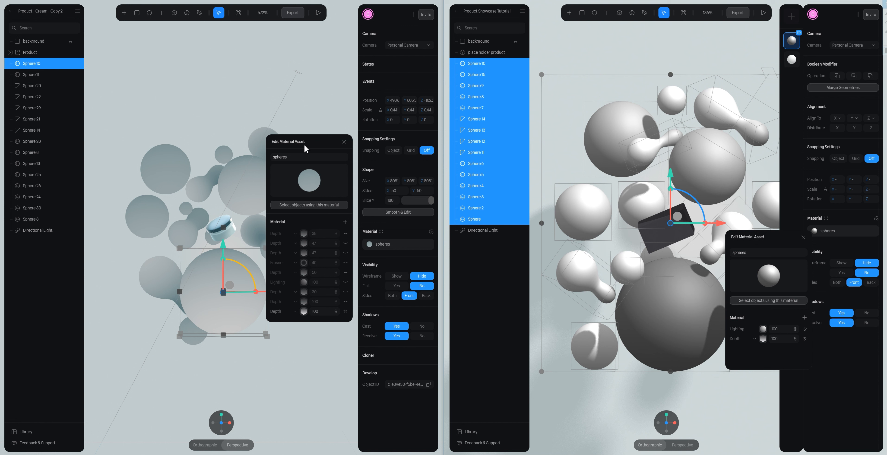
left_click(304, 311)
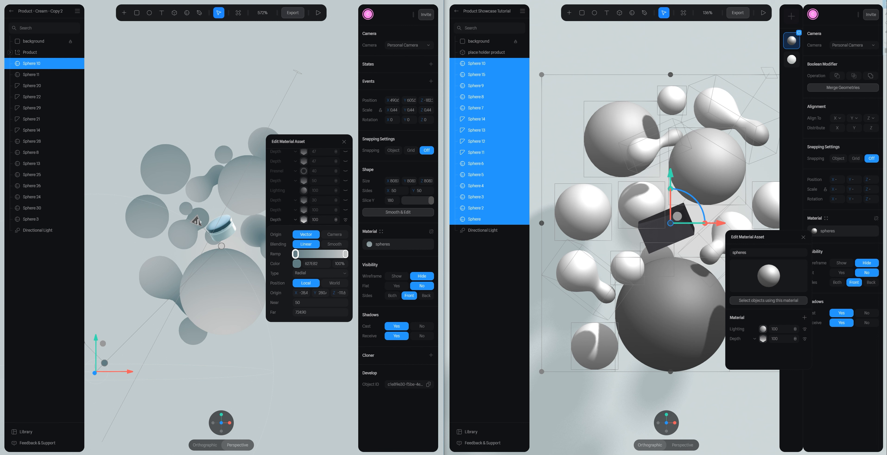
left_click_drag(197, 221, 135, 283)
mouse_move(195, 257)
left_mouse_down()
mouse_move(222, 231)
mouse_move(196, 259)
left_mouse_up()
scroll(169, 305, "down", 3)
mouse_move(101, 313)
left_mouse_down()
mouse_move(160, 262)
mouse_move(165, 246)
mouse_move(150, 271)
mouse_move(162, 264)
mouse_move(166, 256)
mouse_move(149, 267)
left_mouse_up()
left_click_drag(288, 139, 320, 139)
left_click(336, 220)
left_click(336, 311)
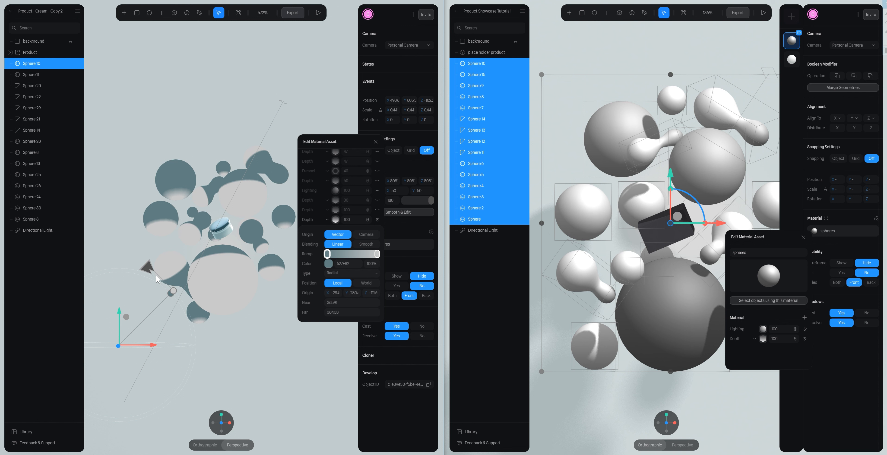
mouse_move(147, 271)
left_mouse_down()
mouse_move(109, 306)
mouse_move(106, 327)
left_mouse_up()
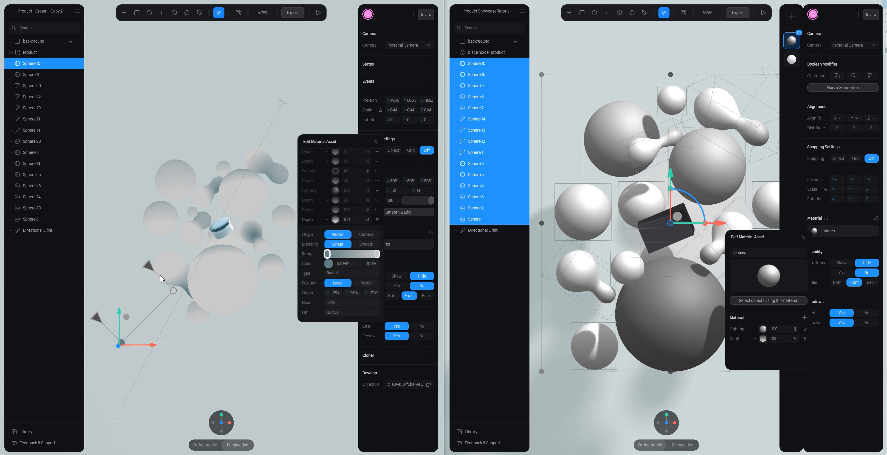
mouse_move(160, 257)
left_mouse_down()
mouse_move(181, 236)
mouse_move(194, 242)
left_mouse_up()
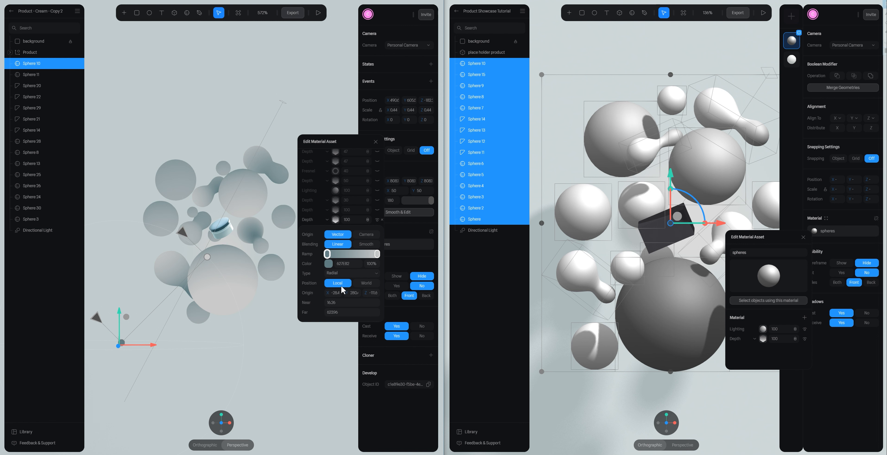
Try the World position on the reference's Depth layer and bring its near and far distances close together
left_click(366, 283)
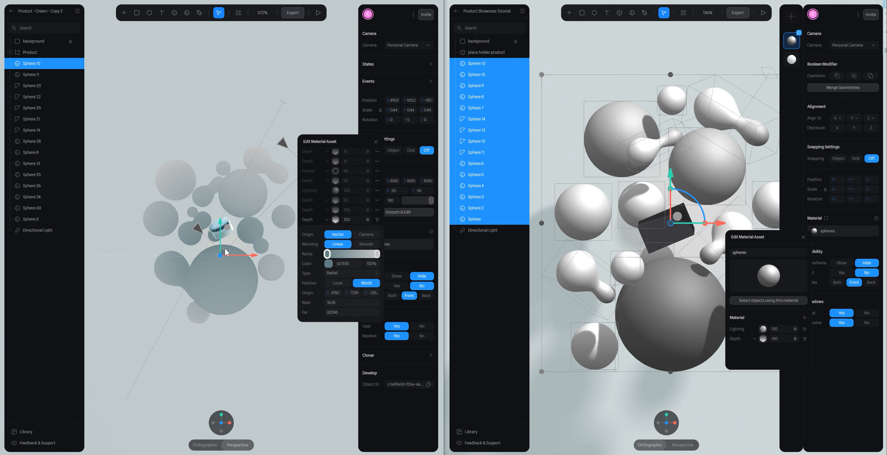
left_click_drag(280, 146, 251, 187)
left_click_drag(199, 228, 240, 188)
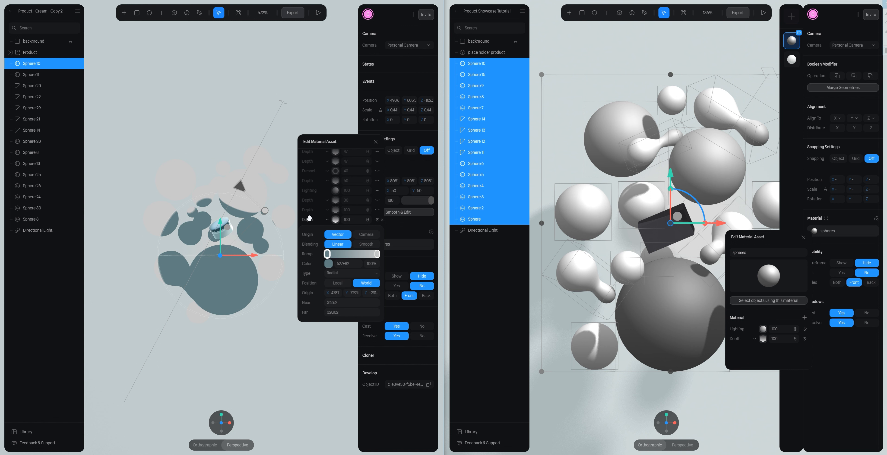
Return the reference's Depth layer to the Local position and spread its gradient, with Near at 0
left_click(338, 283)
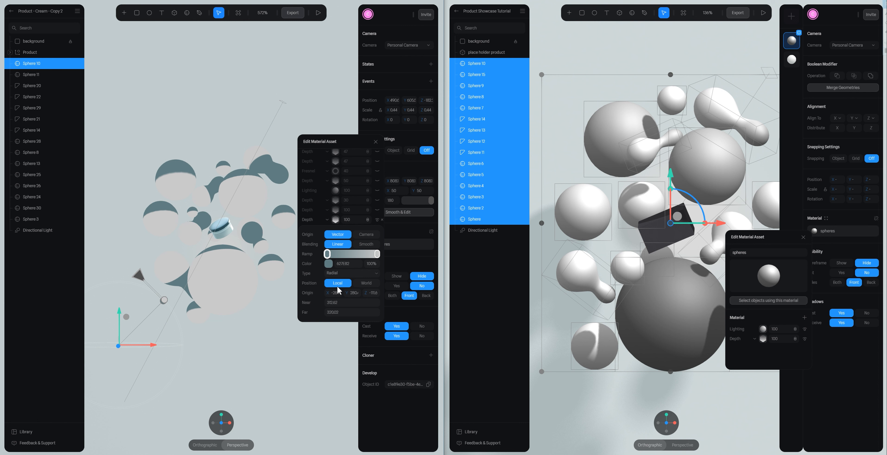
left_click_drag(140, 277, 93, 317)
left_click_drag(182, 231, 192, 222)
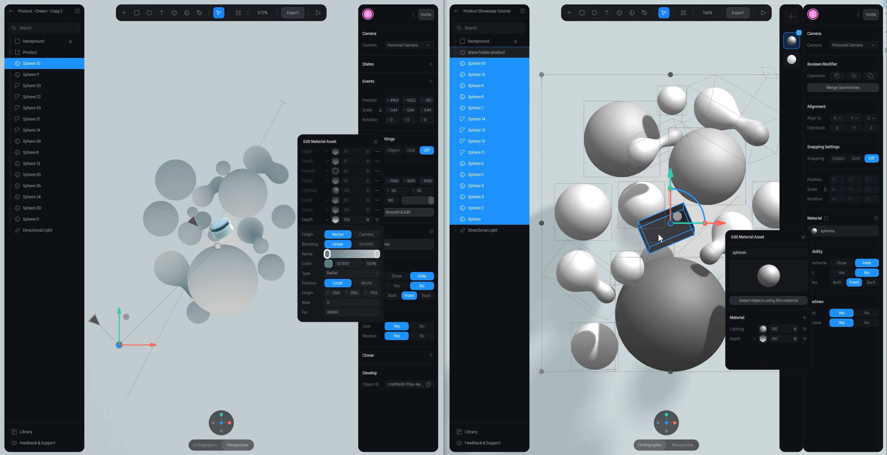
Copy the starting ramp colour of the reference's Depth layer to the new spheres material's Depth layer
left_click(763, 338)
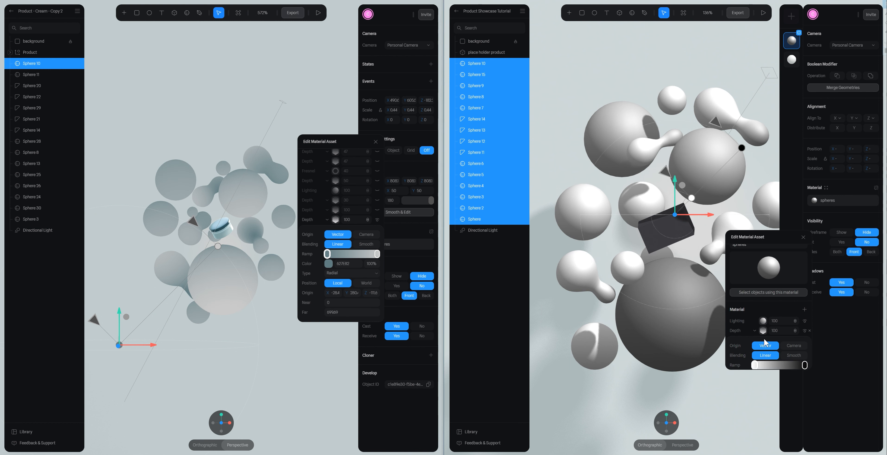
left_click(348, 265)
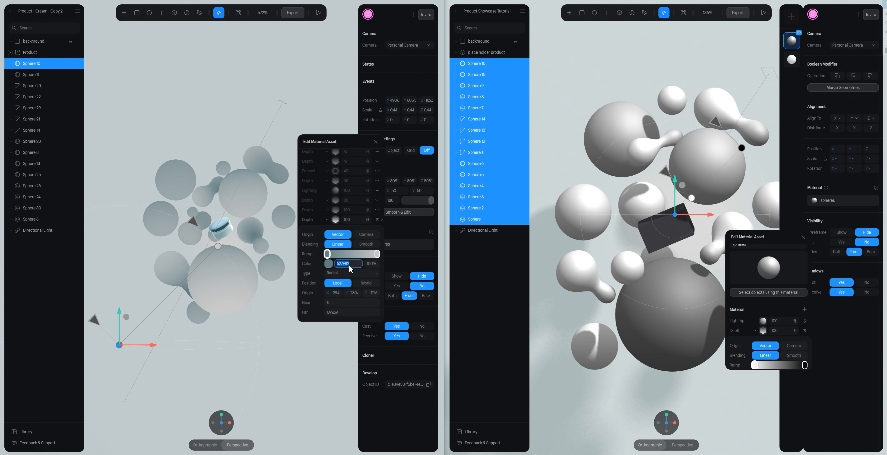
key("ctrl+c")
scroll(762, 362, "down", 1)
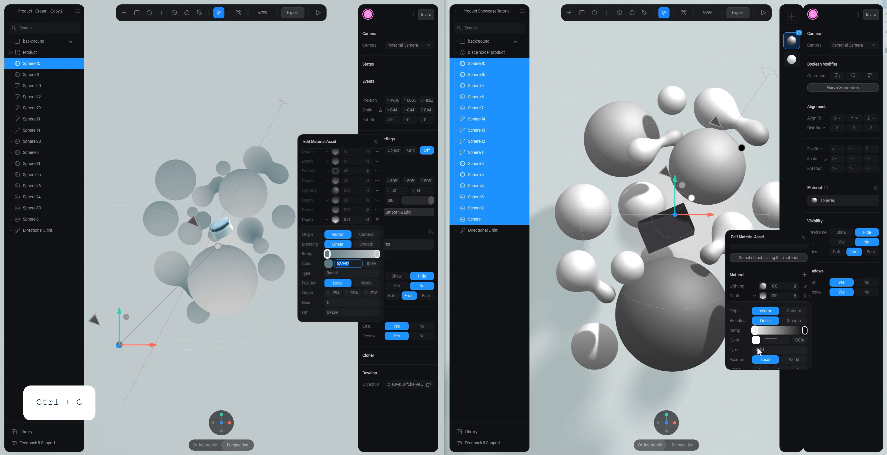
left_click(770, 341)
key("ctrl+v")
key("Return")
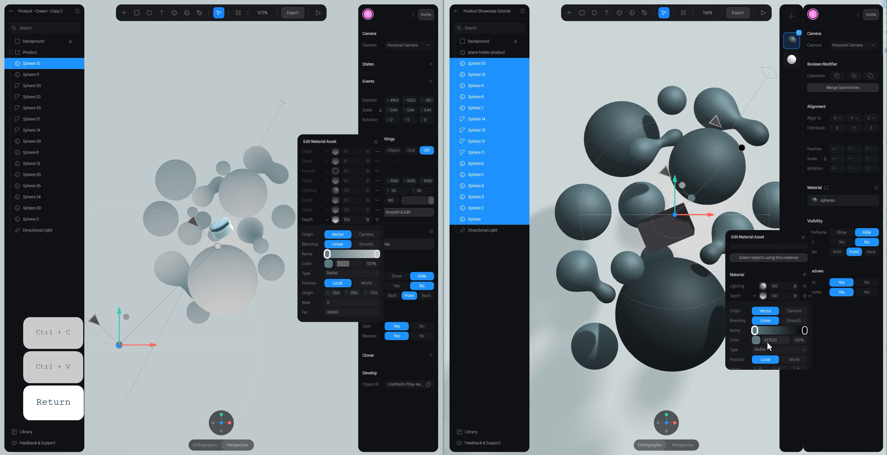
Set the end ramp colour of the new Depth layer to CACACA, copied from the reference's Depth layer
left_click(366, 264)
left_click(355, 264)
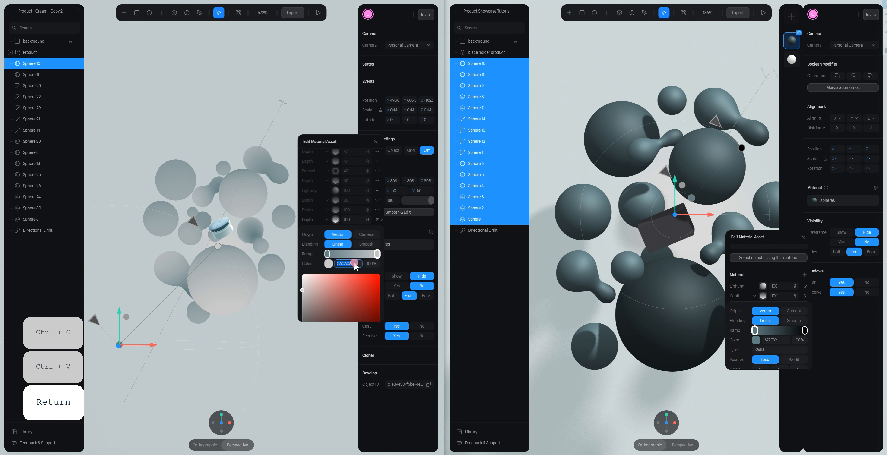
key("ctrl+c")
left_click(805, 330)
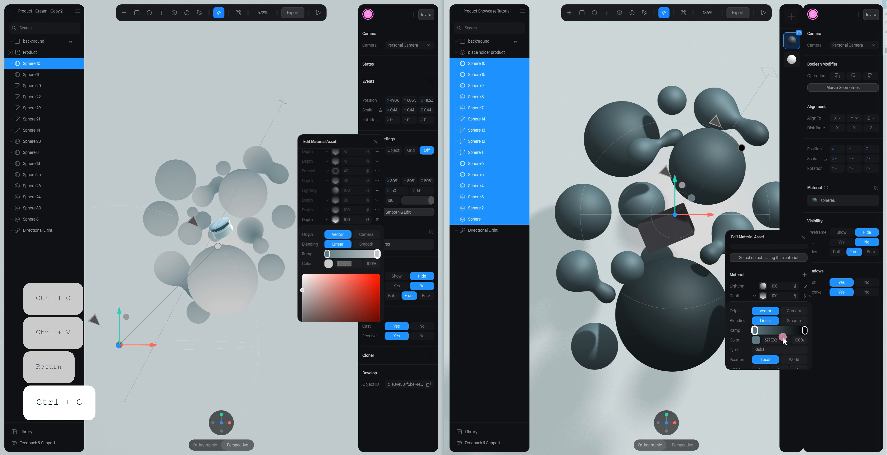
left_click(782, 340)
key("ctrl+v")
key("Return")
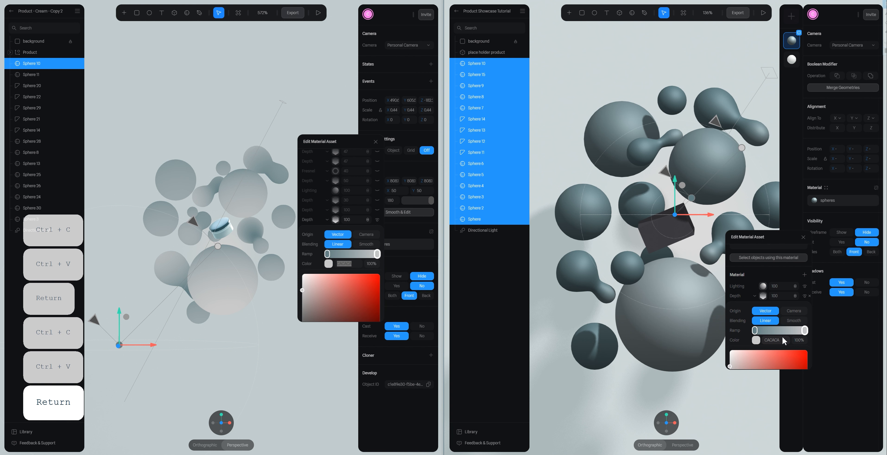
Hide the Lighting layer of the new scene's spheres material
scroll(642, 260, "down", 5)
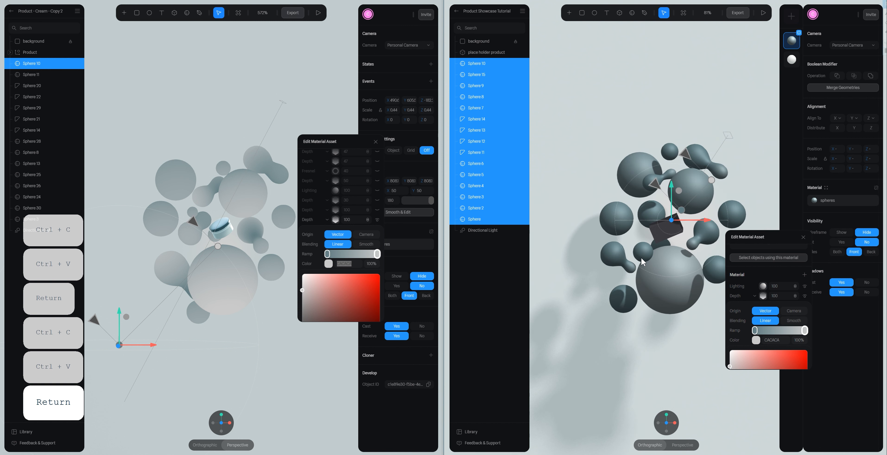
mouse_move(769, 237)
left_mouse_down()
mouse_move(794, 222)
mouse_move(765, 249)
left_mouse_up()
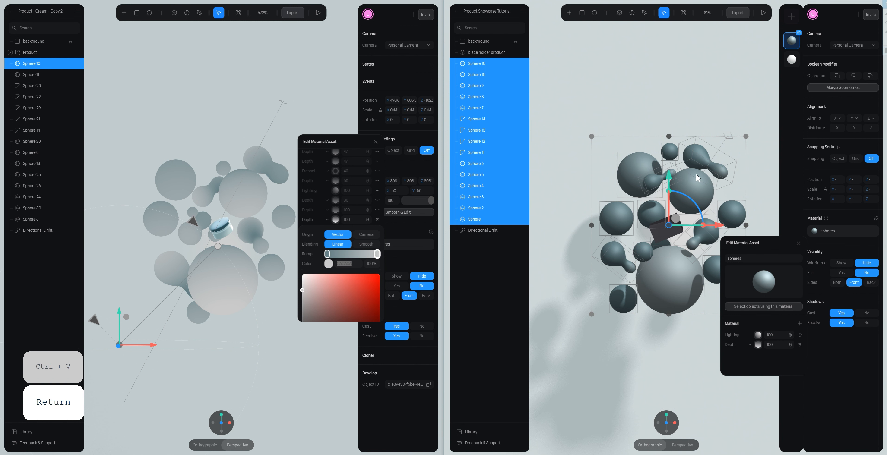
left_click(800, 335)
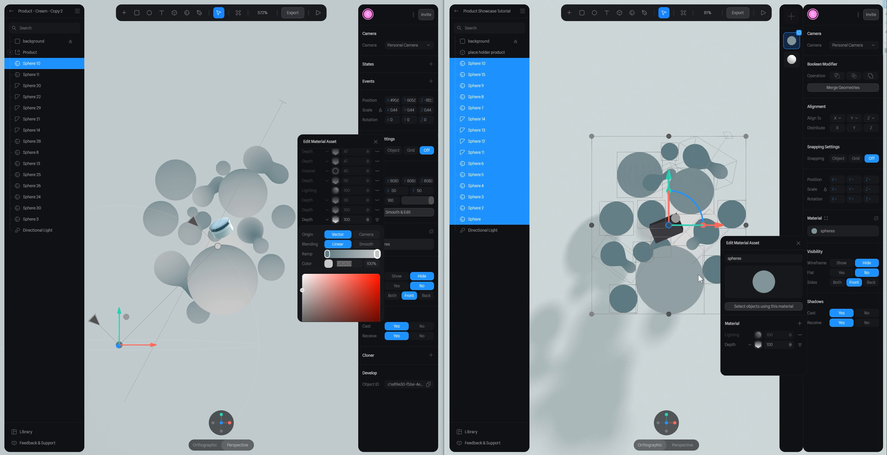
Open the new spheres material's Depth layer and reposition its gradient's start and end handles around the sphere cluster in front view
left_click_drag(752, 245, 794, 221)
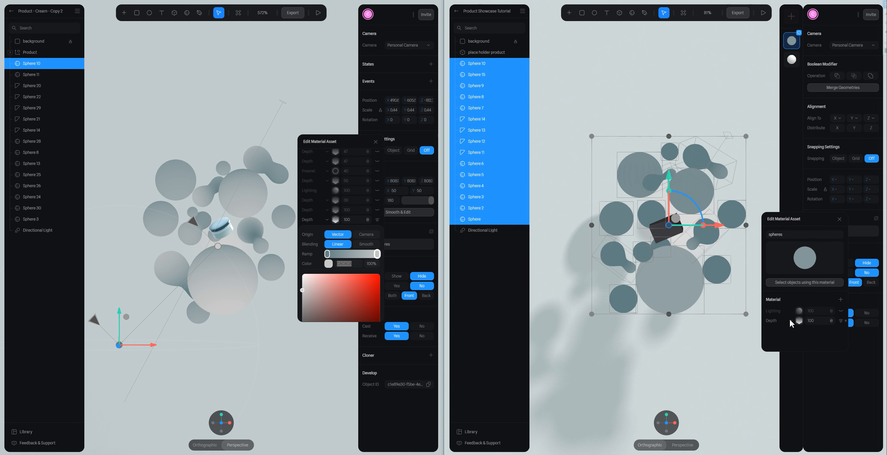
left_click(800, 323)
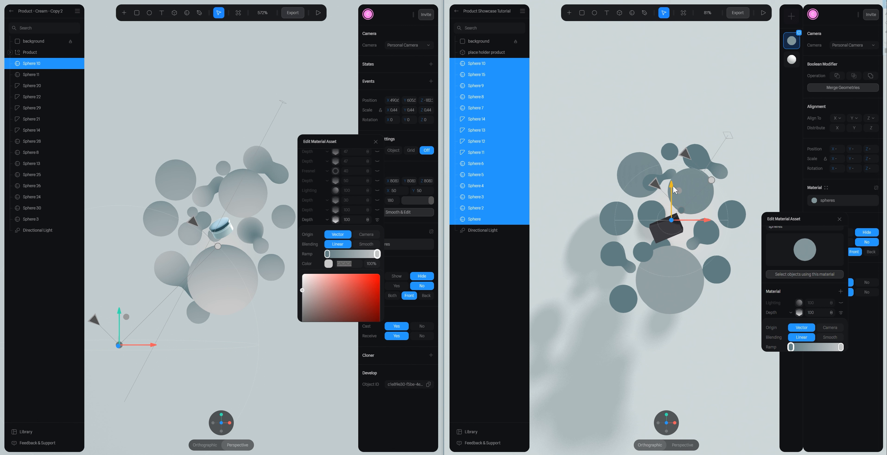
mouse_move(680, 192)
left_mouse_down()
mouse_move(656, 231)
mouse_move(669, 203)
mouse_move(646, 182)
mouse_move(687, 178)
mouse_move(675, 203)
mouse_move(680, 229)
mouse_move(690, 176)
mouse_move(702, 175)
mouse_move(686, 198)
mouse_move(693, 177)
mouse_move(676, 197)
left_mouse_up()
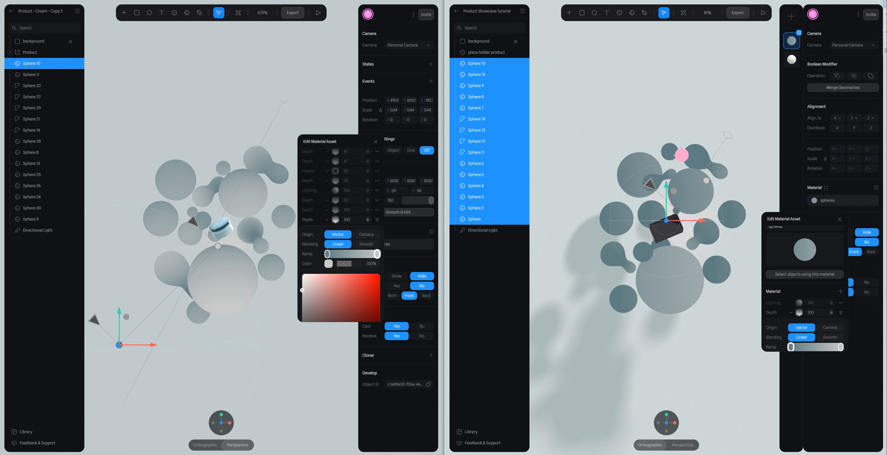
left_click_drag(681, 156, 725, 113)
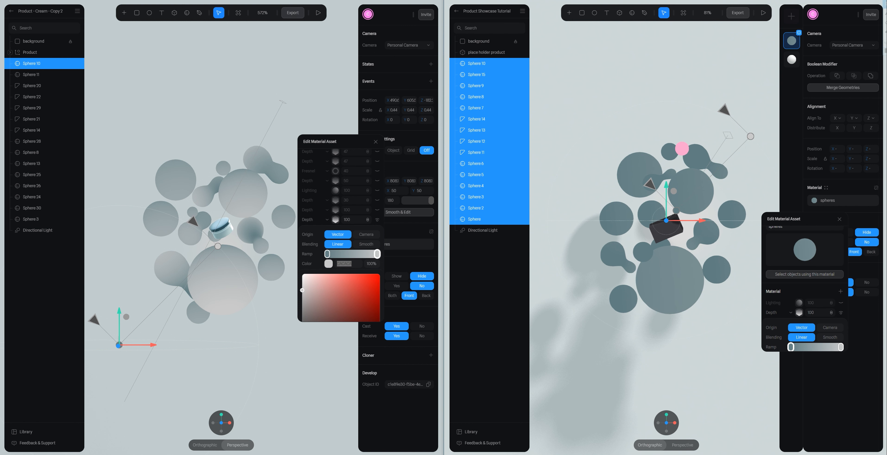
mouse_move(647, 185)
left_mouse_down()
mouse_move(676, 155)
mouse_move(648, 192)
left_mouse_up()
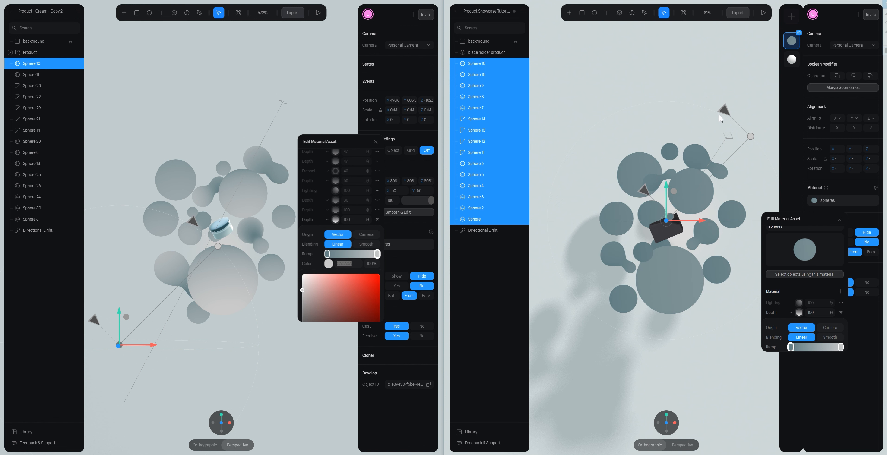
left_click_drag(721, 119, 693, 151)
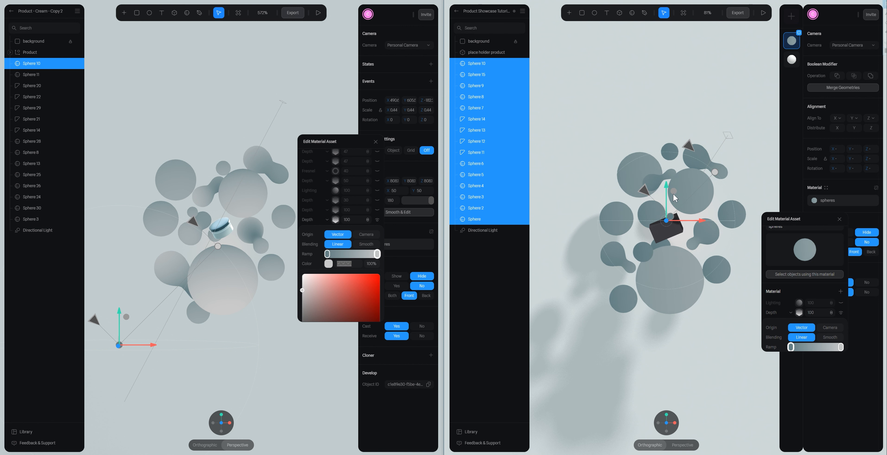
mouse_move(674, 198)
left_mouse_down()
mouse_move(656, 203)
mouse_move(636, 186)
mouse_move(680, 206)
mouse_move(654, 160)
mouse_move(686, 171)
mouse_move(668, 160)
left_mouse_up()
left_click_drag(683, 117, 698, 102)
left_click_drag(668, 161, 693, 144)
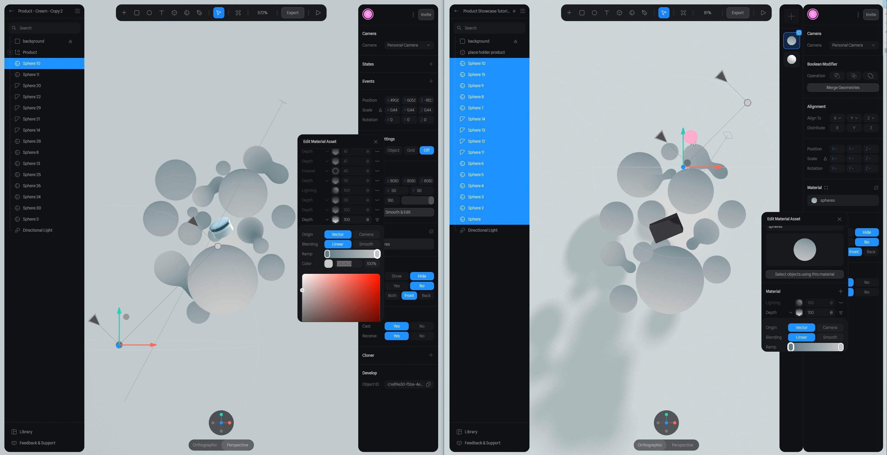
Adjust the new Depth gradient from the top view against the reference and move its end ramp stop inward
left_click(667, 415)
mouse_move(685, 237)
left_mouse_down()
mouse_move(685, 281)
mouse_move(693, 233)
mouse_move(687, 261)
left_mouse_up()
left_click(222, 416)
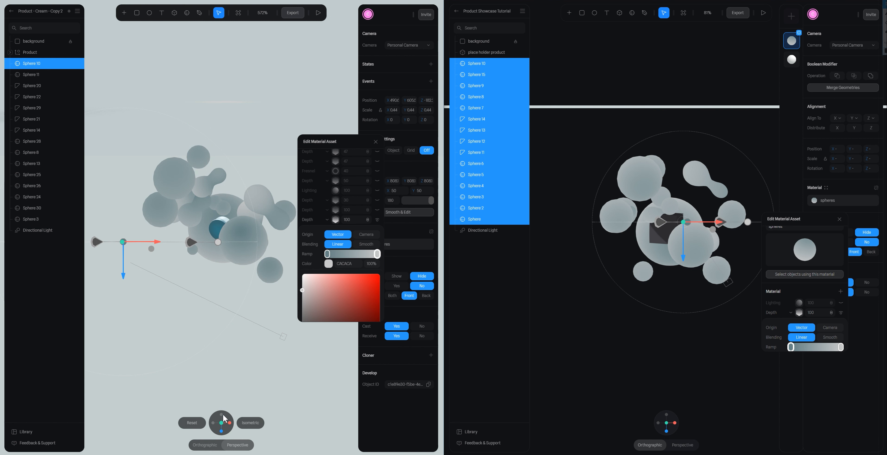
left_click_drag(683, 257, 696, 229)
mouse_move(684, 194)
left_mouse_down()
mouse_move(733, 203)
mouse_move(672, 204)
left_mouse_up()
scroll(667, 205, "down", 3)
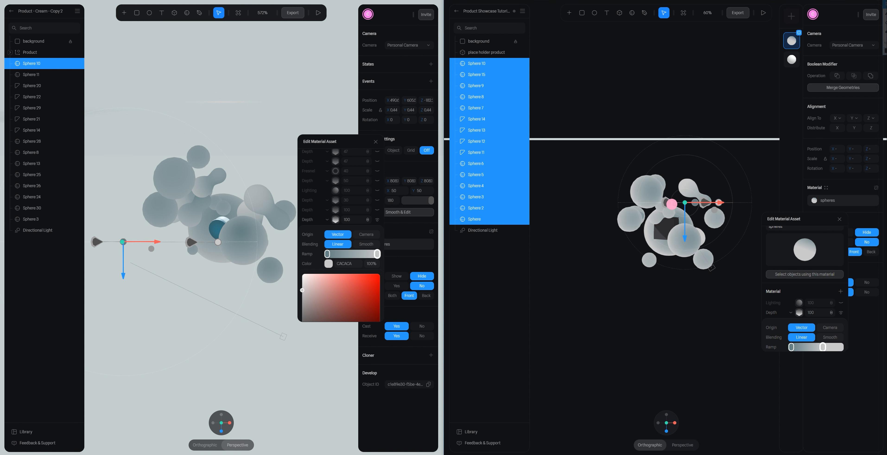
left_click(666, 431)
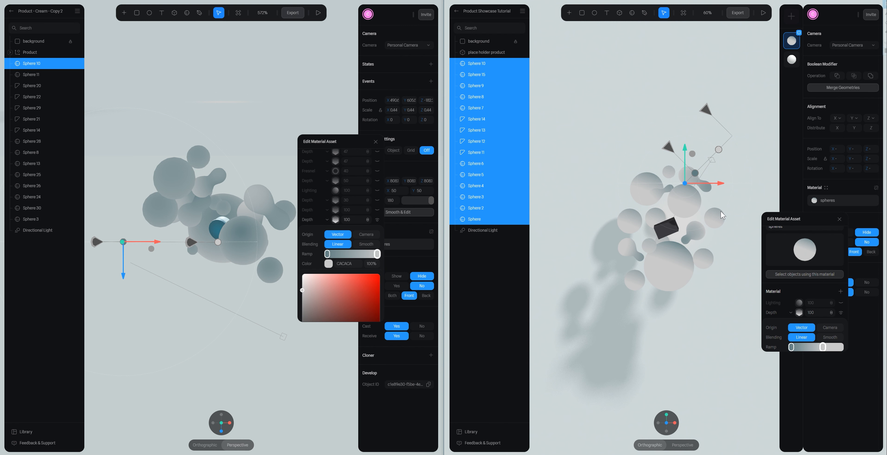
left_click(222, 431)
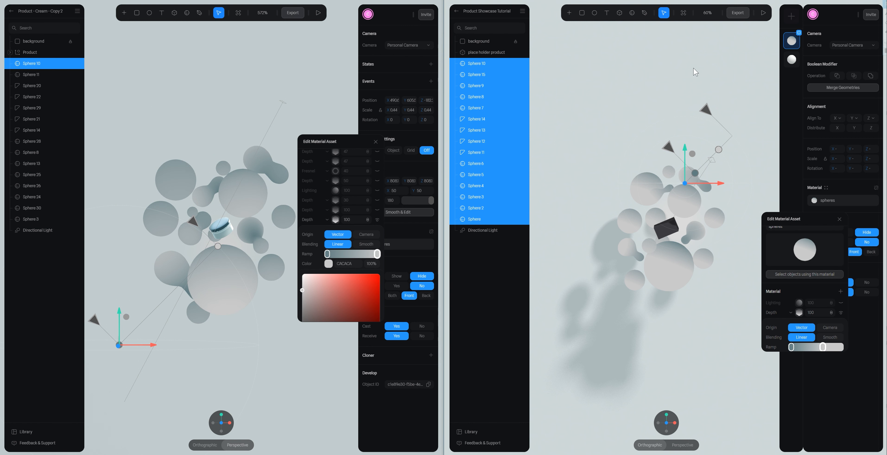
left_click(697, 81)
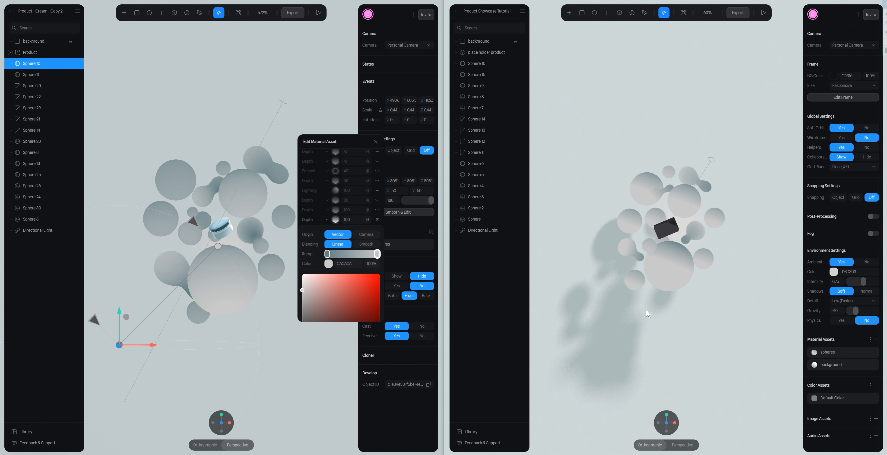
Using the reference's Directional Light as a guide, move the new scene's Directional Light up, outward along X and forward along Z
left_click(43, 253)
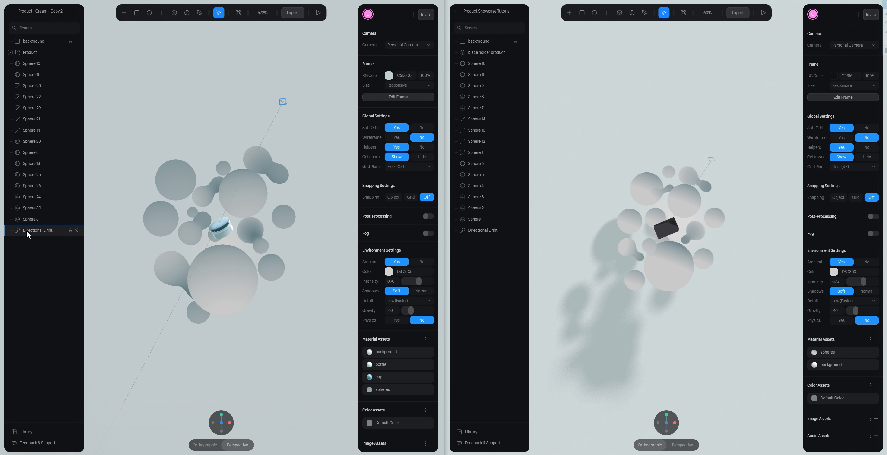
left_click(37, 234)
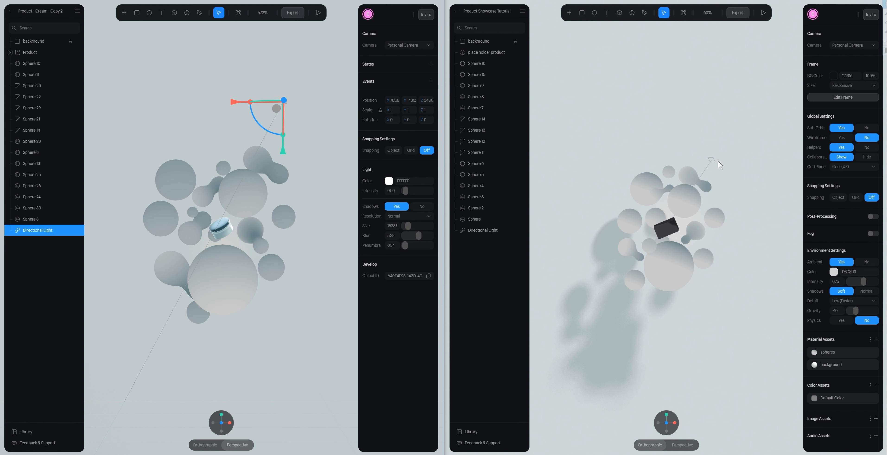
left_click(710, 160)
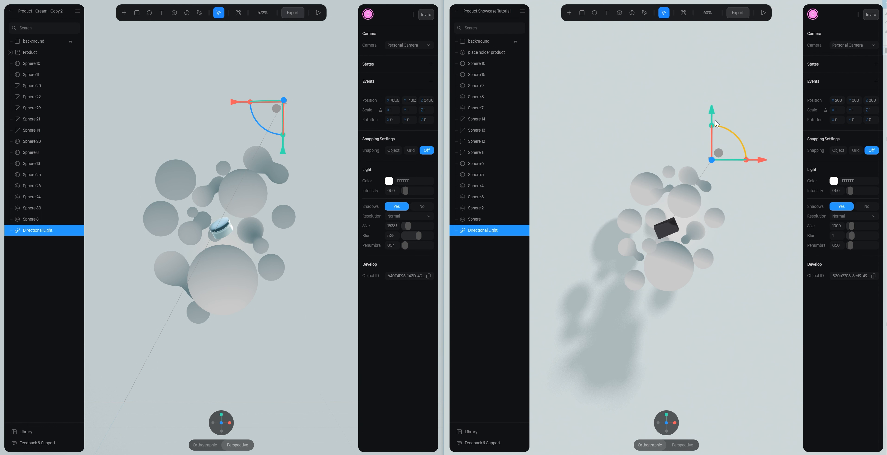
left_click_drag(712, 119, 719, 49)
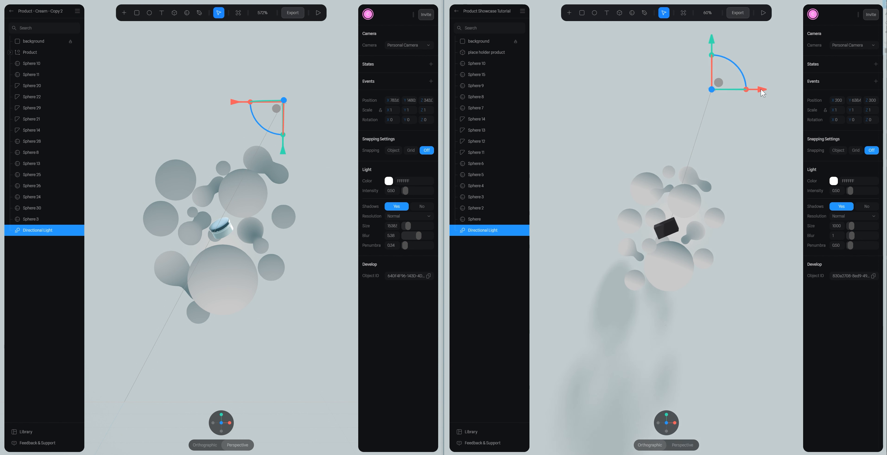
left_click_drag(764, 90, 793, 90)
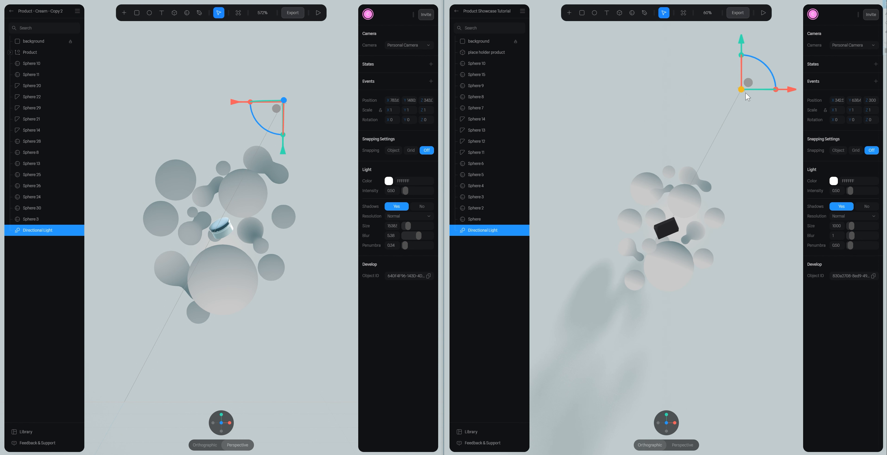
scroll(720, 229, "down", 2)
left_click_drag(741, 193, 754, 199, "alt")
mouse_move(748, 126)
left_mouse_down()
mouse_move(762, 139)
mouse_move(727, 117)
mouse_move(739, 134)
left_mouse_up()
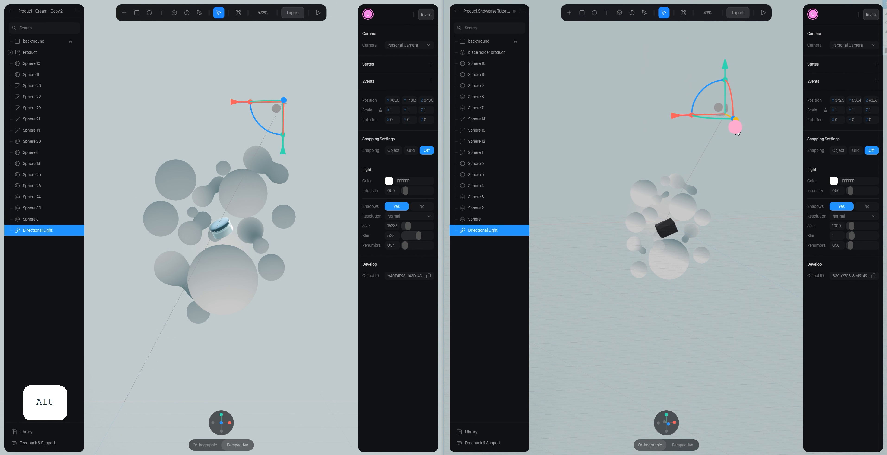
Refine the new Directional Light's placement by lowering it, shifting it farther along X and readjusting its Z depth
left_click(667, 423)
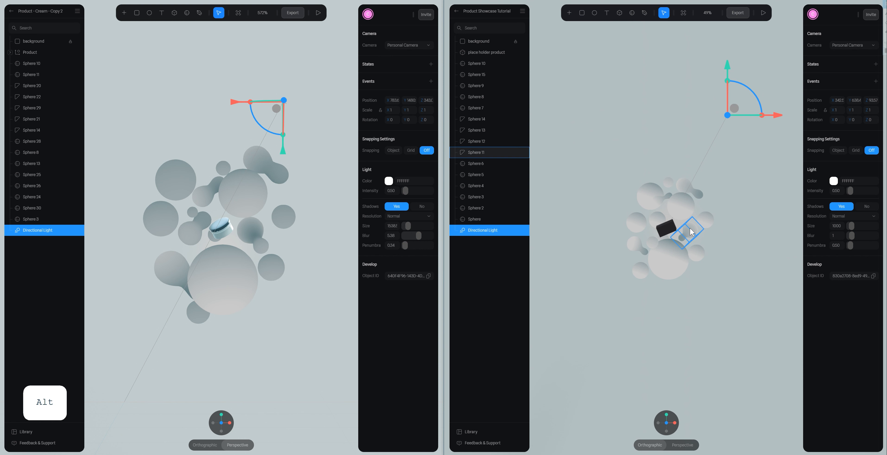
left_click_drag(727, 161, 740, 160, "alt")
left_click_drag(738, 115, 693, 157)
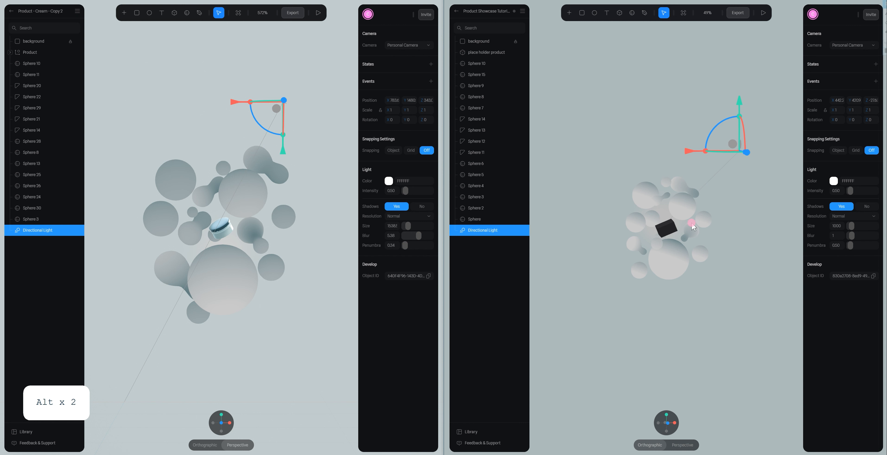
scroll(677, 224, "up", 4)
left_click_drag(677, 220, 690, 229, "alt")
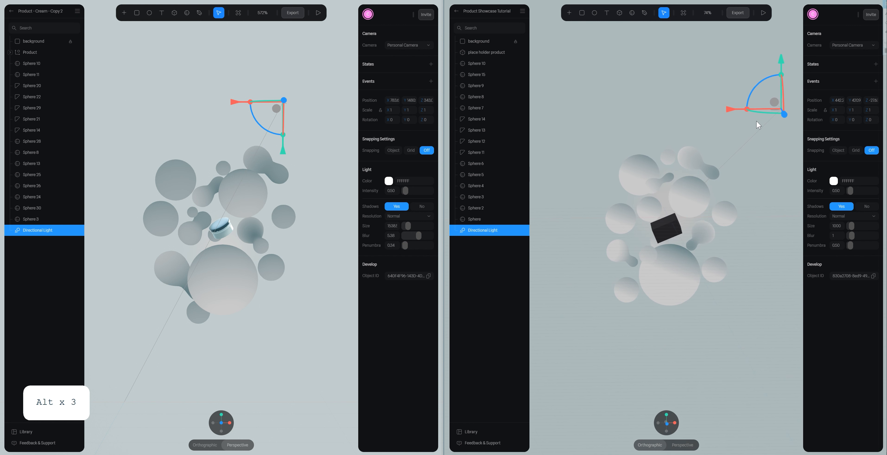
left_click_drag(783, 118, 789, 116)
left_click(667, 422)
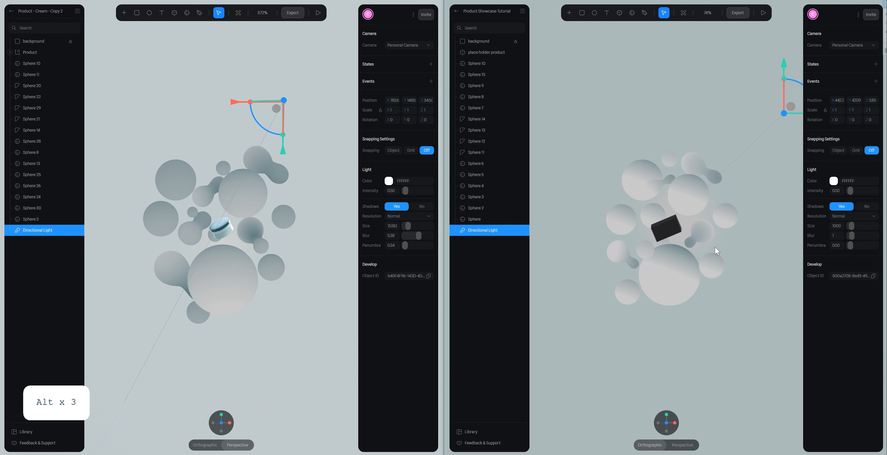
In the reference's spheres material, hide the lowest Depth layer and show only the Depth layer directly above it
scroll(689, 230, "up", 5)
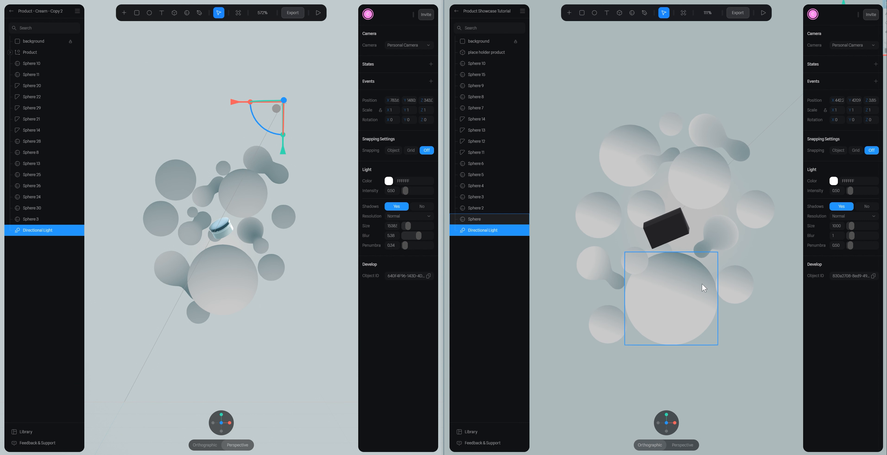
left_click(226, 279)
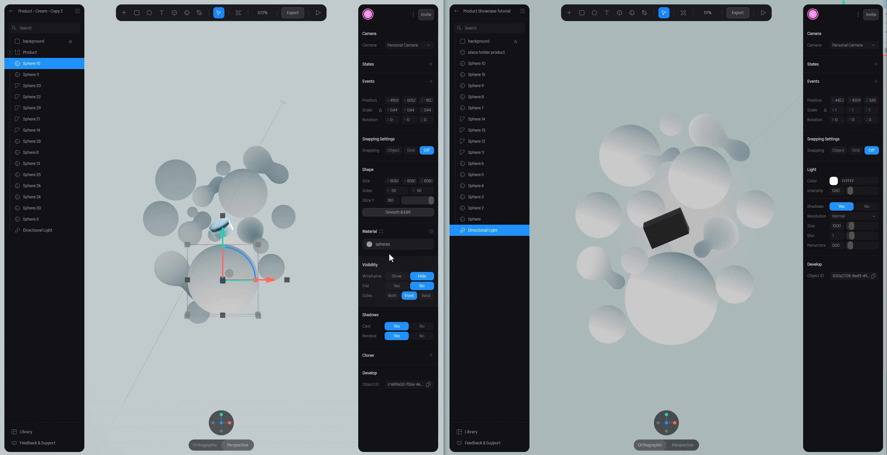
left_click(370, 244)
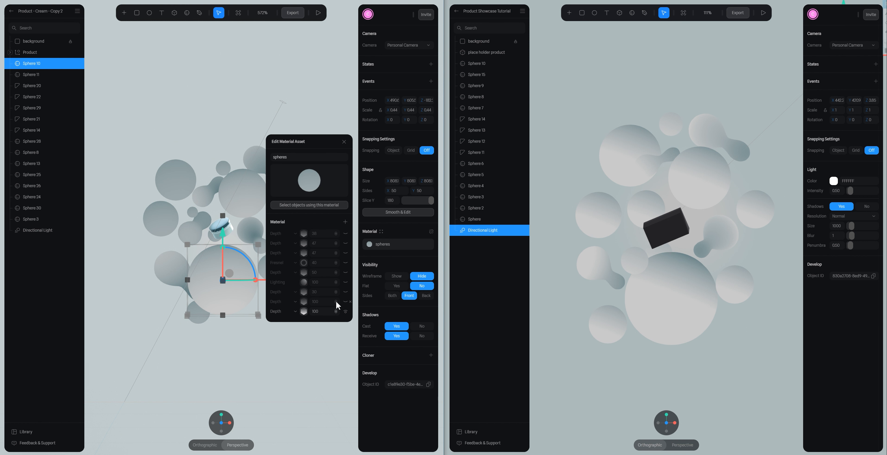
left_click(345, 311)
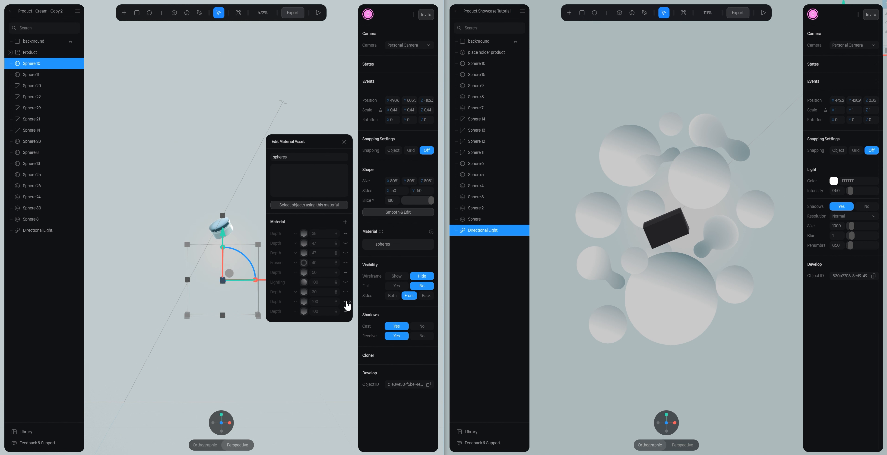
left_click(345, 301)
left_click_drag(309, 145, 354, 139)
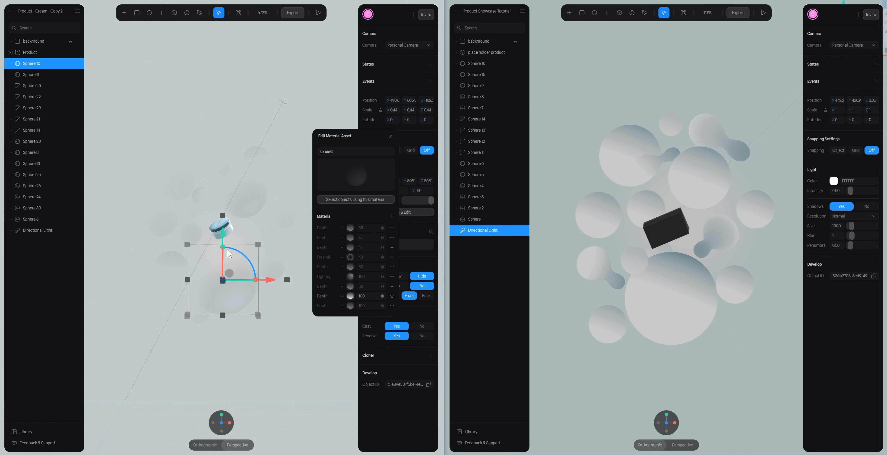
Examine both ramp stops of the reference's visible Depth layer and copy its starting ramp colour
left_click(351, 295)
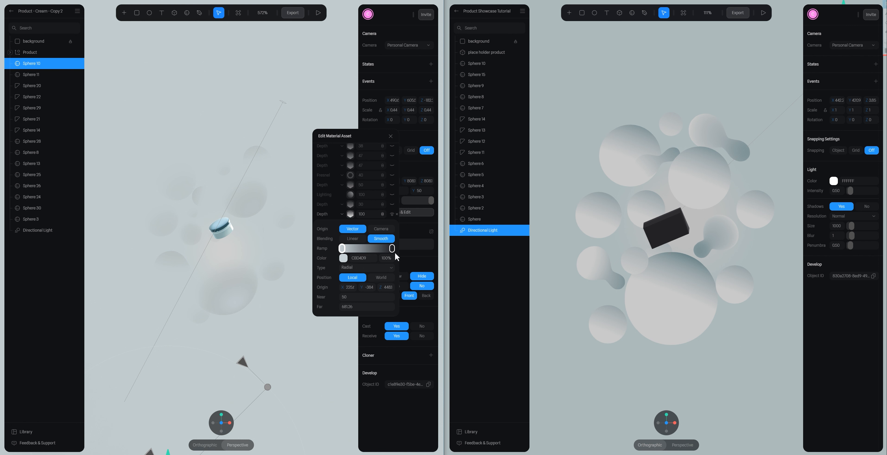
left_click(341, 248)
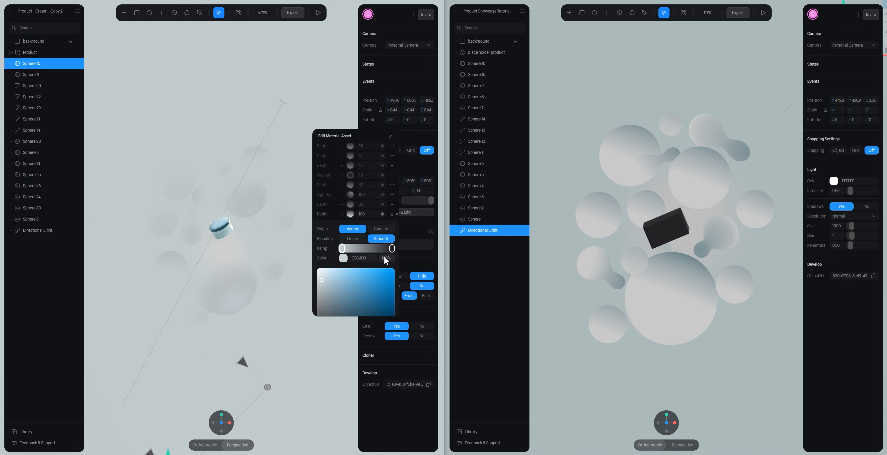
left_click(392, 249)
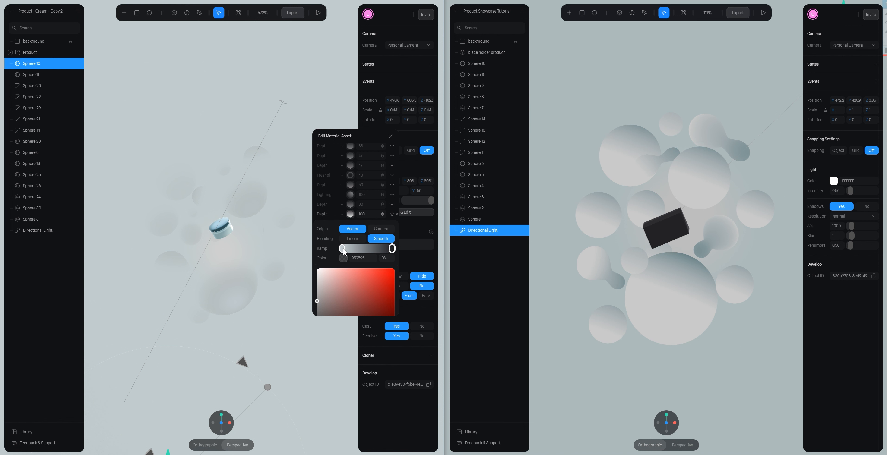
left_click(348, 249)
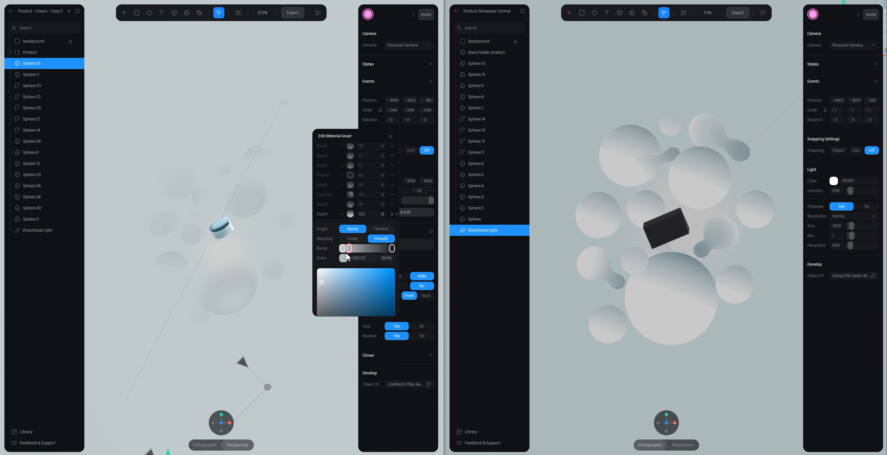
key("Delete")
key("ctrl+c")
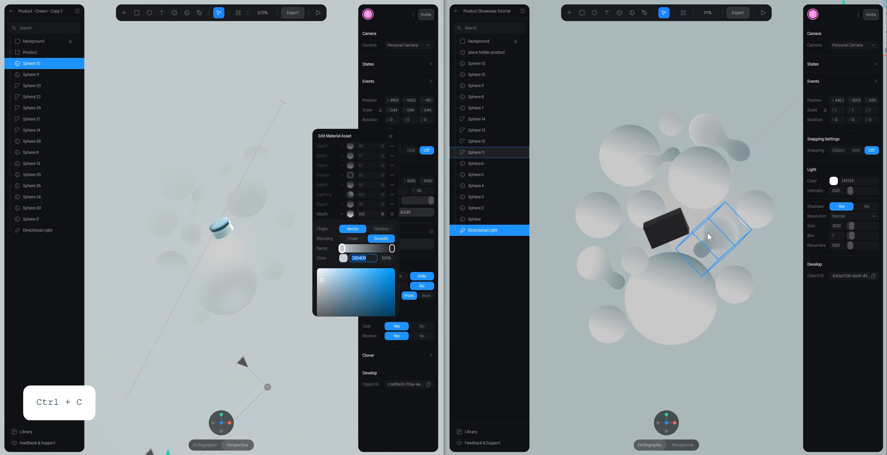
In the new scene's spheres material, hide the existing Depth layer and add a new Depth layer above the others
left_click(719, 228)
left_click(851, 257)
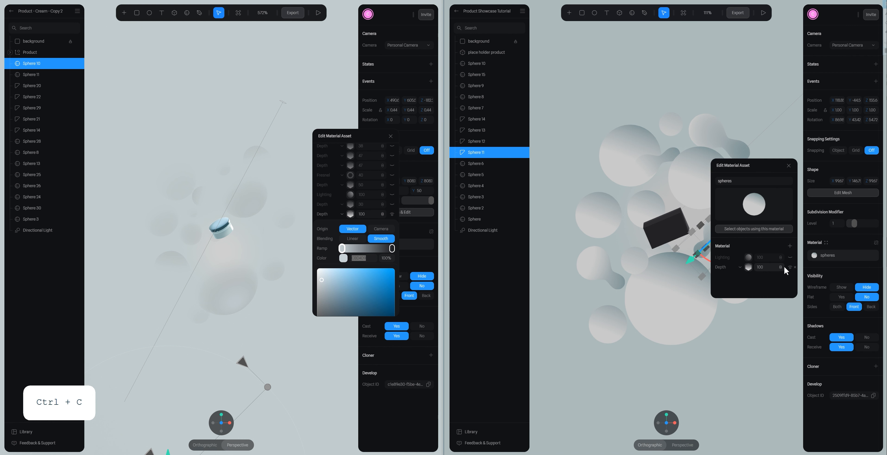
left_click(791, 267)
left_click(790, 246)
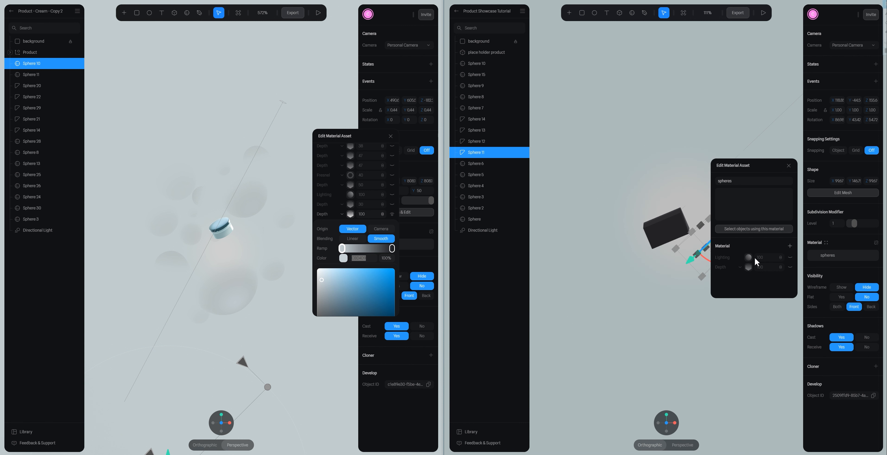
left_click(740, 258)
left_click(744, 272)
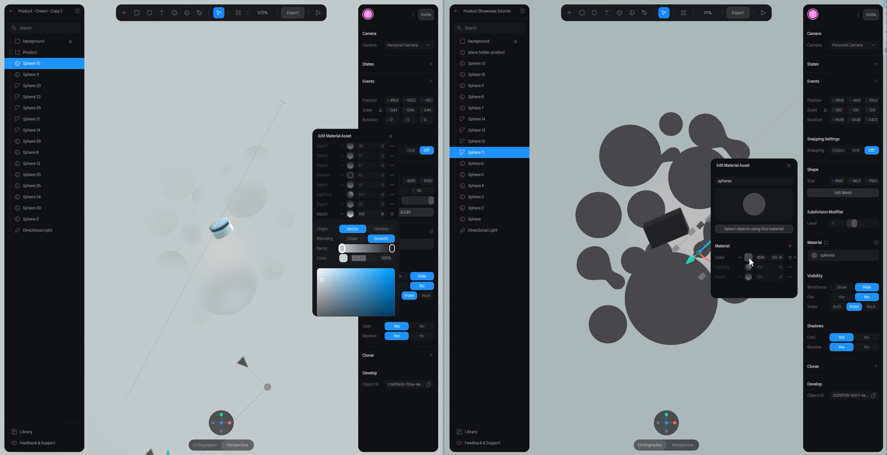
left_click(748, 257)
Give both ramp stops of the new Depth layer the colour copied from the reference, and set the end stop's opacity to 0%
left_click(741, 291)
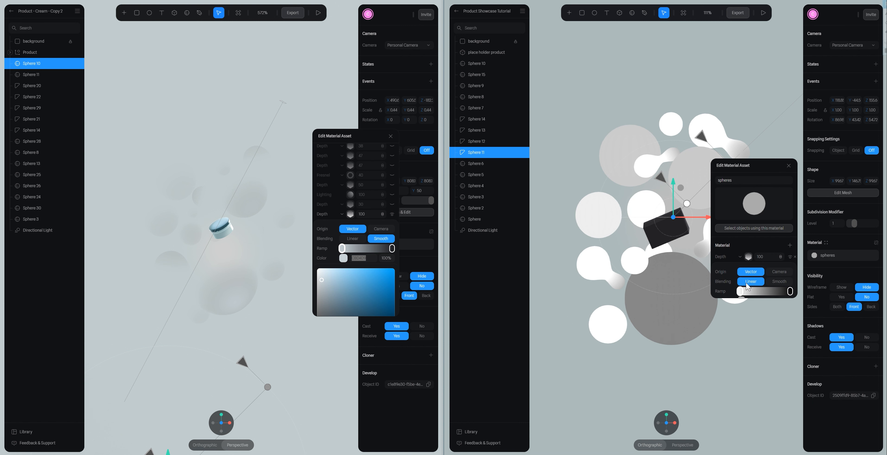
scroll(746, 282, "down", 2)
key("ctrl+v")
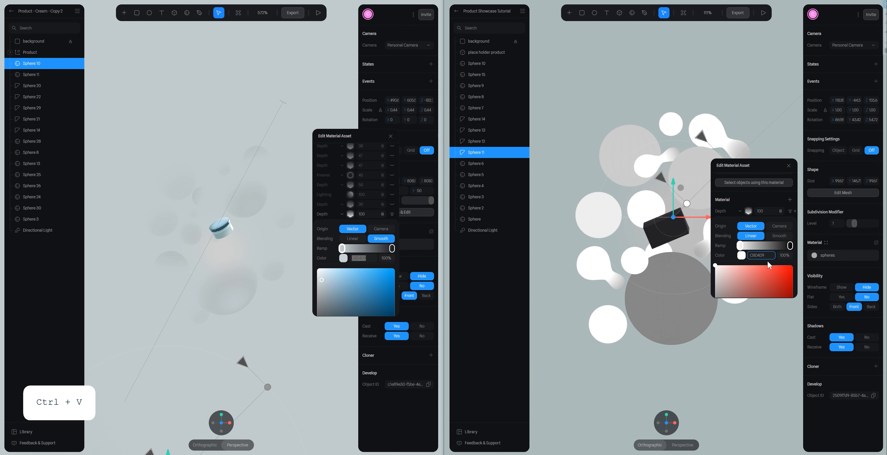
key("Return")
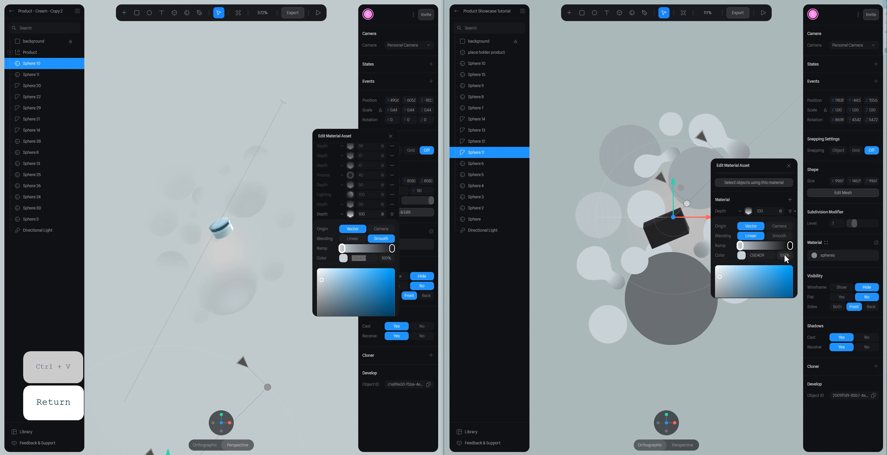
left_click(789, 246)
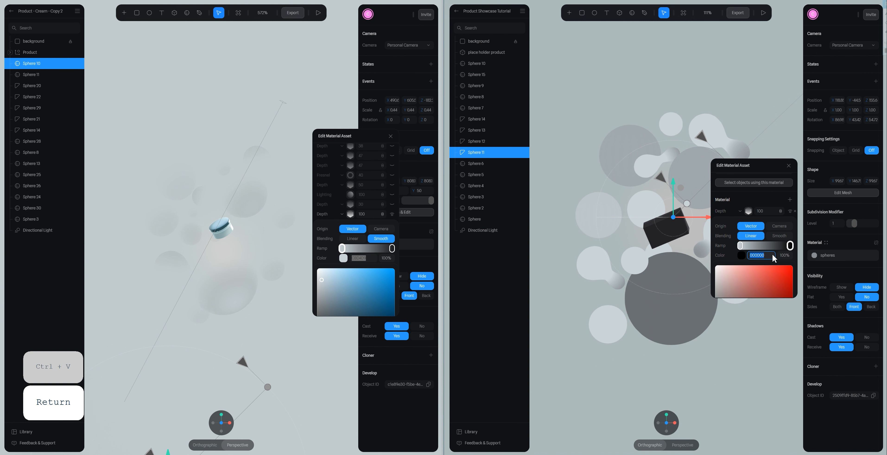
key("ctrl+v")
key("Return")
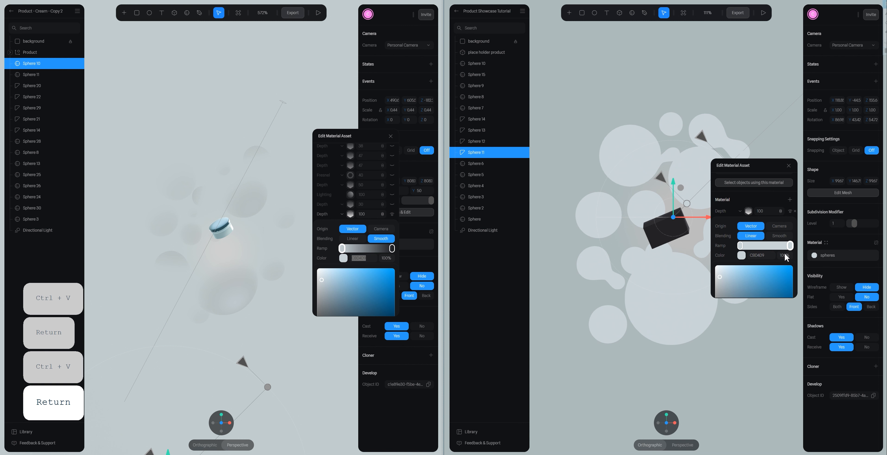
key("0")
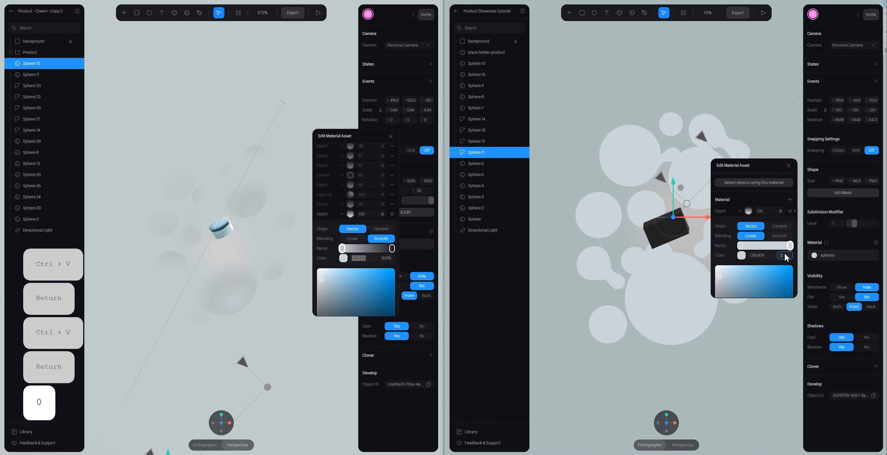
key("Return")
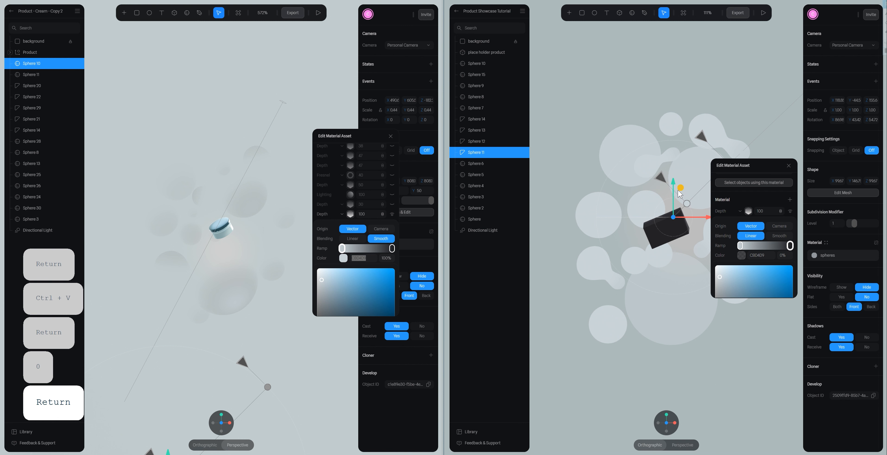
Shift the new Depth layer's origin outward along X and downward, from the placeholder product toward Sphere 11
left_click_drag(742, 165, 777, 174)
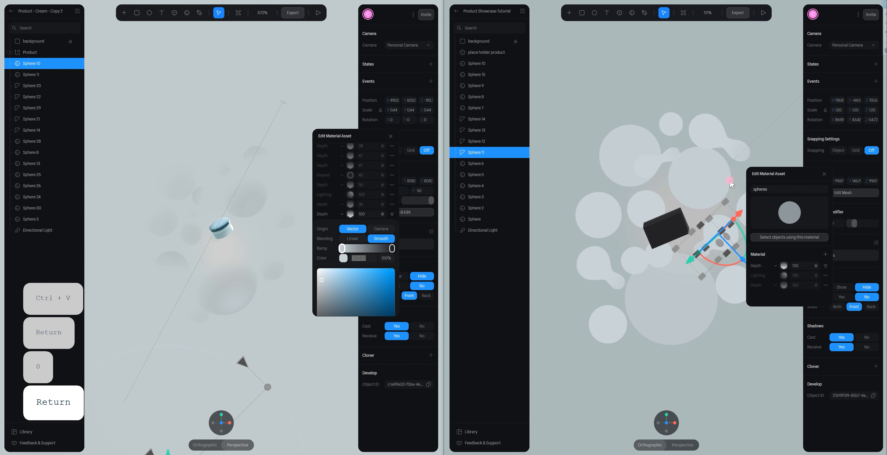
left_click(784, 265)
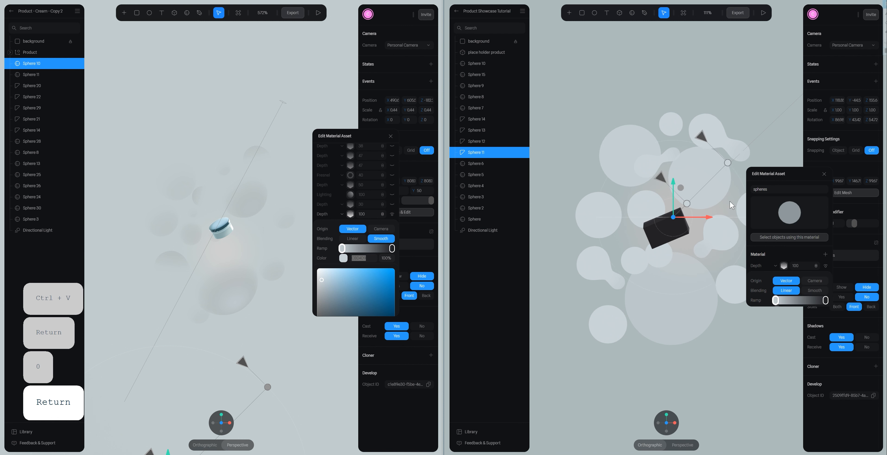
mouse_move(682, 188)
left_mouse_down()
mouse_move(676, 142)
mouse_move(616, 116)
mouse_move(625, 144)
mouse_move(661, 151)
mouse_move(724, 243)
mouse_move(720, 228)
left_mouse_up()
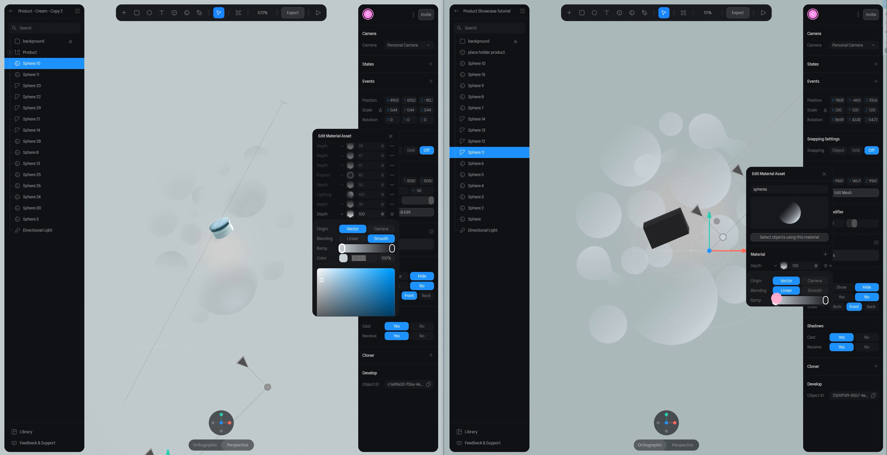
Darken the new Depth layer's starting ramp colour to the grey-blue A1AFB7
left_click(775, 300)
scroll(779, 286, "down", 3)
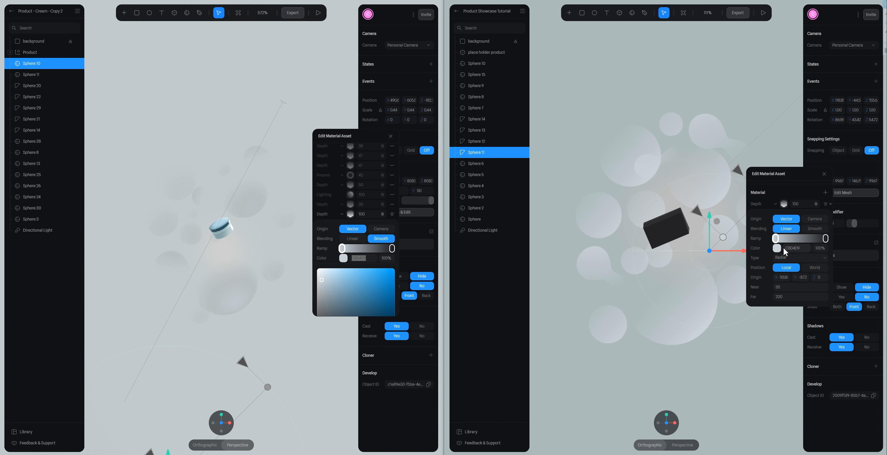
left_click(758, 250)
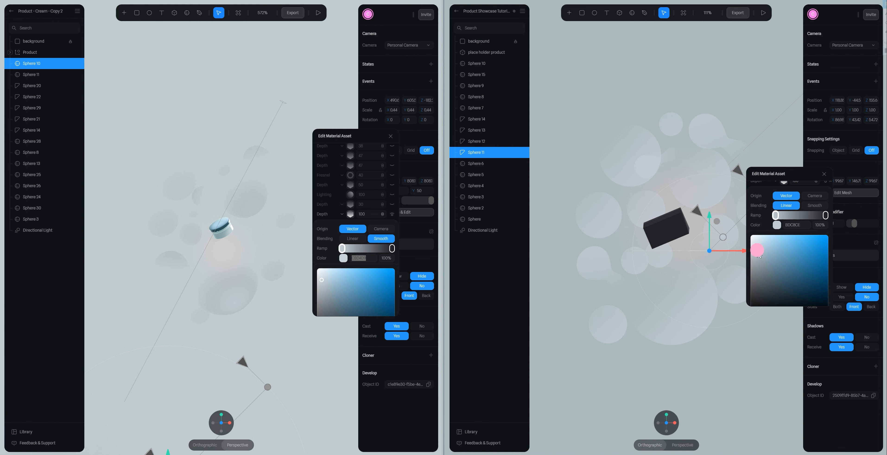
left_click_drag(762, 257, 763, 263)
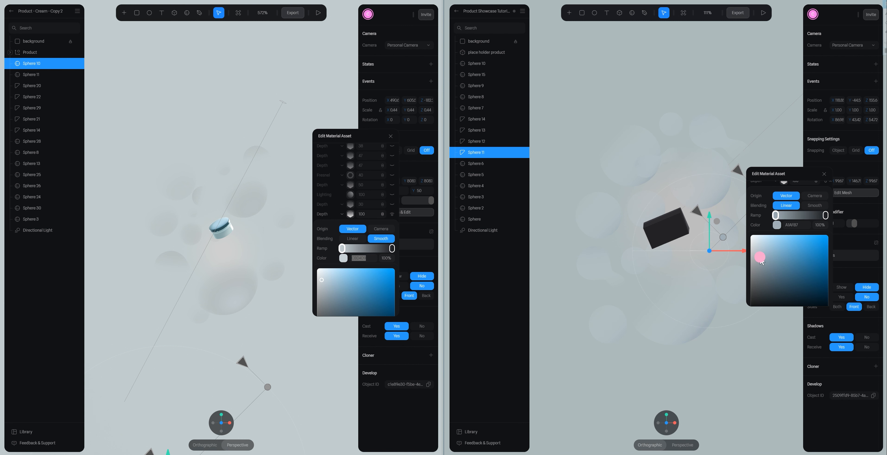
scroll(780, 217, "up", 2)
left_click(783, 204)
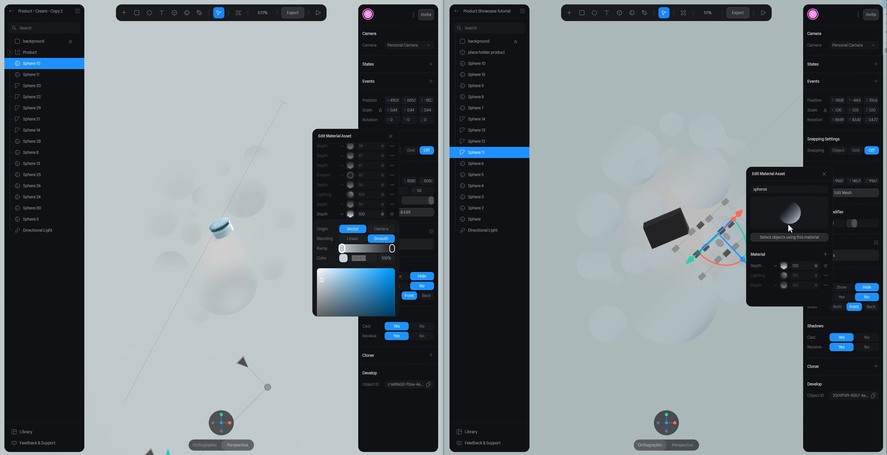
left_click(719, 243)
left_click_drag(722, 248, 718, 255)
key("ctrl+z")
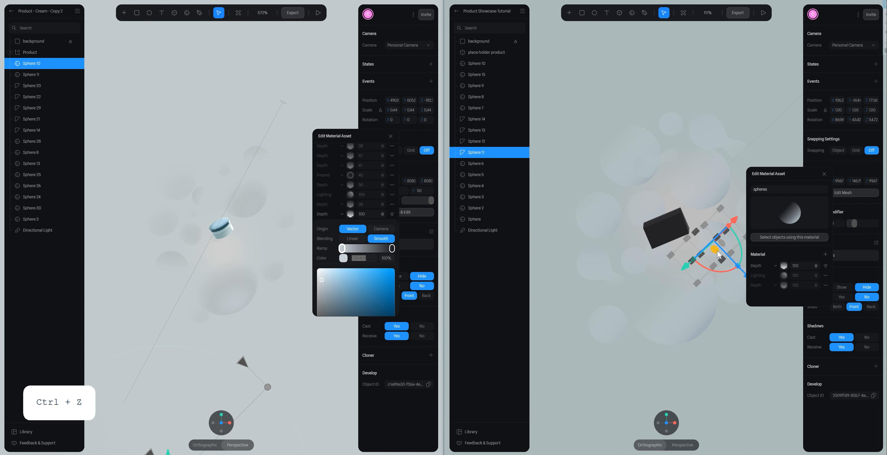
key("ctrl+z")
key("ctrl+z")
Readjust the new Depth layer's origin and extent over the sphere cluster, then show the original Depth layer beneath it again
left_click(719, 222)
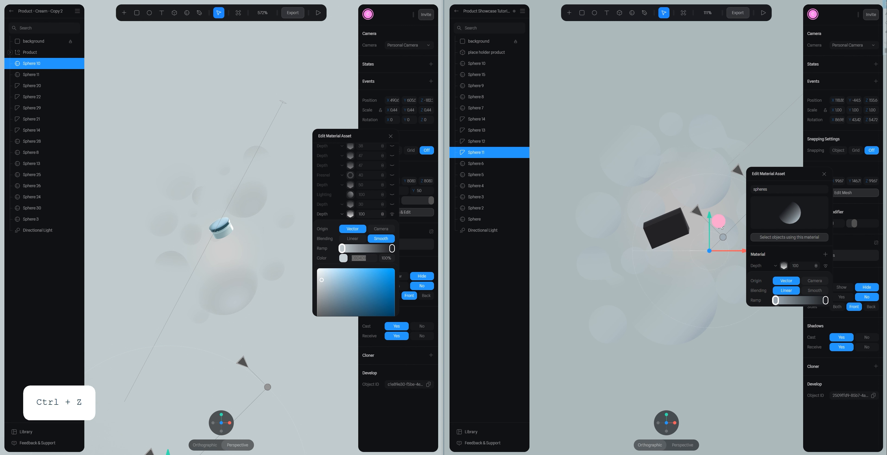
mouse_move(722, 227)
left_mouse_down()
mouse_move(718, 237)
mouse_move(703, 229)
mouse_move(723, 177)
mouse_move(720, 189)
mouse_move(792, 171)
left_mouse_up()
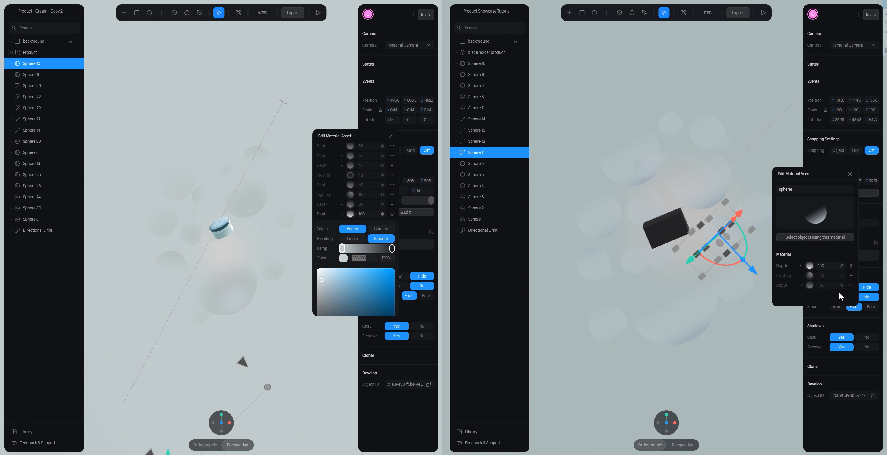
left_click(851, 286)
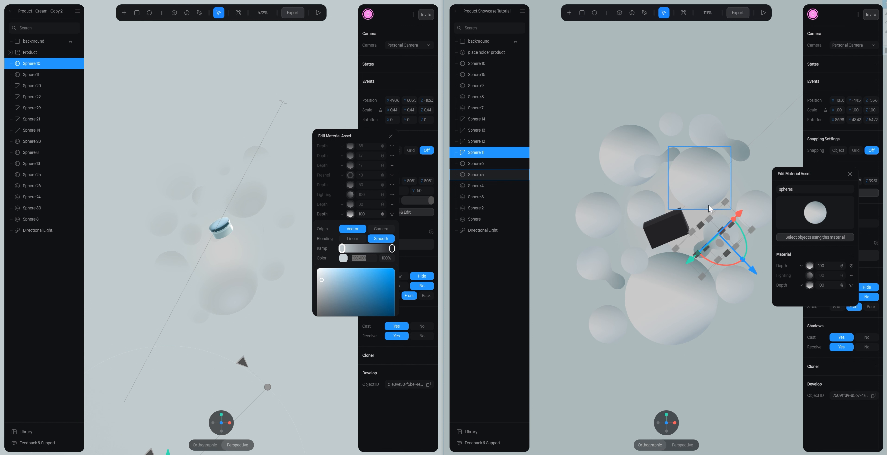
Desaturate the top Depth layer's starting ramp colour to a more neutral grey
left_click(810, 266)
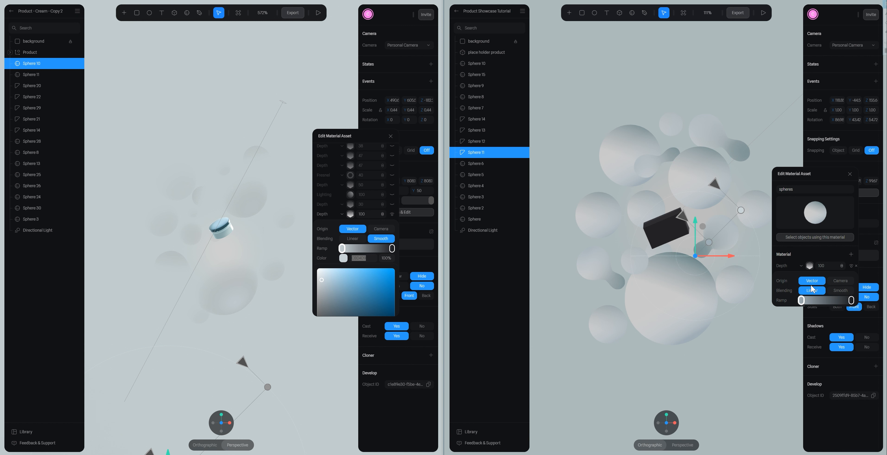
left_click(801, 300)
scroll(792, 286, "down", 3)
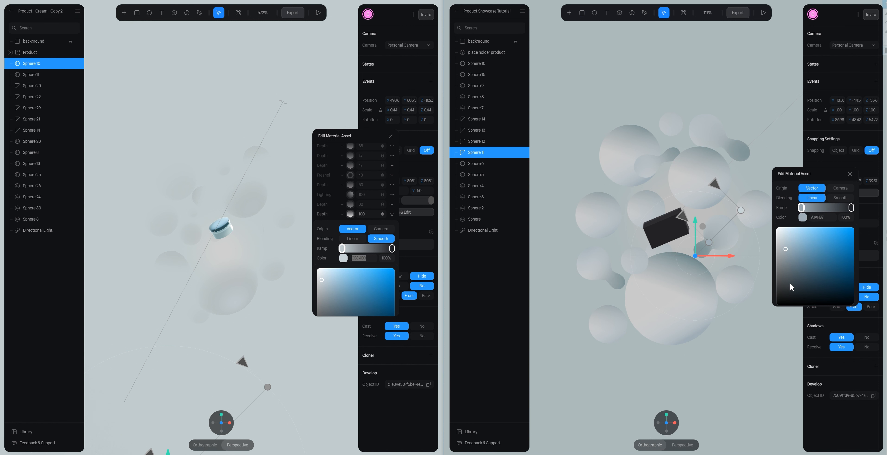
left_click_drag(785, 251, 780, 252)
In the reference's spheres material, hide the visible Depth layer and show only the Depth layer directly below Lighting
left_click(351, 212)
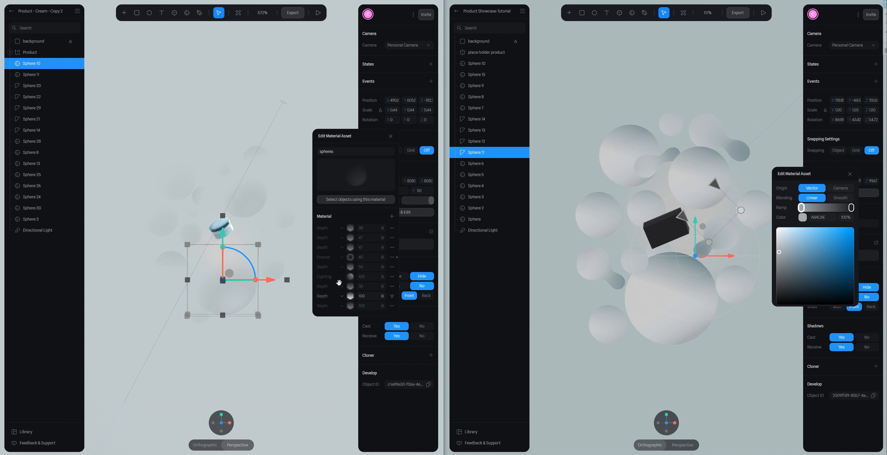
left_click(383, 295)
left_click(383, 297)
left_click(382, 295)
left_click(392, 300)
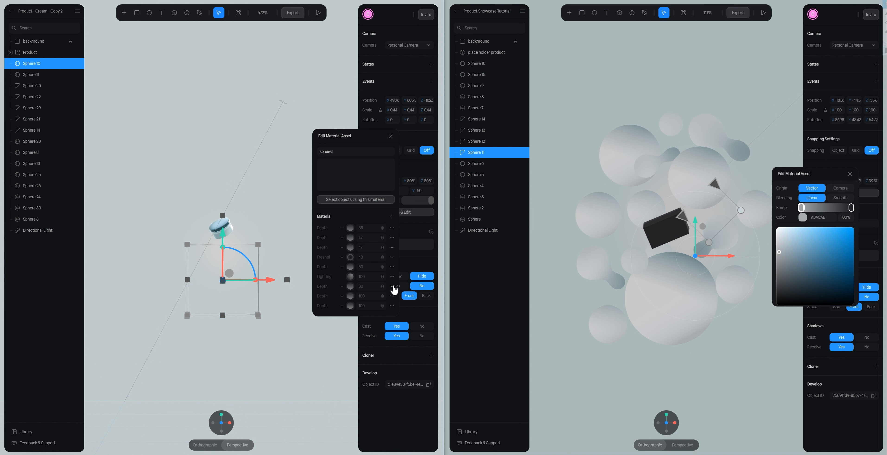
left_click(392, 286)
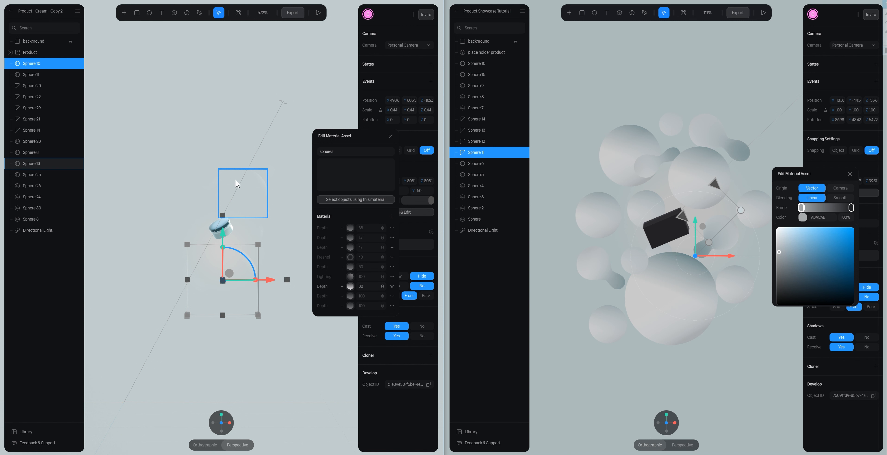
In the new spheres material, hide the lowest Depth layer, duplicate the top Depth layer and leave only the upper copy showing
scroll(820, 187, "up", 2)
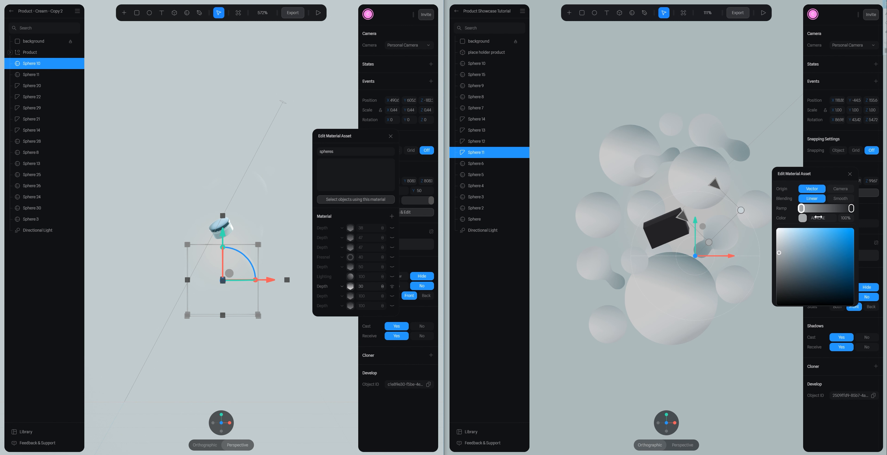
left_click(812, 210)
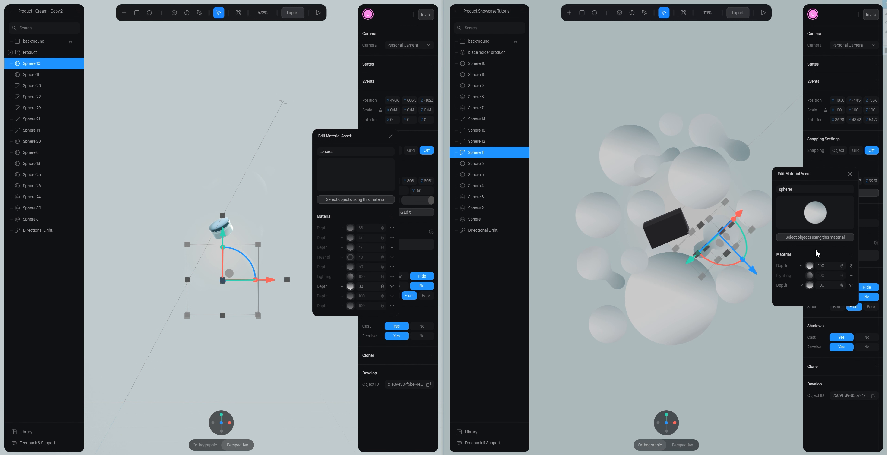
left_click(851, 285)
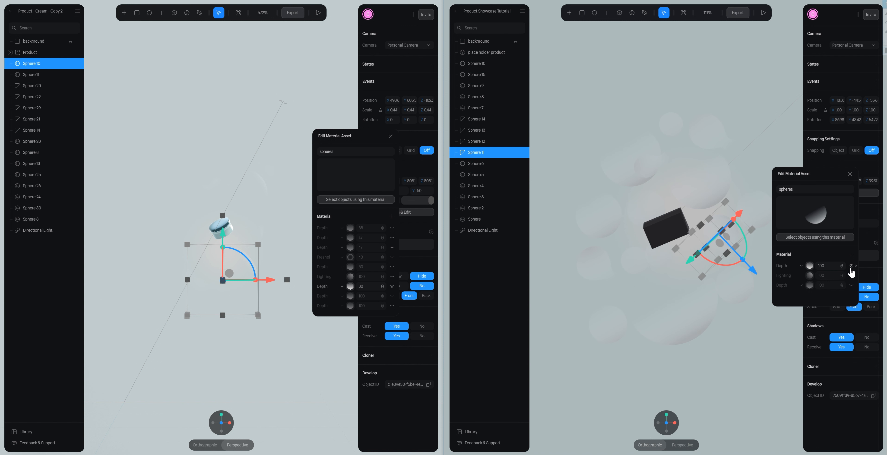
right_click(811, 265)
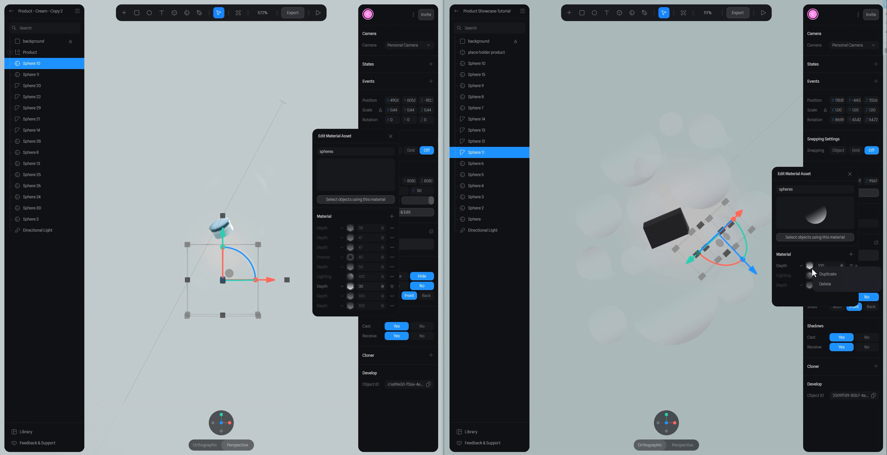
left_click(823, 275)
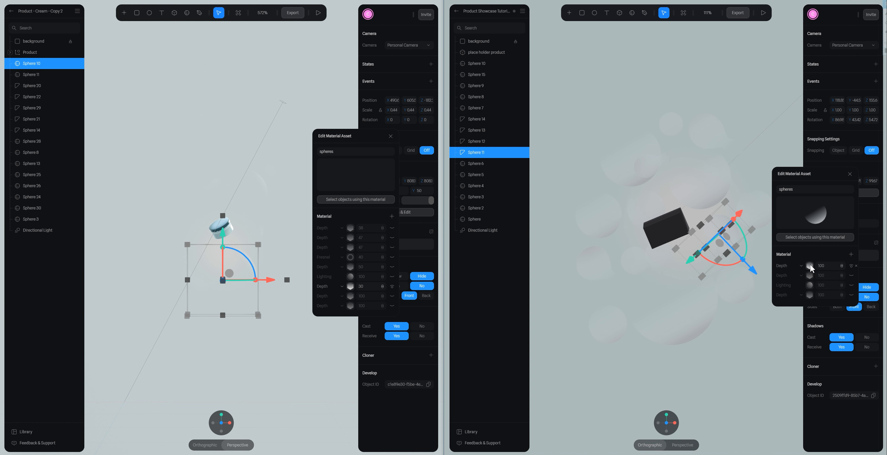
Copy the starting ramp colour of the reference's visible Depth layer to the starting ramp stop of the new scene's top Depth layer
left_click(810, 266)
scroll(801, 291, "down", 2)
left_click(803, 263)
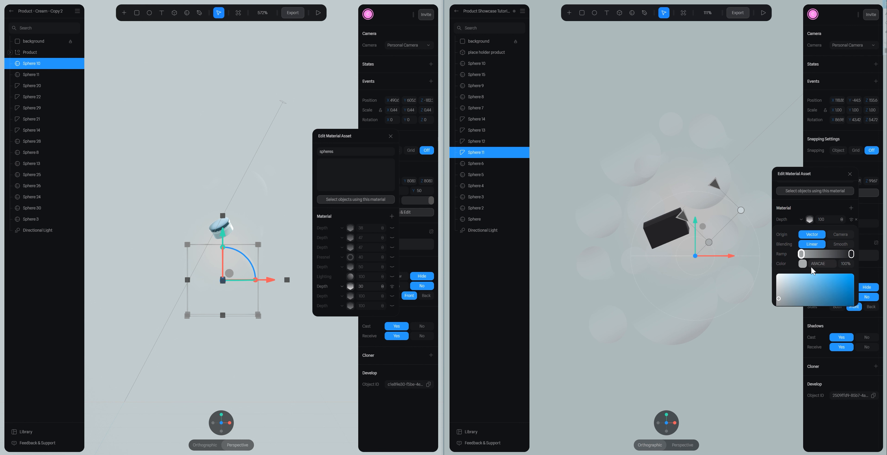
left_click(350, 287)
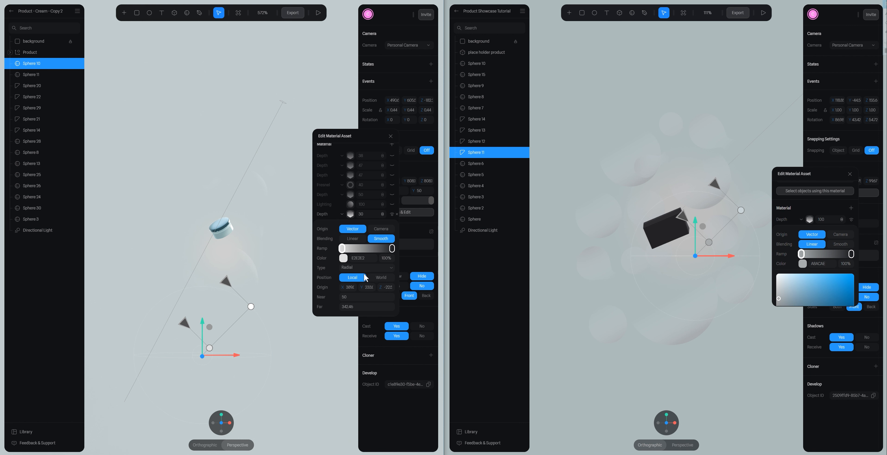
left_click(353, 260)
key("ctrl+c")
left_click(820, 263)
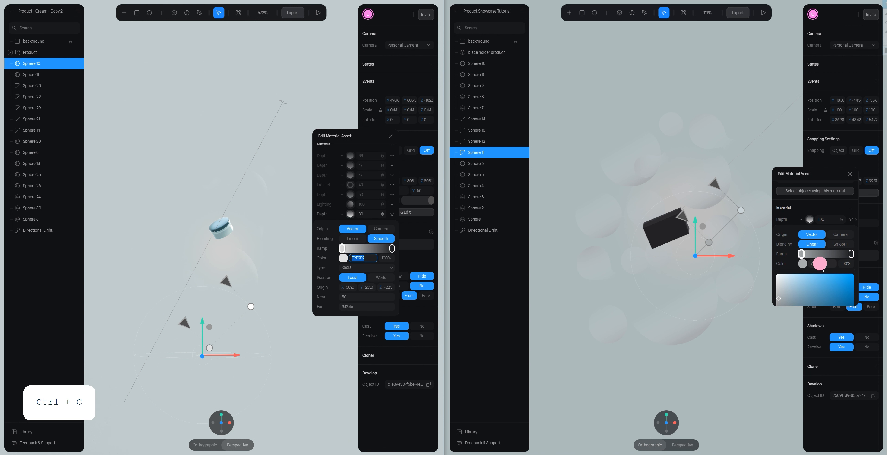
key("ctrl+v")
key("Return")
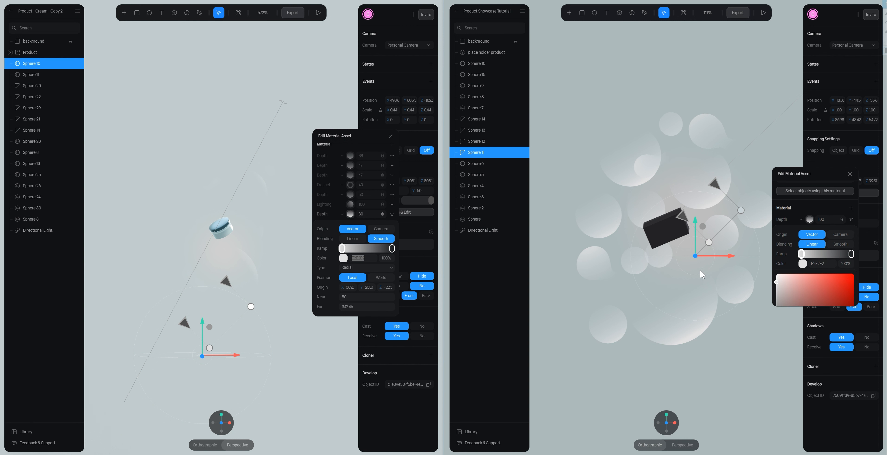
Move the visible Depth layer's radial gradient above and beyond the placeholder product, and set the layer's opacity to 30
mouse_move(708, 236)
left_mouse_down()
mouse_move(737, 160)
mouse_move(707, 134)
mouse_move(713, 152)
mouse_move(720, 132)
mouse_move(726, 138)
left_mouse_up()
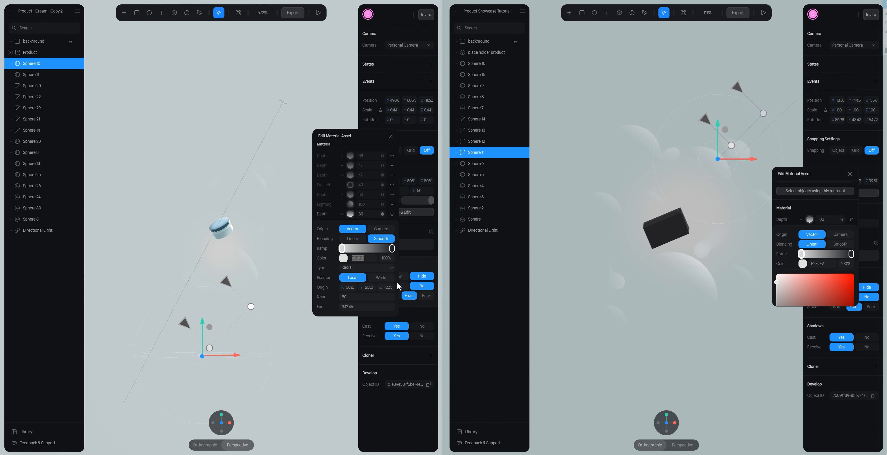
left_click(830, 220)
type("30")
key("Return")
left_click(352, 212)
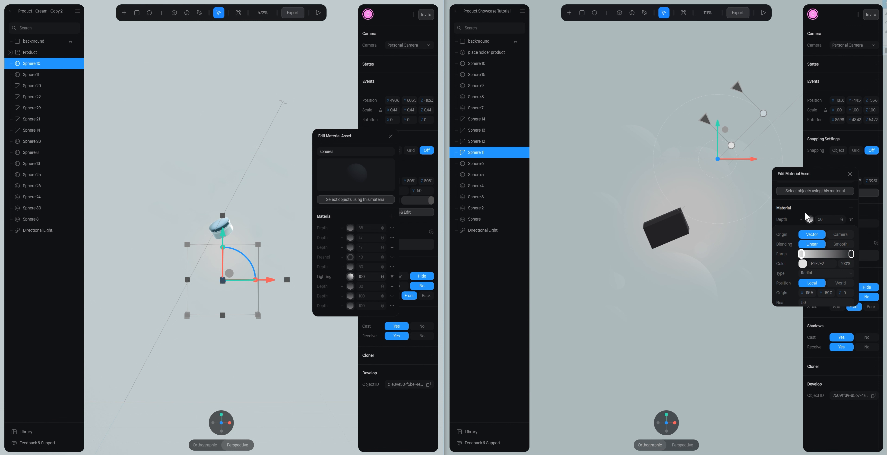
left_click(810, 219)
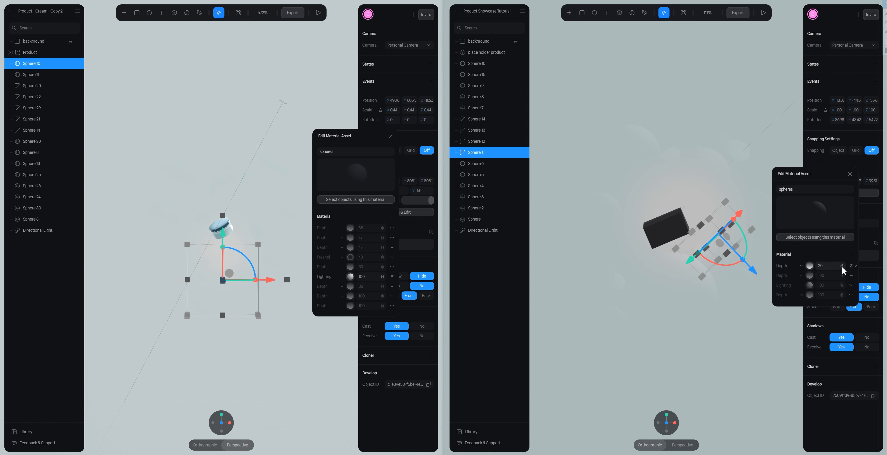
Move the Lighting layer to the top of the new spheres material's layer stack and show it
left_click(851, 254)
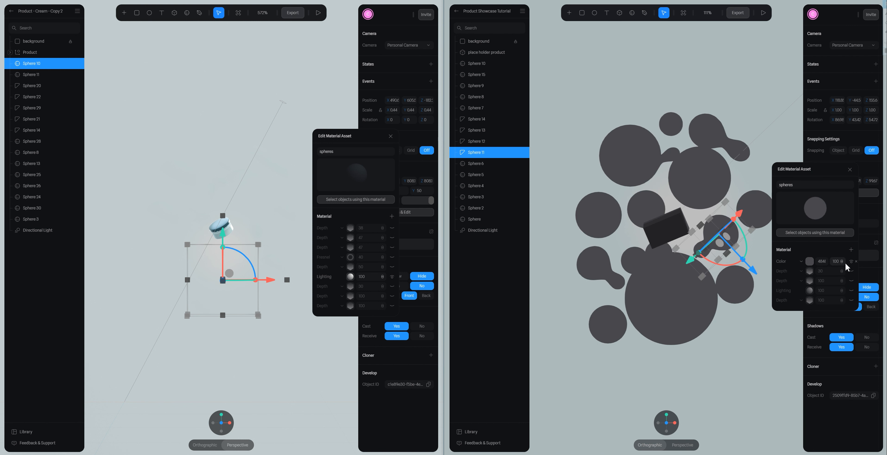
left_click(856, 261)
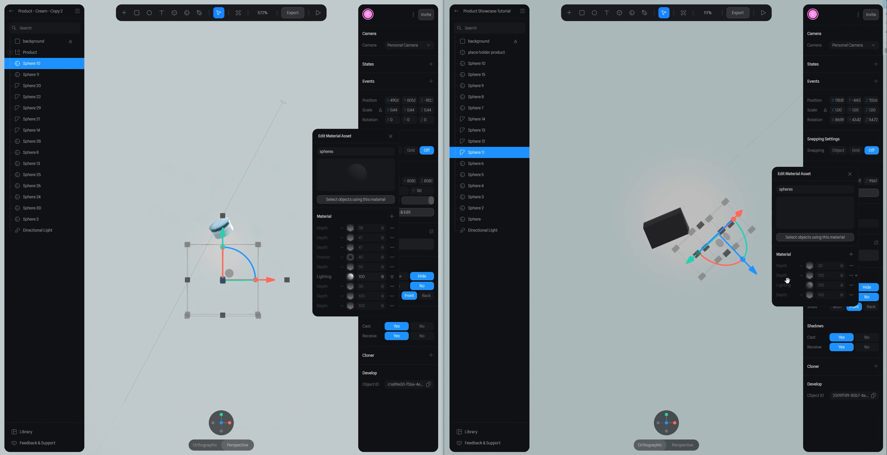
left_click_drag(786, 280, 780, 265)
left_click(850, 265)
Set the shininess of the new material's Phong Lighting layer to 0, matching the reference
left_click(351, 277)
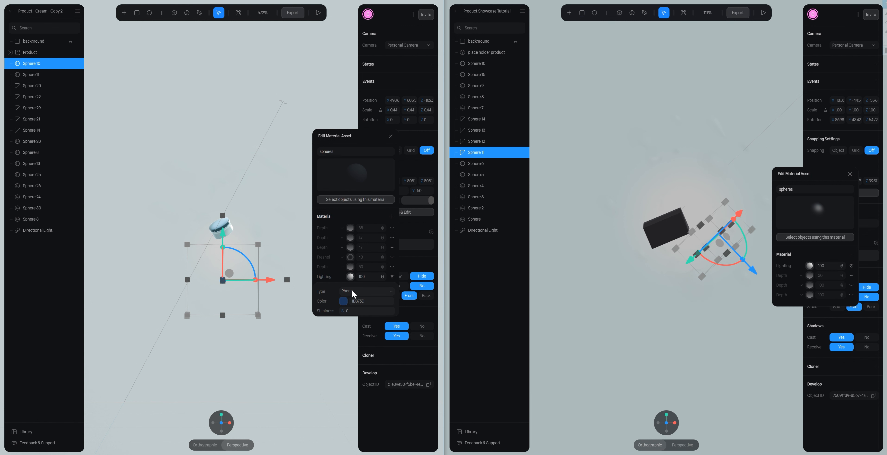
left_click(810, 266)
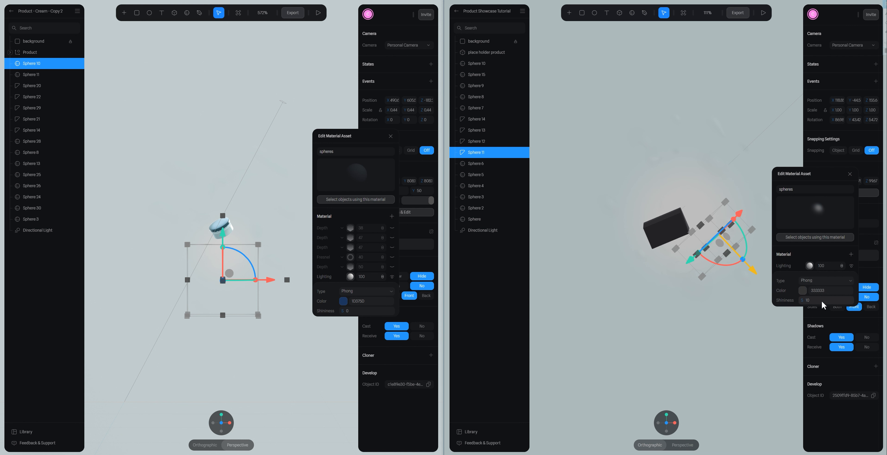
double_click(811, 301)
type("0")
key("Return")
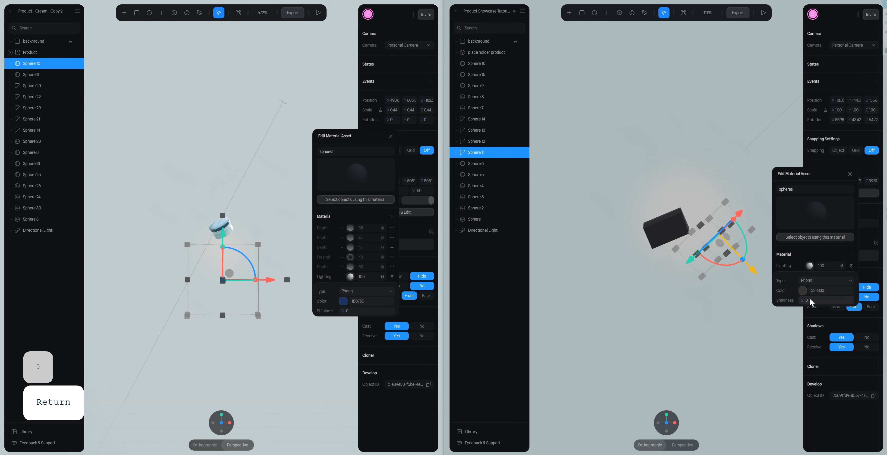
Copy the reference Lighting layer's colour to the new spheres material's Lighting layer
double_click(358, 301)
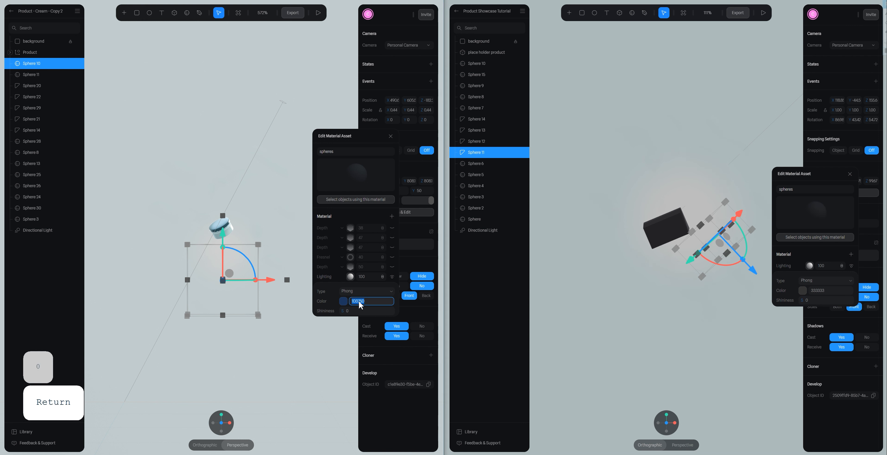
key("ctrl+c")
double_click(819, 290)
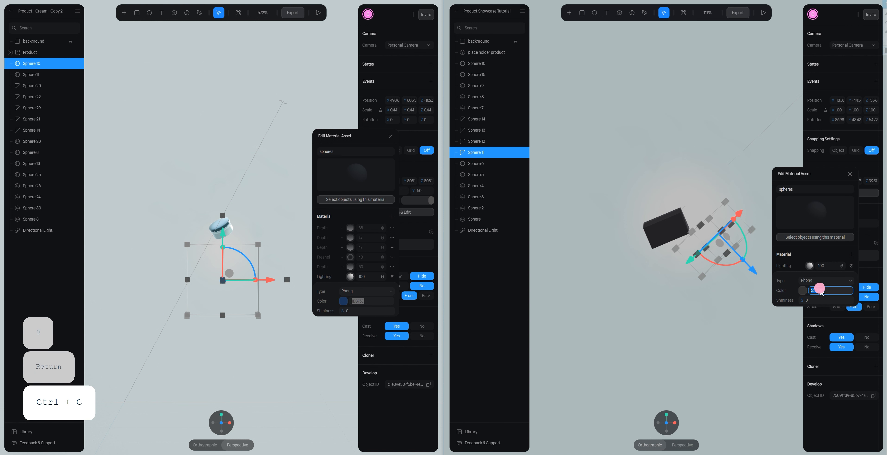
key("ctrl+v")
key("Return")
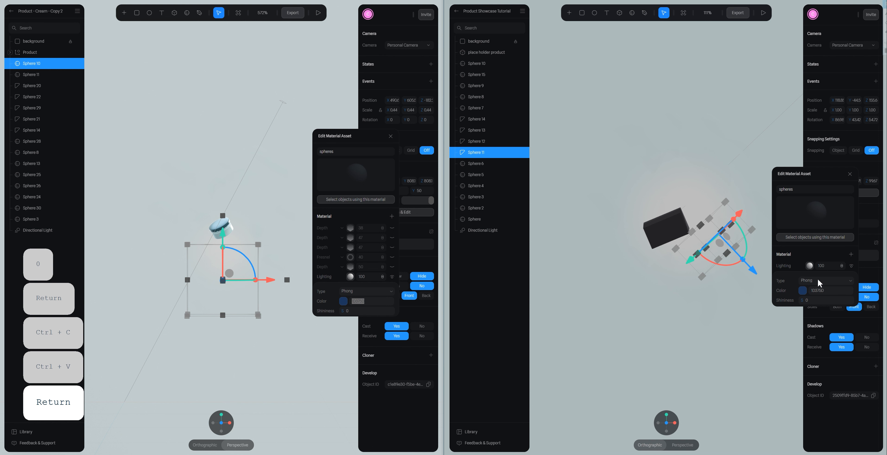
left_click(810, 265)
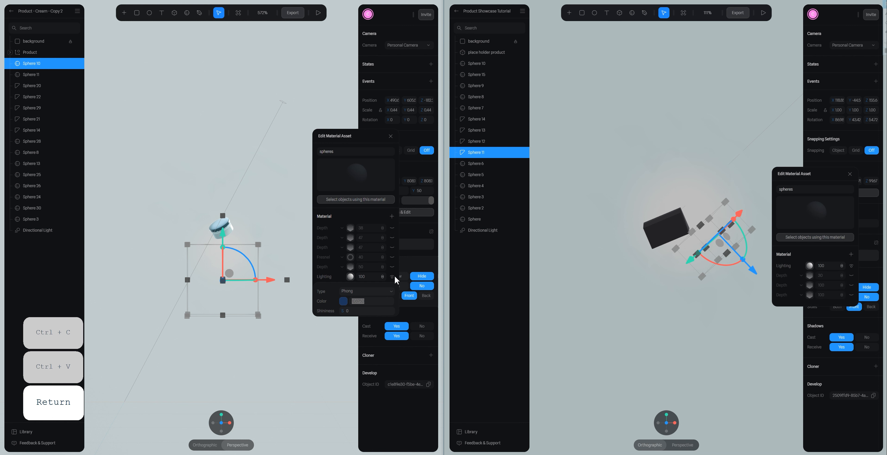
Compare the Lighting layer's blending mode with the reference, and show the three hidden Depth layers in the new spheres material
left_click(382, 277)
left_click(382, 282)
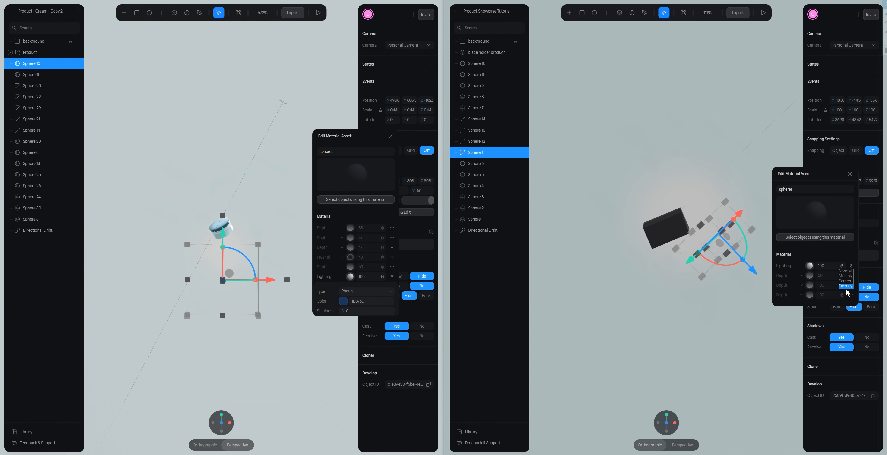
left_click(851, 276)
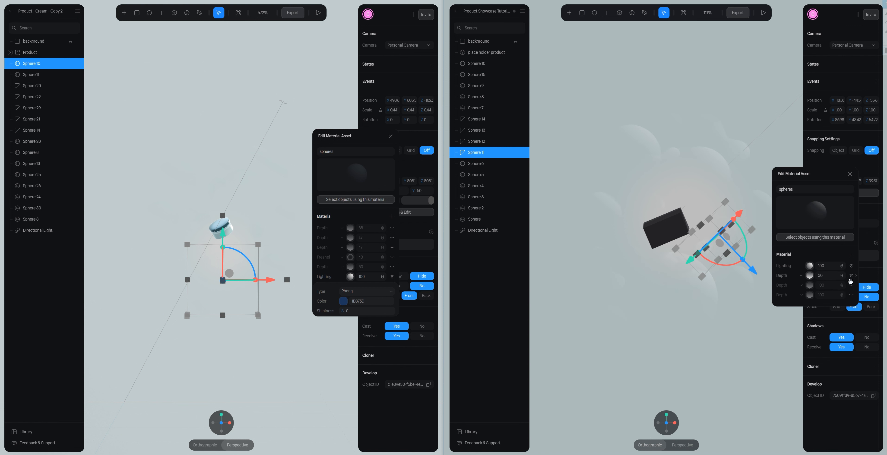
left_click(851, 285)
left_click(850, 295)
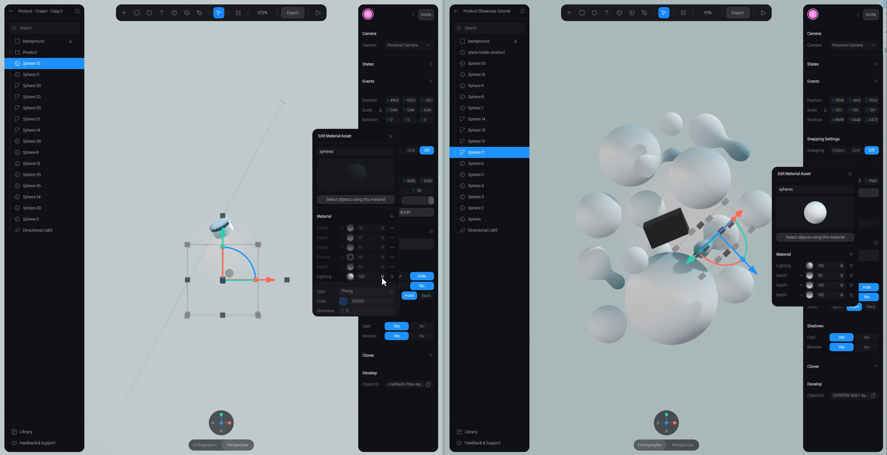
Show the three Depth layers below Lighting in the reference's spheres material
scroll(384, 277, "down", 1)
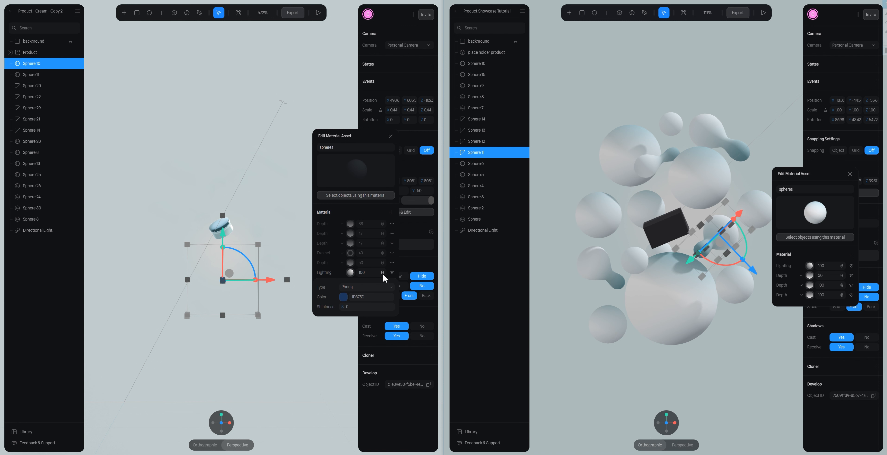
left_click(351, 273)
left_click(392, 286)
left_click(392, 296)
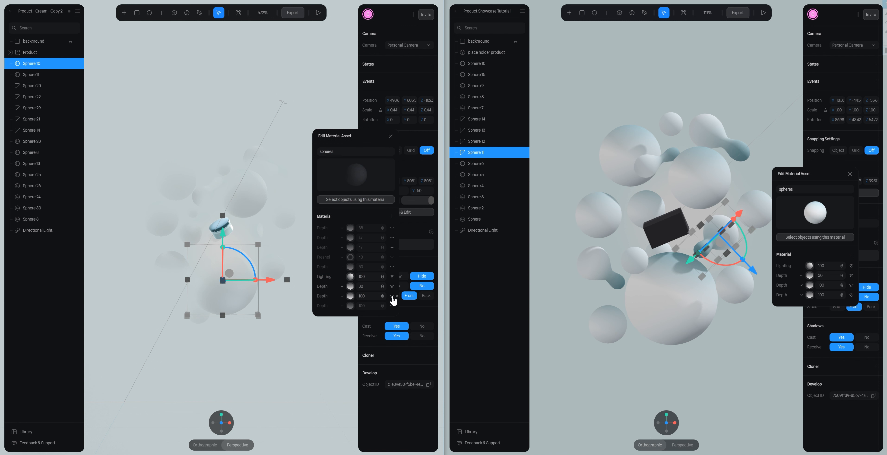
left_click(392, 305)
Show the reference's Depth and Fresnel layers above Lighting one at a time to examine each layer's effect
left_click(391, 267)
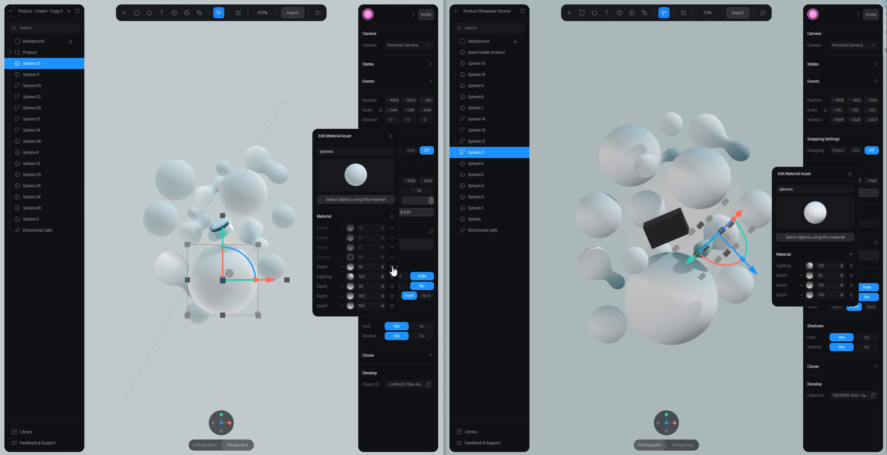
left_click(392, 267)
left_click(392, 267)
left_click(392, 258)
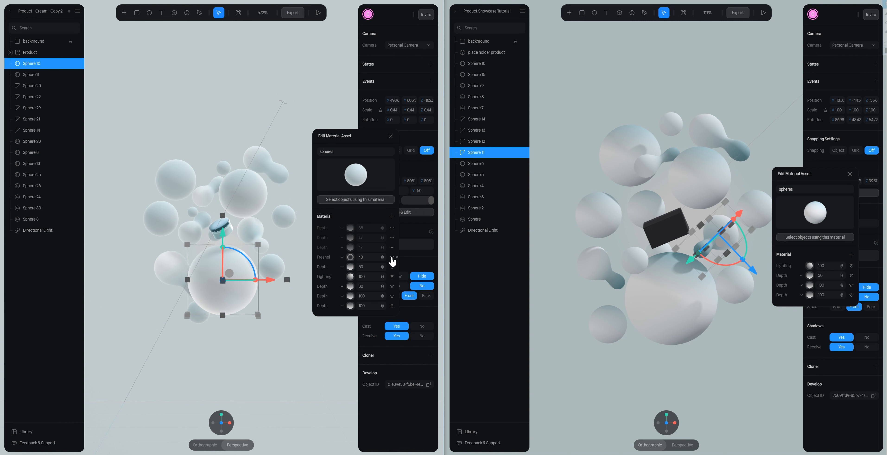
left_click(392, 247)
left_click(392, 237)
left_click(392, 228)
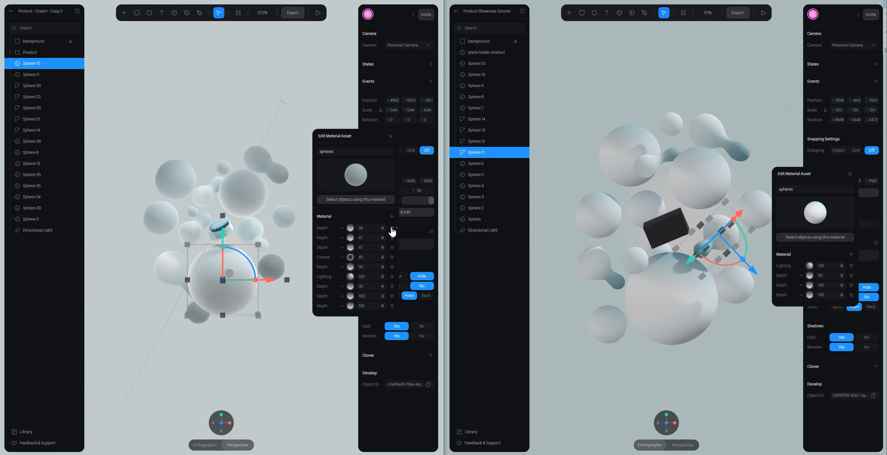
Hide every layer of the reference's spheres material except the Depth layer directly above Lighting, and open that layer's settings
left_click(392, 228)
left_click(392, 237)
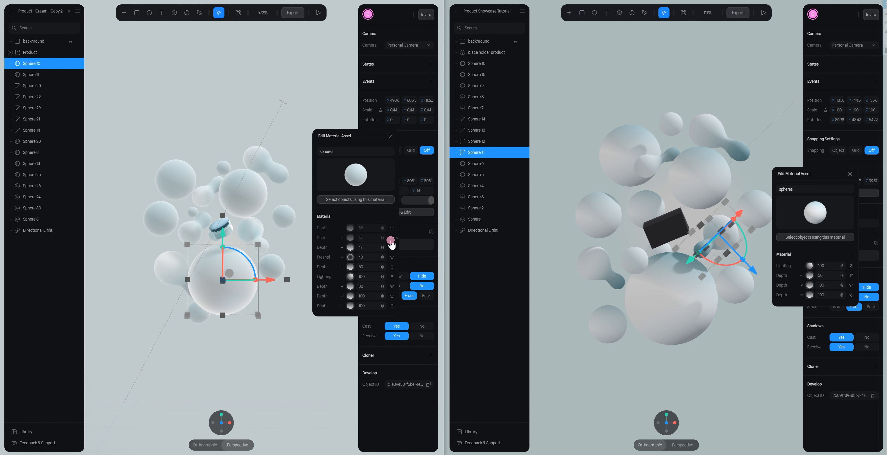
left_click(391, 247)
left_click(392, 256)
left_click(392, 266)
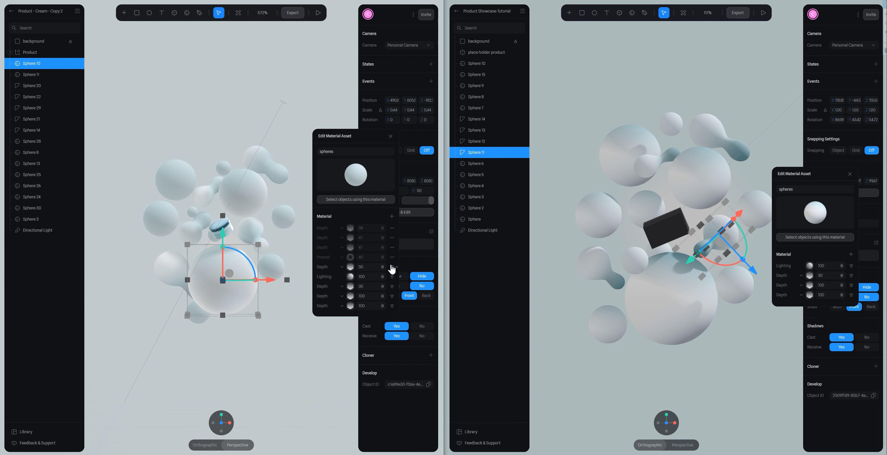
left_click(392, 267)
left_click(392, 276)
left_click(391, 286)
left_click(392, 295)
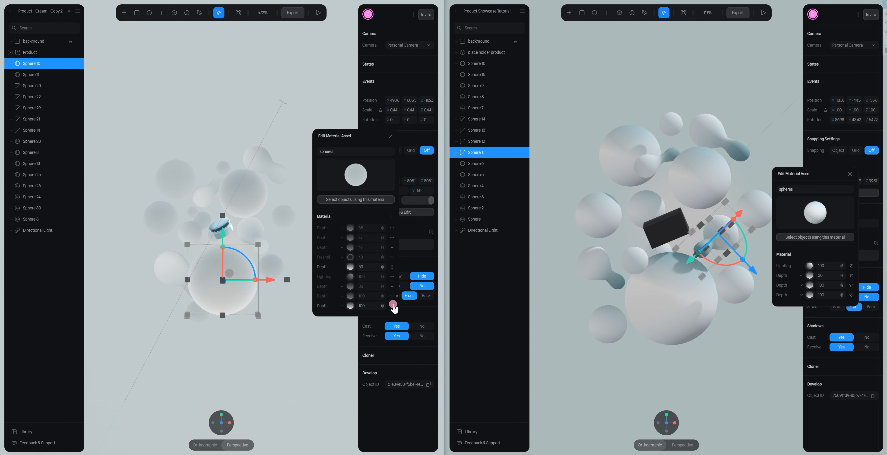
left_click(392, 305)
left_click(350, 267)
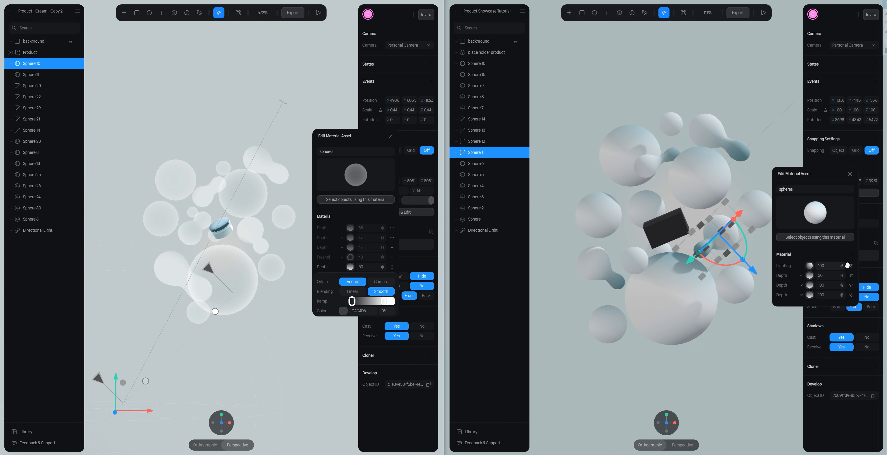
Hide all four layers of the new spheres material and add a new Depth layer on top
left_click(851, 265)
left_click(851, 276)
left_click(851, 285)
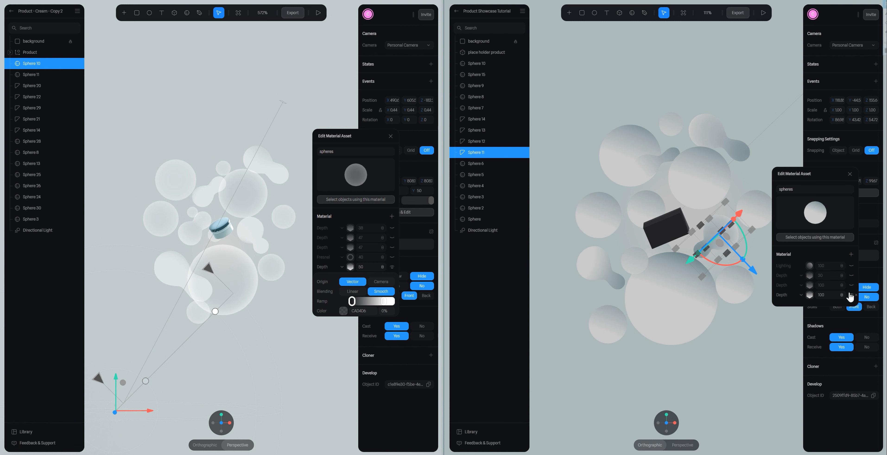
left_click(851, 295)
left_click(851, 254)
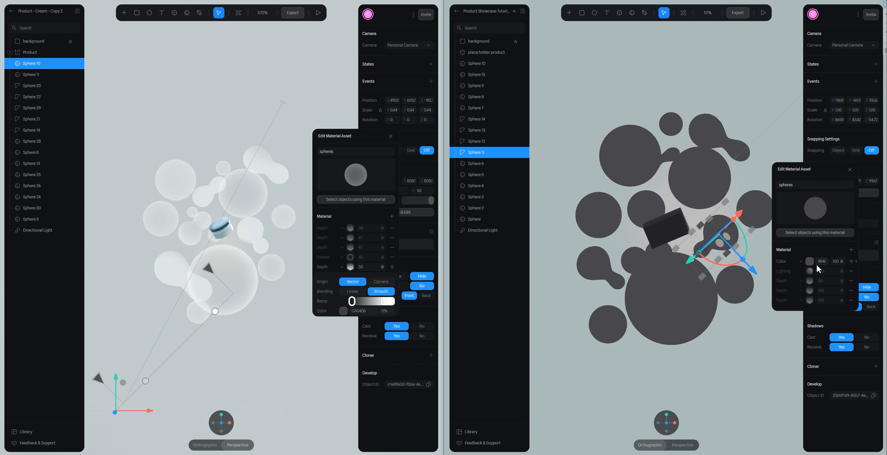
left_click(802, 262)
left_click(808, 277)
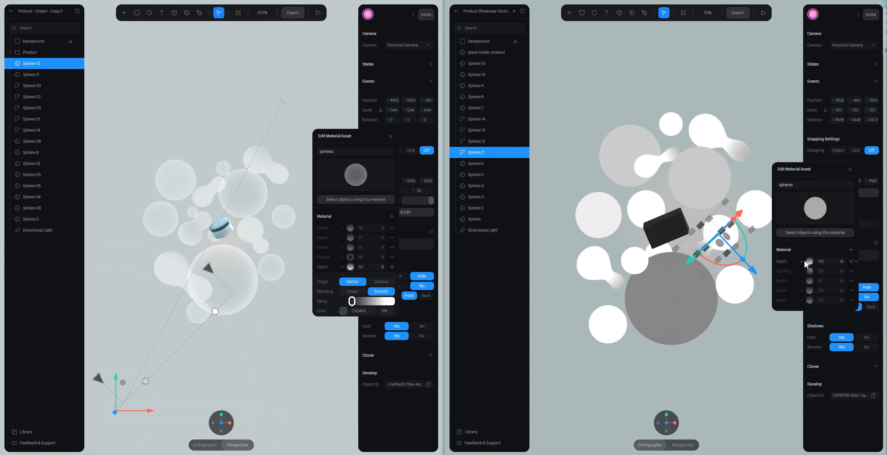
Set the new Depth layer's end ramp stop to colour FFFFFF with 0% opacity
left_click(811, 262)
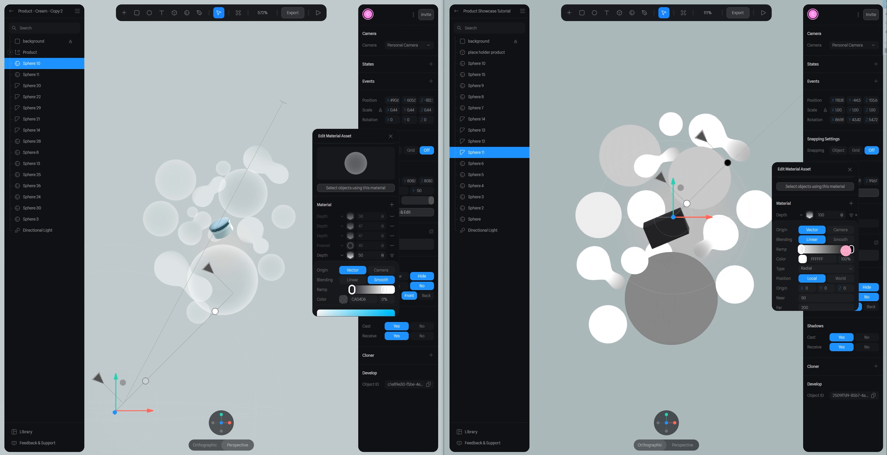
left_click(851, 249)
left_click(823, 261)
type("FFFFFFFF")
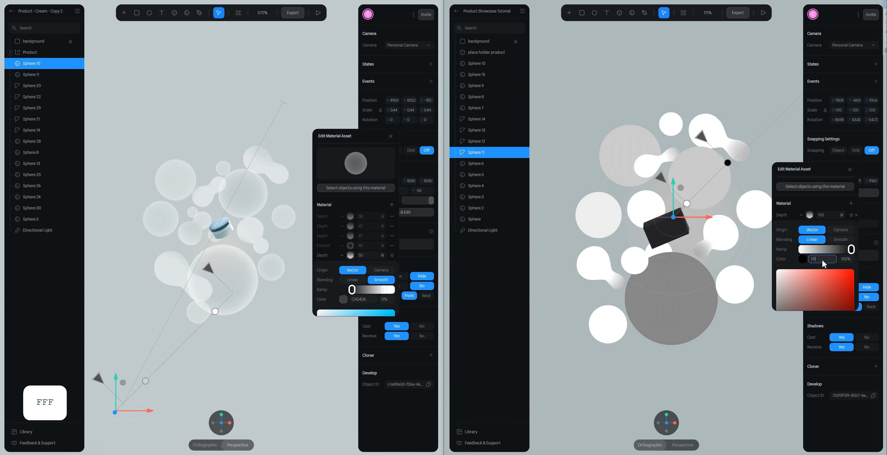
key("Return")
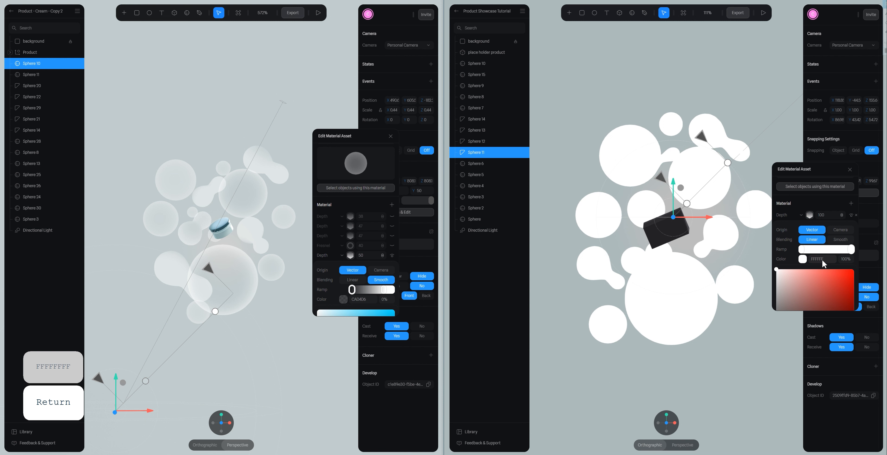
left_click(842, 259)
type("0")
key("Return")
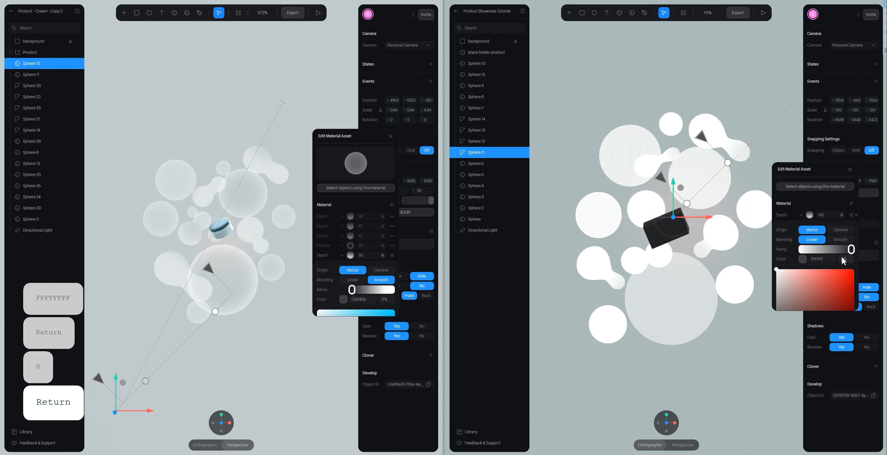
Reposition the new Depth layer's gradient origin and range, and reverse its ramp so the transparent stop comes first and opaque white last
mouse_move(660, 177)
left_mouse_down()
mouse_move(703, 135)
mouse_move(660, 192)
mouse_move(653, 185)
left_mouse_up()
left_click_drag(708, 254, 714, 276, "alt")
left_click_drag(672, 214, 673, 221)
mouse_move(847, 250)
left_mouse_down()
mouse_move(816, 254)
mouse_move(825, 306)
mouse_move(851, 250)
mouse_move(806, 250)
mouse_move(854, 251)
mouse_move(790, 250)
left_mouse_up()
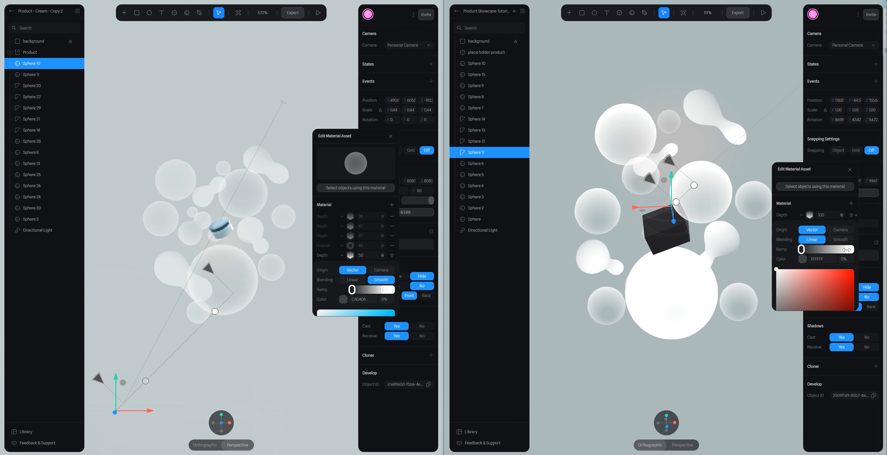
left_click_drag(848, 250, 858, 249)
Fine-tune the new Depth layer's gradient placement against the spheres and set the layer's opacity to 50
left_click_drag(724, 191, 678, 220, "alt")
mouse_move(673, 163)
left_mouse_down()
mouse_move(649, 185)
mouse_move(674, 156)
left_mouse_up()
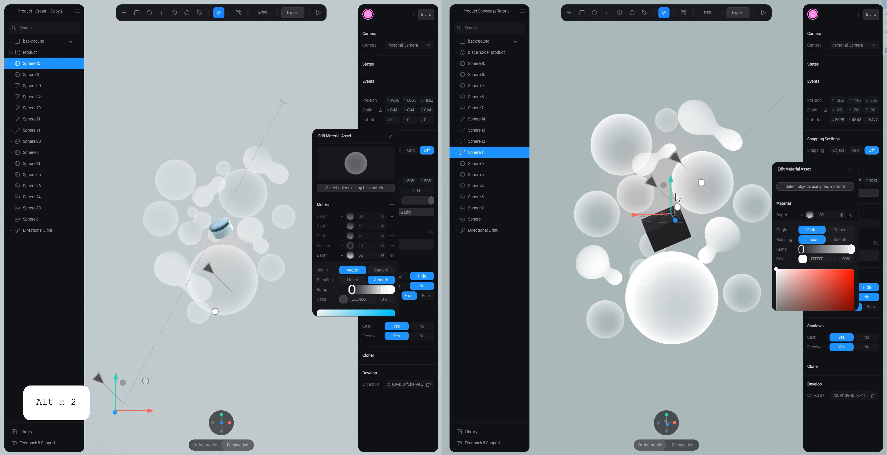
left_click_drag(733, 222, 728, 212)
key("alt")
key("alt")
key("alt")
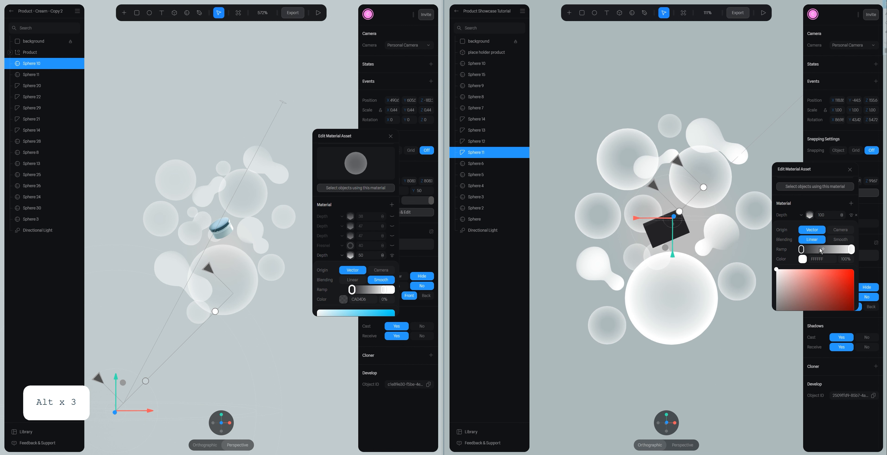
left_click(827, 215)
type("50")
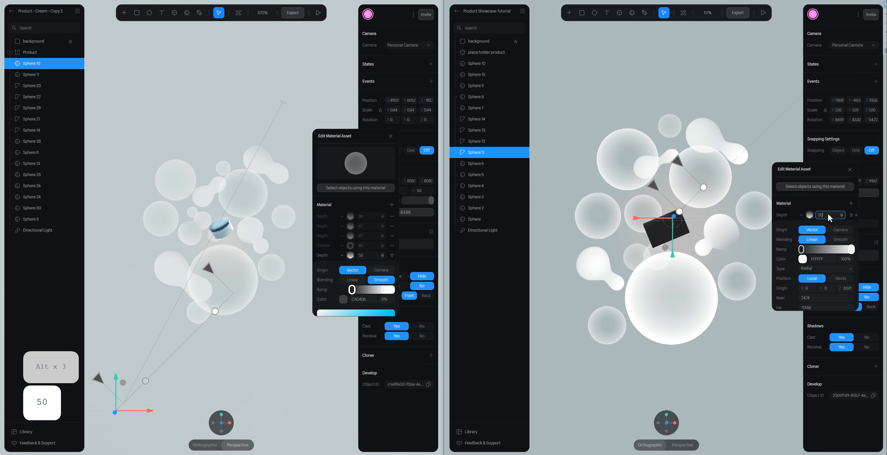
key("Return")
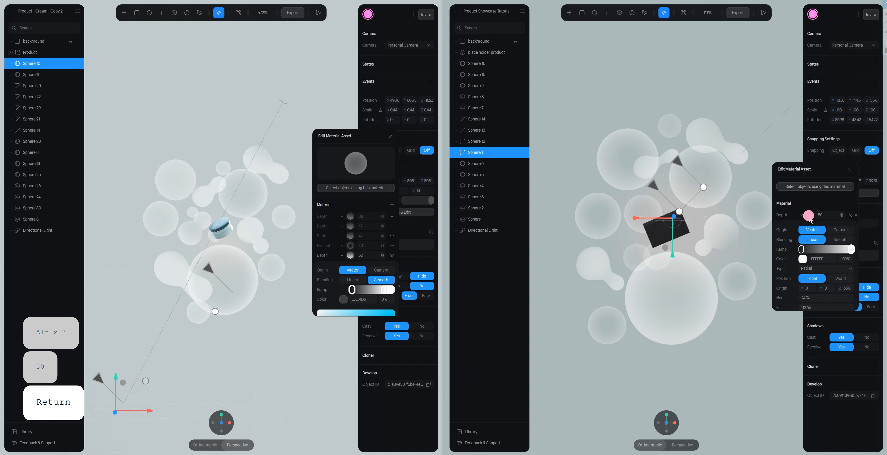
left_click(809, 216)
Close the reference Depth layer's settings and show the Fresnel layer above it, toggling its visibility to compare the effect
left_click(381, 254)
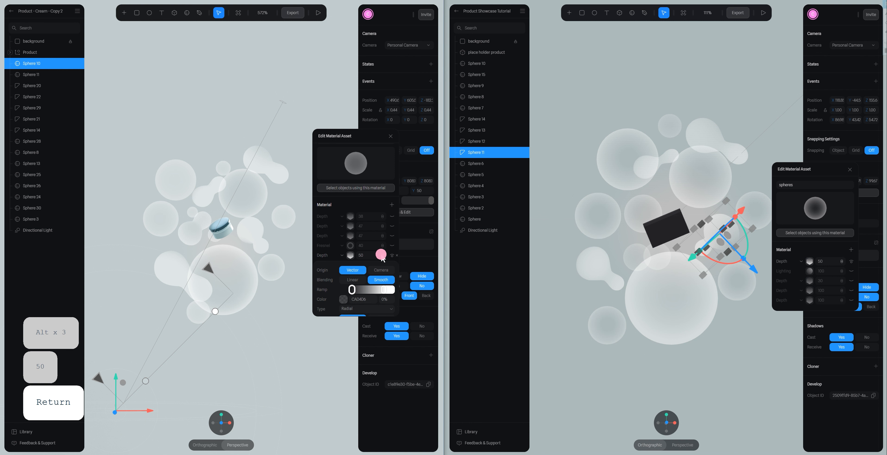
left_click(341, 255)
left_click(342, 255)
left_click(342, 255)
left_click(350, 256)
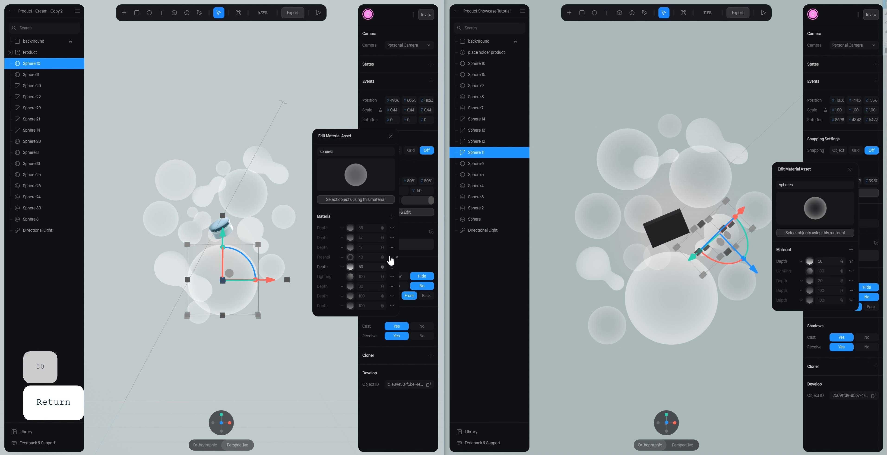
left_click(392, 257)
left_click(392, 257)
left_click(392, 257)
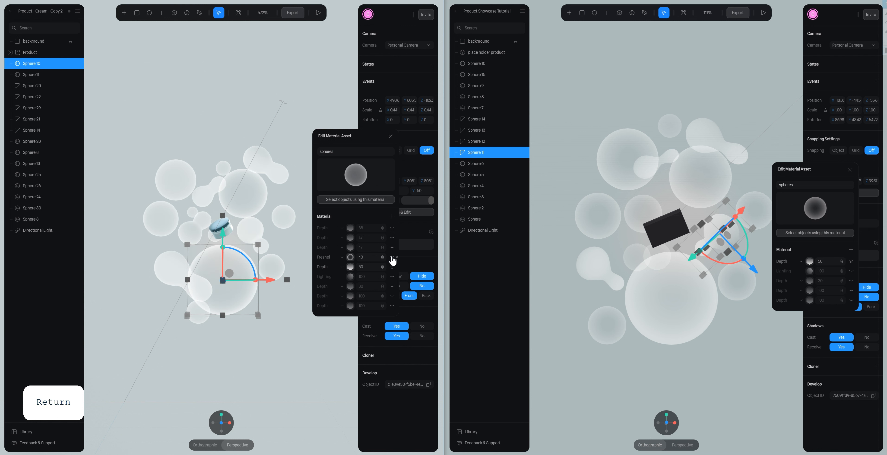
left_click(392, 257)
left_click(392, 257)
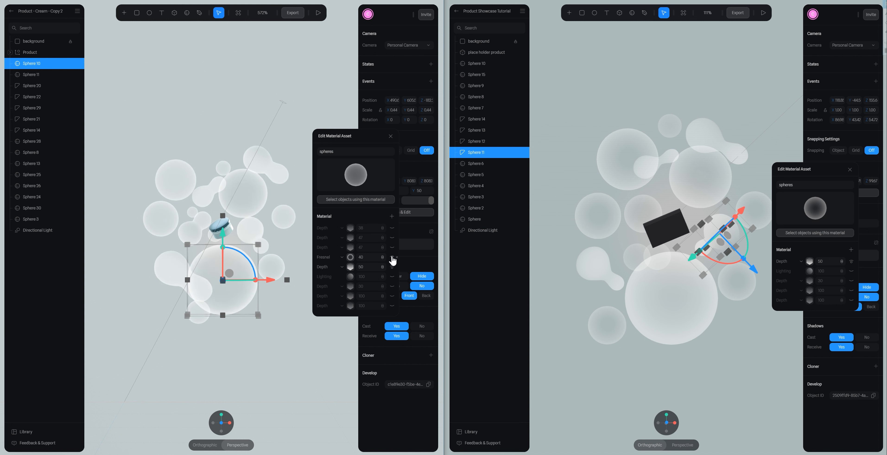
left_click(382, 257)
left_click(382, 257)
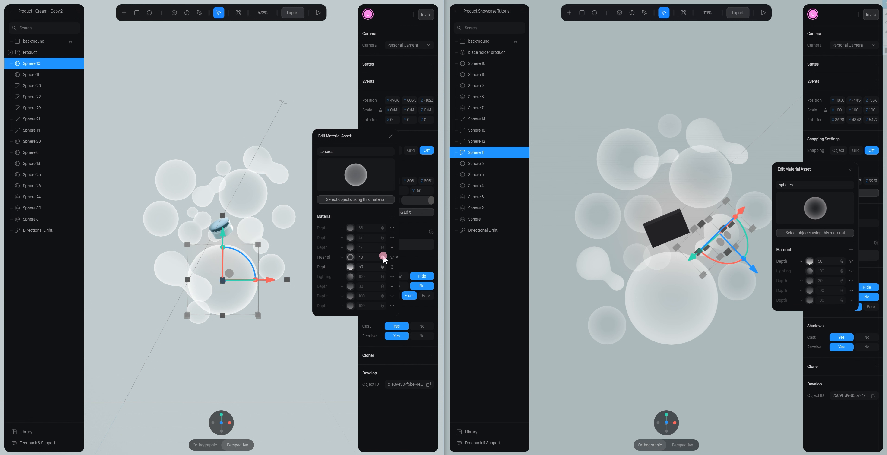
Add a Fresnel layer on top of the new spheres material and compare the spheres with it hidden and shown
left_click(850, 250)
left_click(801, 257)
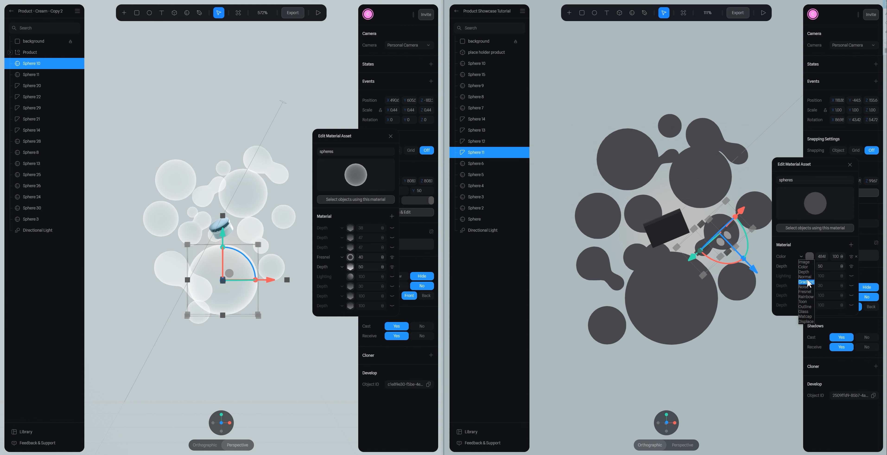
left_click(811, 267)
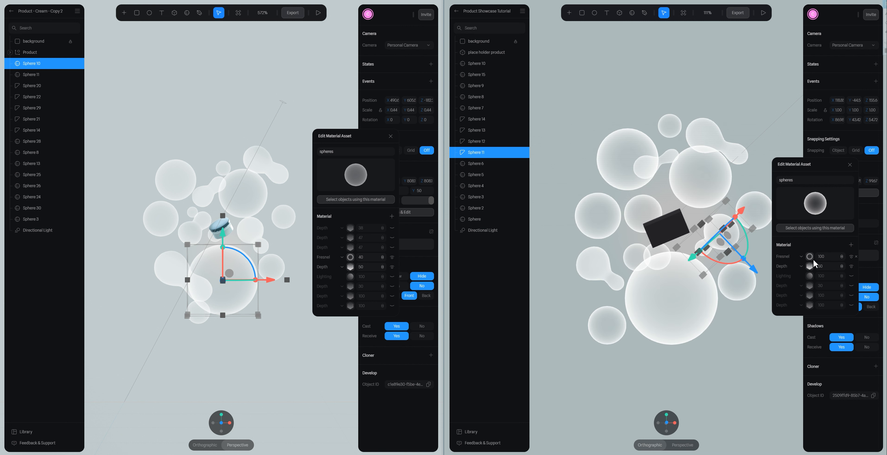
left_click(848, 256)
left_click(851, 257)
left_click(851, 257)
left_click(851, 258)
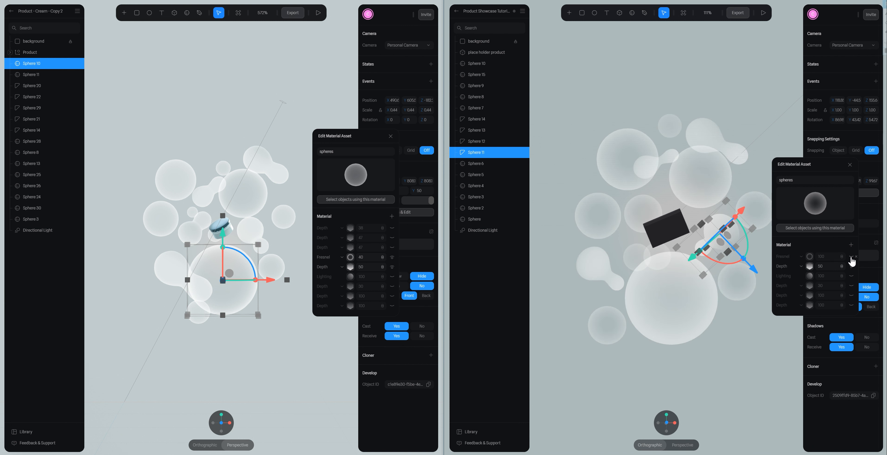
left_click(851, 258)
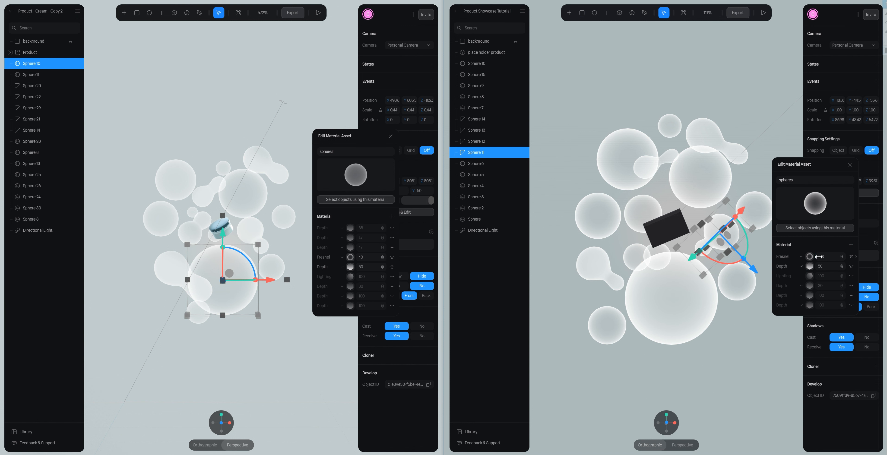
Set the new Fresnel layer's opacity to 40, scale to 0.79 and intensity to 0.96, and adjust its bias and factor
left_click(827, 259)
type("40")
key("Return")
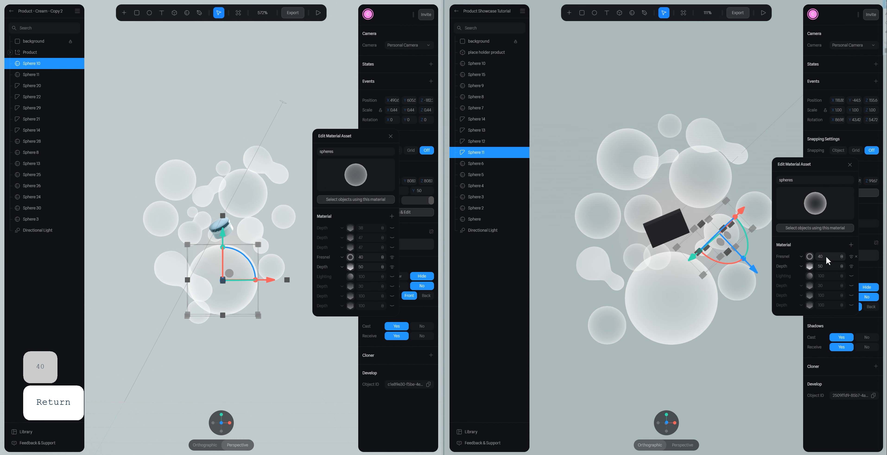
left_click(810, 256)
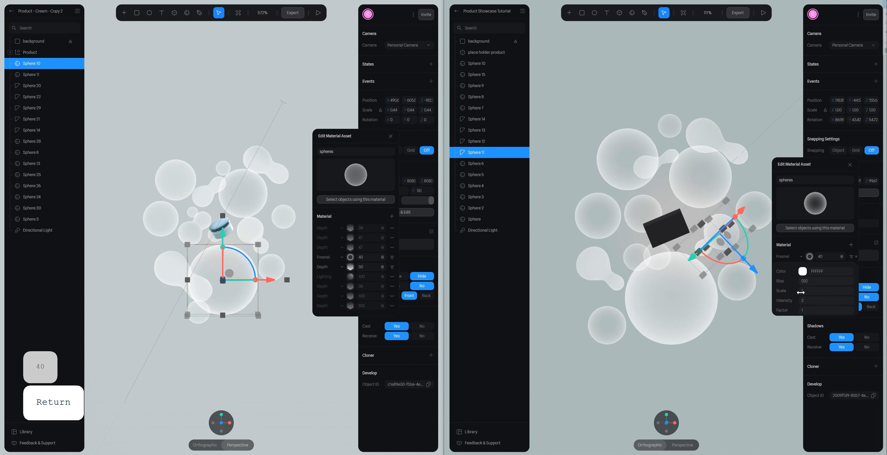
mouse_move(799, 299)
left_mouse_down()
mouse_move(880, 299)
mouse_move(759, 299)
mouse_move(801, 299)
mouse_move(809, 310)
mouse_move(775, 310)
mouse_move(802, 310)
left_mouse_up()
mouse_move(801, 281)
left_mouse_down()
mouse_move(815, 290)
mouse_move(673, 229)
mouse_move(632, 229)
left_mouse_up()
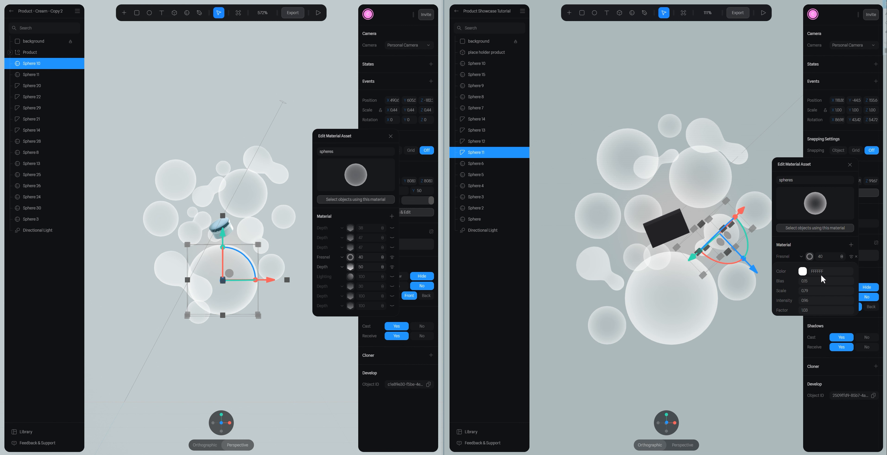
Set the Fresnel layer's blend mode to Overlay in the tutorial scene's spheres material
left_click(816, 256)
left_click(842, 257)
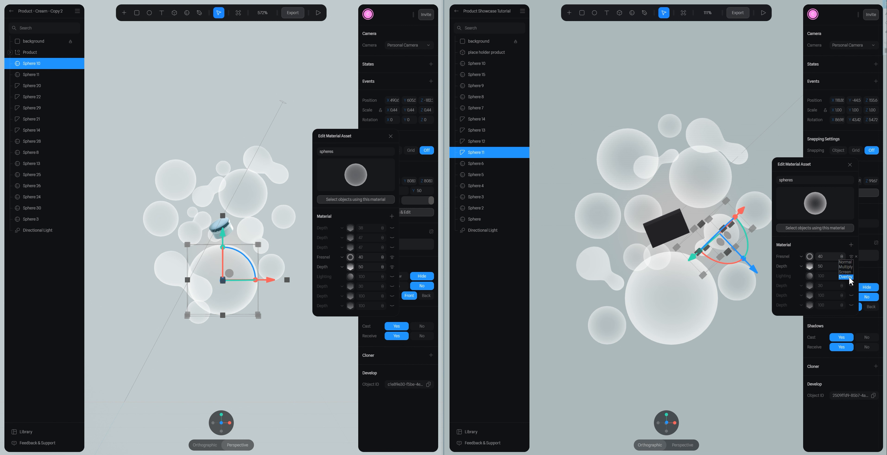
left_click(850, 277)
Show the hidden Lighting layer and the three Depth layers below it in the tutorial scene's spheres material, then deselect the sphere
left_click(850, 276)
left_click(851, 286)
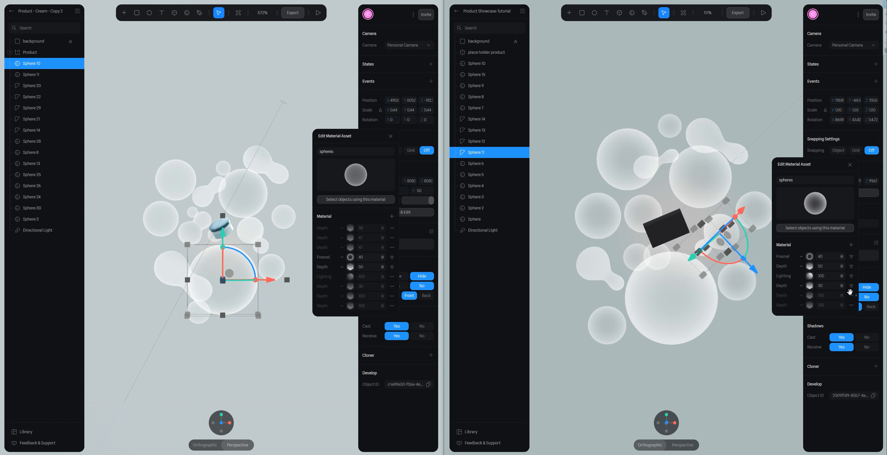
left_click(851, 296)
left_click(851, 305)
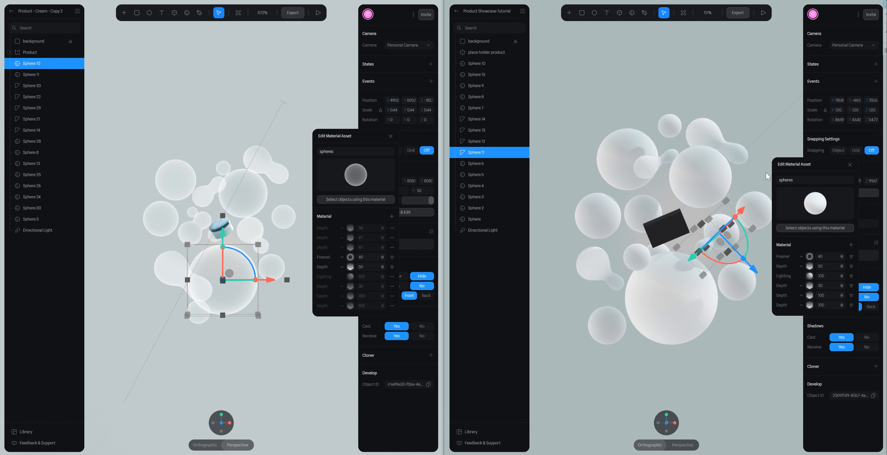
left_click(757, 122)
scroll(722, 274, "up", 5)
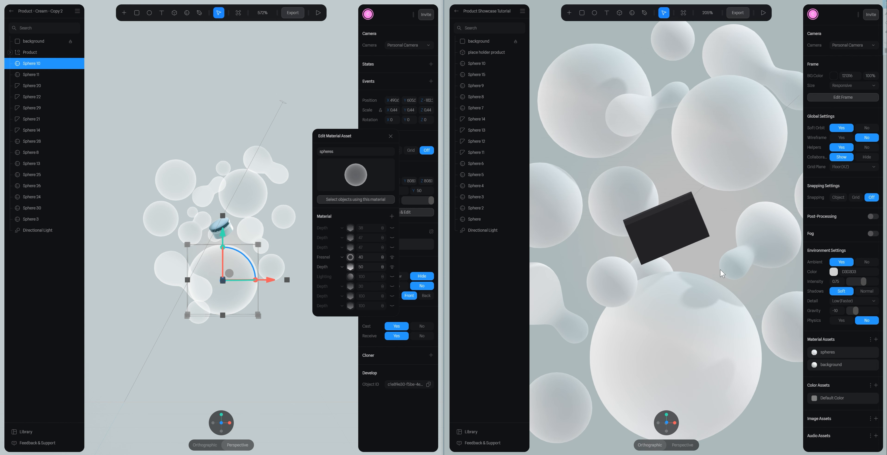
scroll(722, 274, "up", 3)
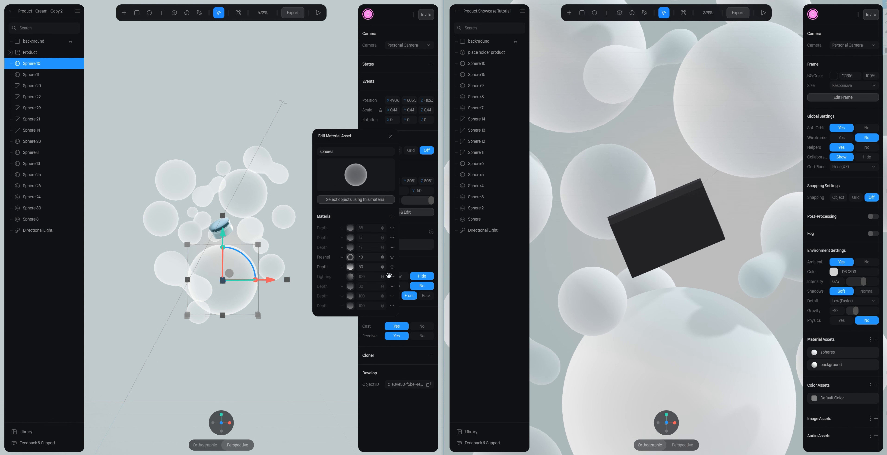
Show the hidden Lighting layer and the three lowest Depth layers in the Product - Cream reference scene's spheres material
left_click(392, 276)
left_click(392, 286)
left_click(392, 296)
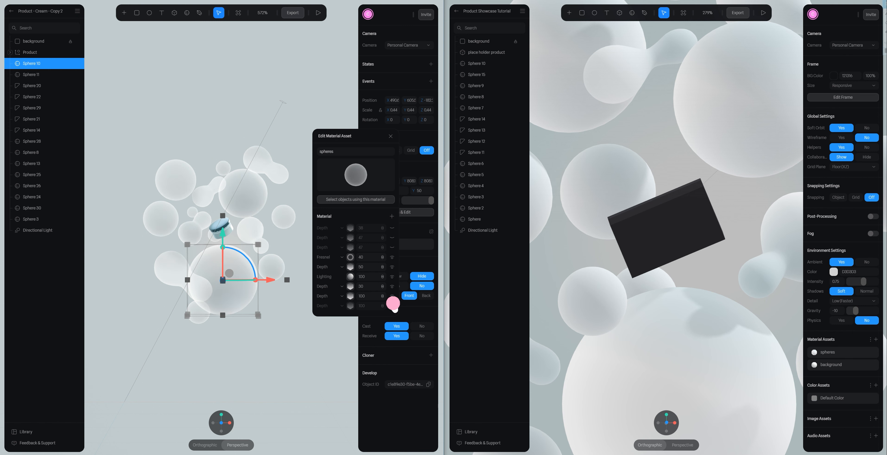
left_click(392, 306)
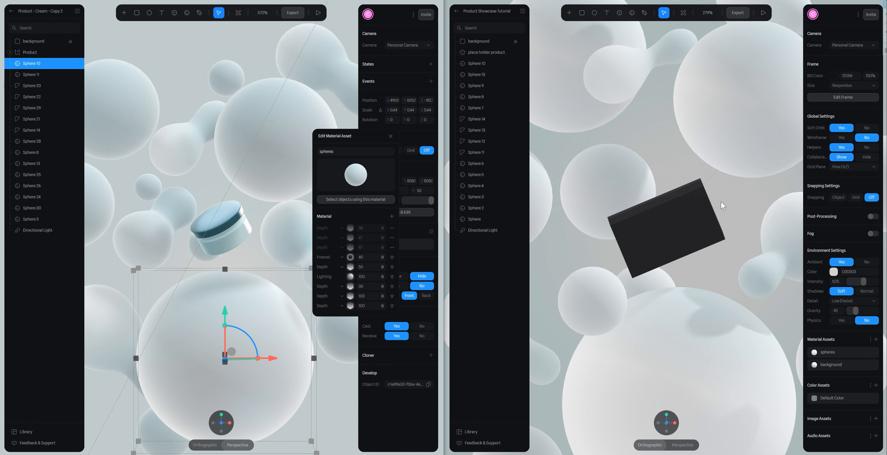
Spread the blue-grey and light grey ramp stops of the lowest Depth layer slightly apart in the tutorial scene's spheres material
scroll(722, 205, "up", 2)
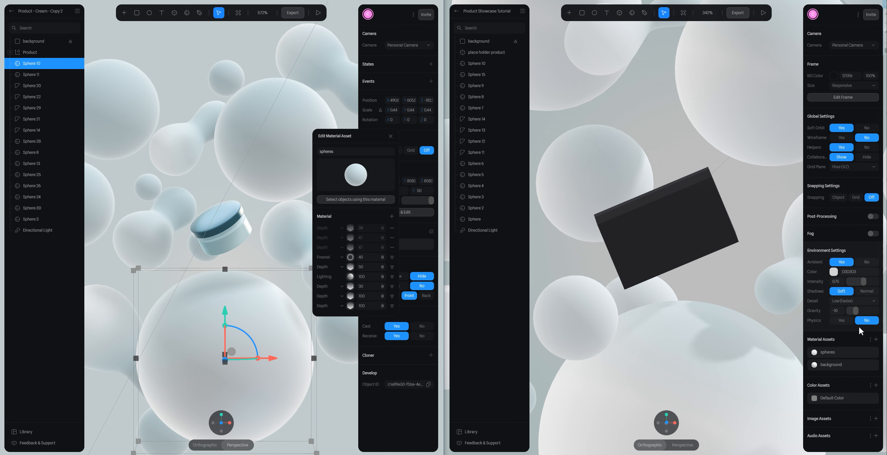
left_click(820, 355)
left_click(745, 296)
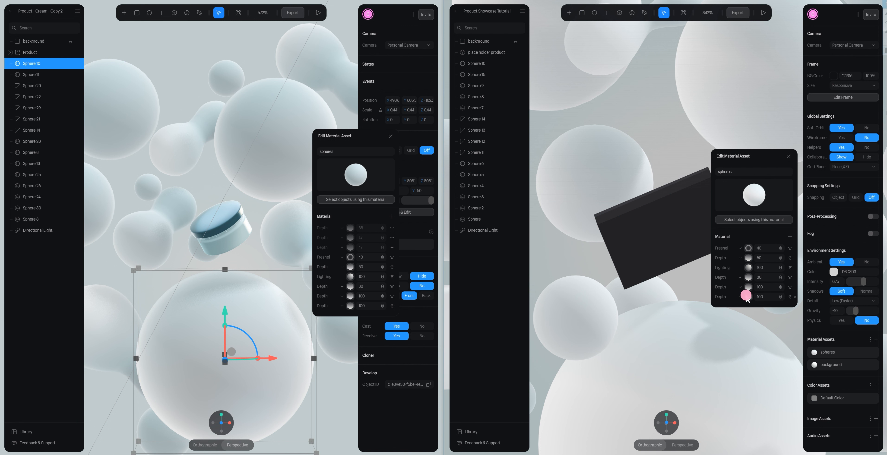
left_click(753, 239)
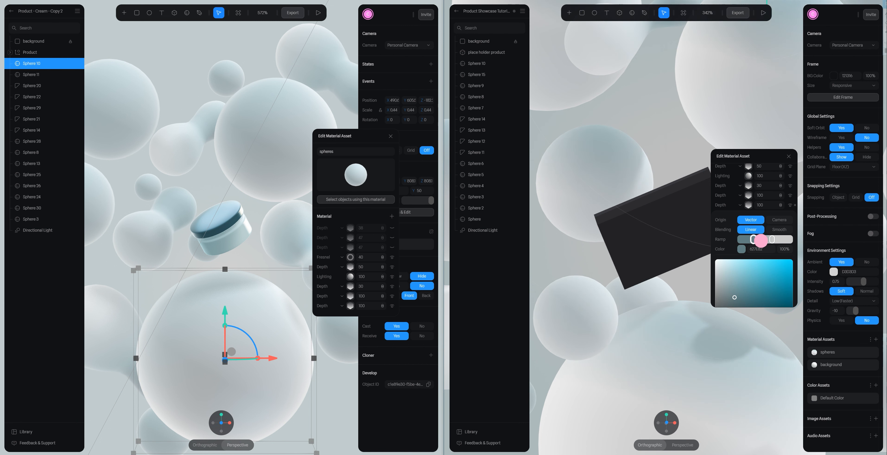
left_click_drag(760, 239, 759, 241)
left_click(774, 240)
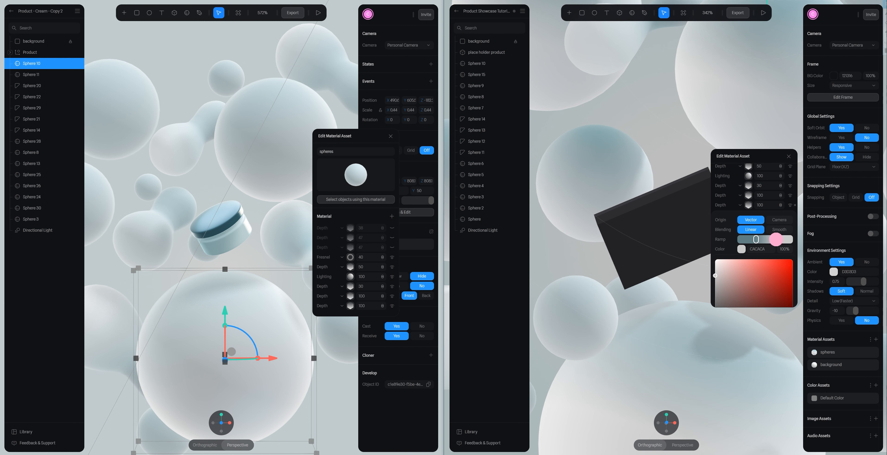
left_click_drag(756, 239, 751, 239)
scroll(662, 59, "down", 5)
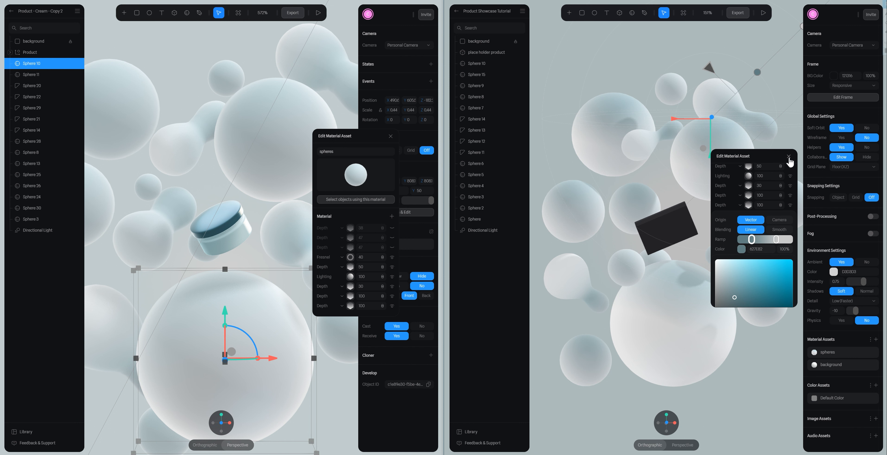
scroll(787, 165, "up", 3)
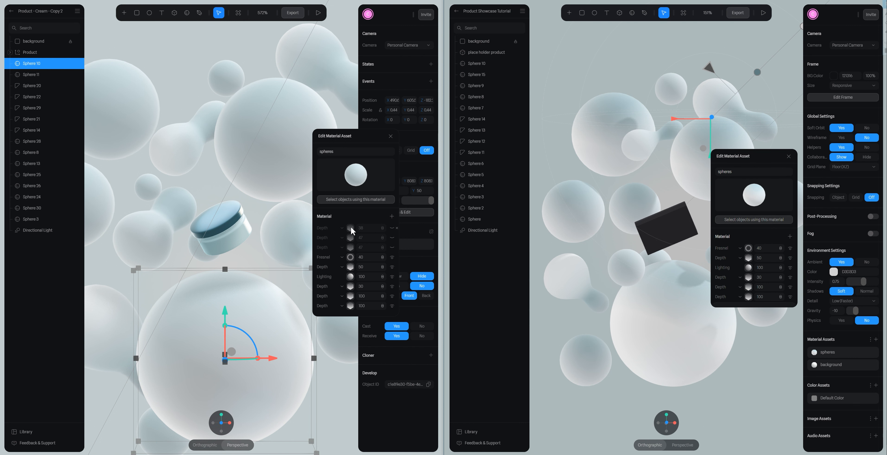
Examine the settings of the three hidden Depth layers at the top of the reference scene's spheres material
left_click(350, 247)
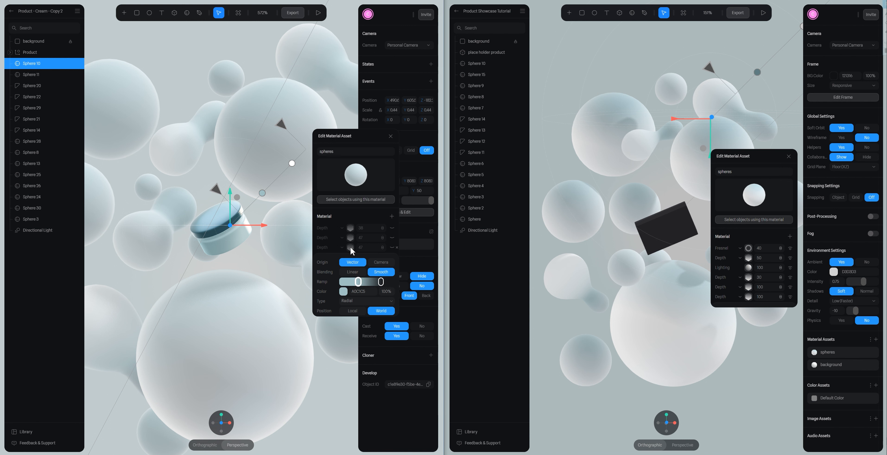
left_click(350, 237)
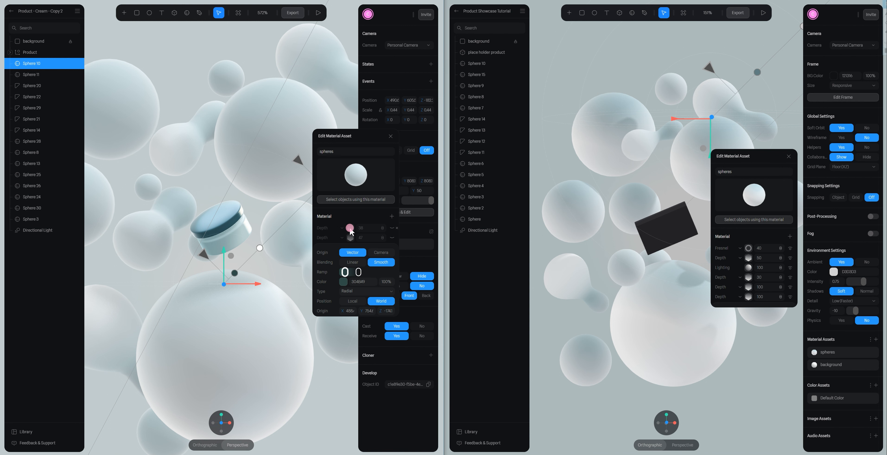
left_click(350, 228)
left_click(350, 228)
left_click(350, 247)
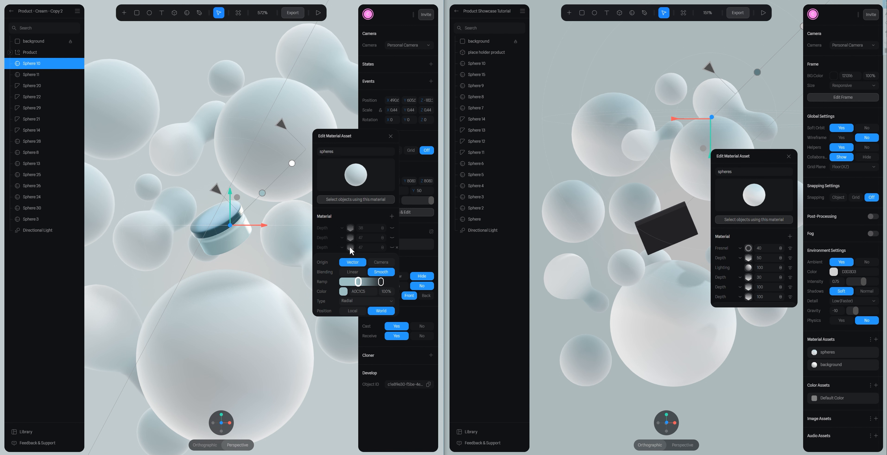
scroll(363, 255, "down", 1)
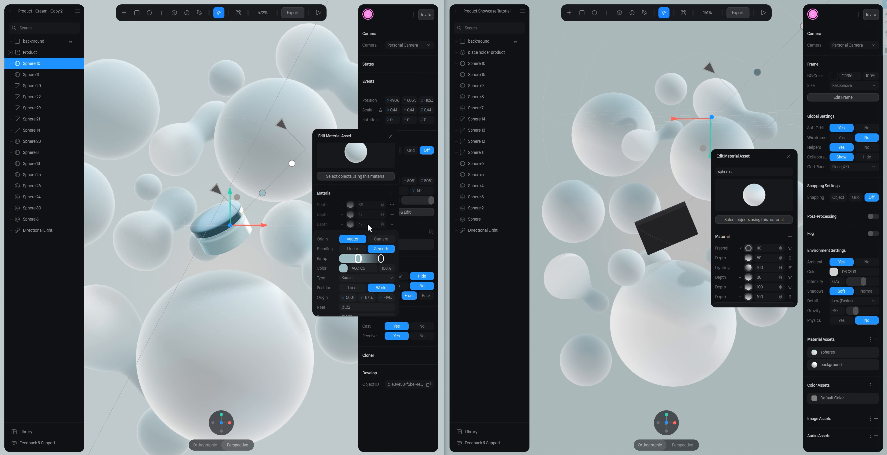
left_click(352, 224)
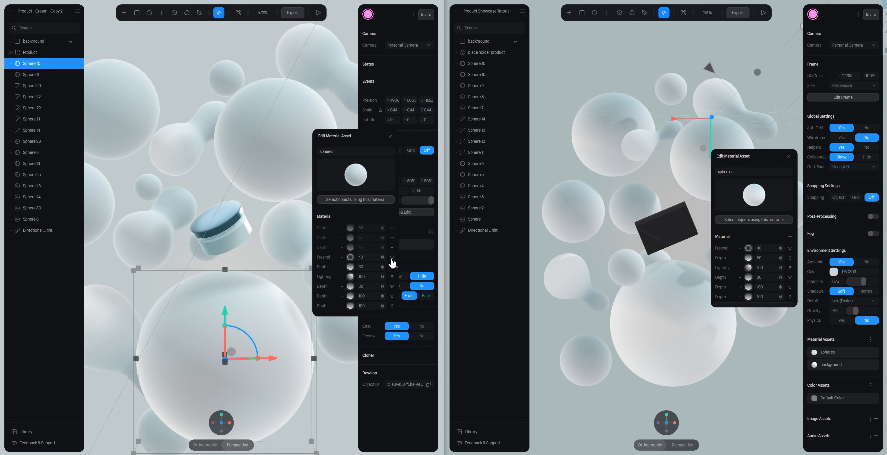
Hide the visible layers of the reference scene's spheres material and show only its third Depth layer
left_click(392, 267)
left_click(392, 276)
left_click(392, 287)
left_click(392, 296)
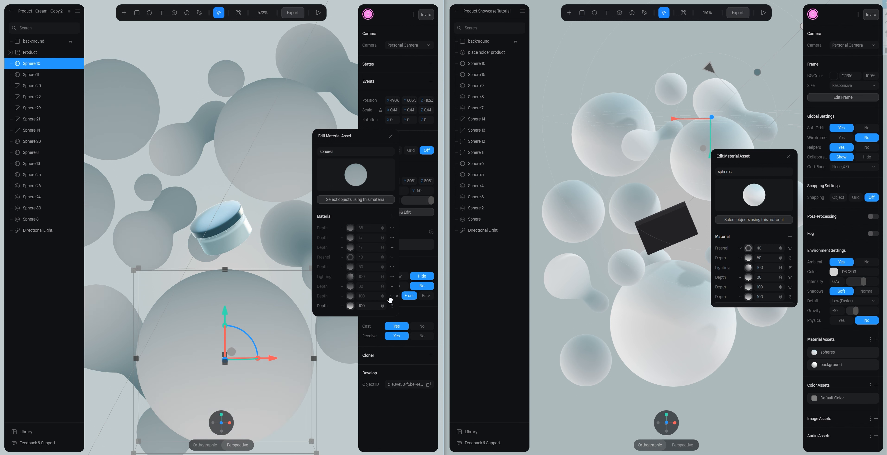
left_click(392, 306)
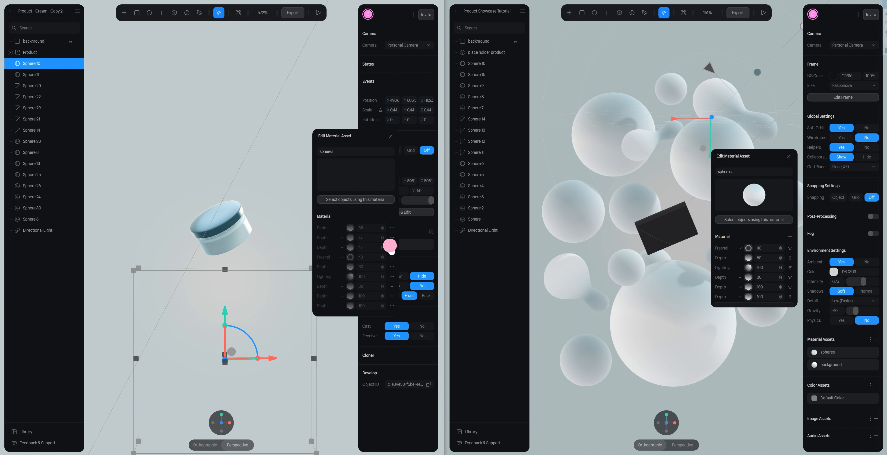
left_click(392, 247)
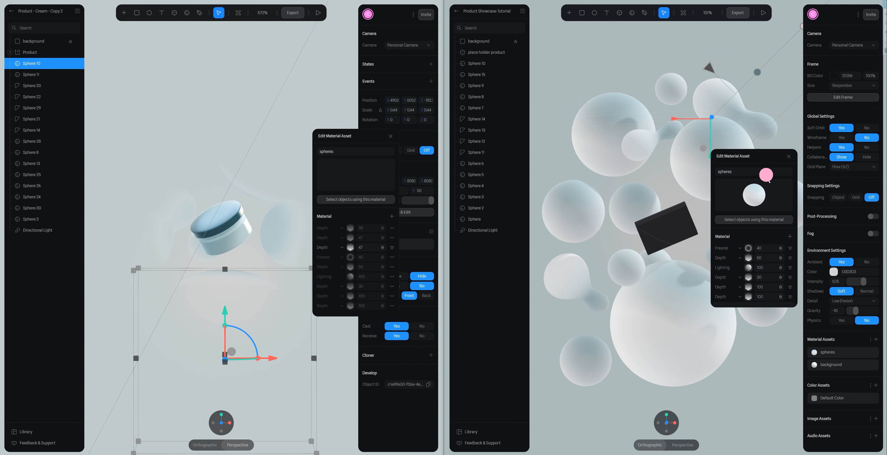
Add a Depth layer on top of the tutorial scene's spheres material and set its position to World
left_click_drag(754, 157, 771, 229)
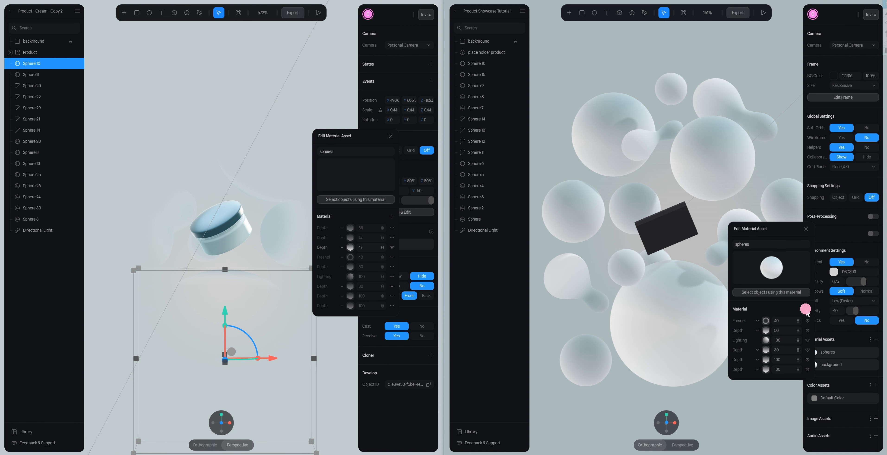
left_click(807, 309)
left_click(757, 316)
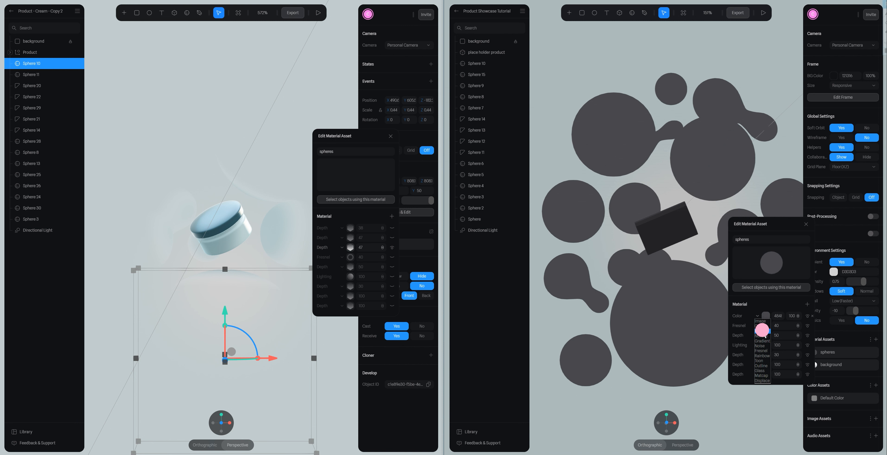
left_click(760, 329)
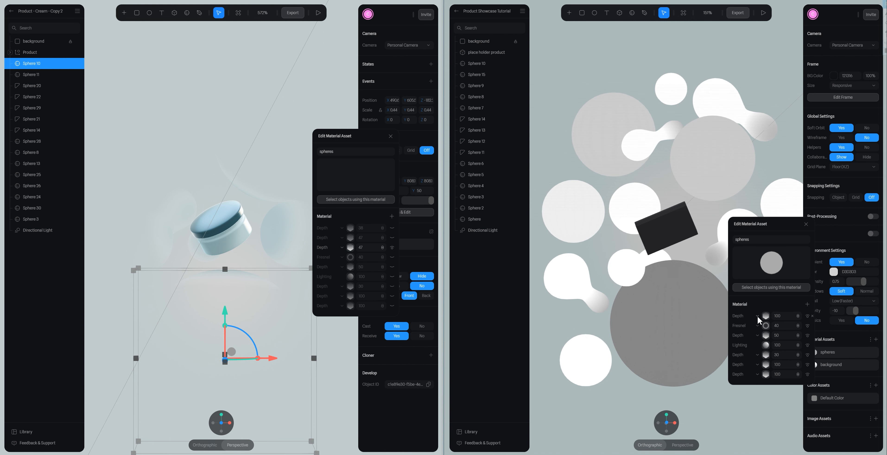
left_click(765, 315)
scroll(768, 319, "down", 1)
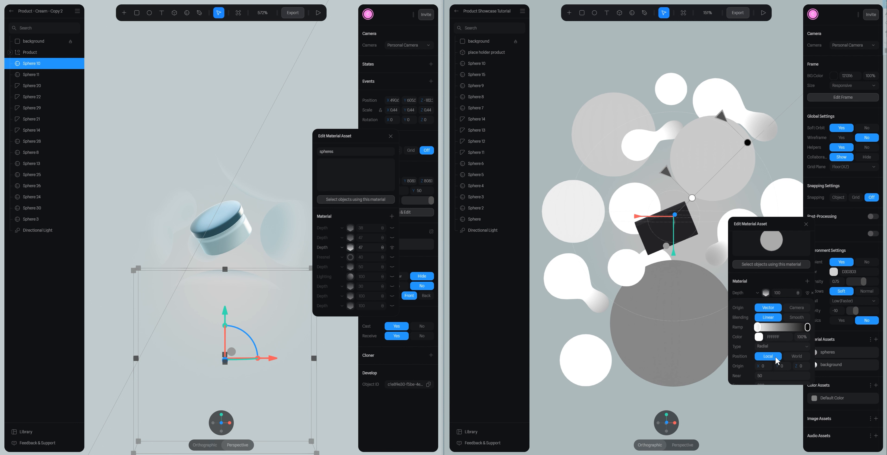
left_click(799, 358)
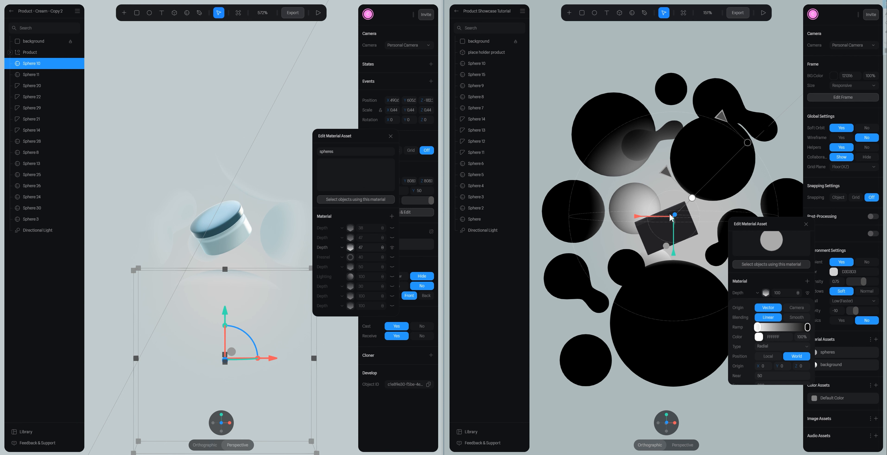
Move the new Depth layer's origin onto the placeholder product, reduce its outer radius slightly and raise its Near distance to about 86
left_click_drag(668, 247, 640, 277)
mouse_move(672, 266)
left_mouse_down()
mouse_move(669, 277)
mouse_move(660, 259)
left_mouse_up()
scroll(661, 258, "down", 3)
left_click_drag(711, 219, 728, 247, "alt")
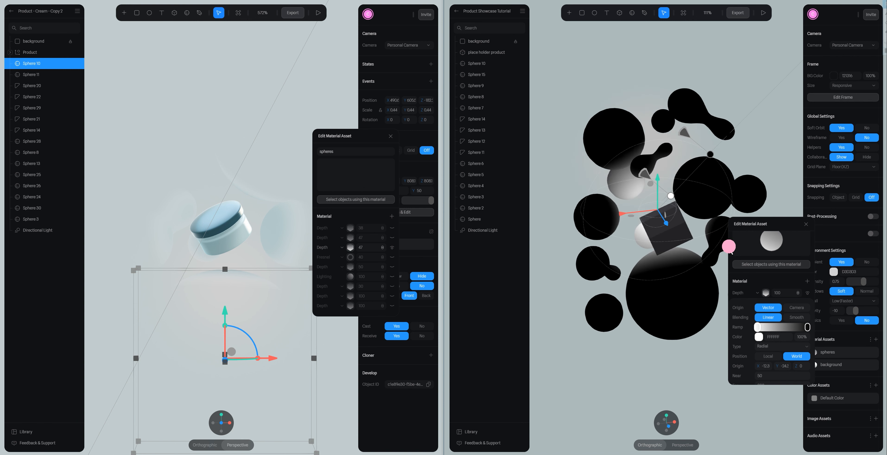
left_click_drag(662, 219, 689, 190)
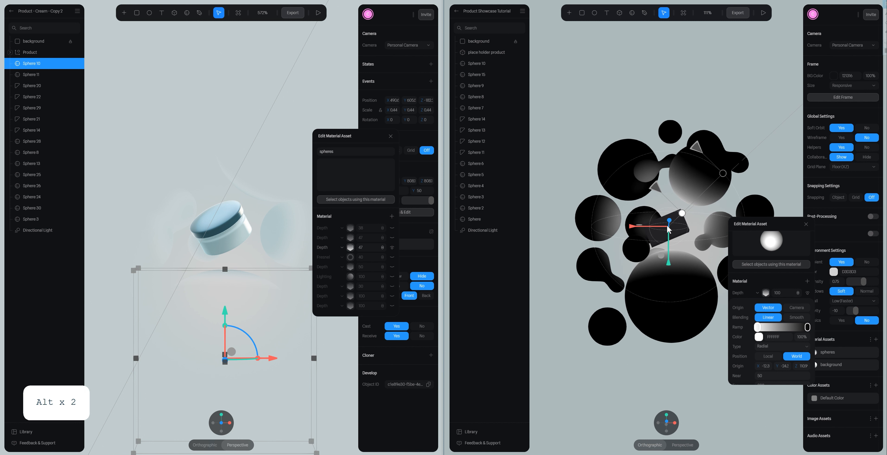
mouse_move(661, 255)
left_mouse_down()
mouse_move(652, 261)
mouse_move(658, 256)
left_mouse_up()
scroll(679, 227, "up", 3)
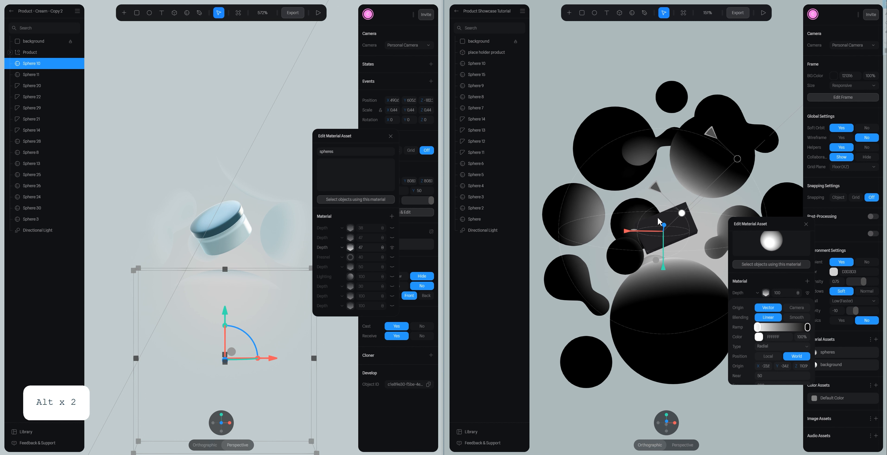
mouse_move(709, 132)
left_mouse_down()
mouse_move(734, 111)
mouse_move(707, 135)
left_mouse_up()
left_click_drag(655, 187, 669, 175)
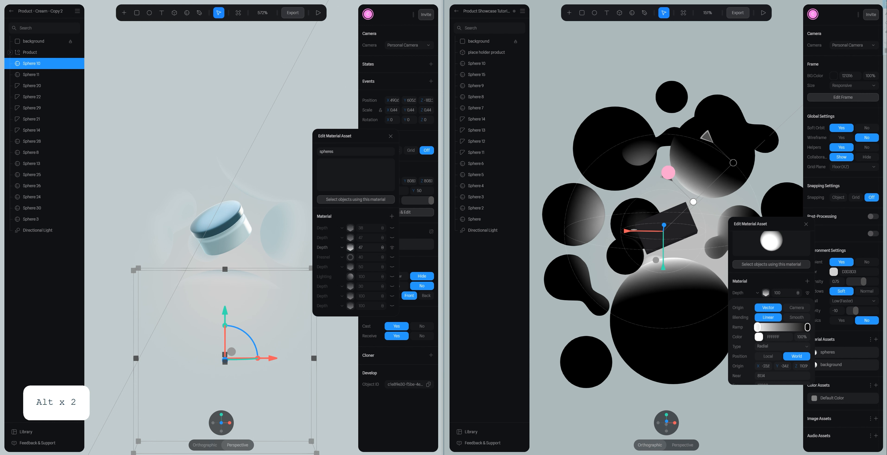
Copy the light teal ramp color of the reference scene's third Depth layer to the new Depth layer's white ramp stop
left_click(350, 247)
left_click(343, 291)
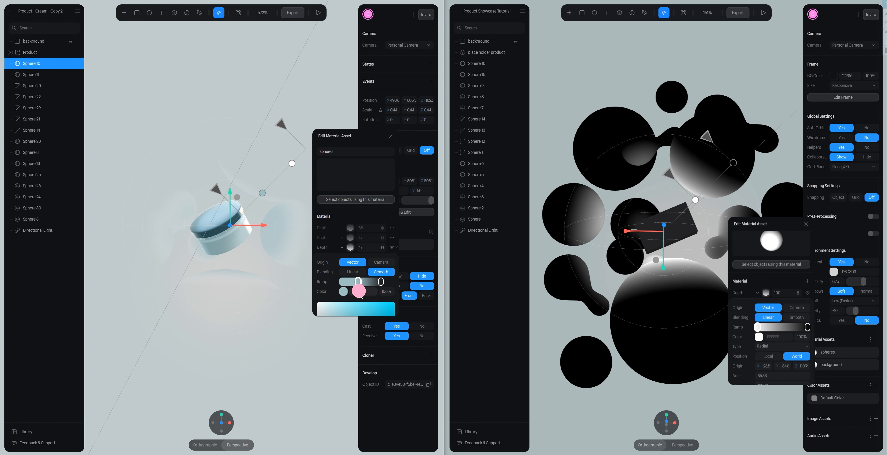
double_click(358, 291)
key("ctrl+c")
left_click(774, 337)
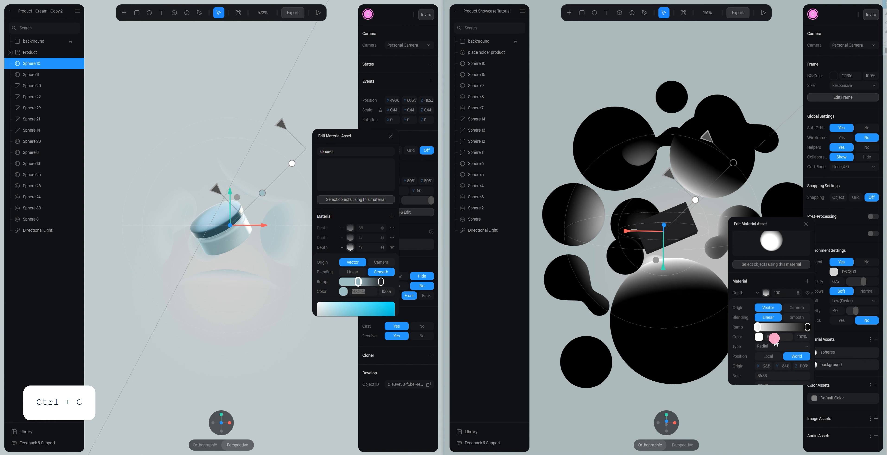
key("ctrl+v")
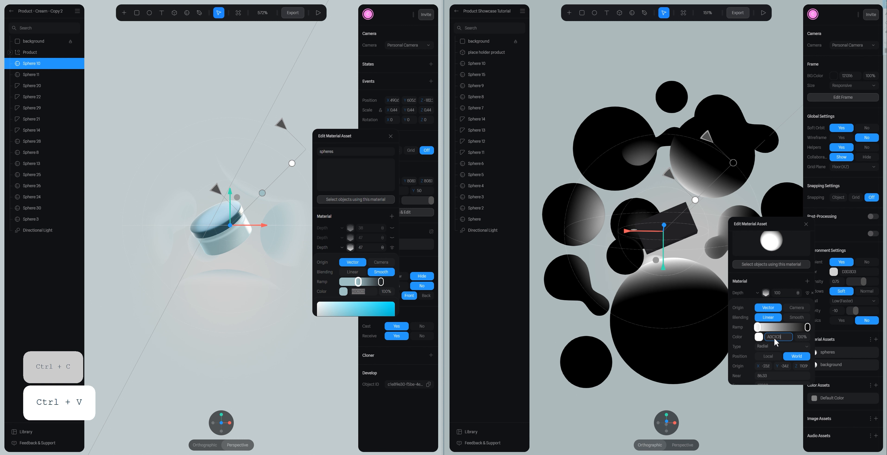
key("Return")
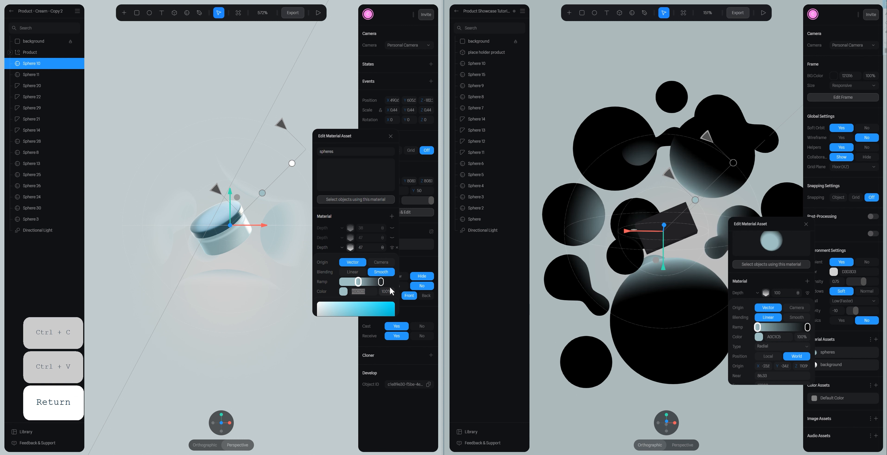
Paste the copied teal A0C1C5 onto the new Depth layer's black ramp stop and set that stop's opacity to 0%
left_click(809, 327)
left_click(777, 337)
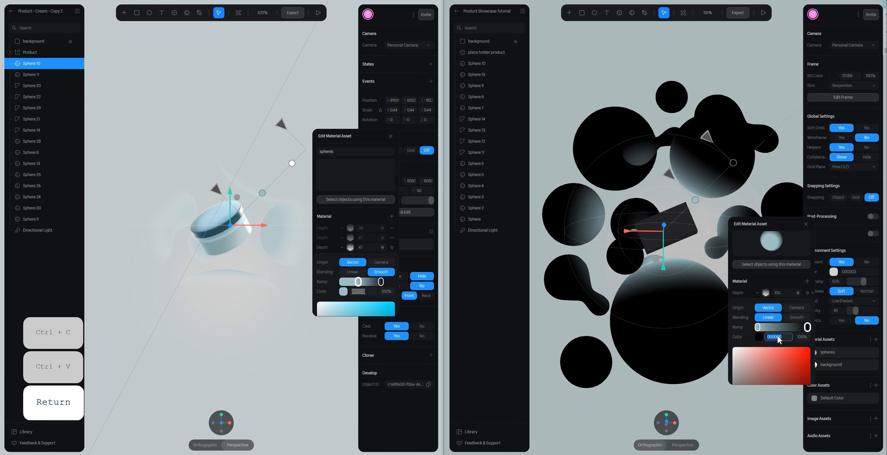
key("ctrl+v")
key("Return")
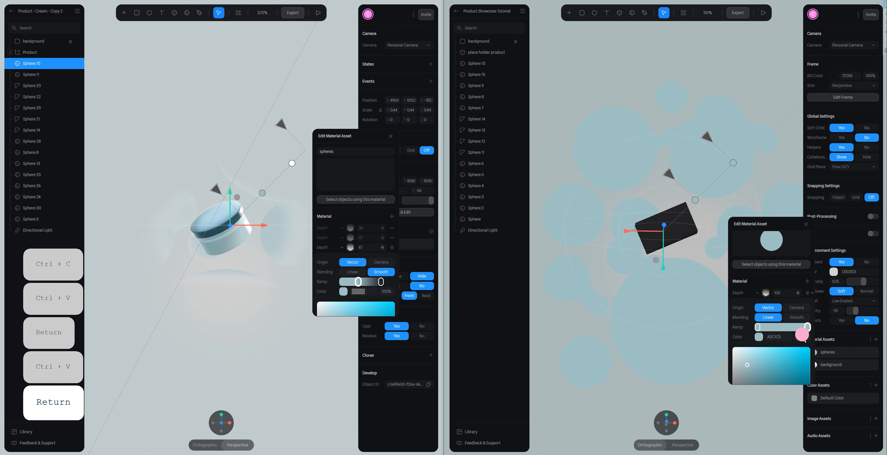
left_click(801, 337)
type("0")
key("Return")
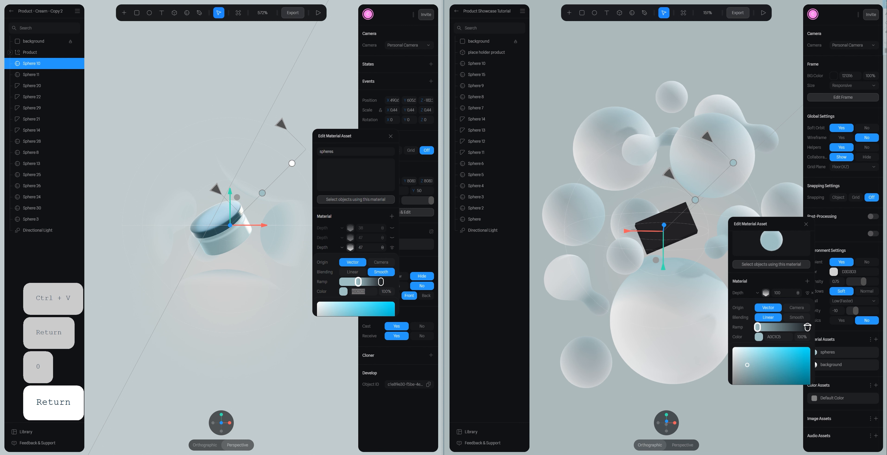
Collapse the top Depth layer's settings and hide every other layer of the tutorial scene's spheres material
left_click(766, 293)
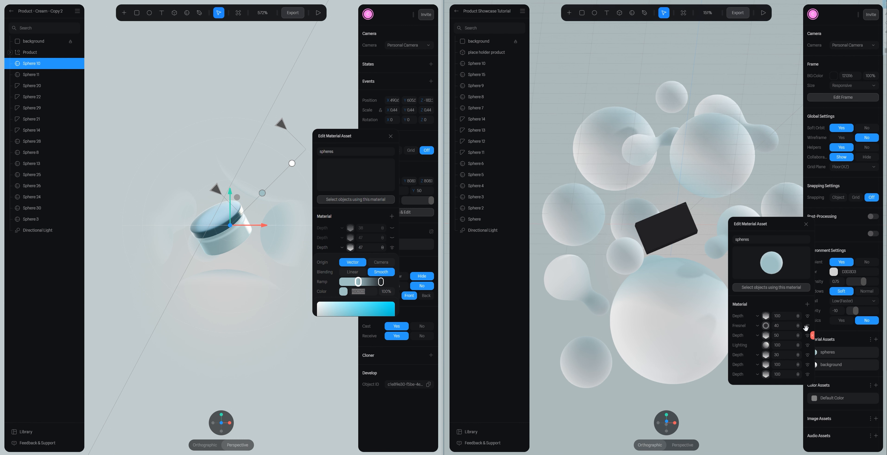
left_click(808, 325)
left_click(807, 335)
left_click(807, 345)
left_click(807, 354)
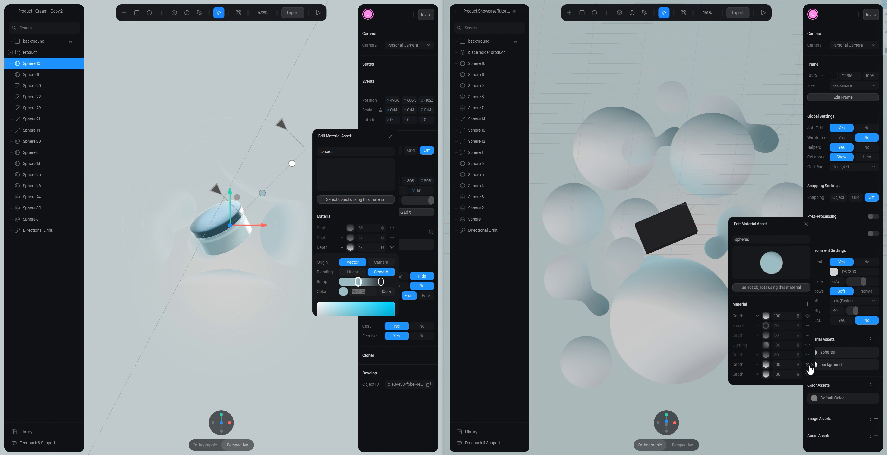
left_click(807, 365)
left_click(807, 374)
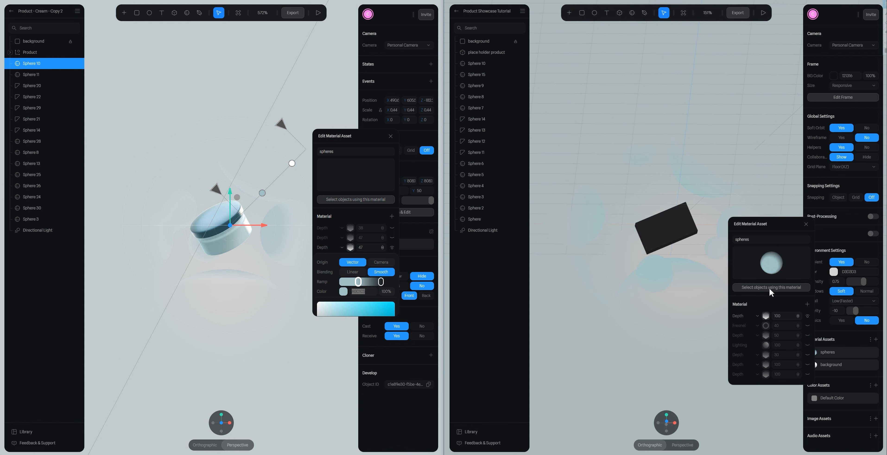
Enlarge the inner radius of the tutorial material's top Depth layer, raising its Near distance to about 125
left_click(770, 288)
left_click(766, 315)
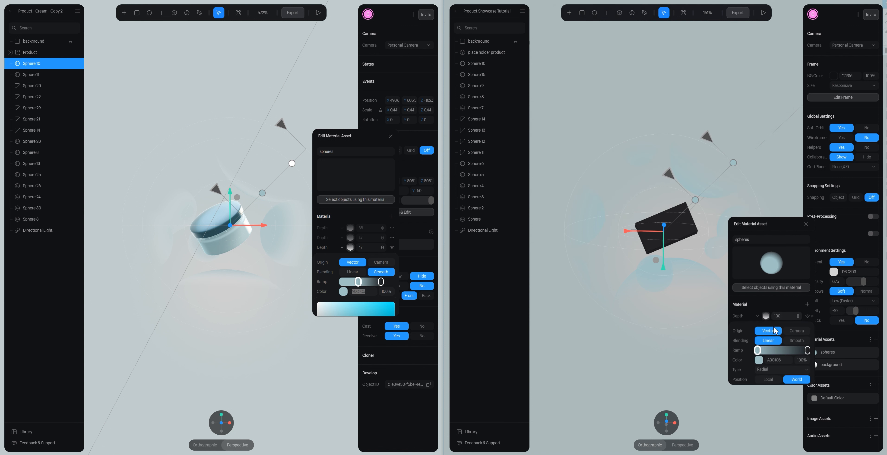
left_click(764, 315)
left_click(666, 228)
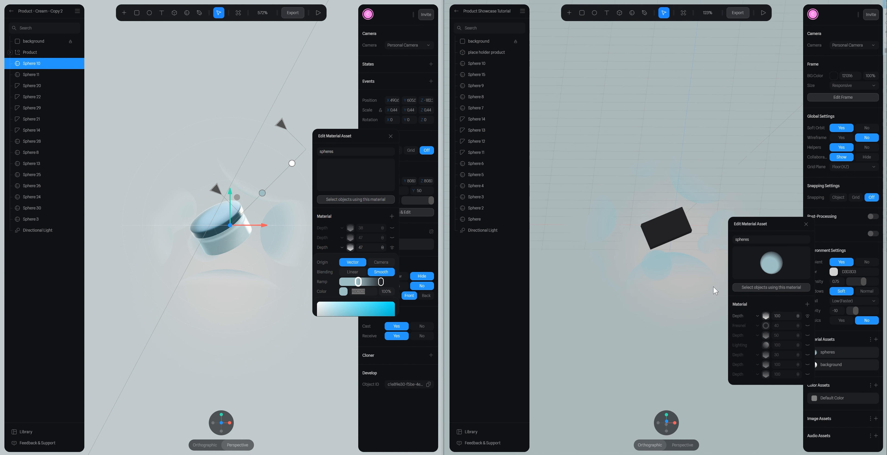
left_click(765, 314)
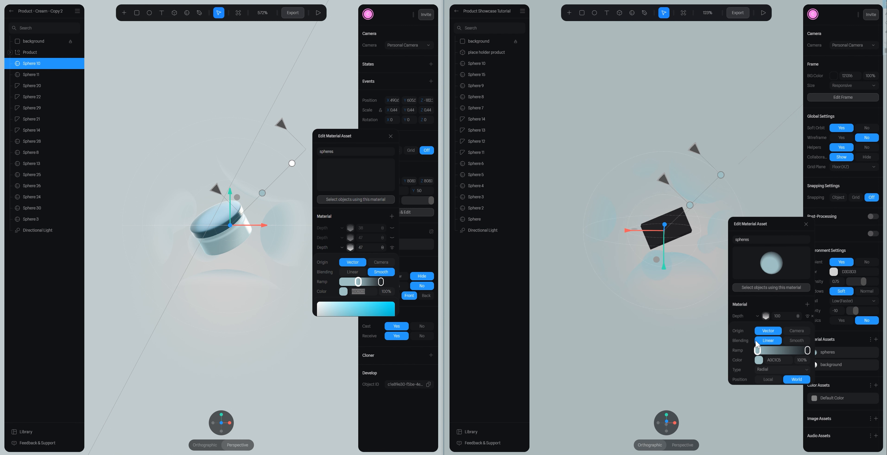
mouse_move(665, 178)
left_mouse_down()
mouse_move(715, 124)
mouse_move(694, 149)
left_mouse_up()
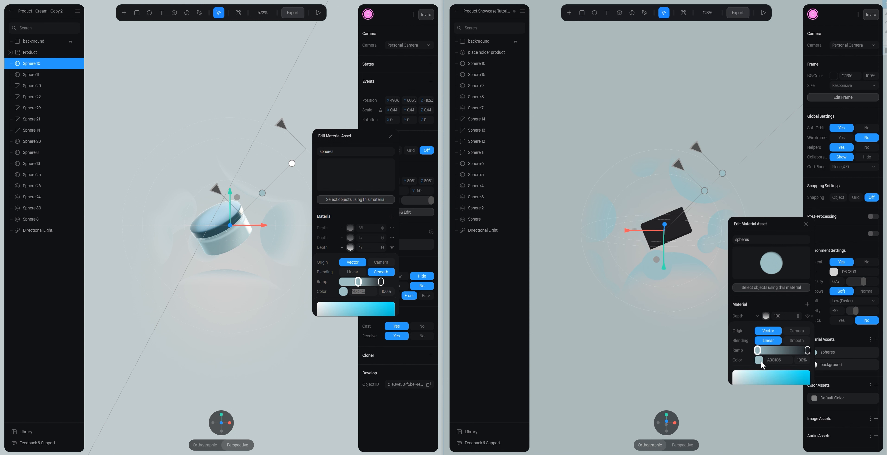
Adjust the top Depth layer's opaque ramp color to a greyer blue, A6B7BB
left_click(759, 359)
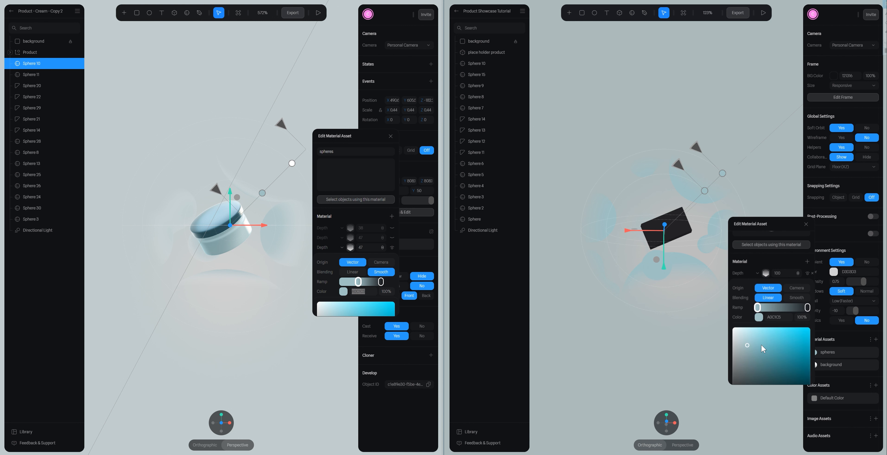
left_click_drag(749, 331, 741, 334)
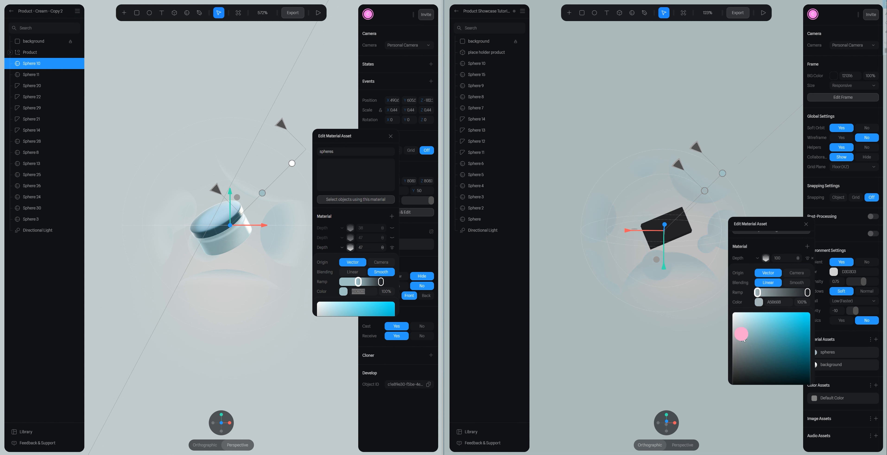
scroll(758, 335, "down", 2)
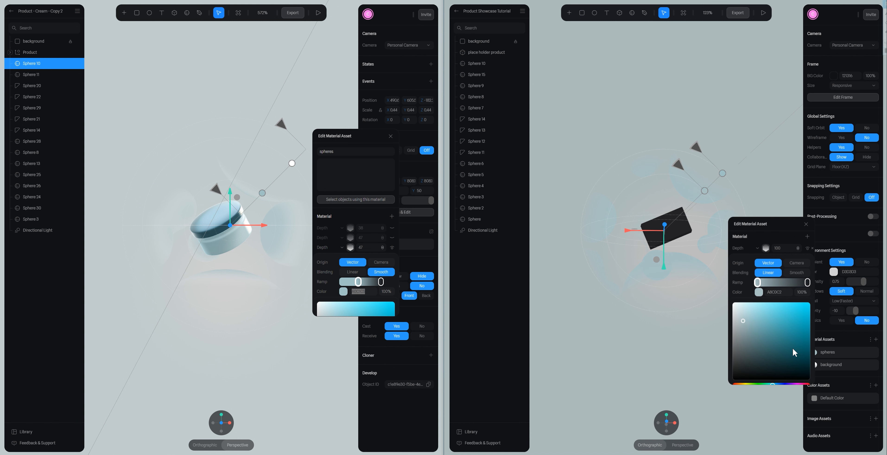
left_click_drag(772, 356, 775, 357)
left_click(773, 354)
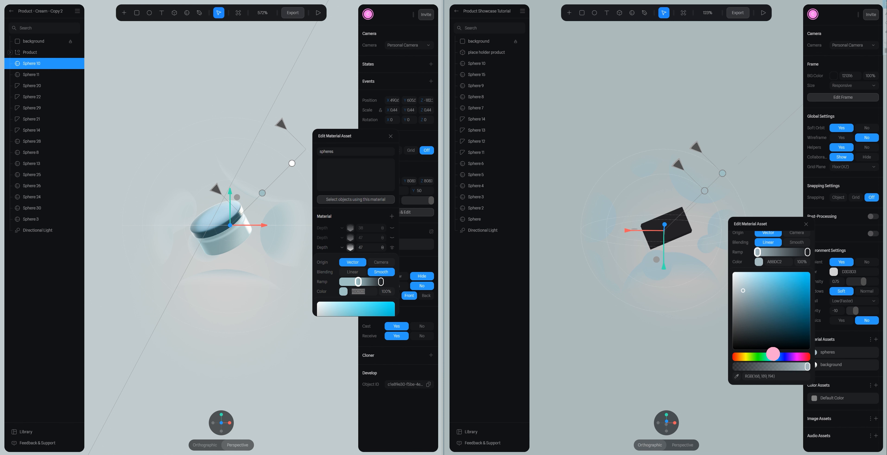
left_click_drag(748, 299, 742, 301)
left_click(775, 260)
left_click(807, 252)
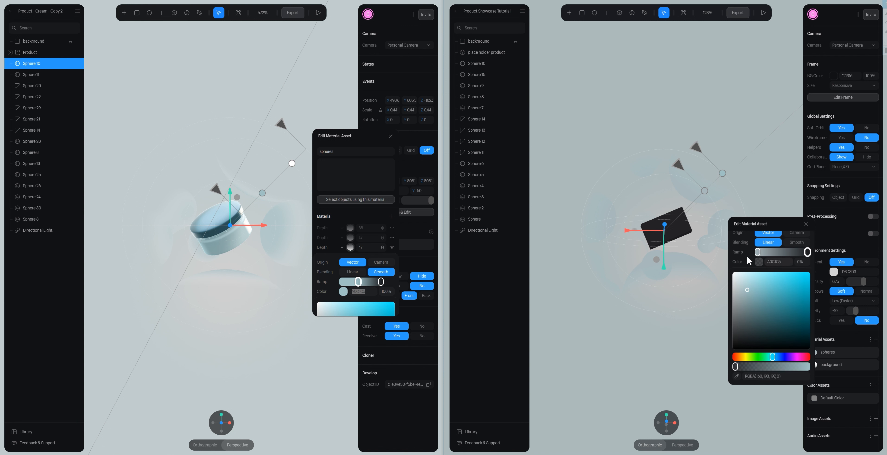
left_click(757, 252)
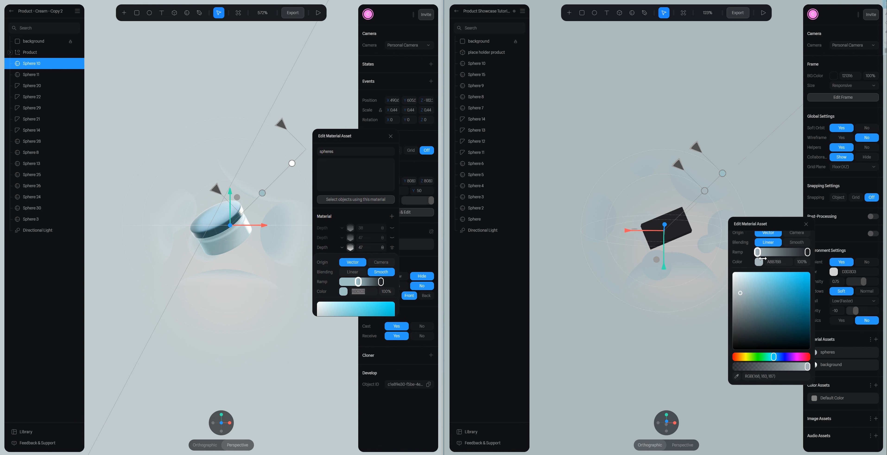
Try a red hue on the top Depth layer's opaque ramp stop and undo it
left_click_drag(802, 357, 809, 357)
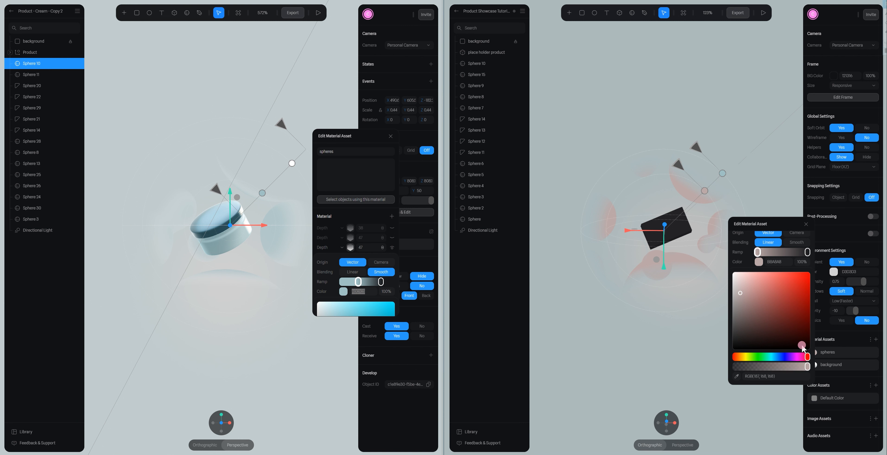
scroll(708, 155, "up", 3)
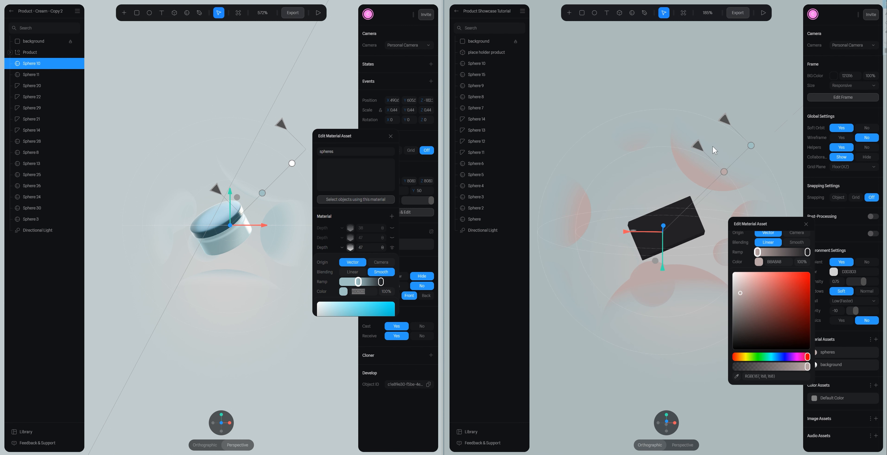
key("ctrl+z")
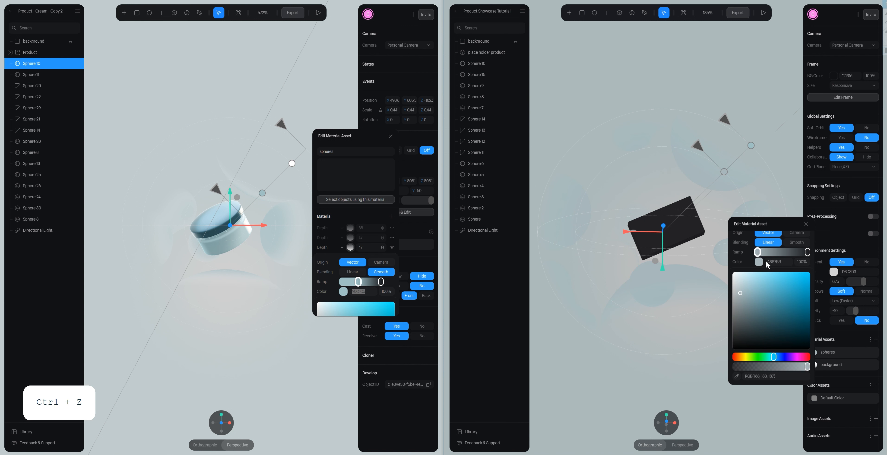
Copy the opaque ramp stop's A6B7BB color to the top Depth layer's transparent ramp stop
left_click(777, 263)
key("ctrl+c")
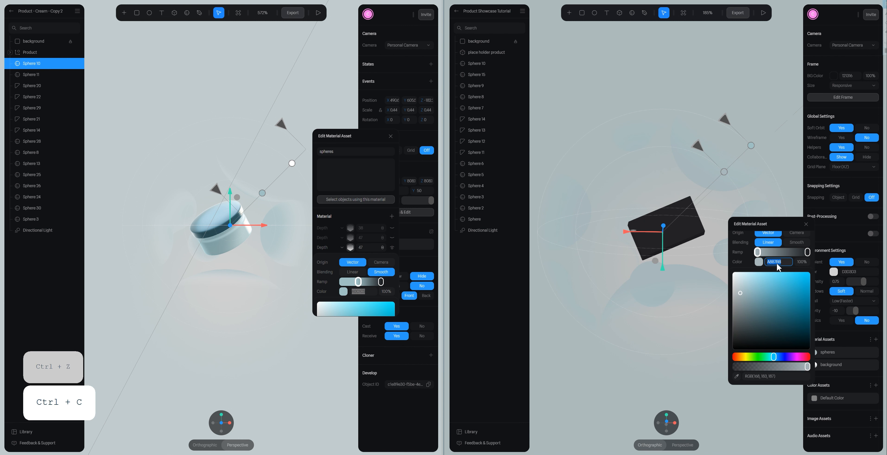
left_click(807, 255)
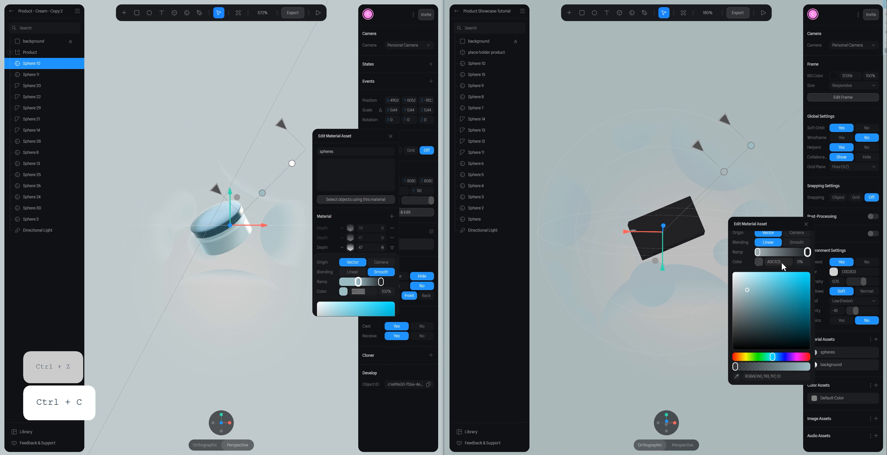
key("ctrl+v")
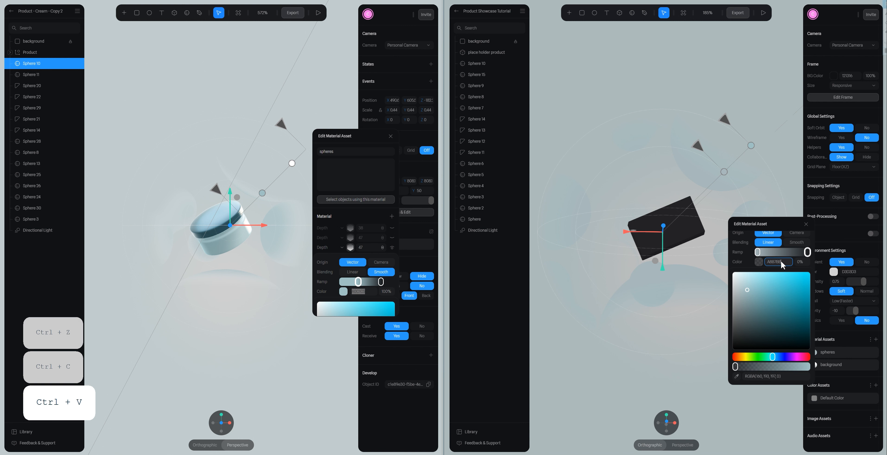
key("Return")
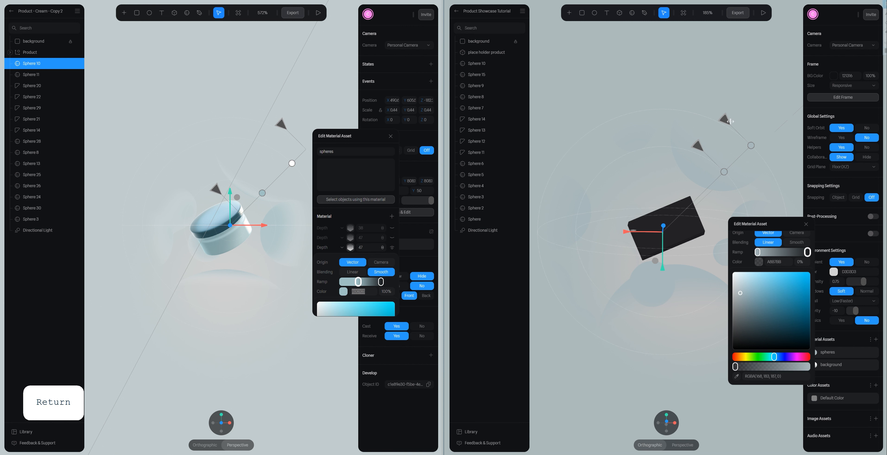
Change the transparent ramp stop to light grey CDCDCD and copy that color to the opaque stop
left_click_drag(739, 295, 733, 287)
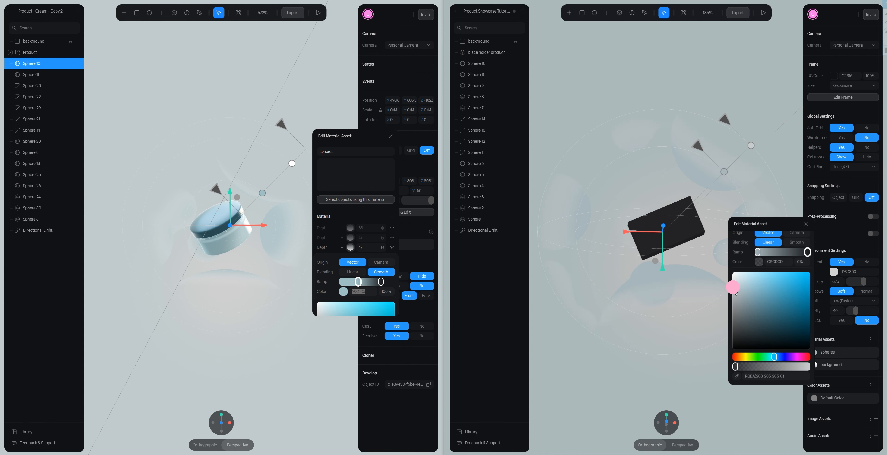
left_click(778, 262)
key("ctrl+c")
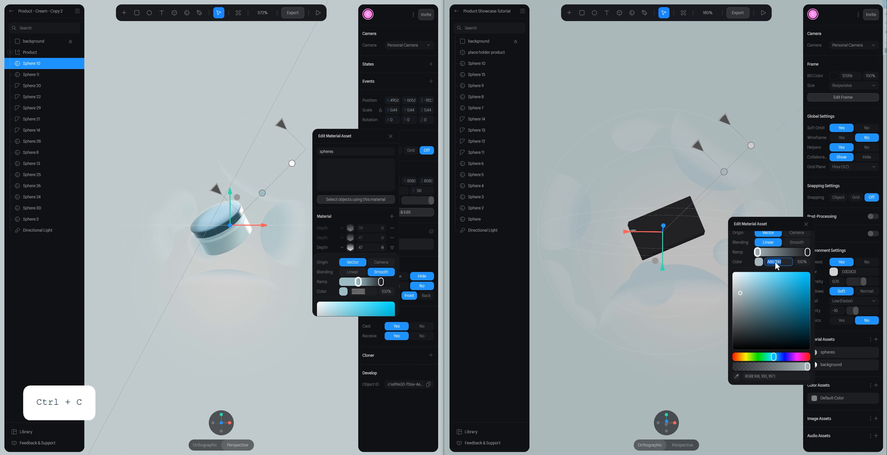
key("ctrl+v")
key("Return")
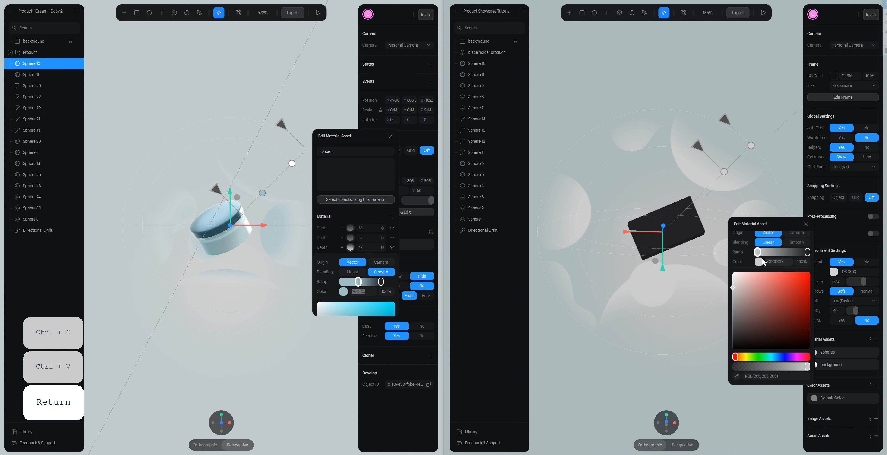
Tint the opaque ramp stop to a pale grey-cyan, BCC7C7, and copy that color to the transparent stop
left_click(771, 355)
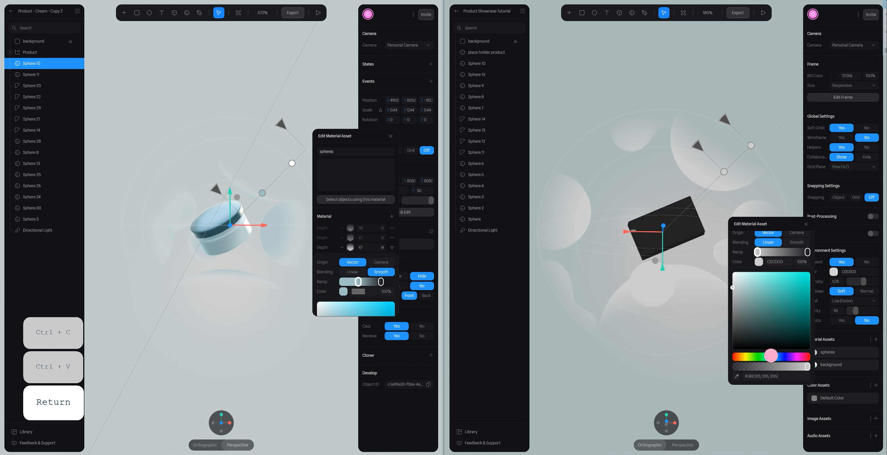
left_click(735, 288)
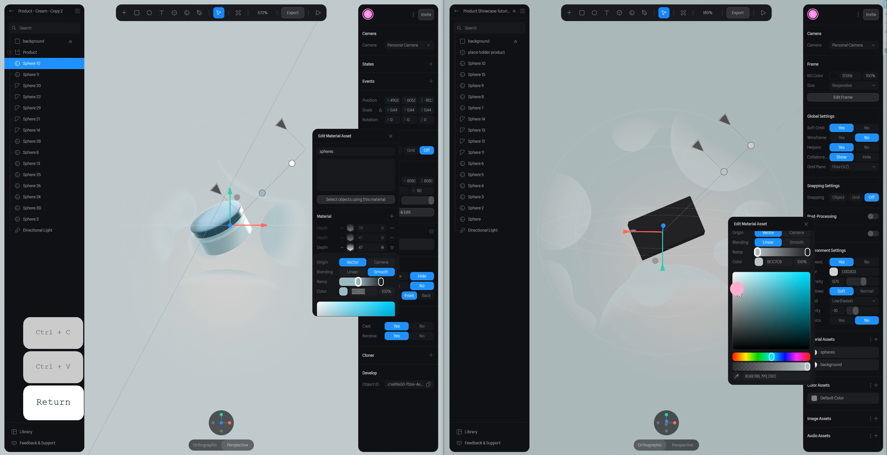
left_click(779, 262)
key("ctrl+c")
left_click(806, 252)
left_click(785, 262)
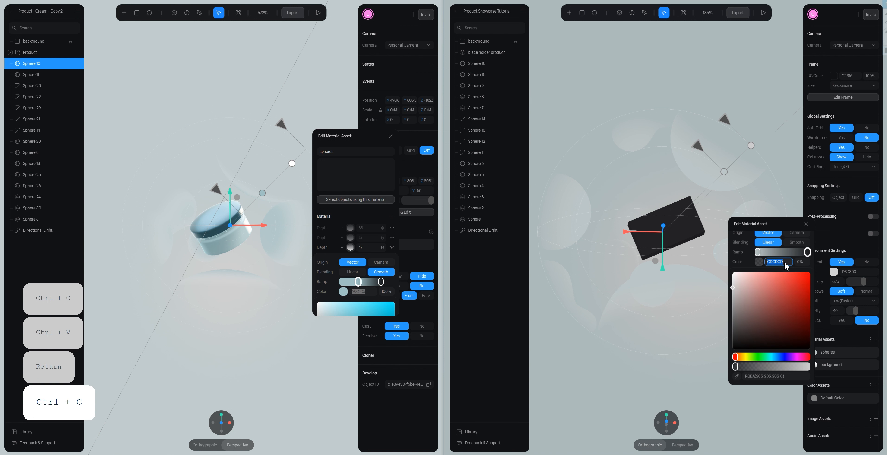
key("ctrl+v")
key("Return")
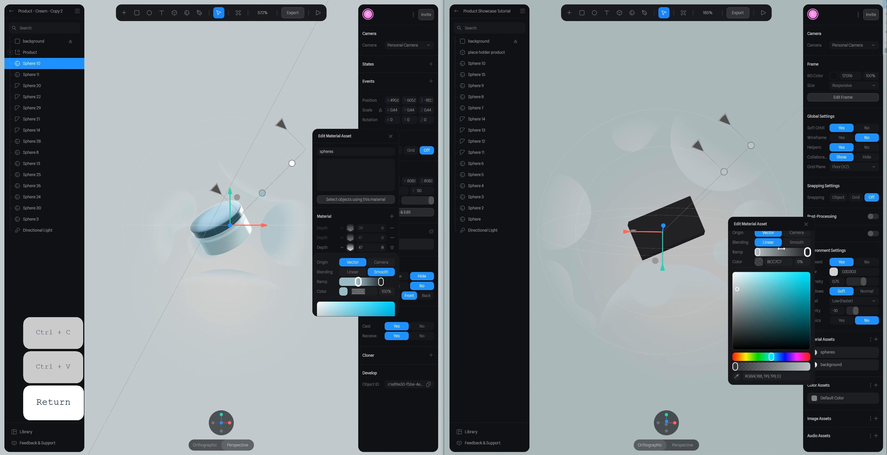
Set the top Depth layer's opacity to 50 and collapse its settings
scroll(781, 249, "up", 2)
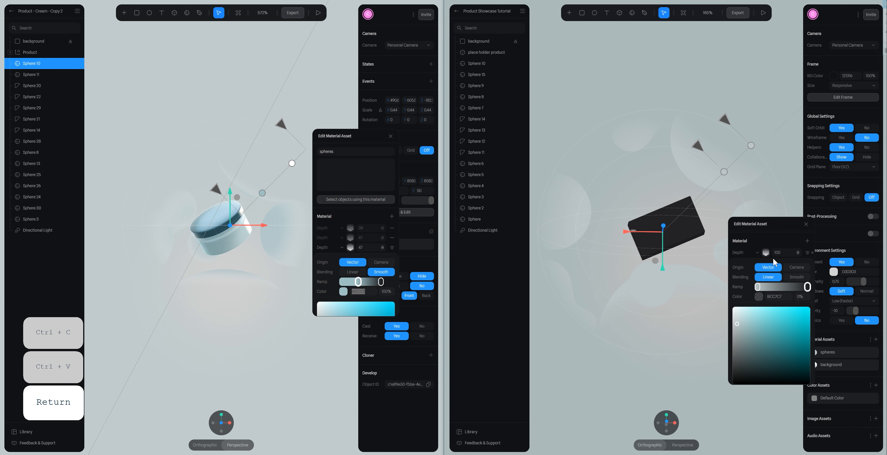
left_click(785, 252)
type("50")
key("Return")
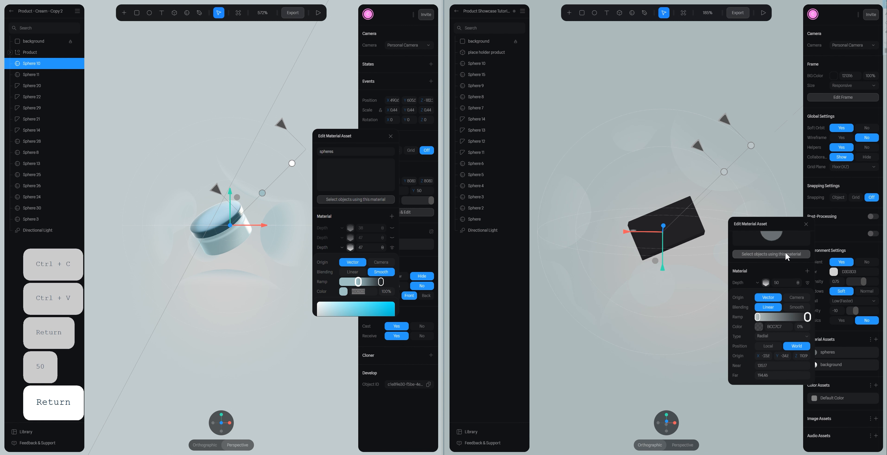
left_click(756, 283)
left_click(768, 283)
left_click(766, 283)
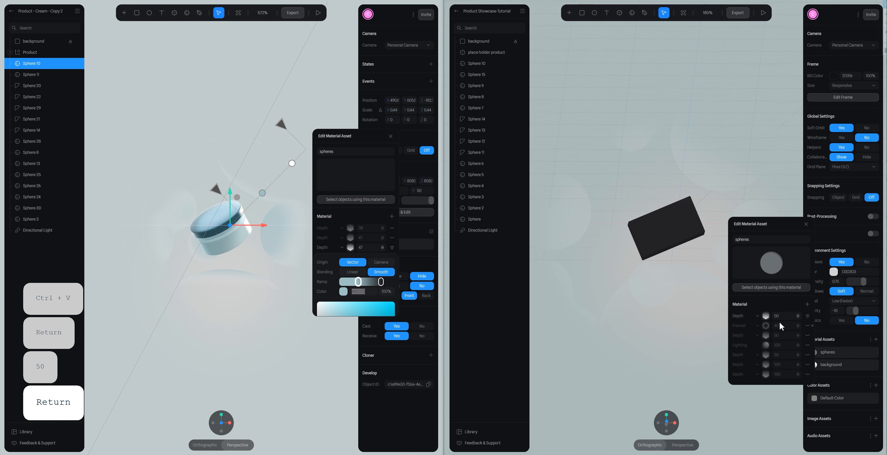
Show all the hidden Fresnel, Depth and Lighting layers of the tutorial scene's spheres material again
left_click(808, 325)
left_click(808, 336)
left_click(807, 346)
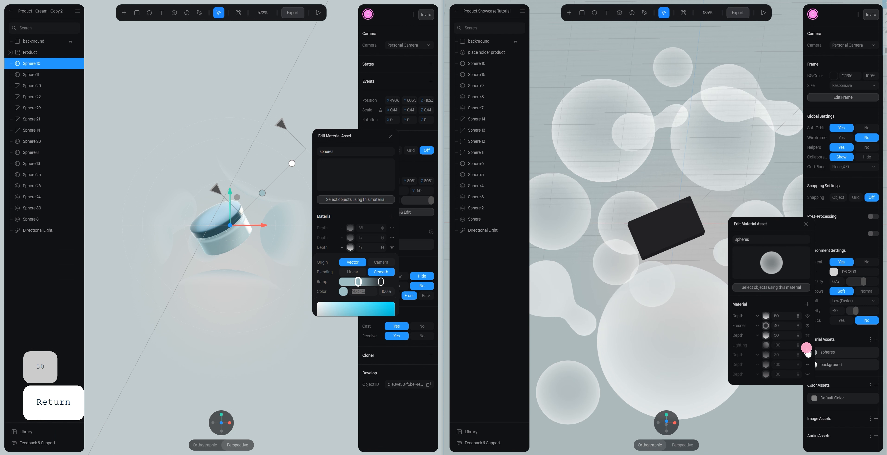
left_click(807, 355)
left_click(808, 365)
left_click(808, 374)
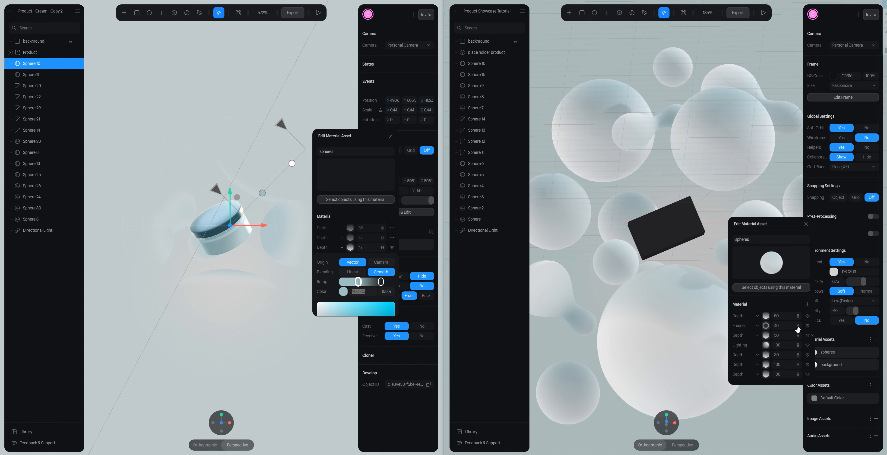
In the reference scene's spheres material, collapse and hide the third Depth layer and show the second one instead
left_click(351, 248)
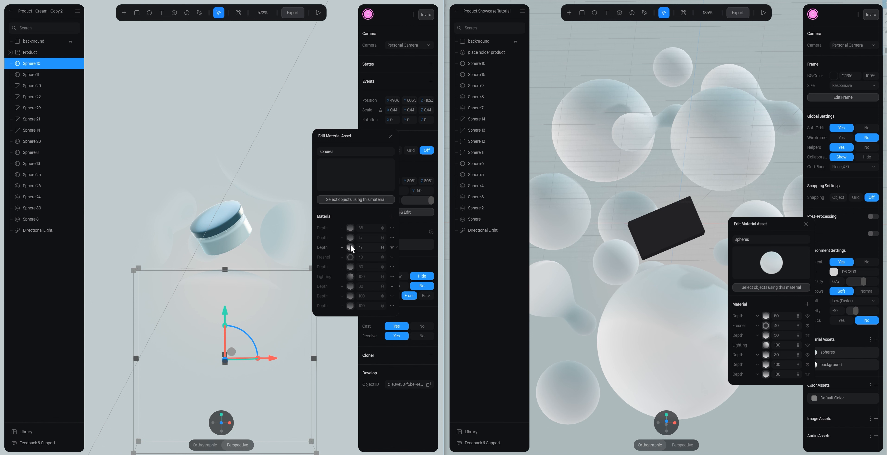
left_click(392, 247)
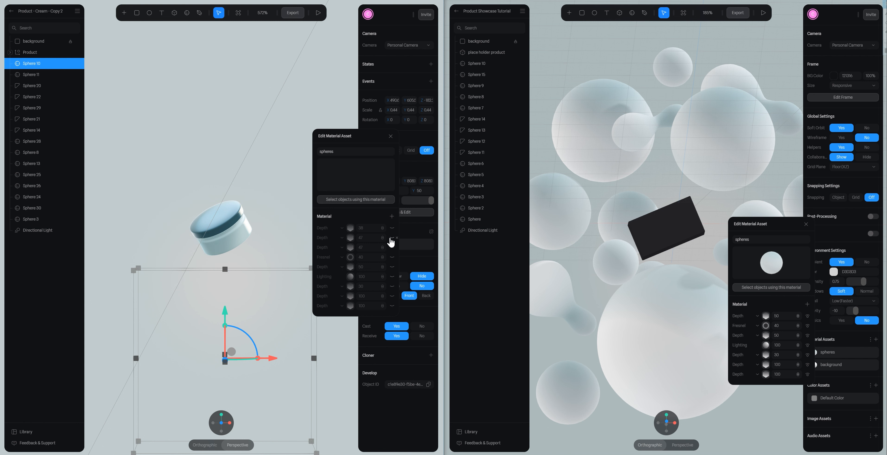
left_click(392, 238)
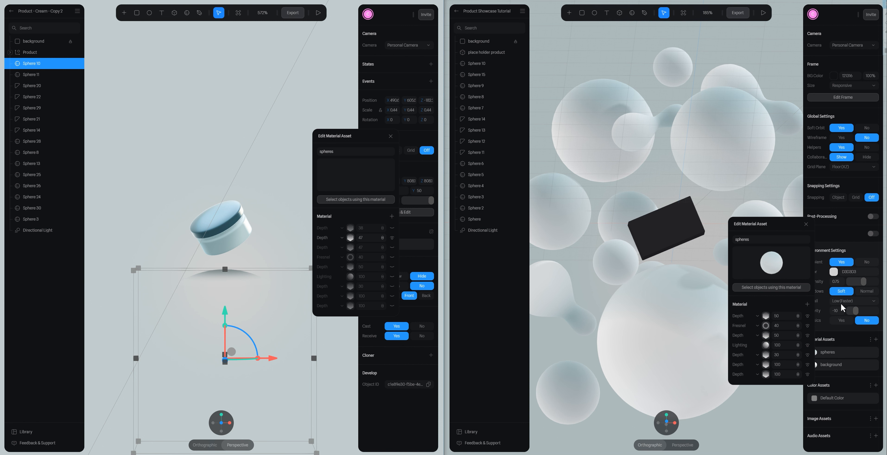
Duplicate the top Depth layer of the tutorial scene's spheres material and open the settings of the new top layer
left_click(766, 315)
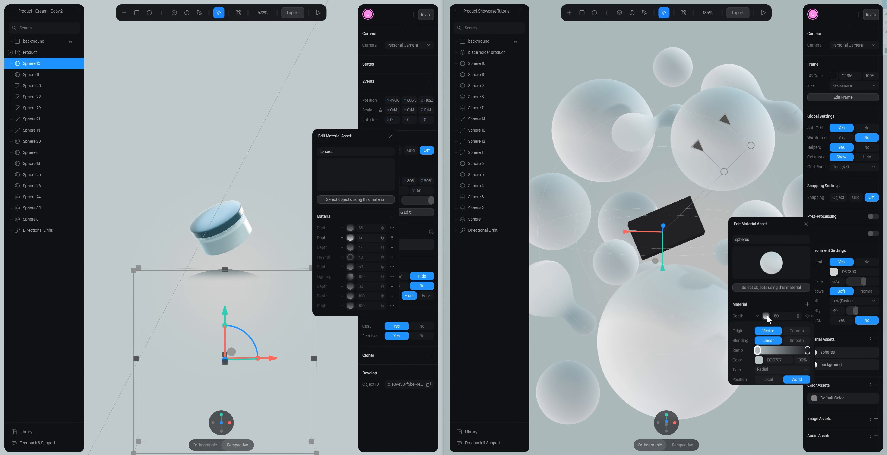
right_click(766, 315)
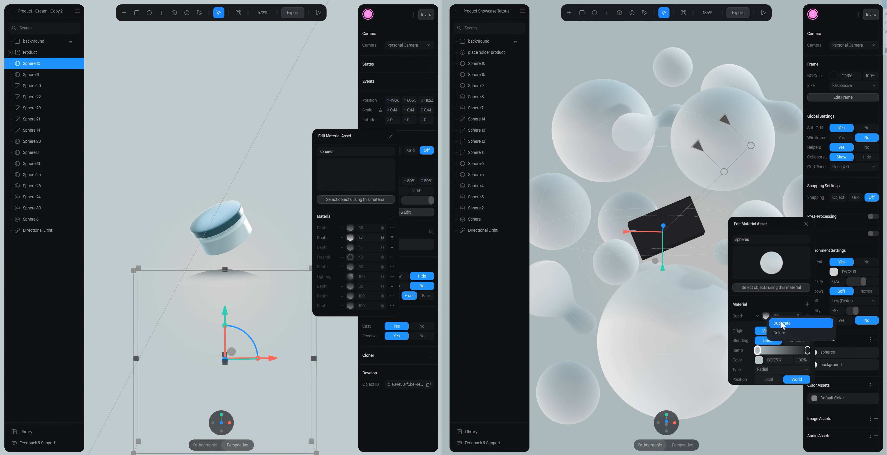
left_click(781, 322)
left_click(767, 312)
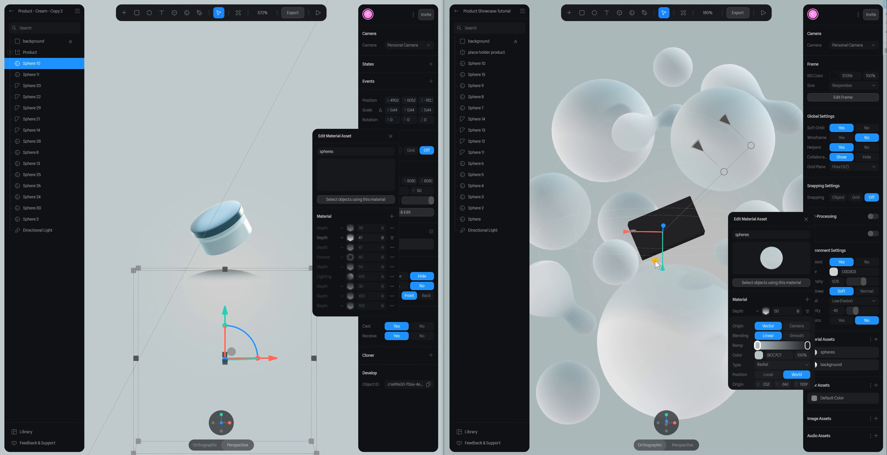
Shift the new Depth layer's origin slightly downward, raise its opacity to 100 and color its opaque ramp stop bright cyan
left_click_drag(662, 268, 662, 276)
left_click_drag(775, 310, 819, 311)
left_click(760, 356)
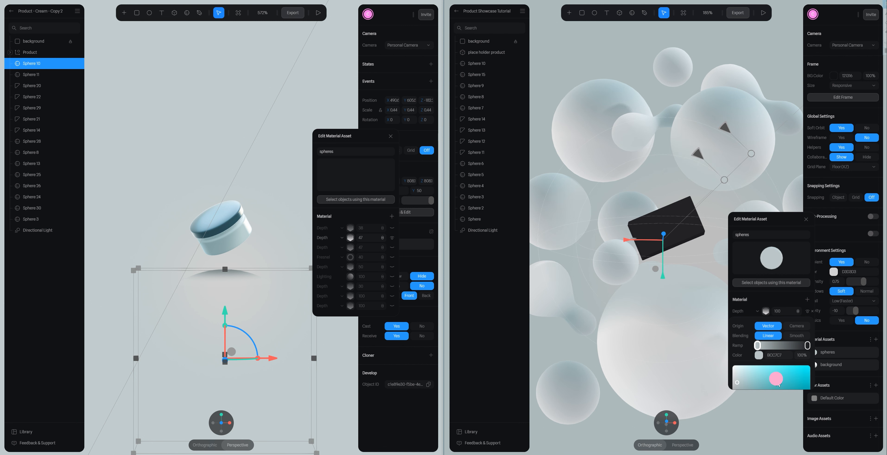
left_click_drag(776, 379, 830, 371)
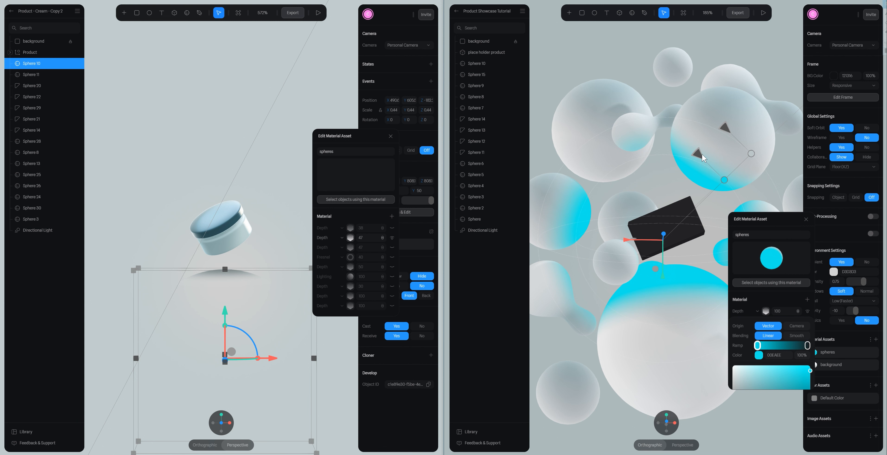
Shrink the new Depth layer's near and far range and move its origin to the top of the large sphere below the product
left_click_drag(697, 153, 668, 195)
left_click_drag(725, 130, 695, 179)
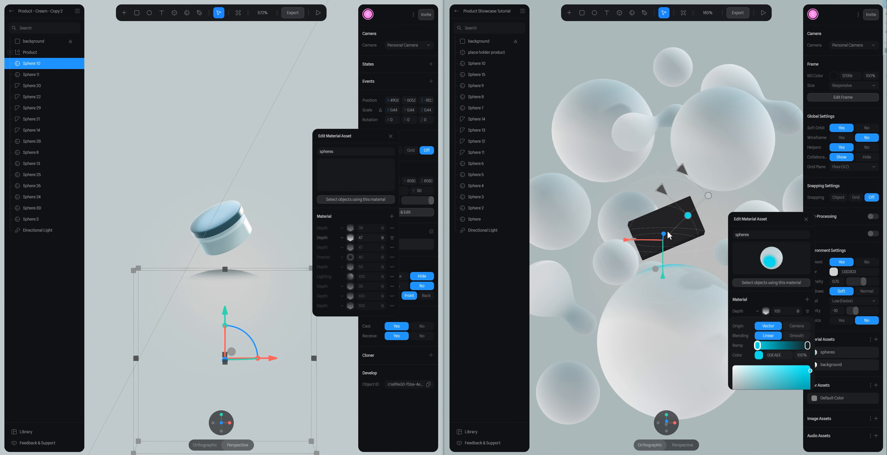
left_click_drag(656, 269, 660, 291)
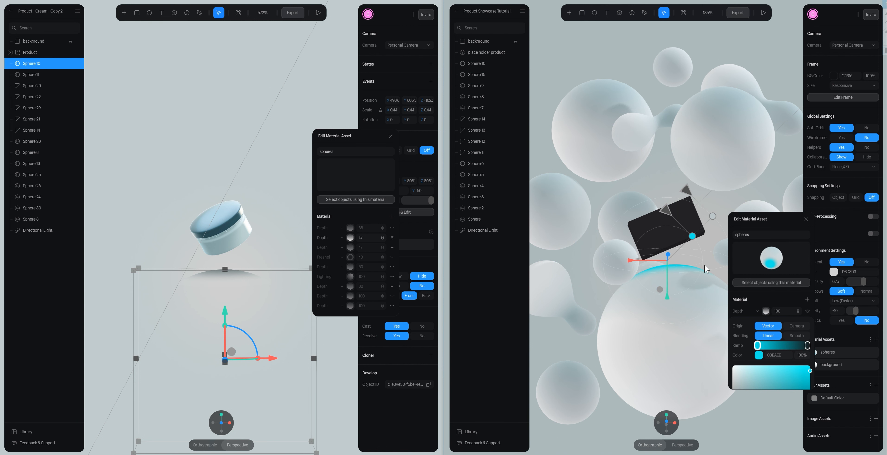
left_click_drag(704, 272, 708, 290, "alt")
left_click_drag(676, 266, 684, 276)
mouse_move(686, 278)
left_mouse_down("alt")
mouse_move(704, 289)
mouse_move(703, 279)
left_mouse_up("alt")
Copy the dark teal ramp color from the reference's second Depth layer to the opaque stop of the new tutorial layer
left_click(761, 355)
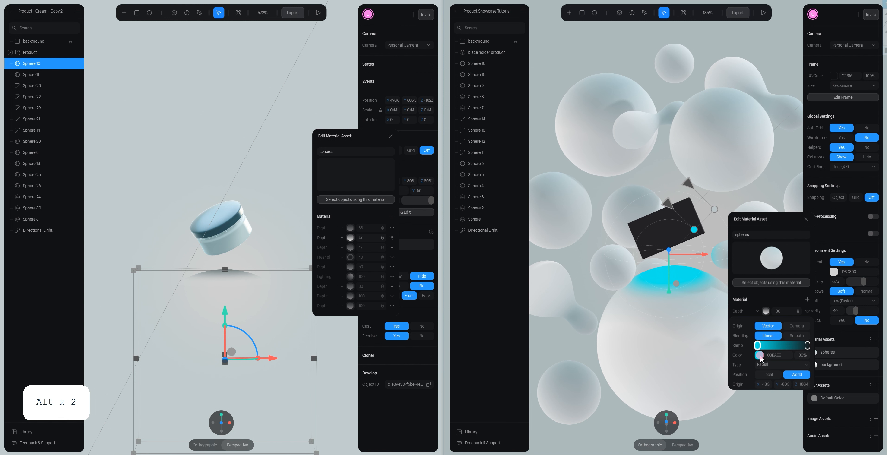
scroll(758, 354, "down", 1)
scroll(729, 345, "up", 1)
left_click(351, 239)
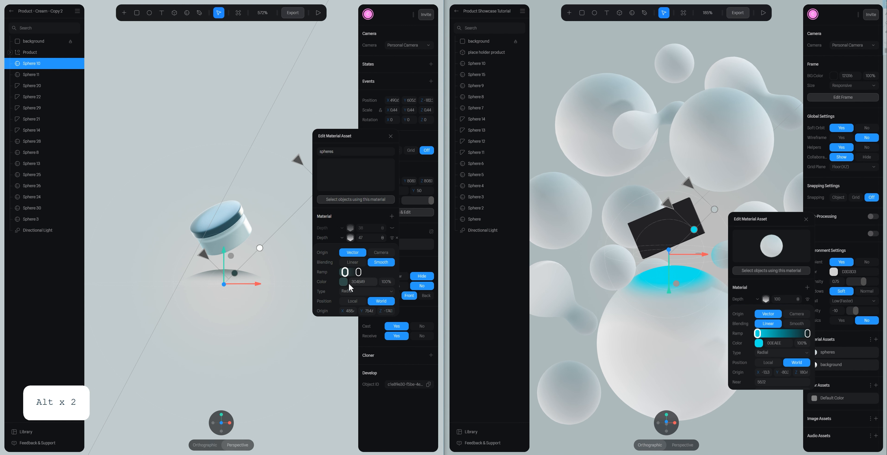
left_click(343, 282)
left_click(361, 282)
key("ctrl+c")
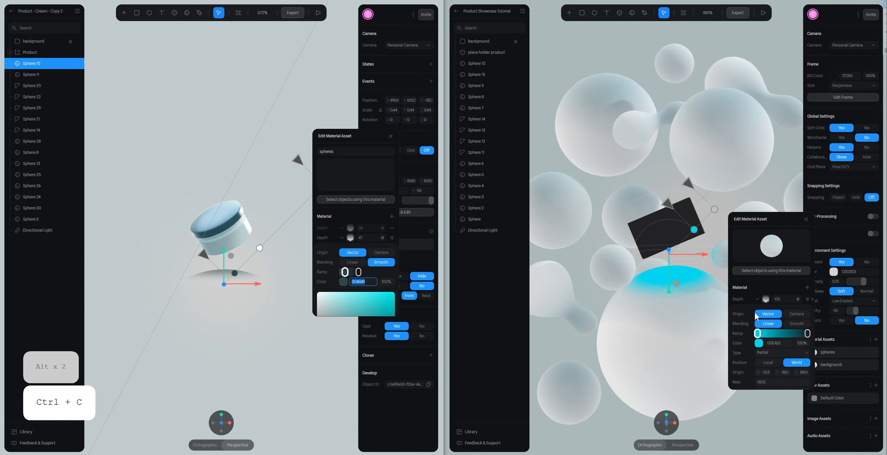
left_click(777, 344)
key("ctrl+v")
key("Return")
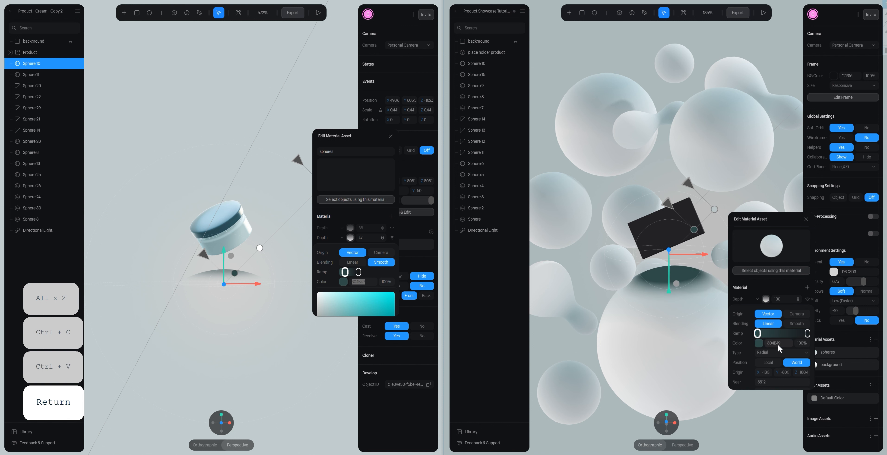
Apply the same dark teal to the transparent ramp stop and set the layer's blending to Smooth
left_click(807, 333)
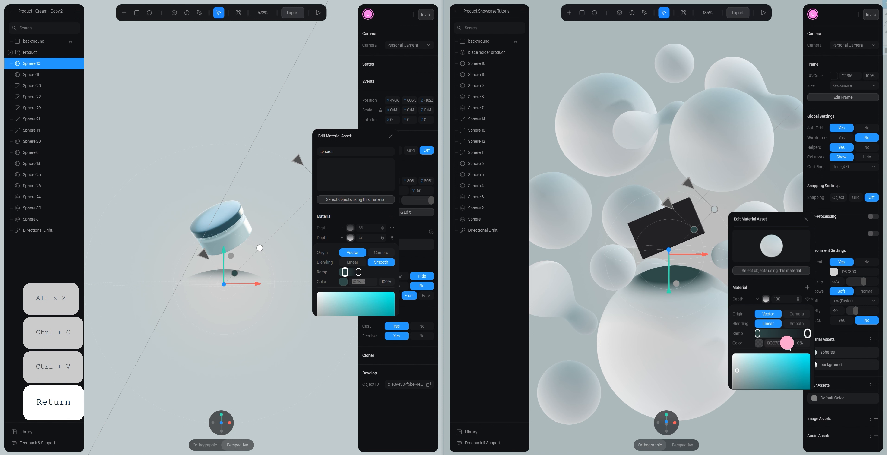
left_click(788, 343)
key("ctrl+v")
key("Return")
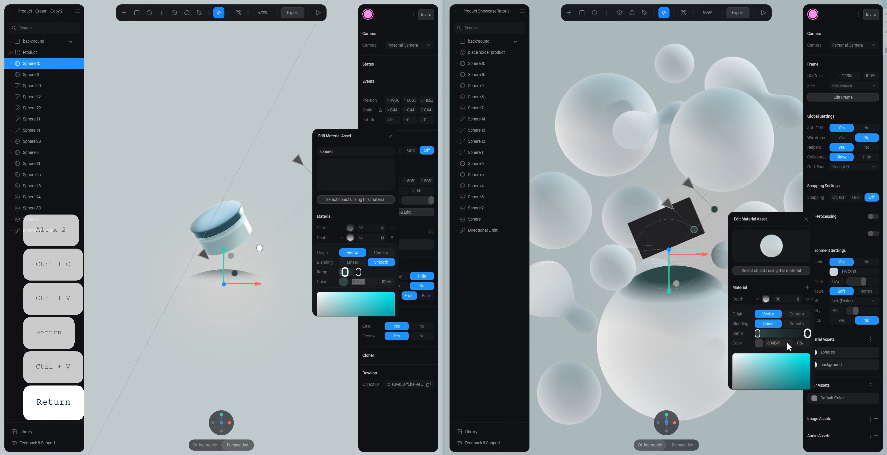
left_click(796, 325)
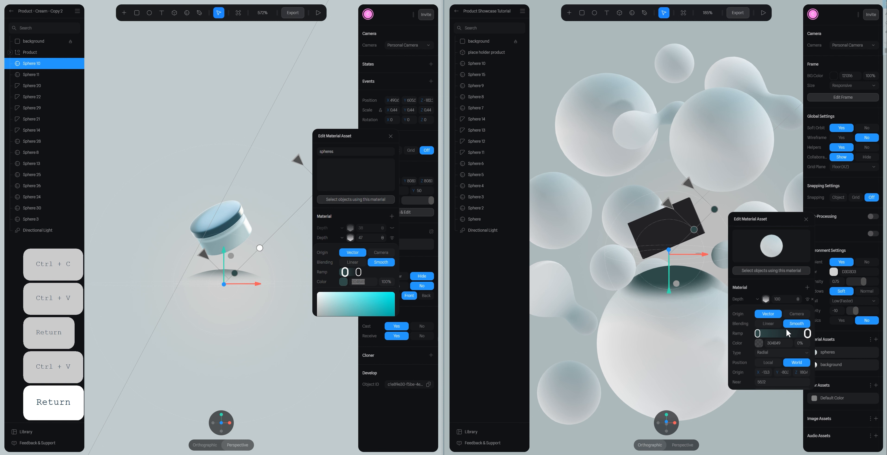
Reduce the dark Depth layer's near distance, extend its far distance, and pull the transparent ramp stop inward to keep the shadow close
mouse_move(670, 212)
left_mouse_down()
mouse_move(659, 224)
mouse_move(669, 236)
left_mouse_up()
left_click(698, 175)
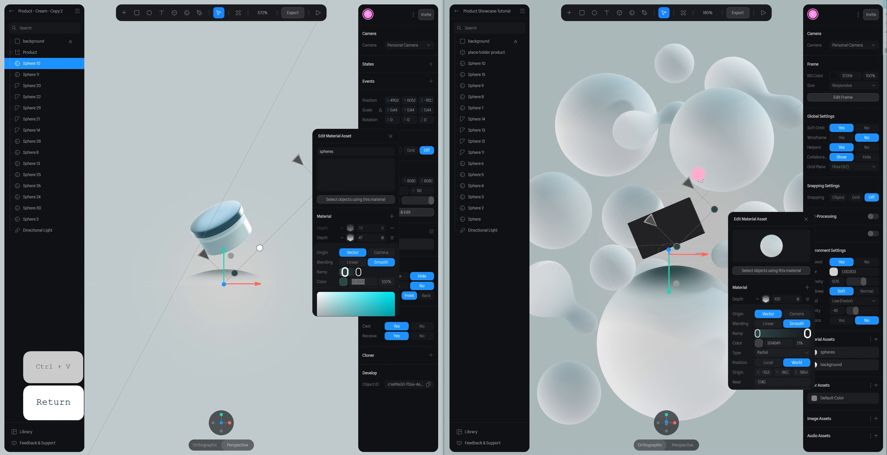
left_click_drag(689, 183, 701, 171)
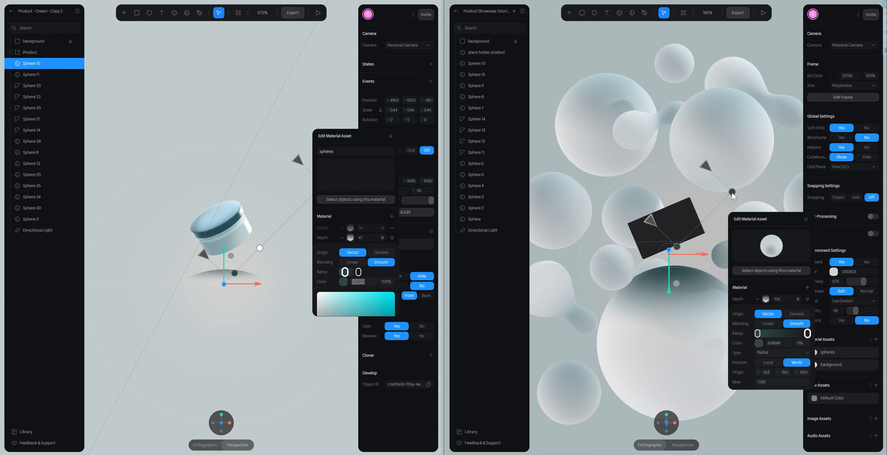
mouse_move(731, 198)
left_mouse_down()
mouse_move(711, 235)
mouse_move(704, 229)
left_mouse_up()
Set the dark Depth layer's opacity to 50 and collapse its settings
left_click(782, 299)
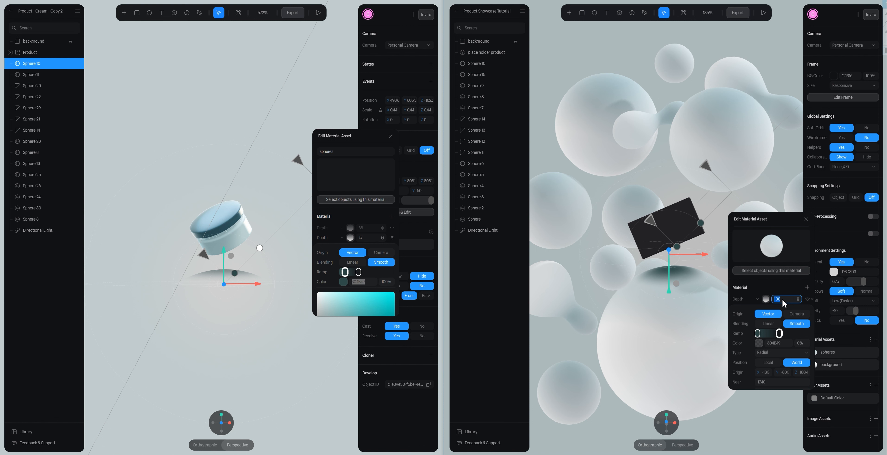
type("50")
key("Return")
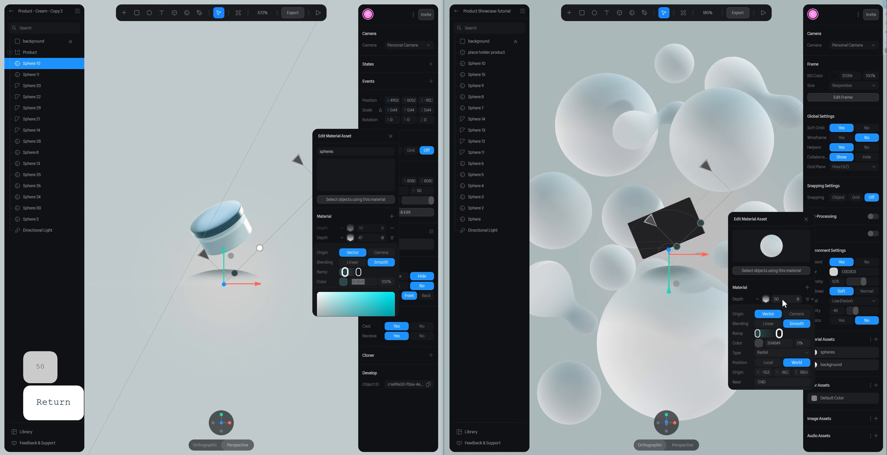
left_click(758, 298)
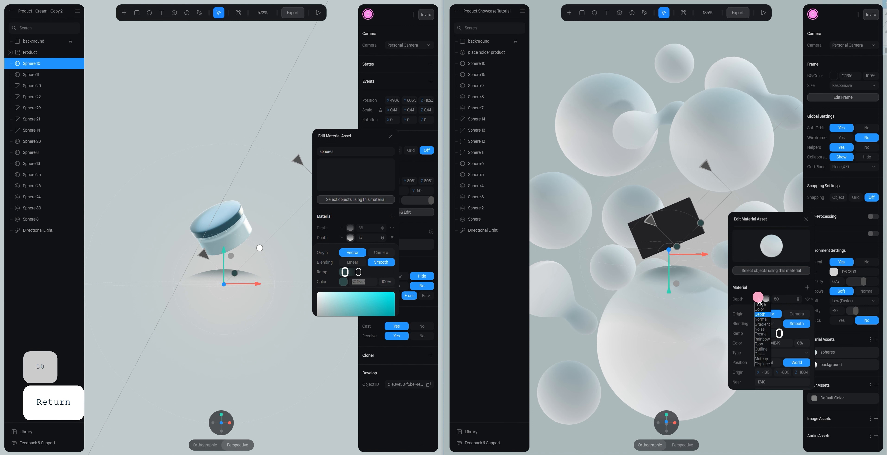
left_click(768, 299)
left_click(768, 298)
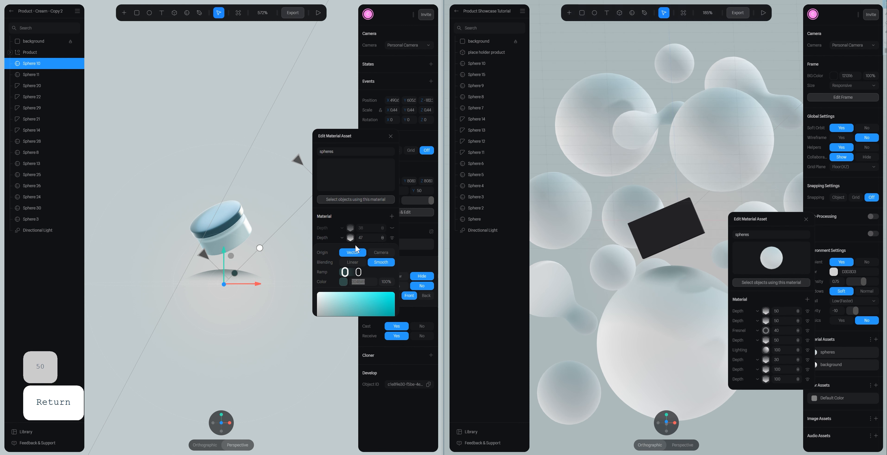
In the reference material, collapse and hide the second Depth layer and show only the top Depth layer across all the spheres
left_click(383, 237)
left_click(383, 237)
left_click(383, 237)
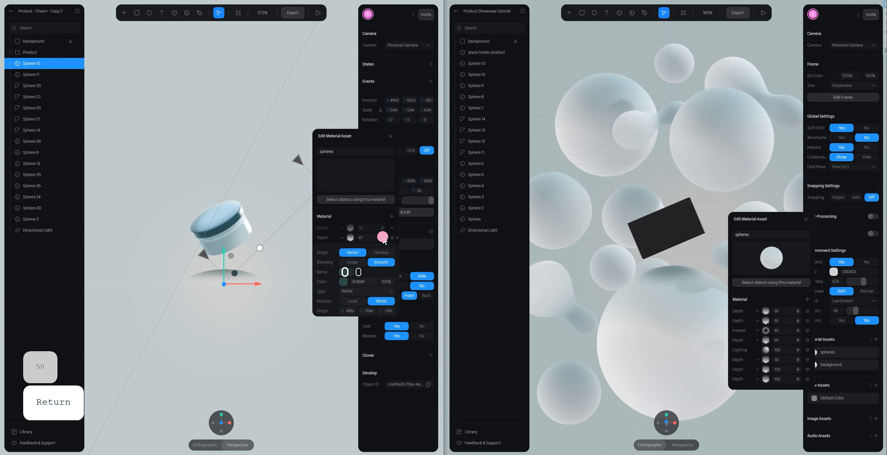
left_click(341, 237)
left_click(346, 237)
left_click(348, 238)
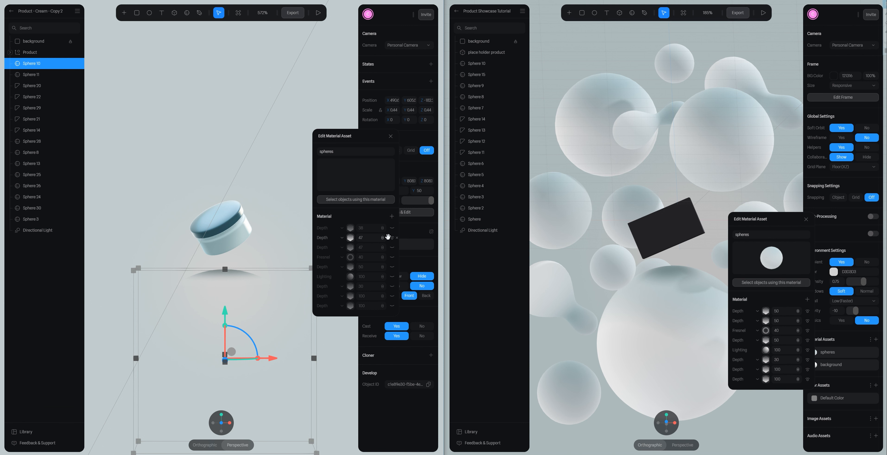
left_click(391, 229)
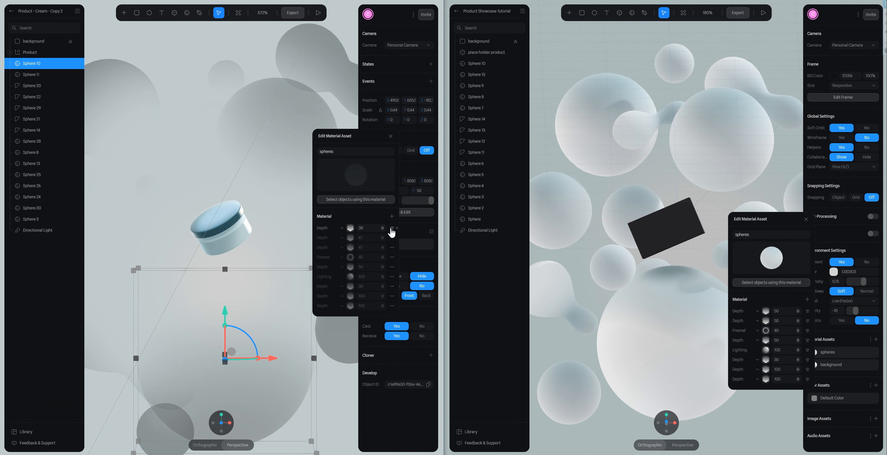
scroll(257, 160, "down", 5)
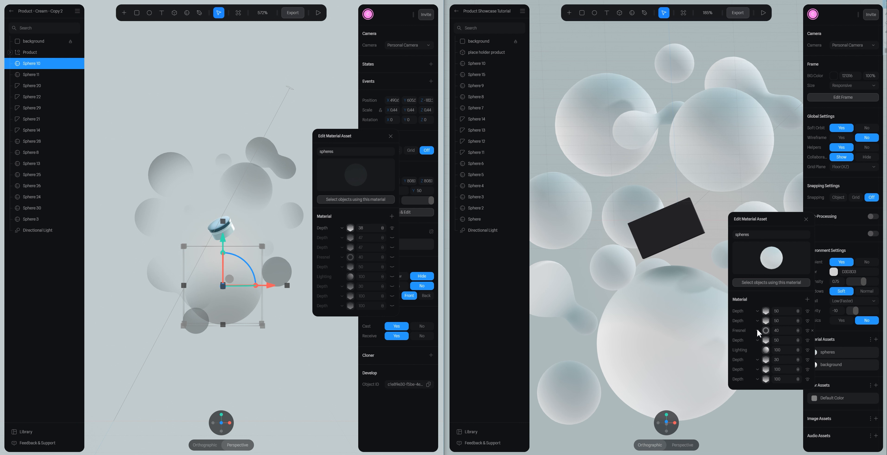
Duplicate the second Depth layer of the tutorial's spheres material and set the new top layer's opacity to 40
right_click(769, 324)
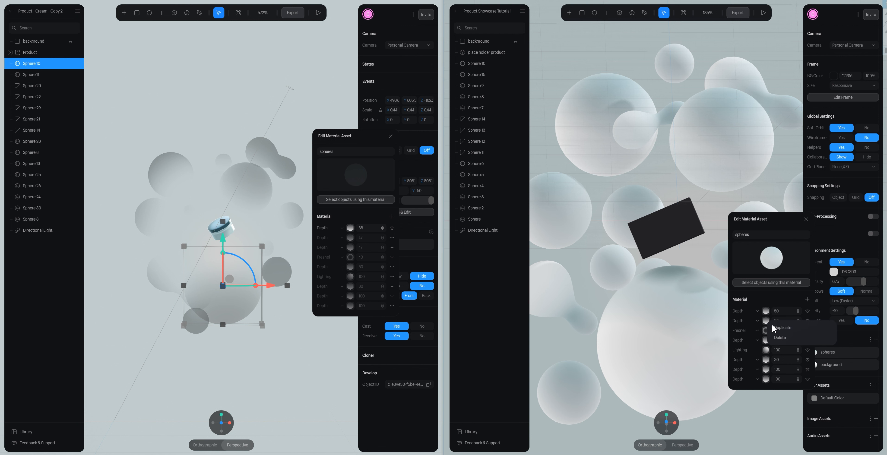
left_click(777, 328)
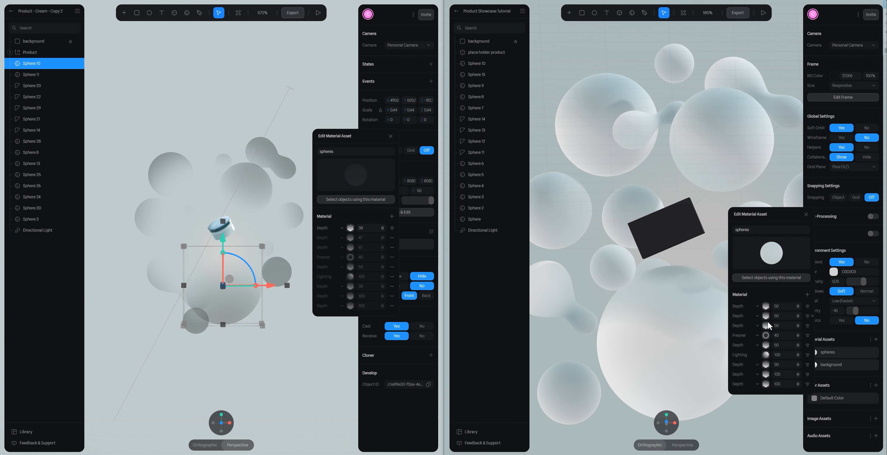
left_click(779, 306)
type("40")
key("Return")
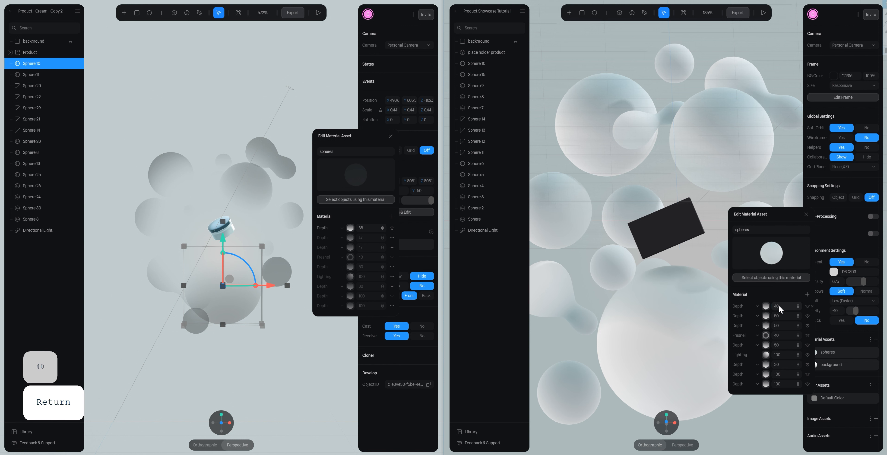
Copy the pale grey ramp color from the reference's top Depth layer to the opaque stop of the tutorial's new top layer
left_click(766, 307)
left_click(758, 350)
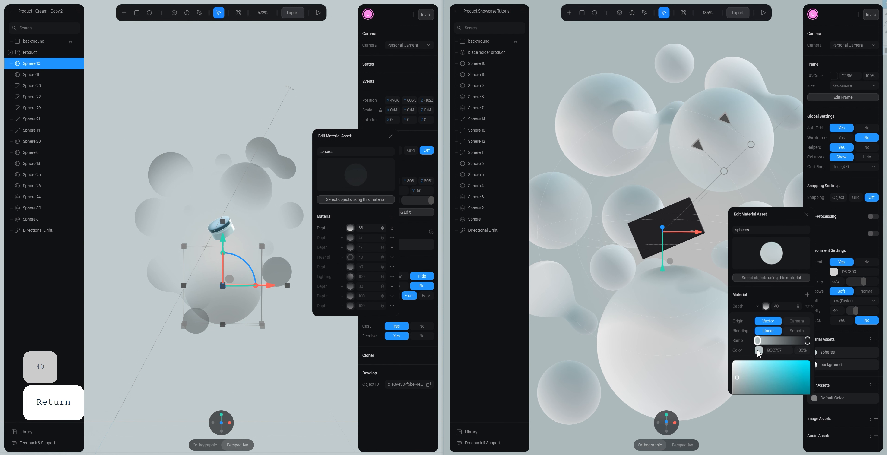
left_click(350, 228)
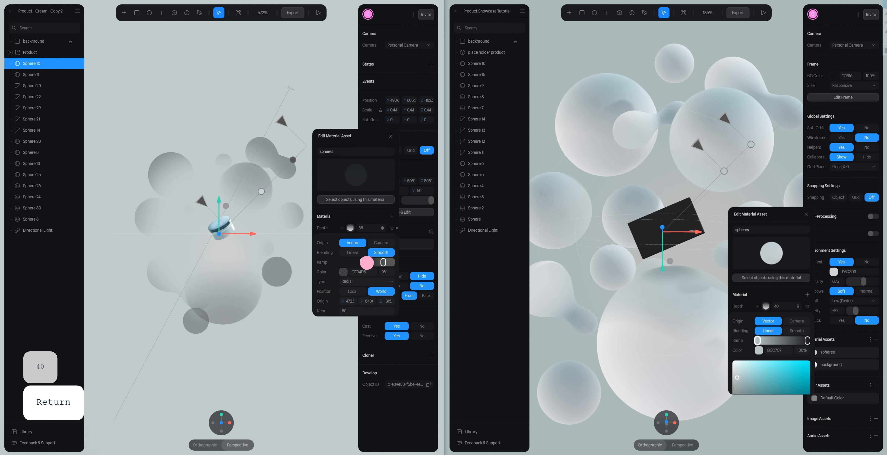
left_click(362, 271)
left_click(363, 271)
key("ctrl+c")
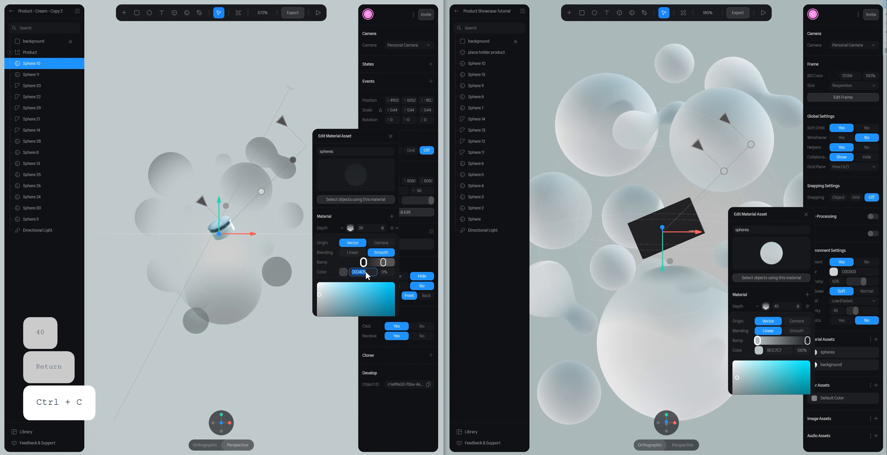
left_click(777, 350)
key("ctrl+v")
key("Return")
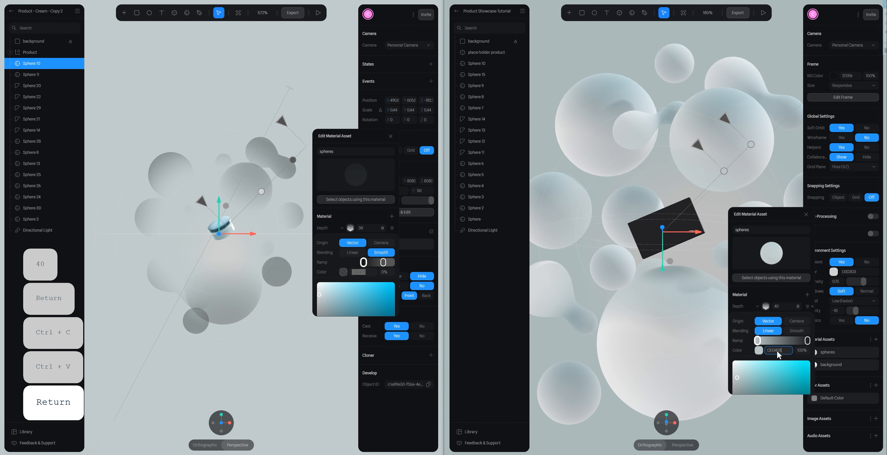
Apply the copied pale grey to the new top Depth layer's transparent ramp stop
left_click(777, 352)
key("ctrl+v")
key("Return")
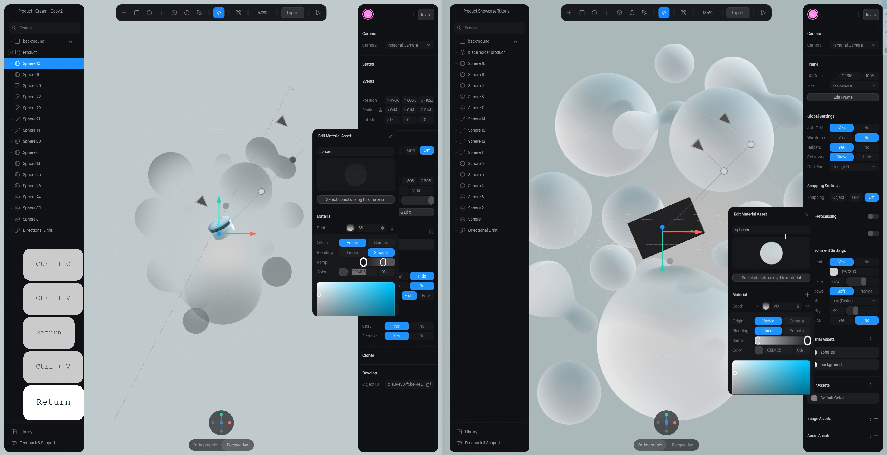
Set the tutorial's new top Depth layer to opacity 100 and shorten its radial gradient between the start and end handles
left_click_drag(775, 307, 795, 306)
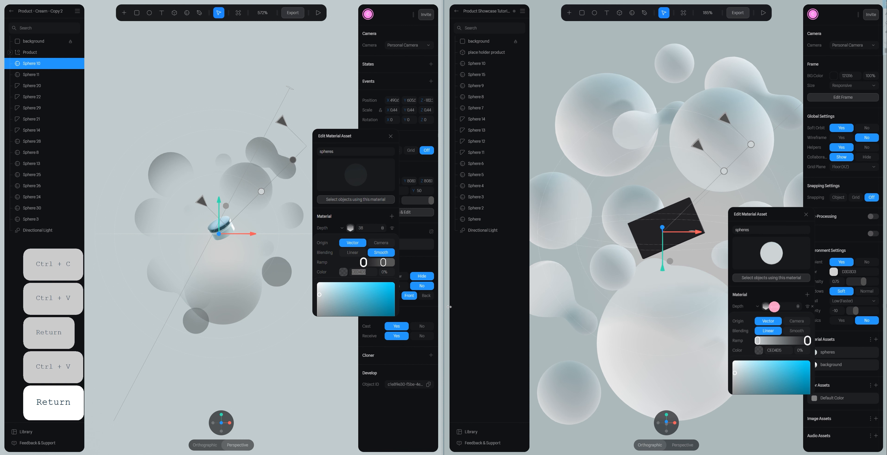
left_click_drag(695, 145, 727, 117)
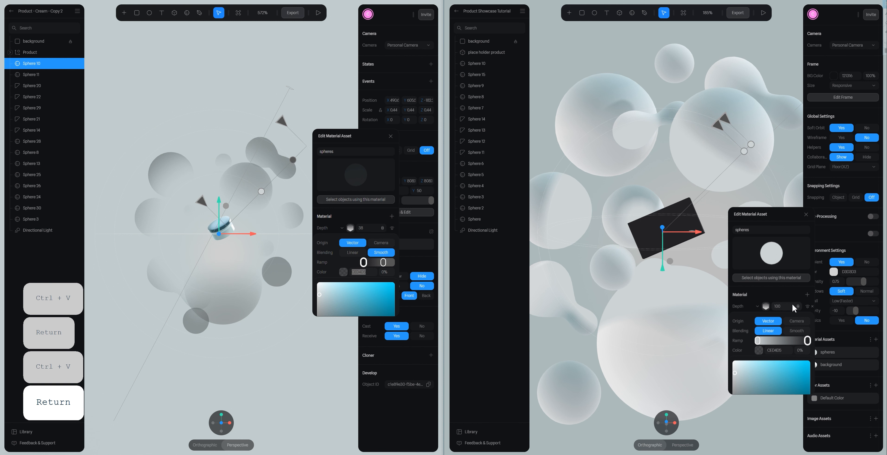
left_click(766, 306)
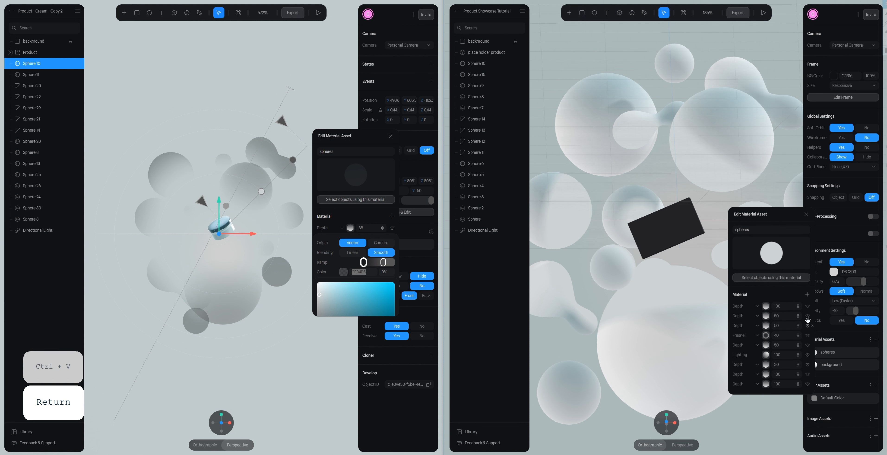
Hide the eight layers below the top Depth layer in the tutorial's spheres material
left_click(807, 384)
left_click(807, 374)
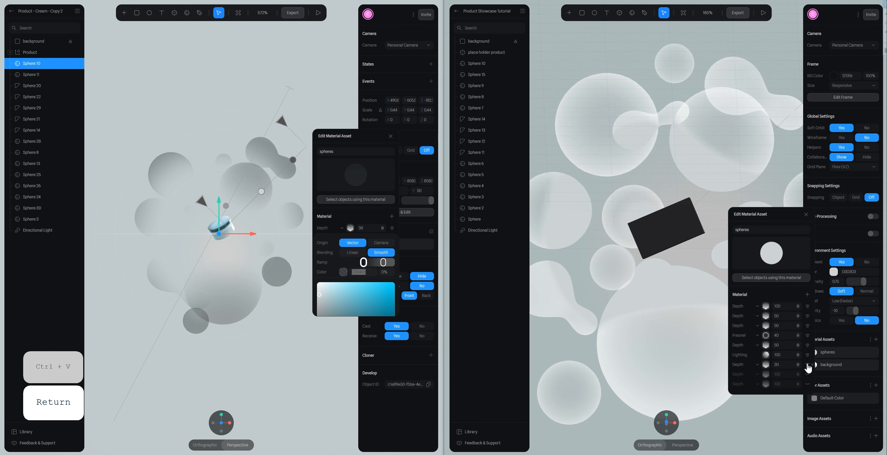
left_click(807, 365)
left_click(807, 354)
left_click(807, 345)
left_click(807, 335)
left_click(807, 325)
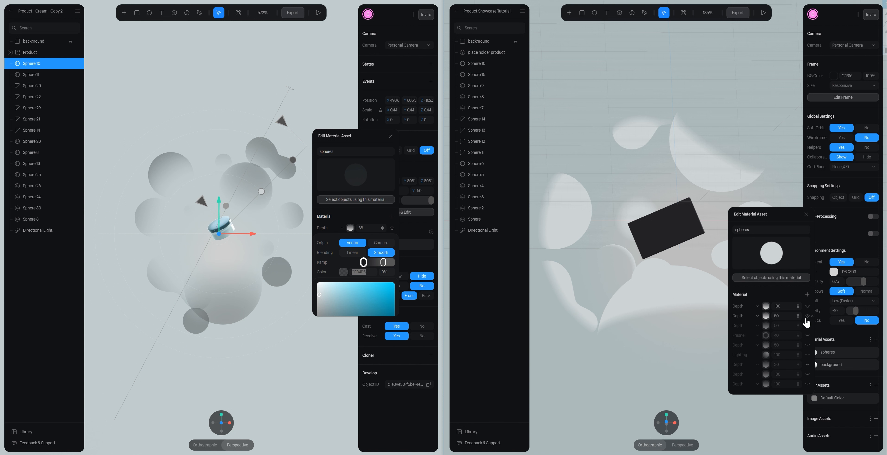
left_click(807, 315)
Reverse the top Depth layer's ramp so the transparent stop comes first, and widen its radial gradient around the spheres
left_click(767, 305)
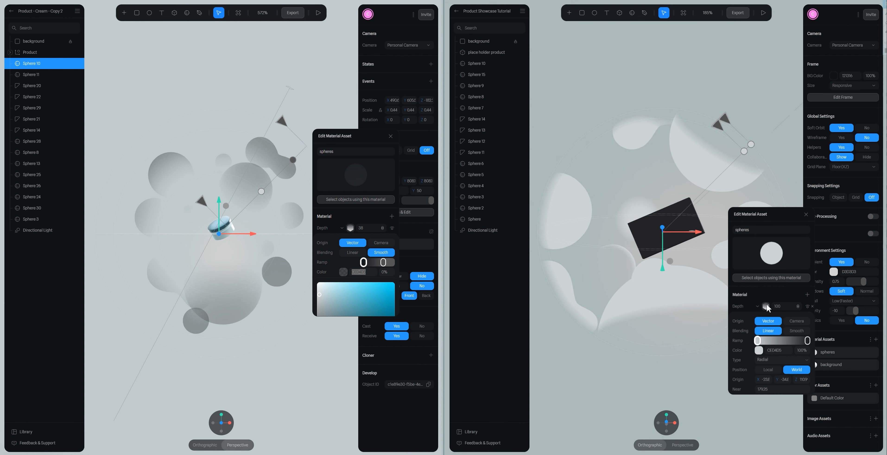
left_click_drag(725, 120, 682, 188)
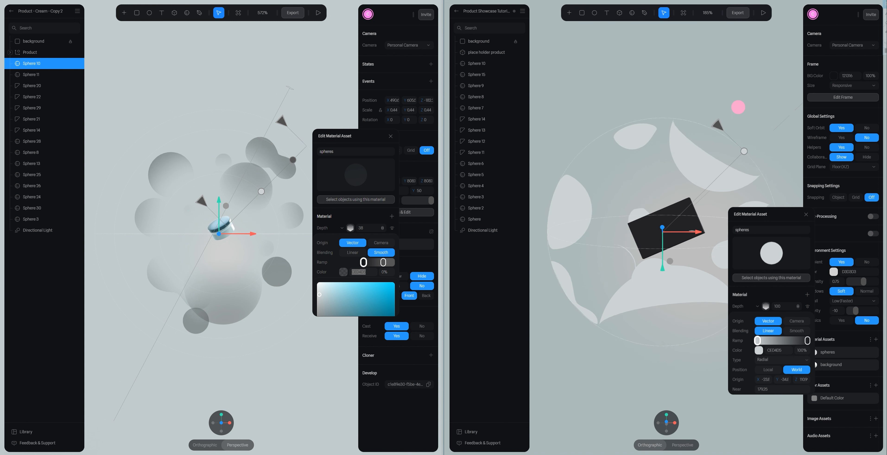
mouse_move(719, 126)
left_mouse_down()
mouse_move(700, 145)
mouse_move(695, 210)
mouse_move(683, 210)
left_mouse_up()
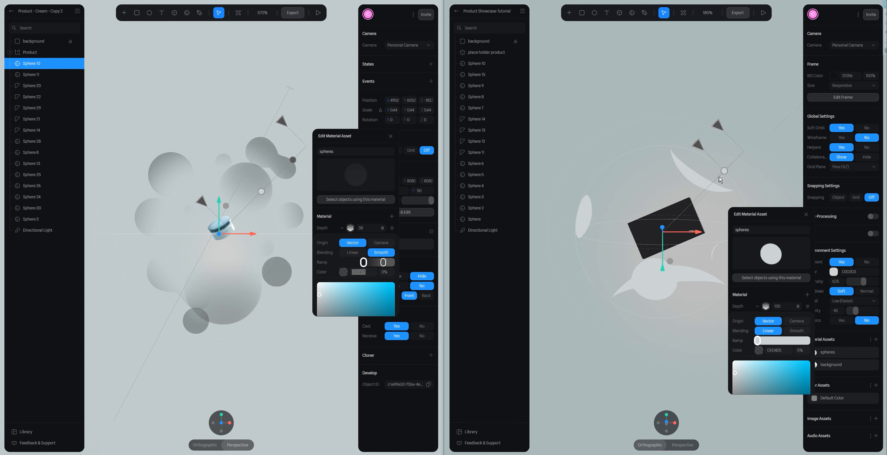
left_click_drag(725, 171, 741, 153)
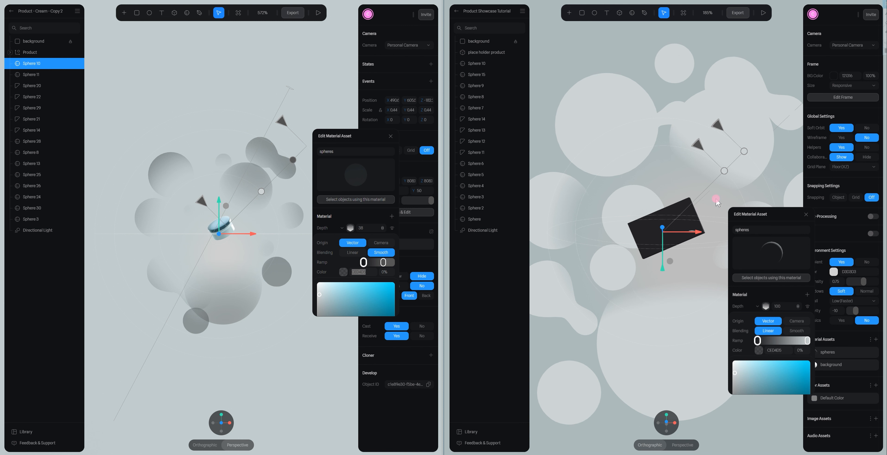
mouse_move(699, 151)
left_mouse_down()
mouse_move(679, 182)
mouse_move(707, 143)
left_mouse_up()
scroll(624, 210, "down", 6)
scroll(624, 213, "down", 4)
mouse_move(668, 175)
left_mouse_down()
mouse_move(703, 142)
mouse_move(697, 146)
left_mouse_up()
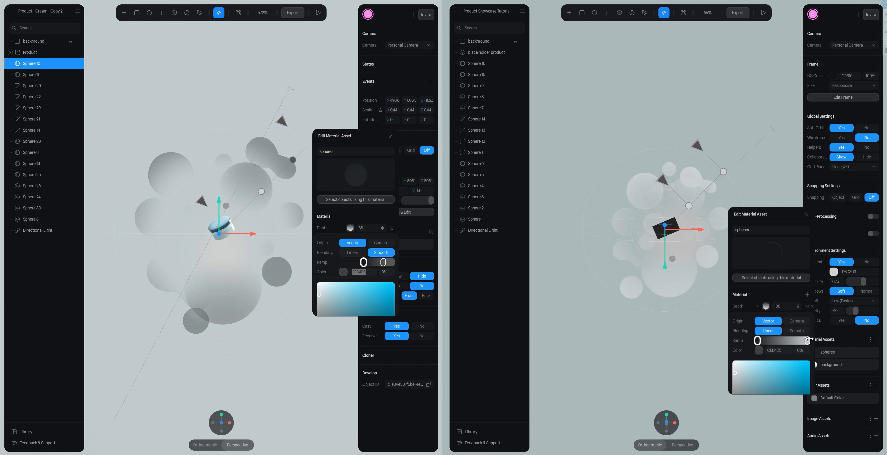
Check the ramp stops against the reference and match the tutorial's top Depth layer to the reference layer's blending mode
left_click(808, 341)
left_click(757, 340)
left_click(808, 340)
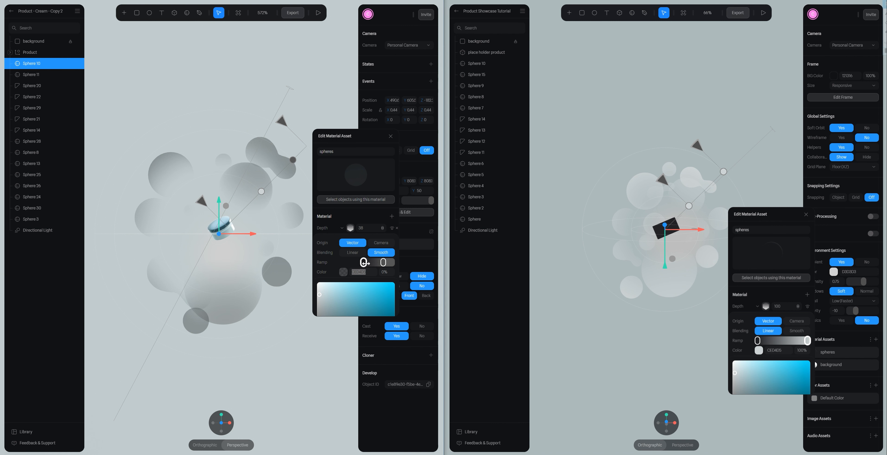
left_click(360, 274)
left_click(383, 227)
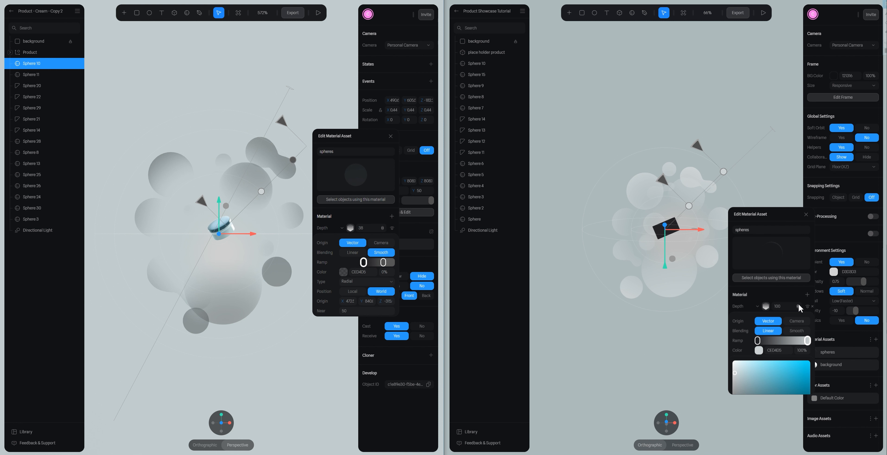
left_click(799, 305)
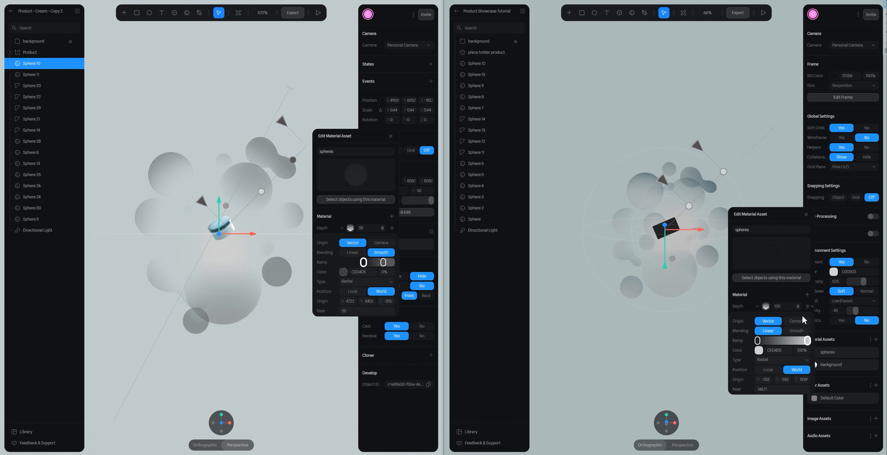
Set the top Depth layer's blending to Smooth, move both ramp stops inward and shift its gradient start nearer the product
left_click_drag(757, 341, 770, 345)
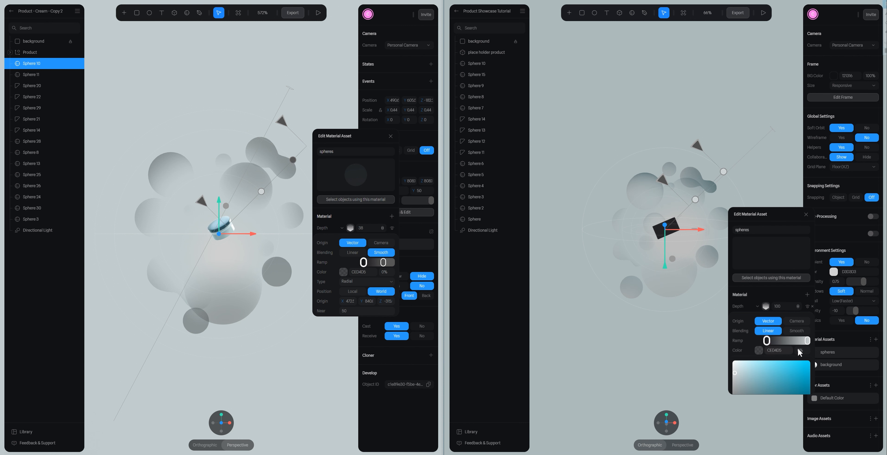
left_click(796, 331)
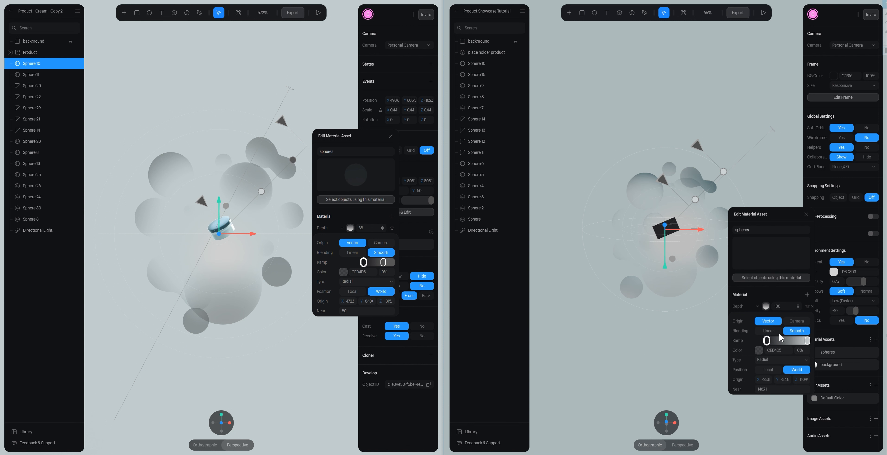
left_click_drag(807, 341, 791, 339)
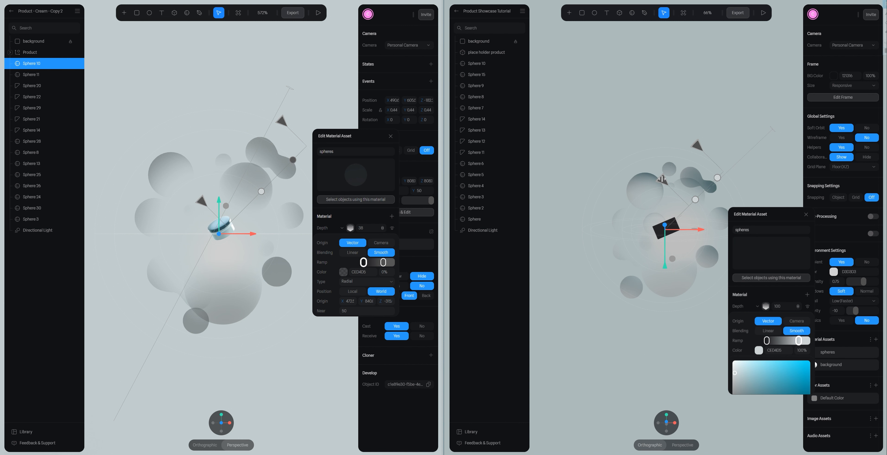
left_click_drag(662, 178, 659, 188)
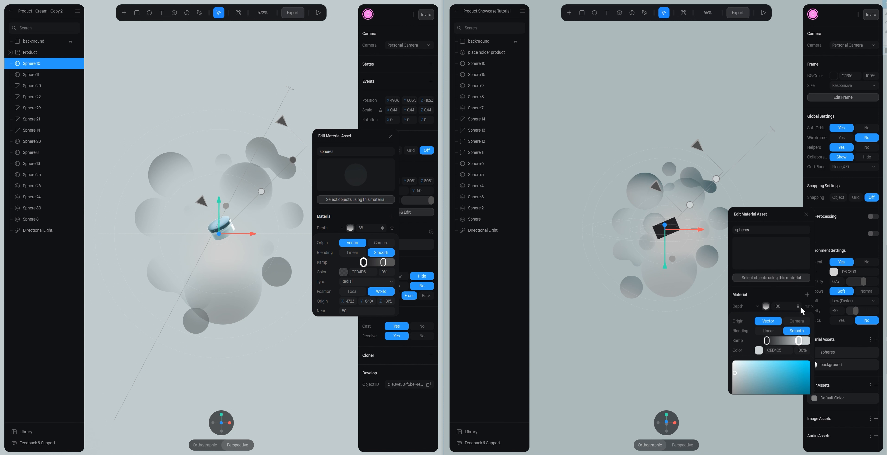
left_click(776, 309)
Show all hidden layers of the tutorial's spheres material again, close the material editor and check the spheres around the product
left_click(807, 316)
left_click(807, 325)
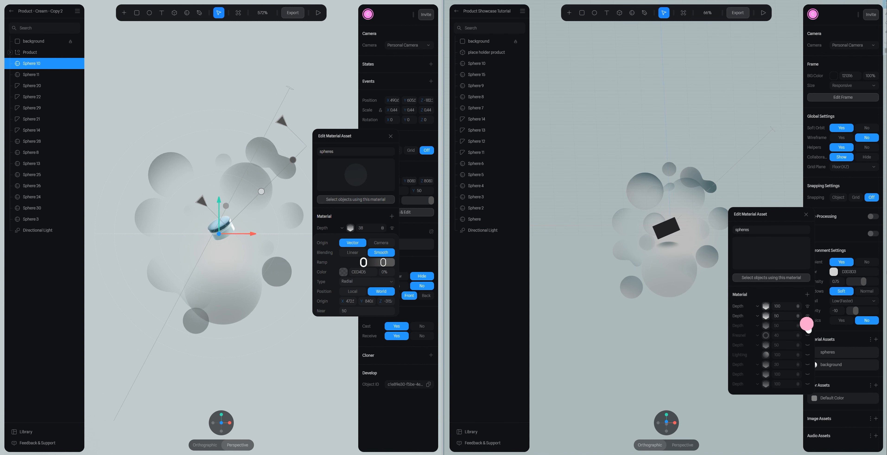
left_click(807, 335)
left_click(807, 345)
left_click(807, 354)
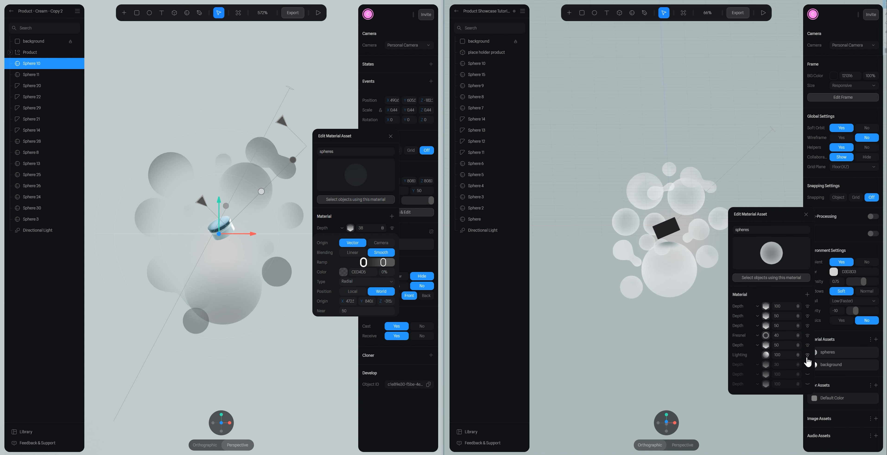
left_click(808, 364)
left_click(808, 375)
left_click(808, 384)
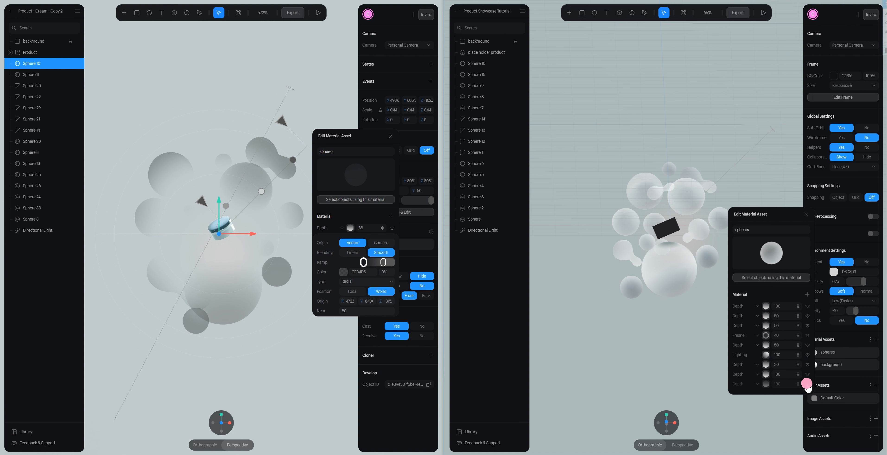
left_click(806, 215)
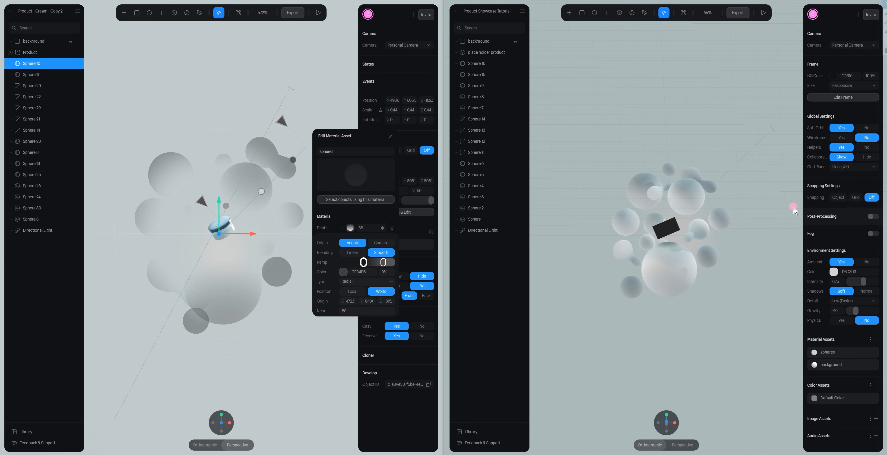
scroll(652, 220, "up", 6)
scroll(651, 220, "up", 1)
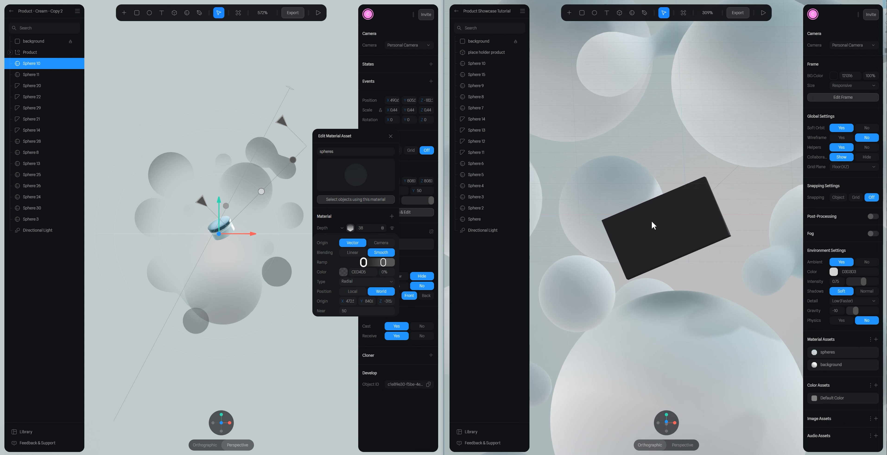
scroll(652, 225, "down", 6)
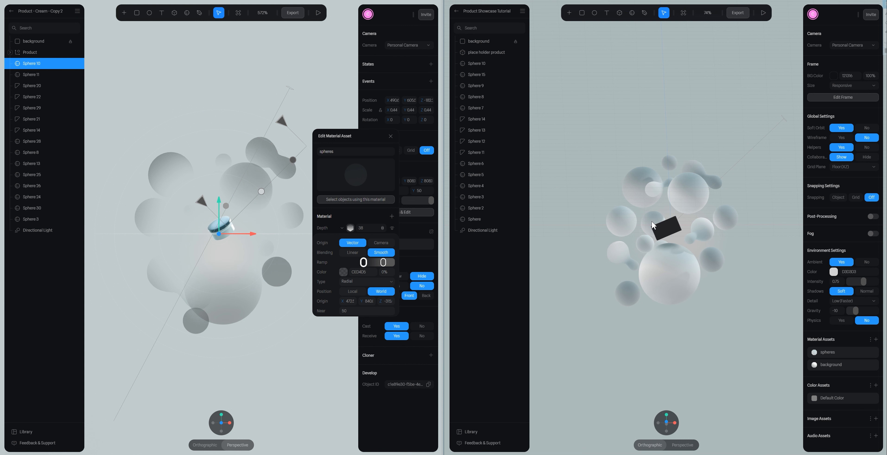
Collapse the reference material's top Depth layer and show all of its hidden layers again
left_click(350, 228)
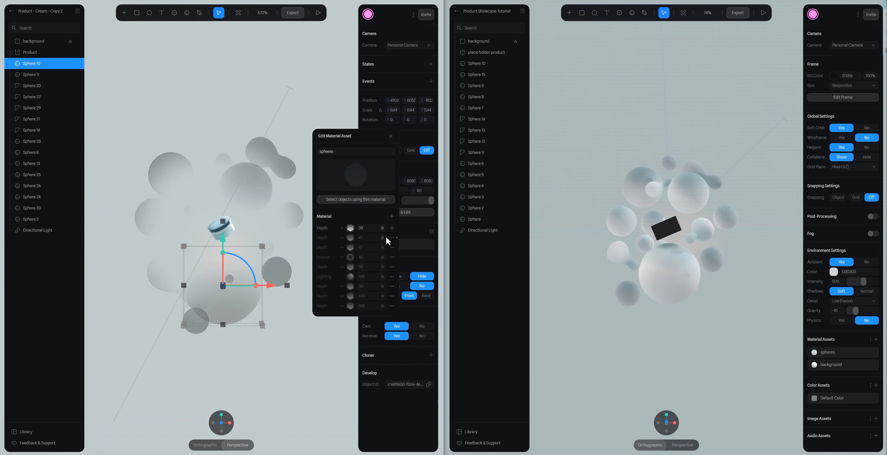
left_click(392, 237)
left_click(392, 247)
left_click(392, 257)
left_click(391, 267)
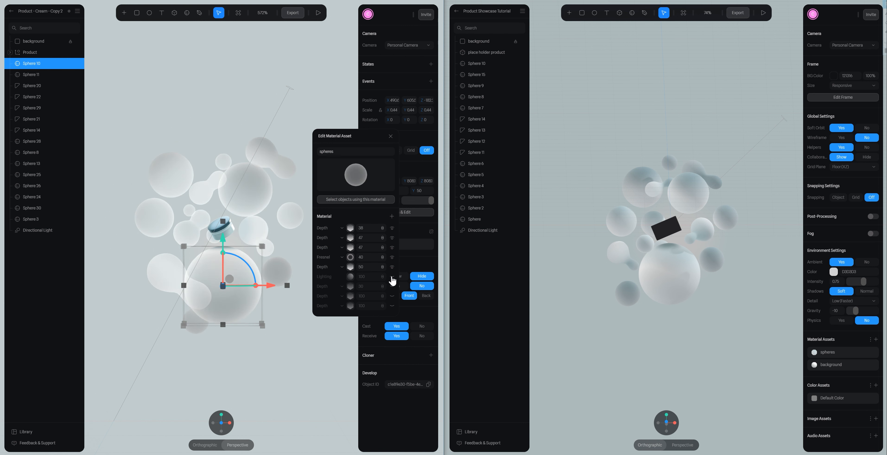
left_click(392, 277)
left_click(391, 286)
left_click(392, 296)
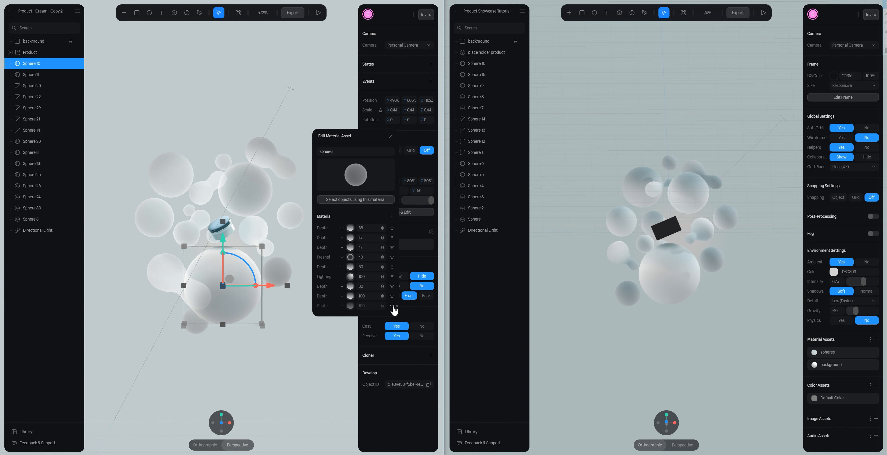
left_click(392, 305)
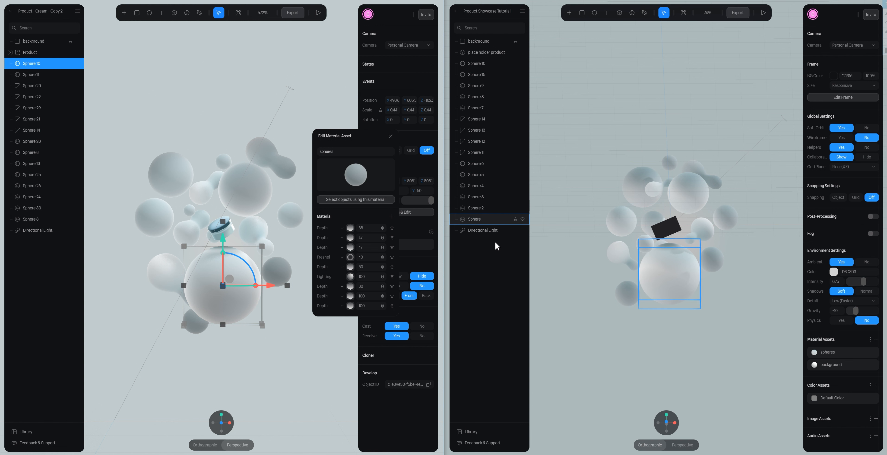
Soften the tutorial scene's directional light shadows by raising their blur, penumbra and size, and deselect the light
left_click(492, 230)
scroll(720, 165, "down", 2)
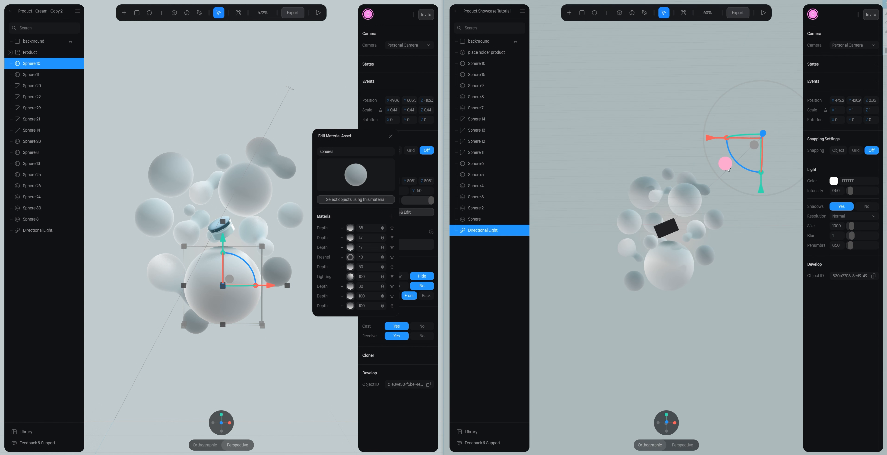
key("alt")
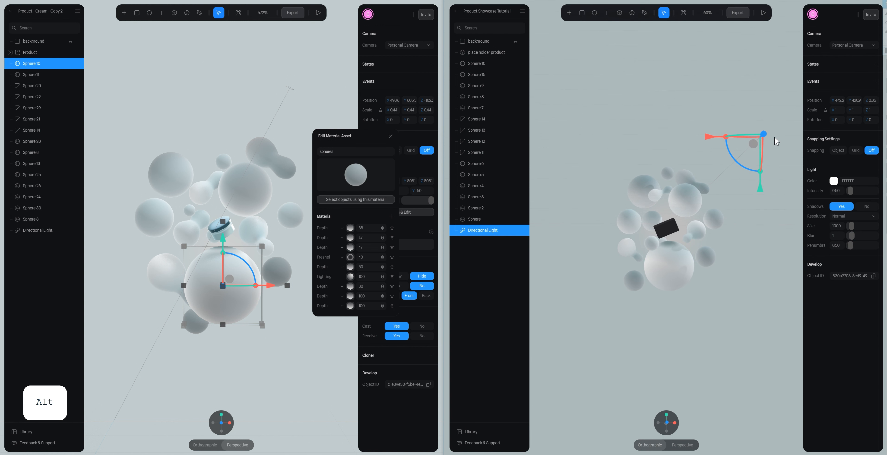
scroll(727, 222, "up", 3)
left_click(853, 235)
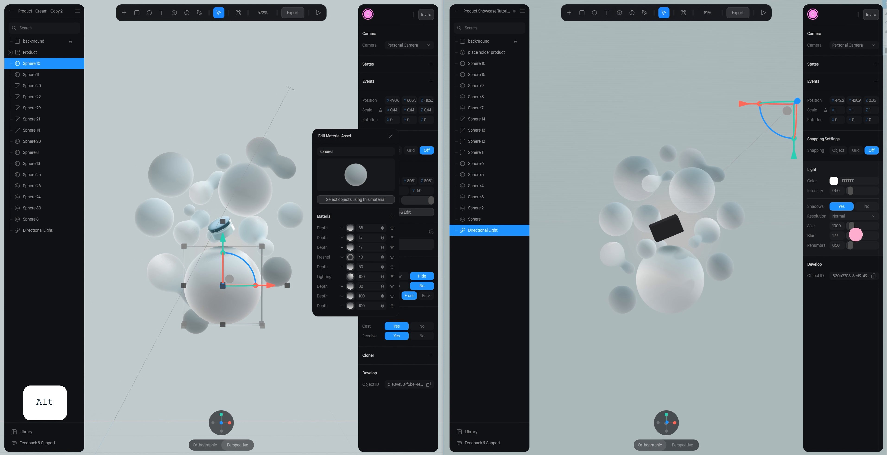
mouse_move(857, 235)
left_mouse_down()
mouse_move(832, 236)
mouse_move(837, 246)
mouse_move(858, 235)
mouse_move(848, 247)
mouse_move(852, 226)
left_mouse_up()
scroll(726, 264, "up", 5)
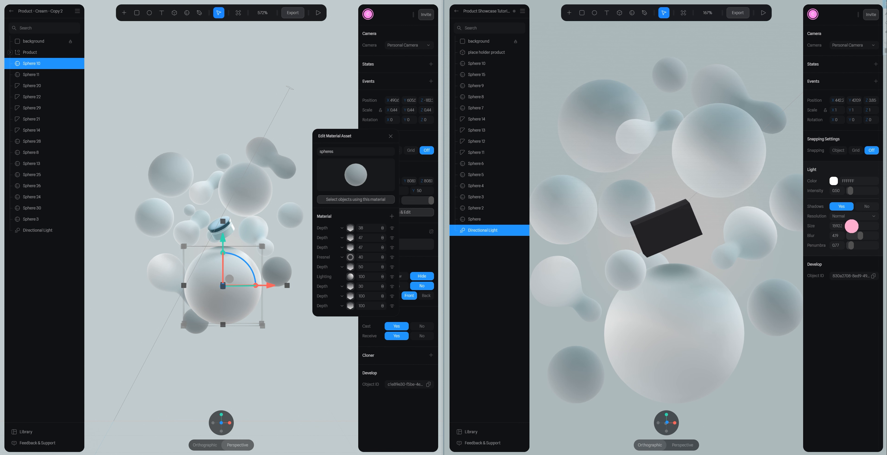
scroll(753, 236, "down", 5)
left_click(770, 120)
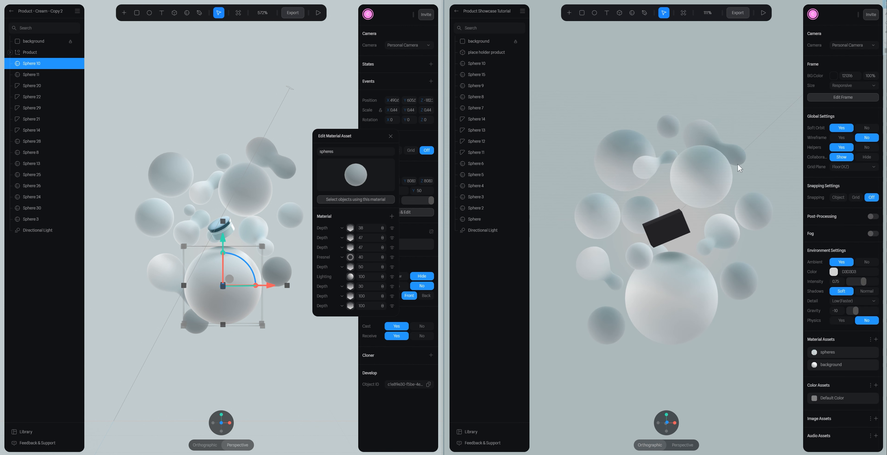
Unlock and select the background plane in the tutorial scene
mouse_move(731, 163)
left_mouse_down("alt")
mouse_move(701, 165)
mouse_move(732, 170)
left_mouse_up("alt")
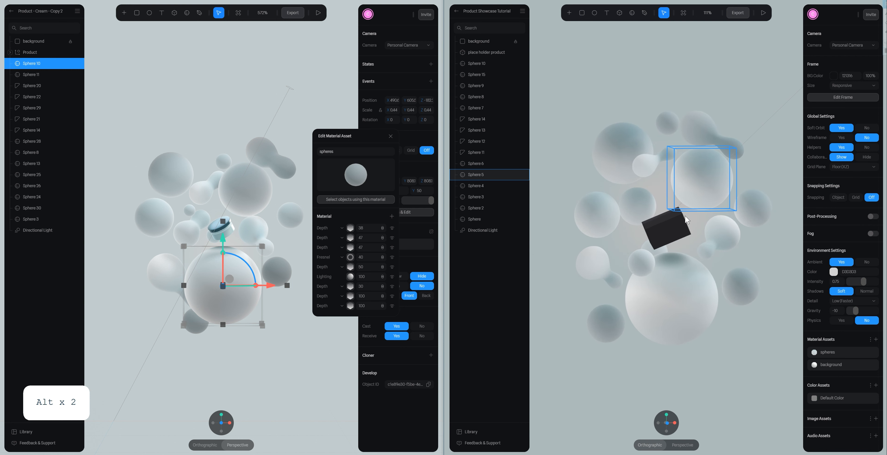
scroll(682, 221, "up", 3)
scroll(687, 233, "up", 5)
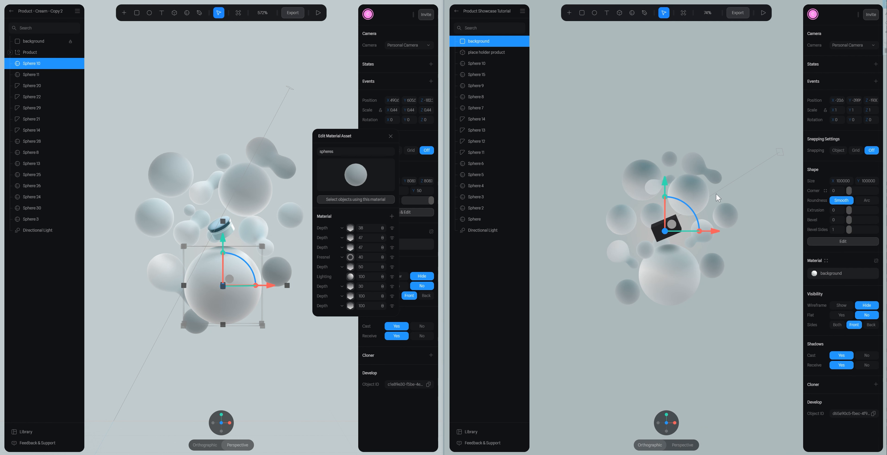
scroll(720, 227, "up", 7)
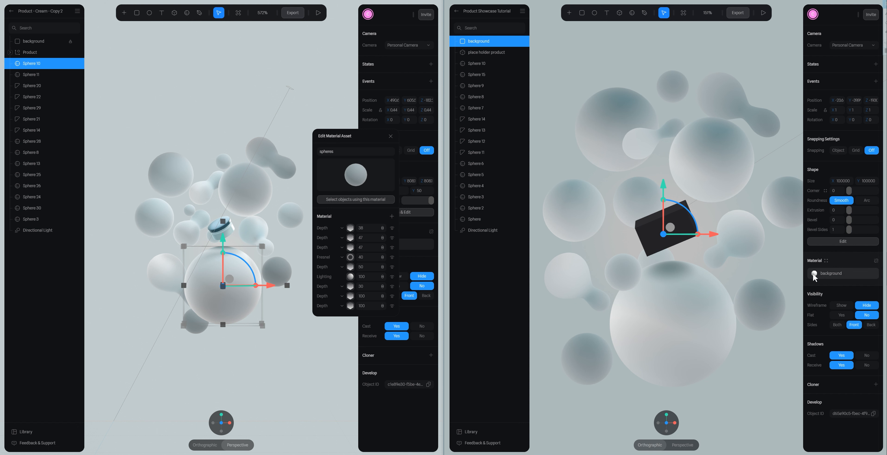
Increase the opacity of the Fresnel layer in the tutorial scene's spheres material and close the material editor
left_click(707, 169)
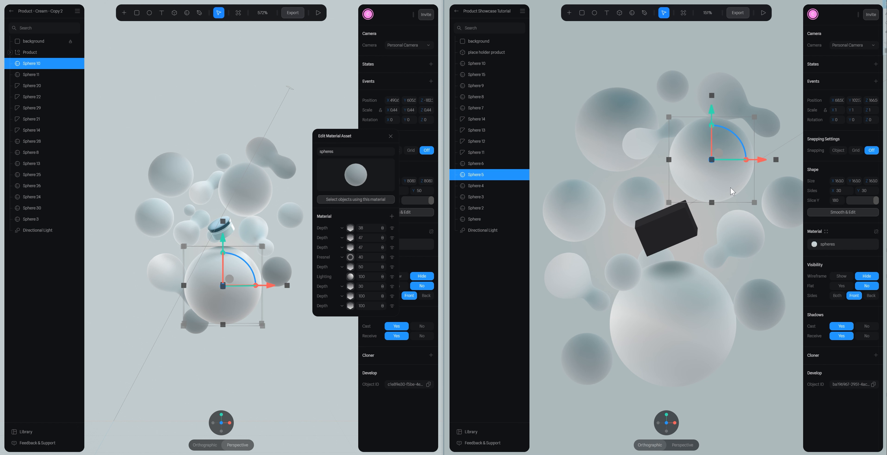
left_click(816, 244)
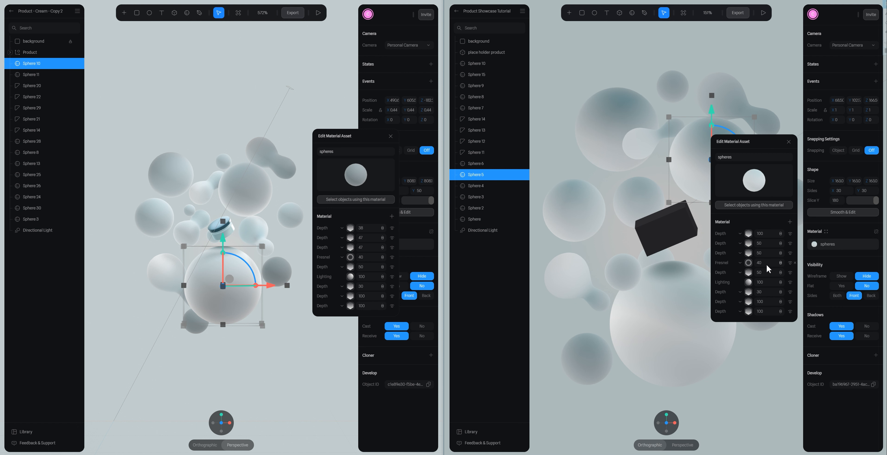
left_click_drag(754, 263, 766, 263)
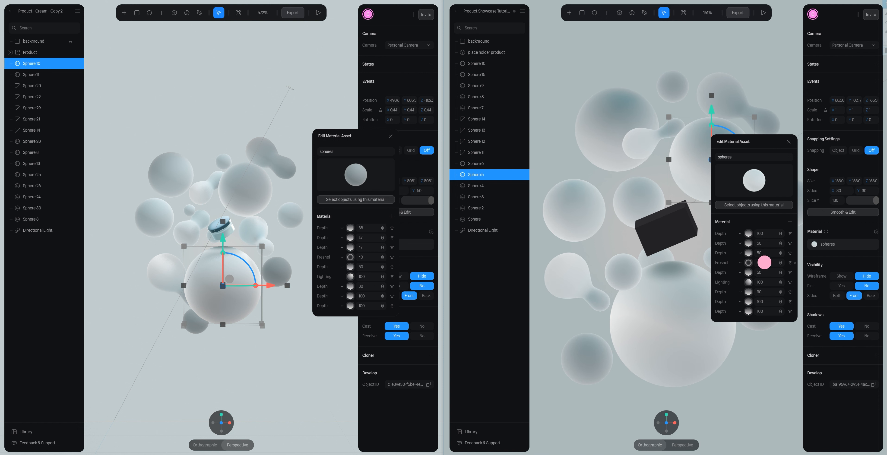
left_click_drag(764, 262, 762, 262)
left_click_drag(754, 144, 829, 176)
Reposition the background plane behind the spheres, lock it again and return to the front view
left_click(672, 225)
key("s")
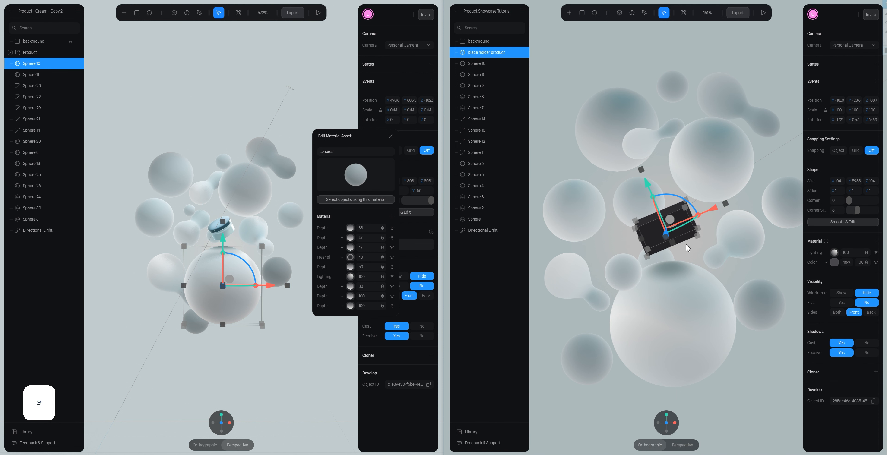
mouse_move(719, 236)
left_mouse_down("alt")
mouse_move(669, 236)
mouse_move(730, 236)
left_mouse_up("alt")
scroll(730, 238, "down", 10, "alt")
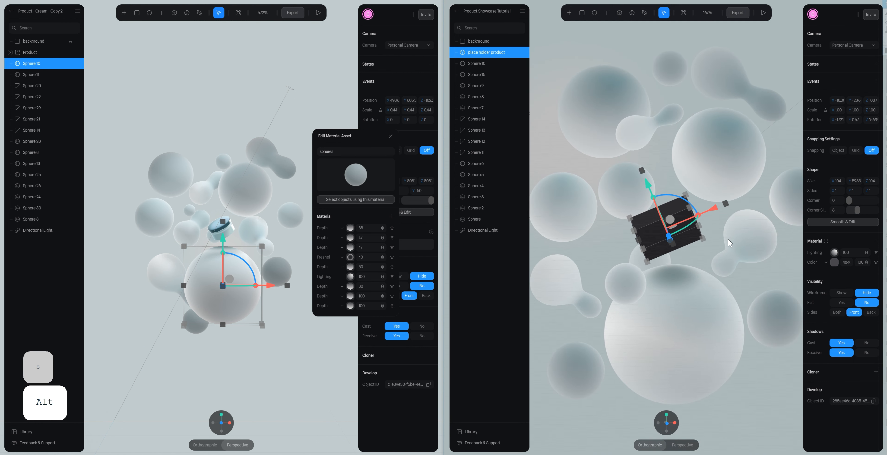
left_click(611, 187)
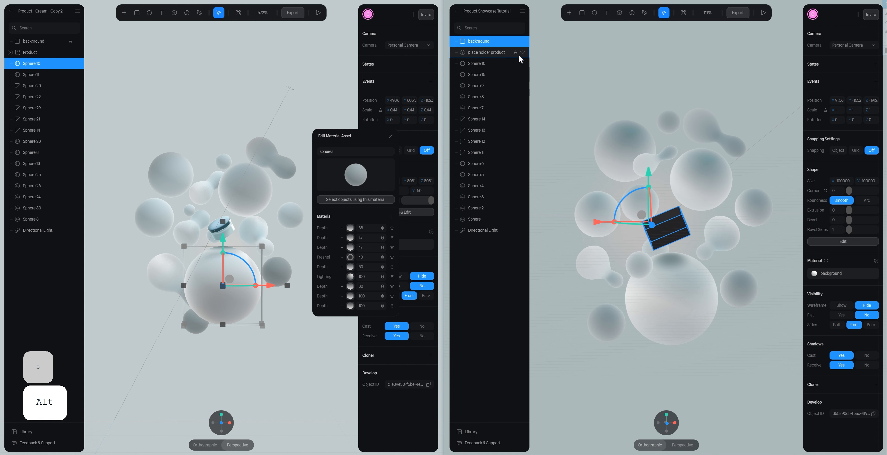
left_click(492, 257)
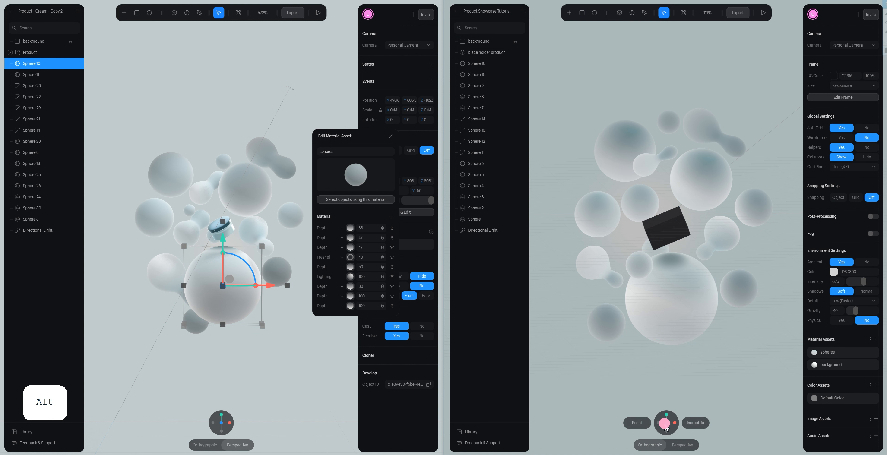
scroll(669, 242, "up", 4)
left_click(505, 42)
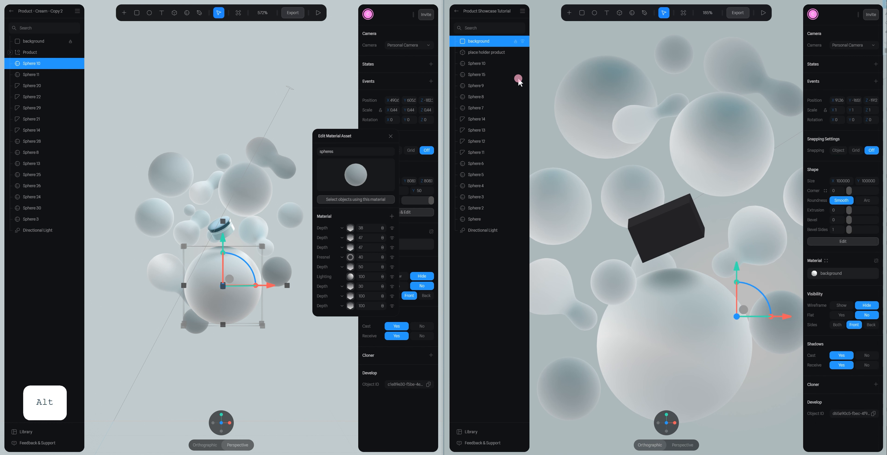
left_click_drag(742, 306, 678, 236)
left_click(469, 302)
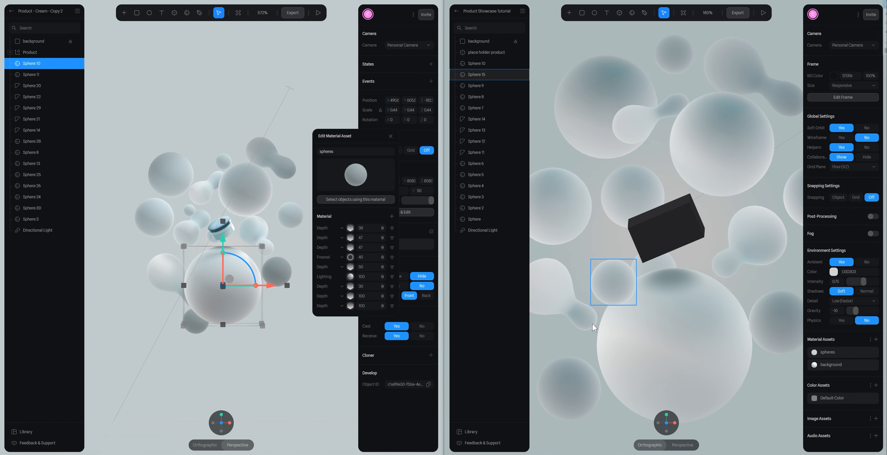
Add the Drops Bottle object from the library's Cosmetic category to the tutorial scene
left_click(472, 433)
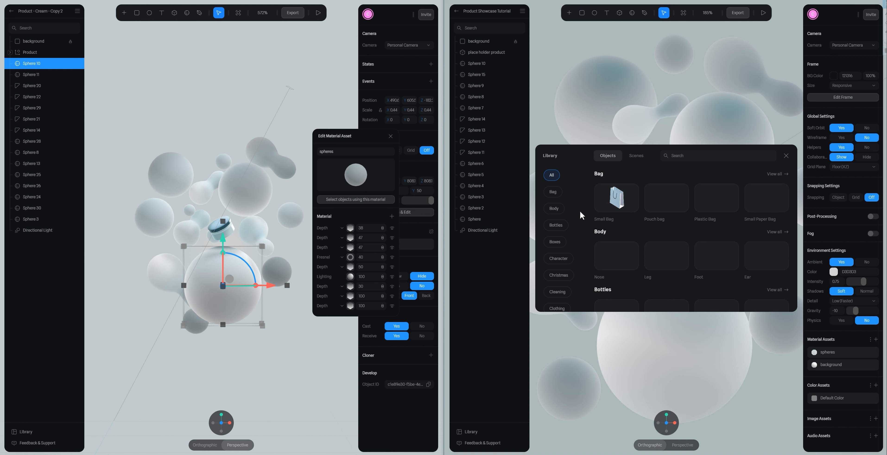
scroll(568, 274, "down", 2)
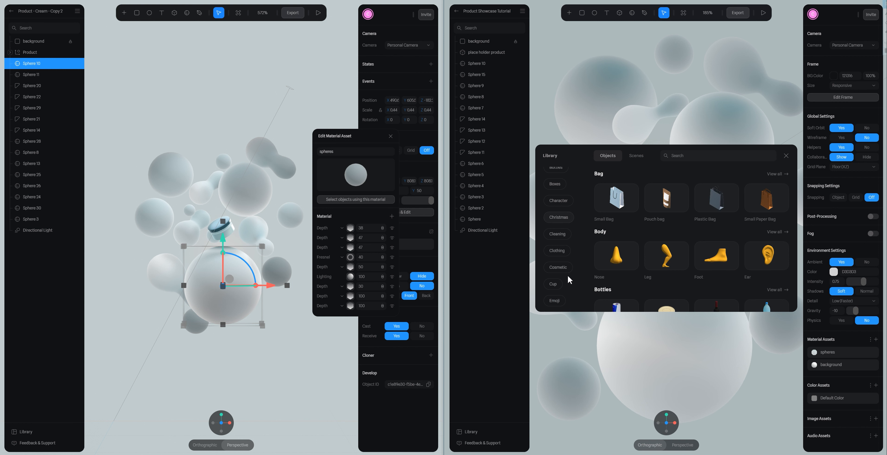
left_click(565, 268)
scroll(727, 257, "down", 2)
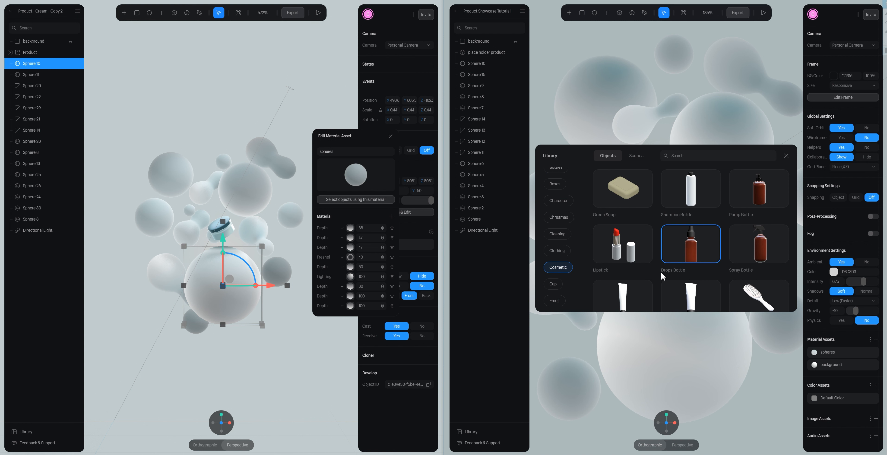
left_click(694, 243)
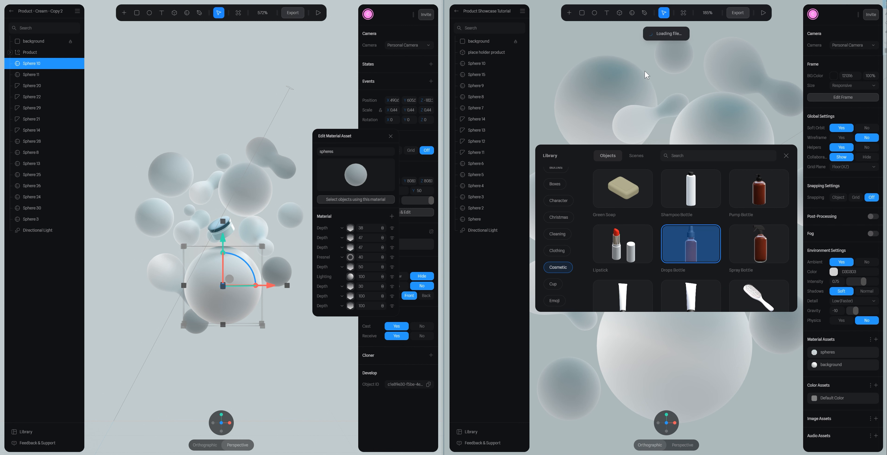
left_click(489, 342)
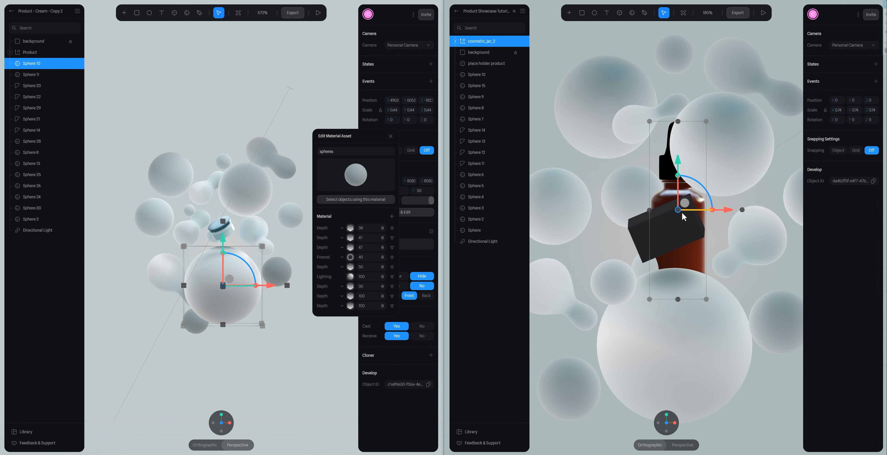
Bring the dropper bottle in front of the spheres, tilt it to match the placeholder box and move it over the box
left_click_drag(685, 266, 765, 275)
key("ctrl+z")
left_click_drag(673, 207, 704, 223)
mouse_move(674, 193)
left_mouse_down()
mouse_move(645, 195)
mouse_move(663, 199)
left_mouse_up()
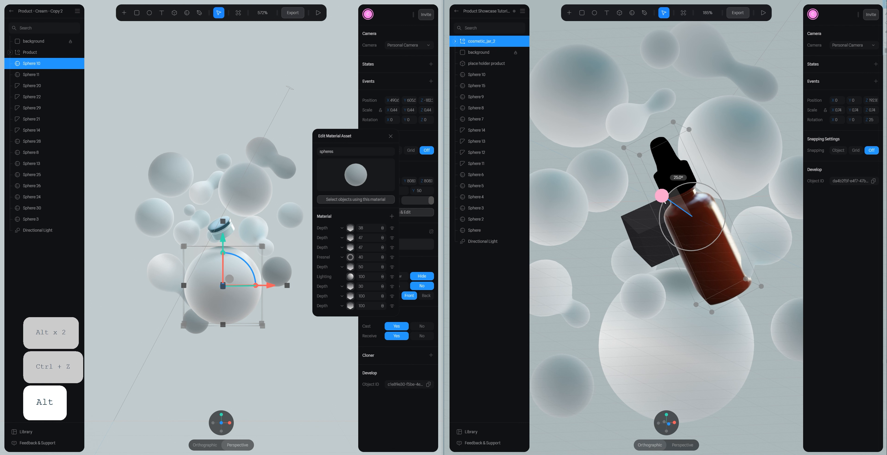
left_click(669, 424)
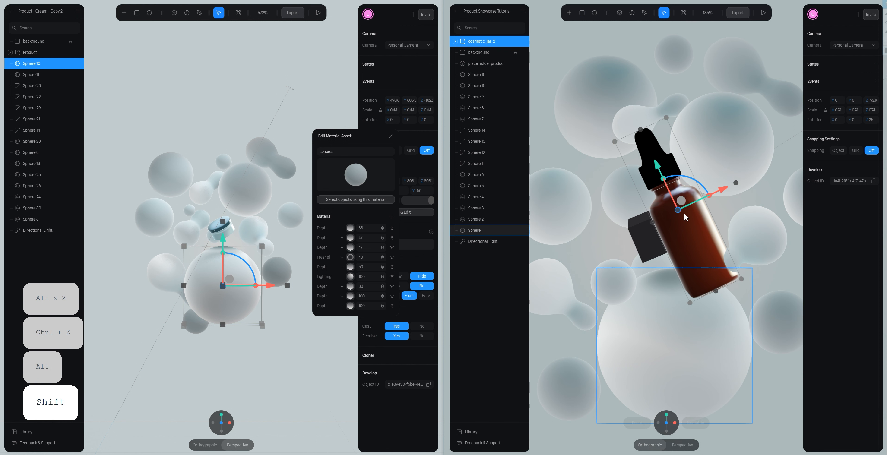
left_click_drag(675, 202, 673, 181)
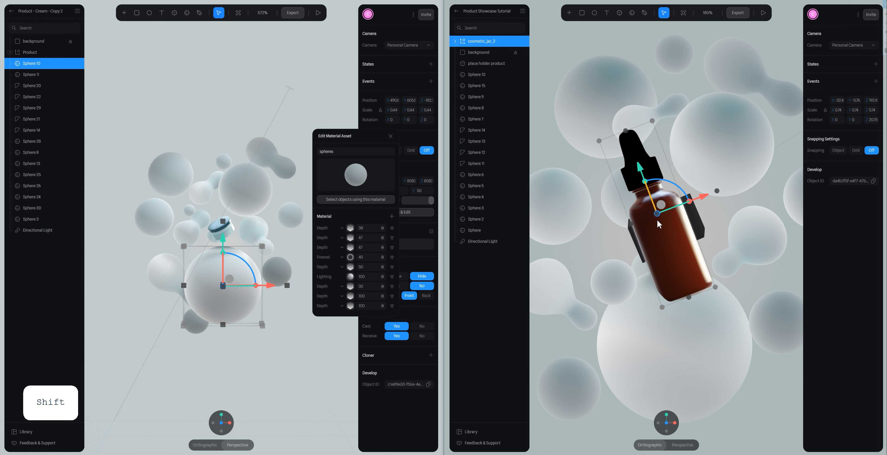
Edit the bottle's mesh by selecting its body points and widening them into a broad jar shape
double_click(675, 256)
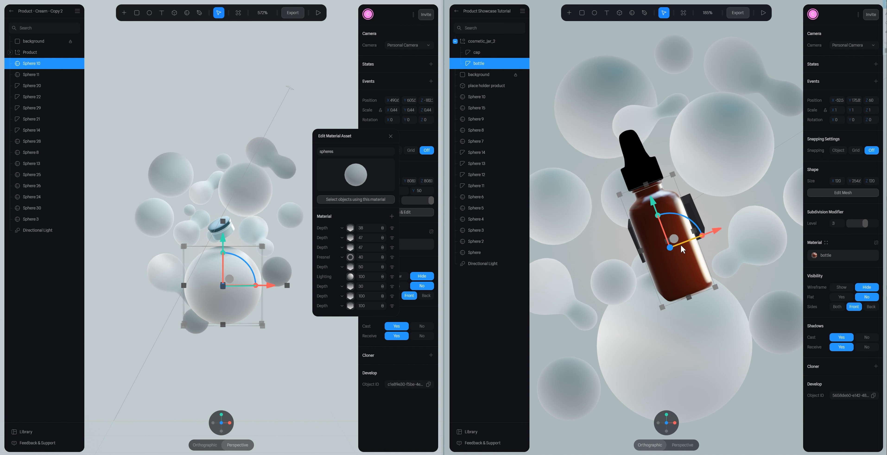
double_click(681, 255)
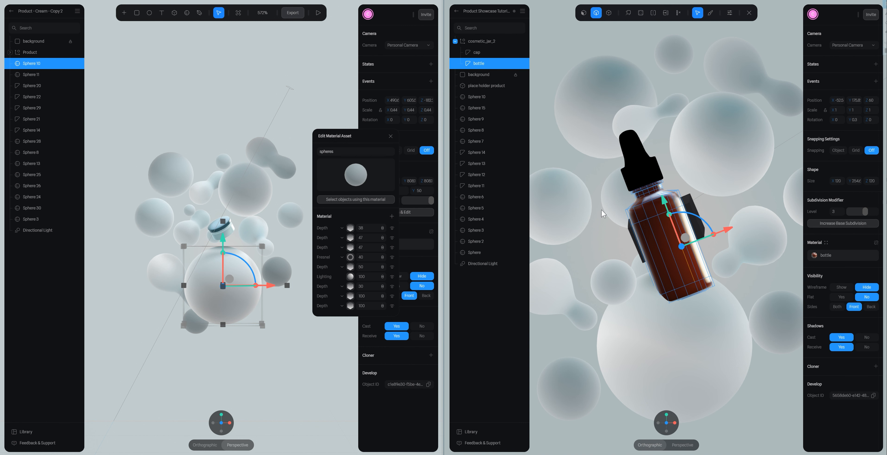
left_click(609, 12)
left_click_drag(758, 311, 599, 233)
left_click_drag(671, 253, 650, 186)
left_click_drag(724, 243, 671, 186)
left_click_drag(694, 244, 644, 199, "shift")
left_click_drag(696, 215, 735, 214)
left_click_drag(645, 178, 662, 226)
Select the bottle's neck points, widen them to the jar's full width and lower them onto the body
left_click_drag(596, 136, 670, 200)
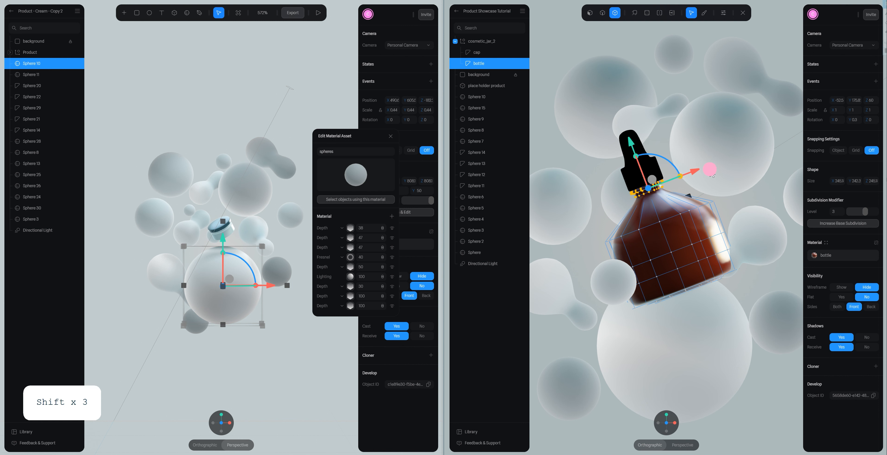
left_click_drag(713, 176, 771, 166)
left_click_drag(639, 156, 648, 172)
Select the jar body's upper horizontal edge loops and adjust them along the jar's height towards the rim
left_click(602, 13)
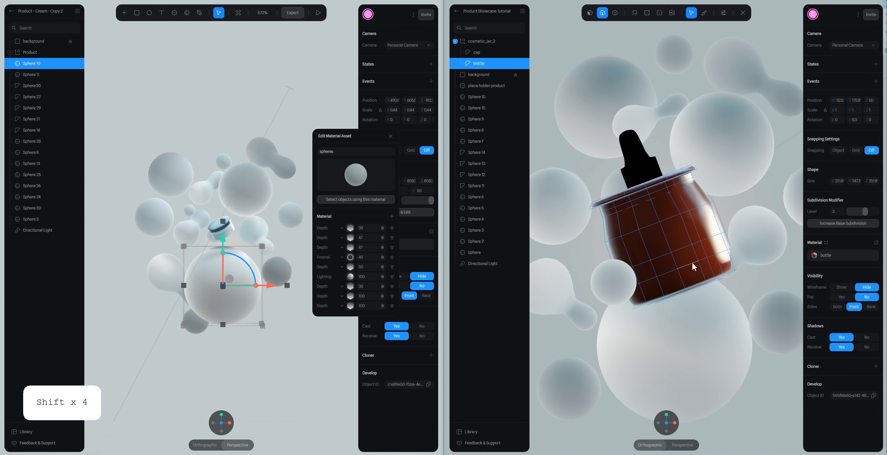
left_click_drag(664, 228, 672, 245)
double_click(666, 259)
left_click_drag(657, 207, 647, 180)
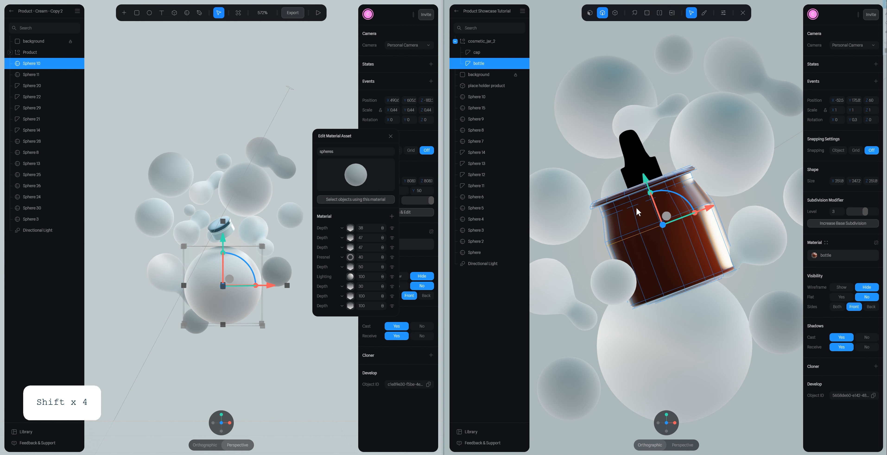
left_click(651, 191, "shift")
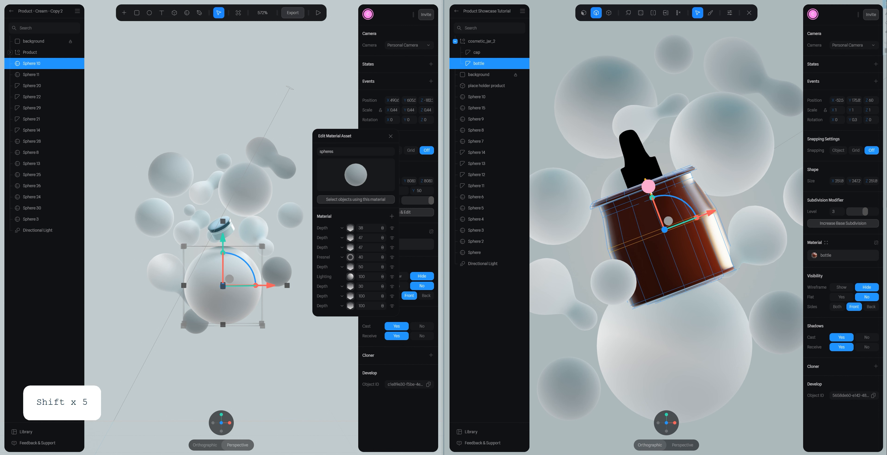
Lower the jar's rim points to make the jar much shorter and finish editing its mesh
left_click(615, 15)
left_click_drag(572, 168, 634, 223)
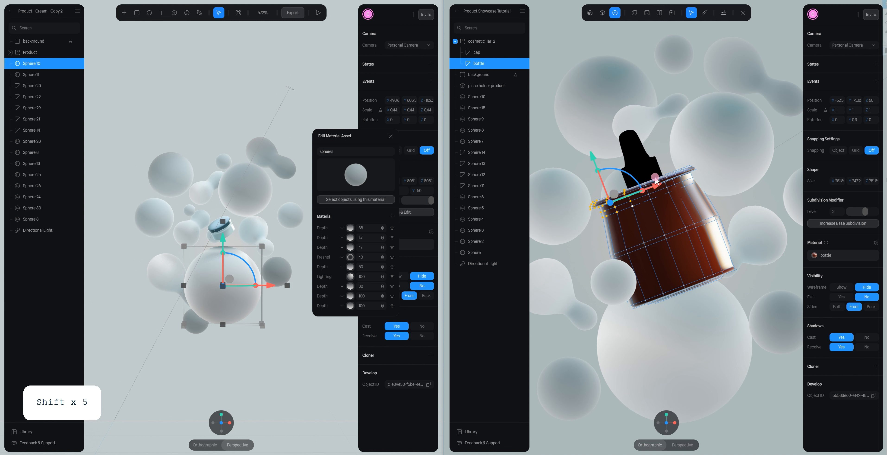
left_click_drag(732, 111, 620, 214, "shift")
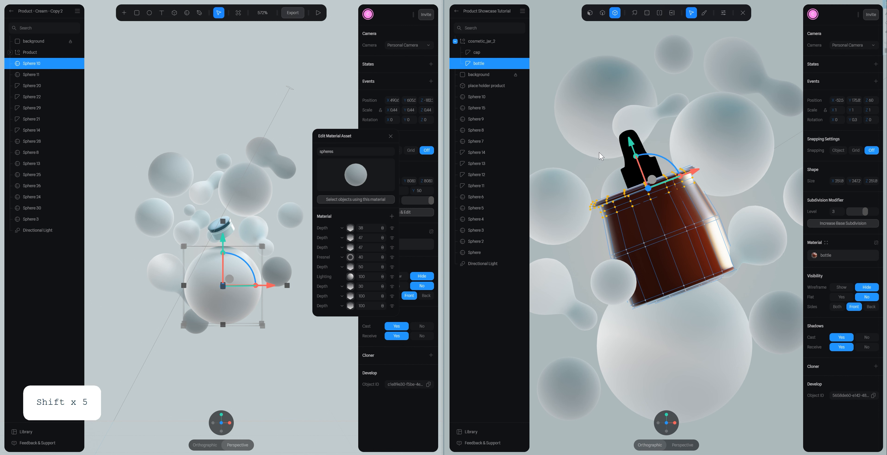
left_click_drag(633, 146, 651, 183)
left_click_drag(801, 309, 618, 287)
left_click_drag(671, 245, 743, 192)
key("Escape")
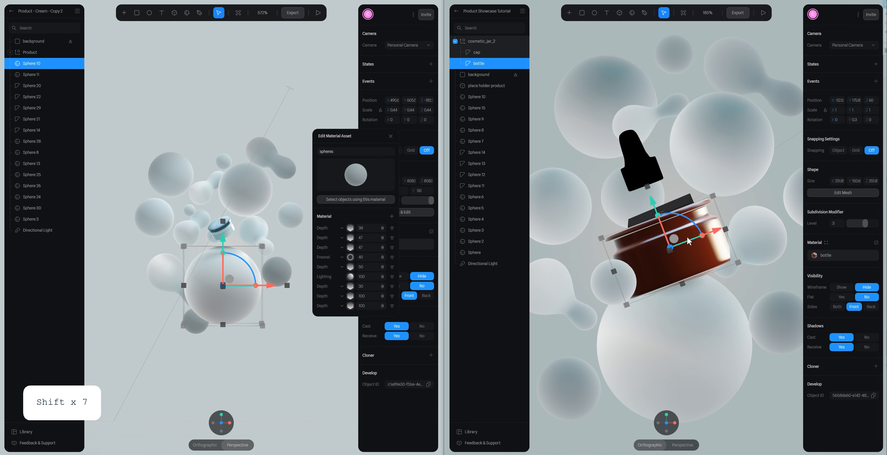
Scale the jar uniformly to about 0.66 and move it up over the placeholder box
left_click_drag(701, 237, 695, 238, "alt+shift")
key("ctrl+z")
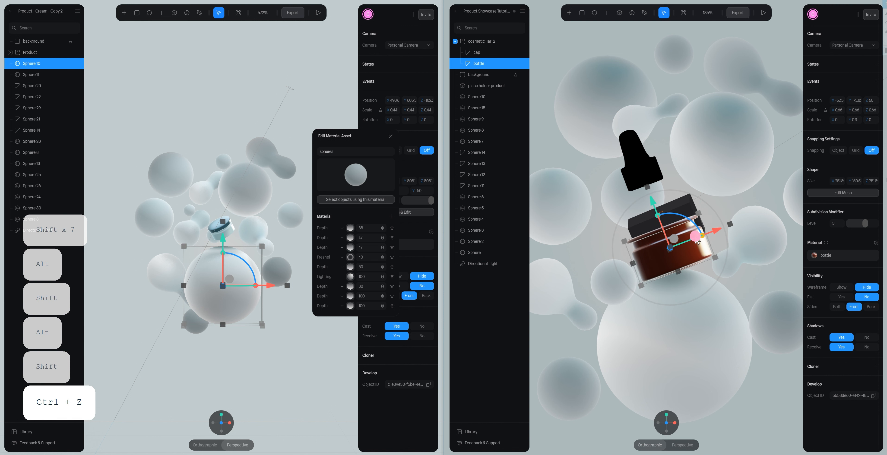
left_click_drag(654, 203, 650, 192)
Open the cap's mesh for editing and dissolve the edge loops of its tapered dropper part
double_click(650, 163)
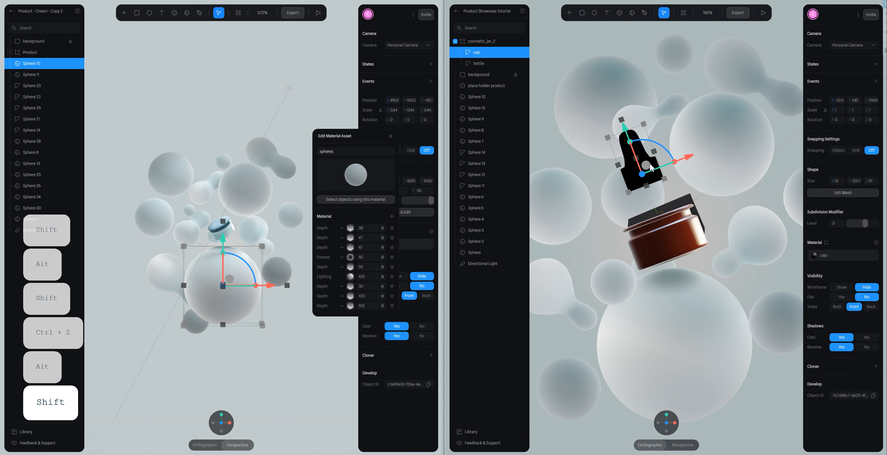
left_click(602, 13)
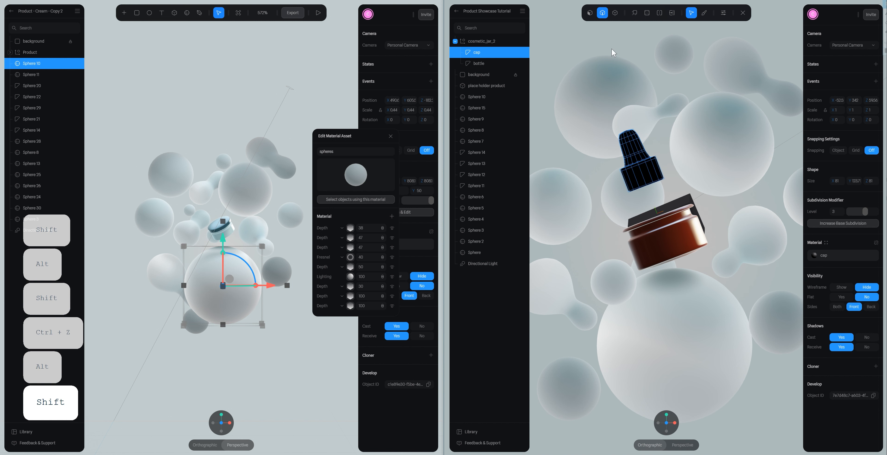
left_click(630, 137)
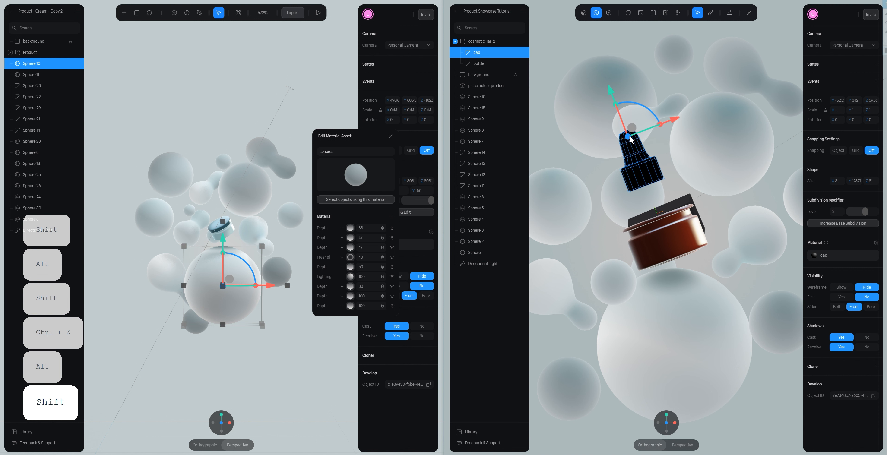
key("d")
key("d")
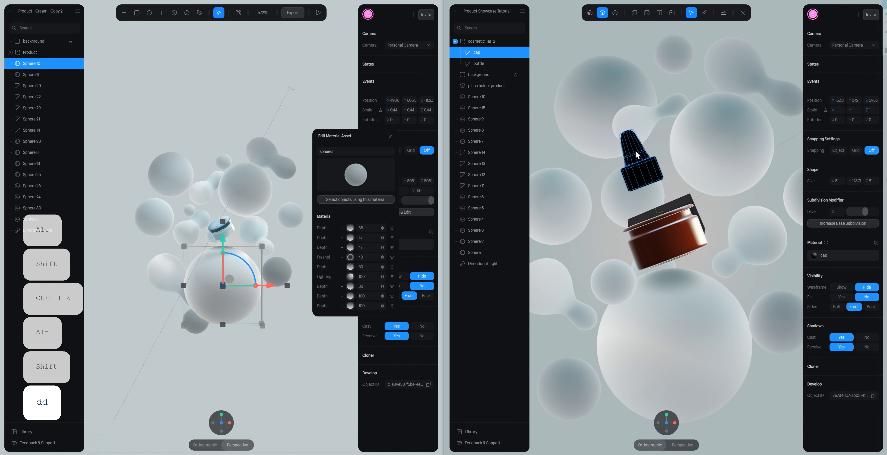
double_click(635, 151)
key("d")
double_click(636, 153)
key("d")
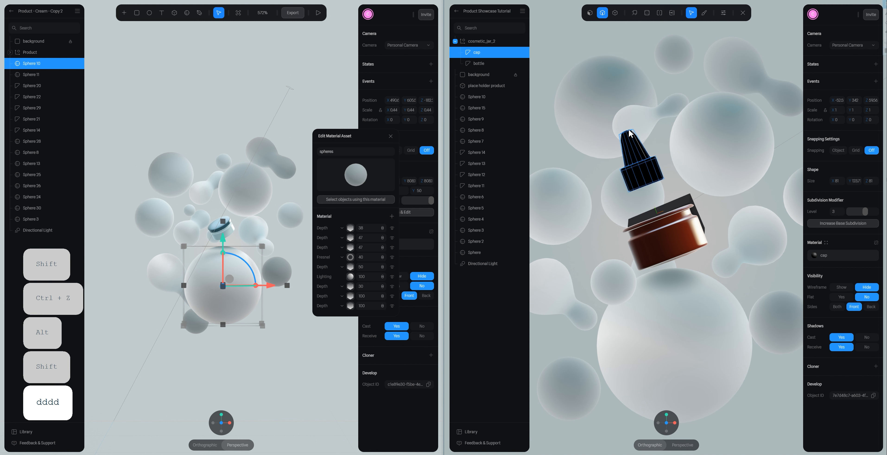
double_click(628, 132)
key("d")
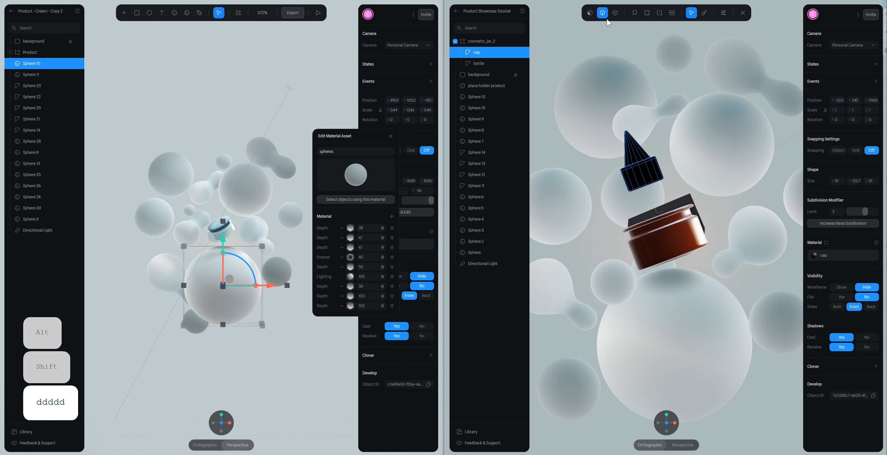
Lower the points at the cap's tip to flatten its top and inspect the top surface up close
left_click(615, 13)
left_click(635, 132)
left_click_drag(607, 82, 623, 110)
scroll(637, 127, "up", 5)
key("space")
scroll(662, 141, "up", 10)
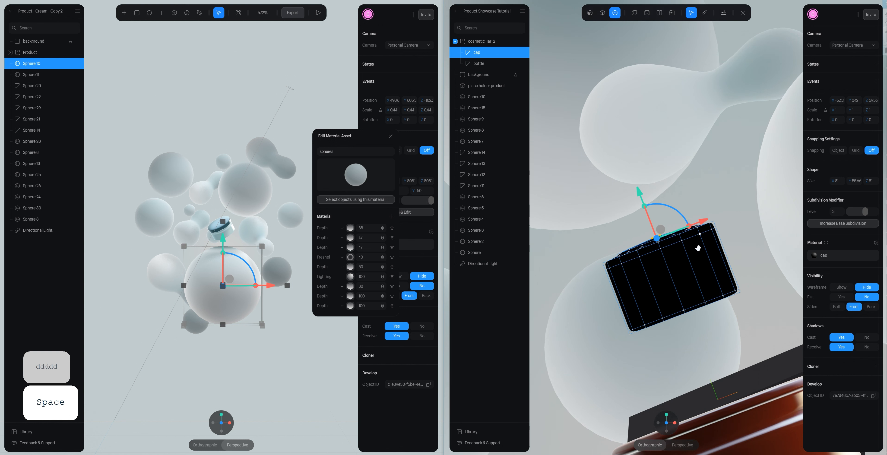
left_click_drag(699, 273, 703, 310, "alt")
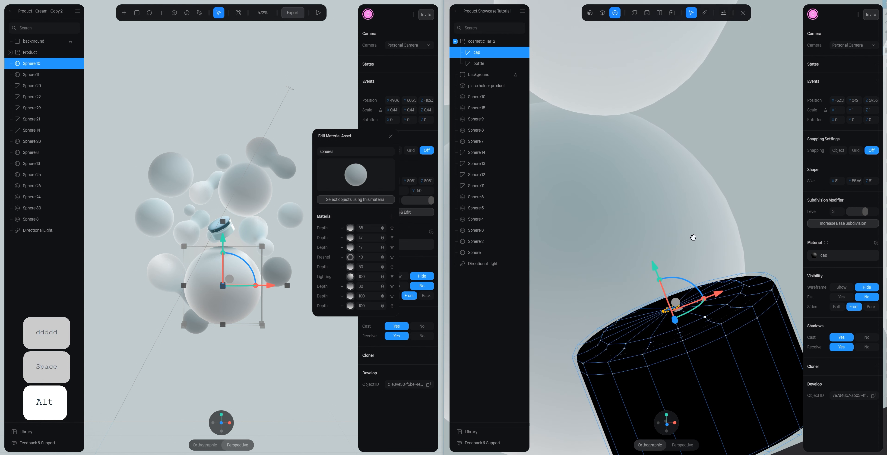
Dissolve the inner edge loops on the cap's top surface
left_click(604, 14)
left_click(713, 311, "alt")
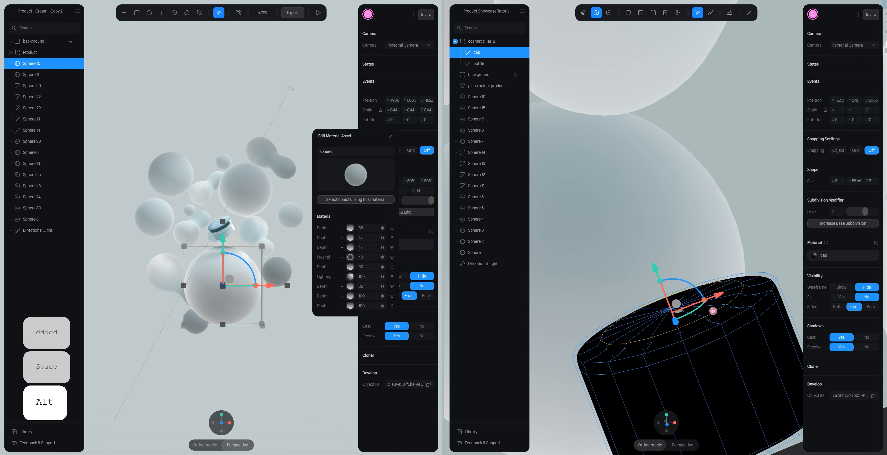
key("d")
left_click(718, 315)
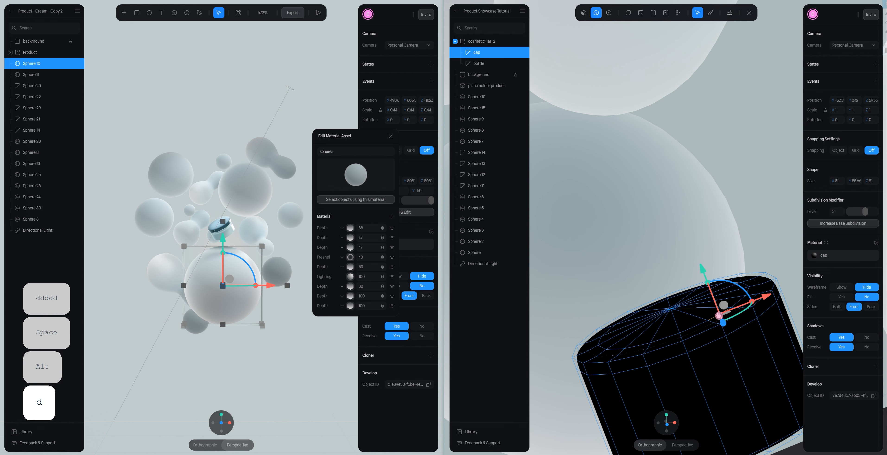
key("d")
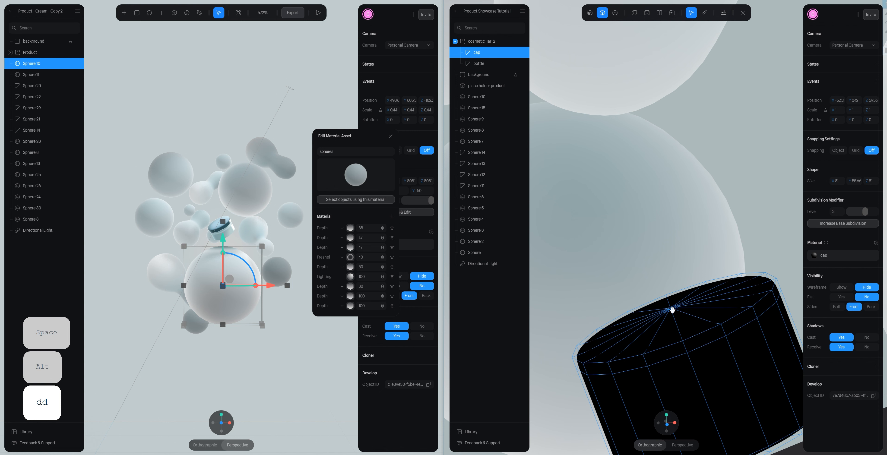
Try to select all faces of the cap's top surface
left_click(591, 13)
left_click_drag(677, 238, 634, 232, "alt")
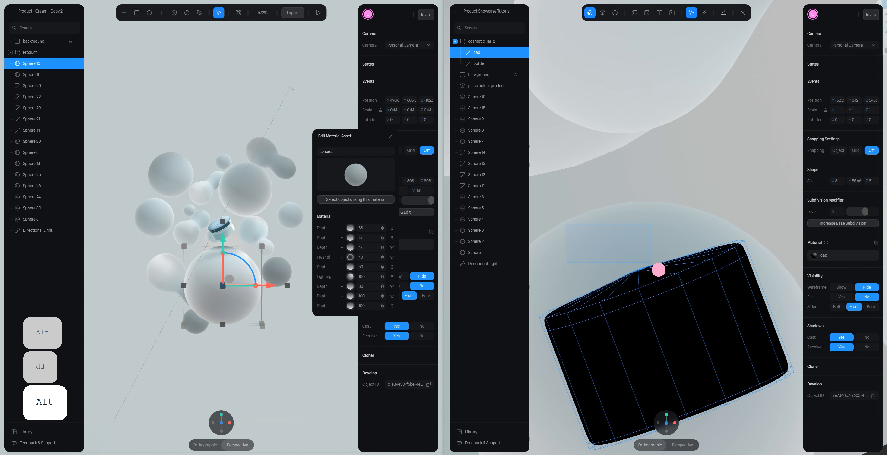
left_click_drag(658, 270, 664, 282)
left_click_drag(743, 235, 757, 282, "alt")
key("space")
left_click_drag(757, 281, 615, 157)
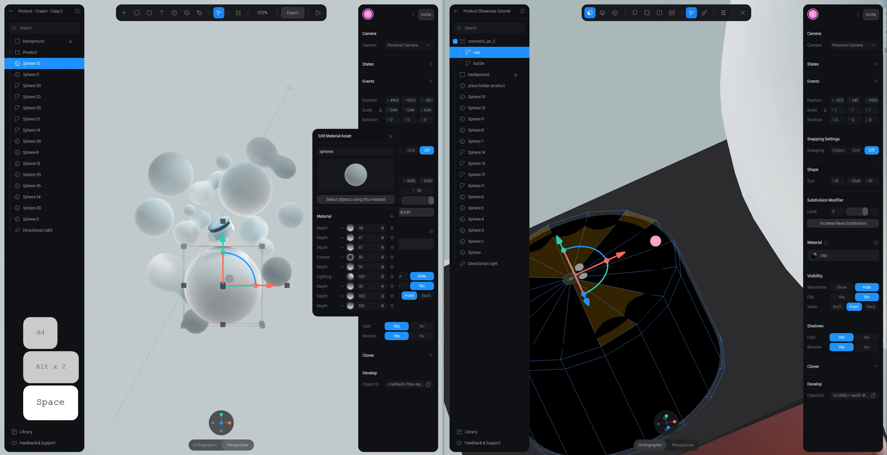
left_click(656, 241, "shift")
left_click(663, 258, "shift")
left_click(653, 285, "shift")
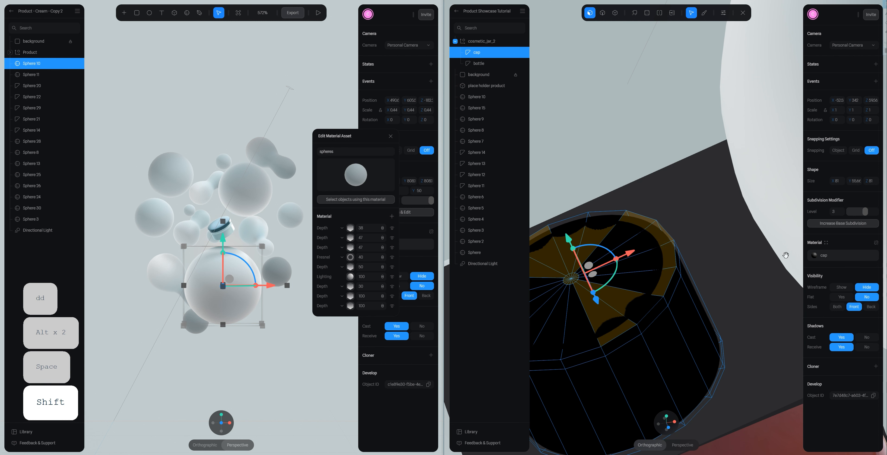
Set the cap's subdivision level to 0 and dissolve the edge loop around the outer part of its top surface
left_click_drag(864, 212, 836, 211)
key("space")
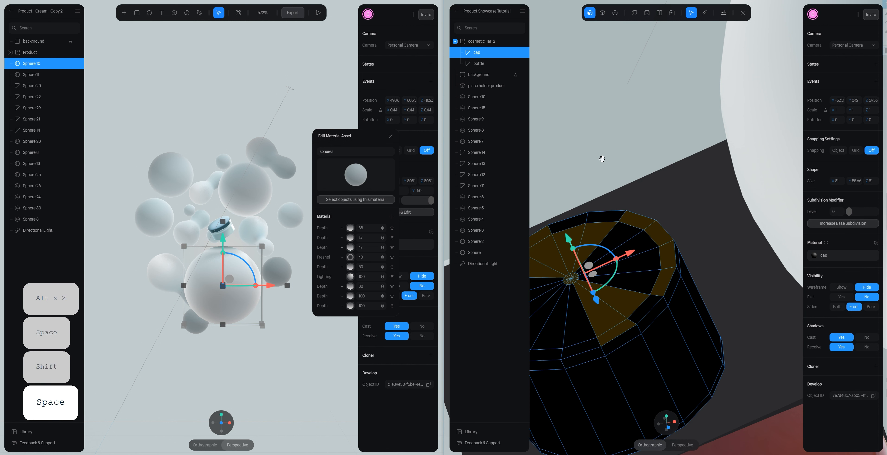
left_click_drag(602, 159, 679, 156)
left_click(605, 13)
double_click(713, 228)
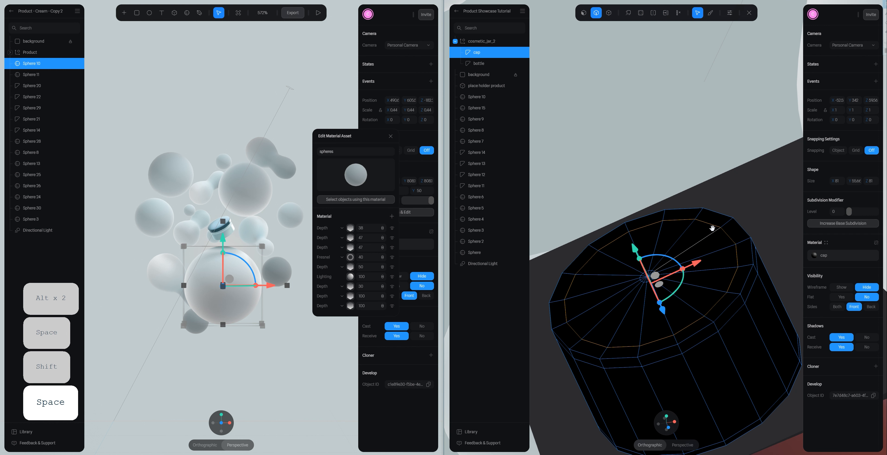
key("d")
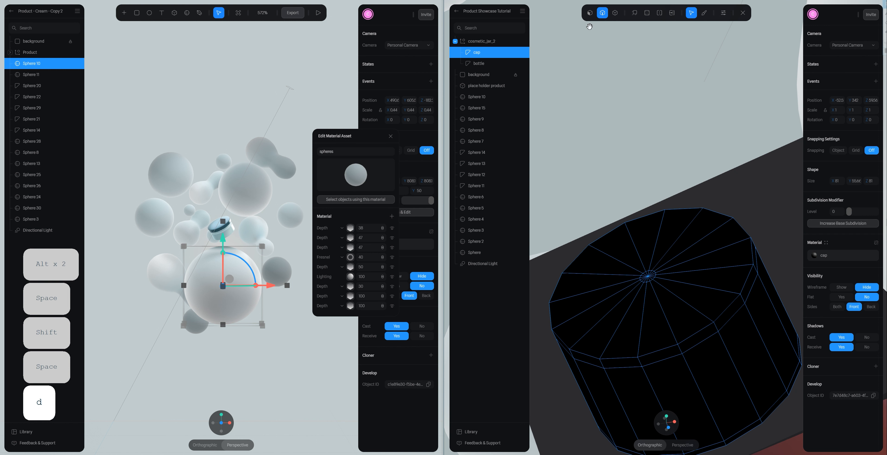
Select the triangular faces around the cap's top surface and undo the mistaken picks
left_click(589, 17)
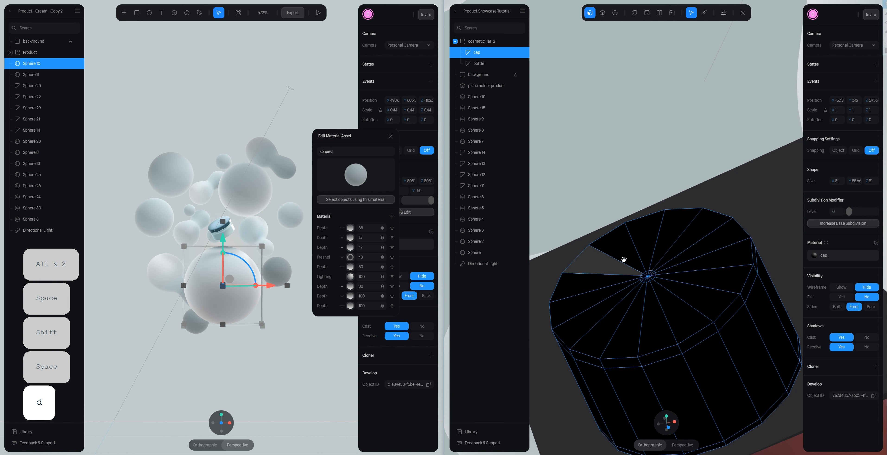
left_click_drag(621, 253, 660, 287, "shift")
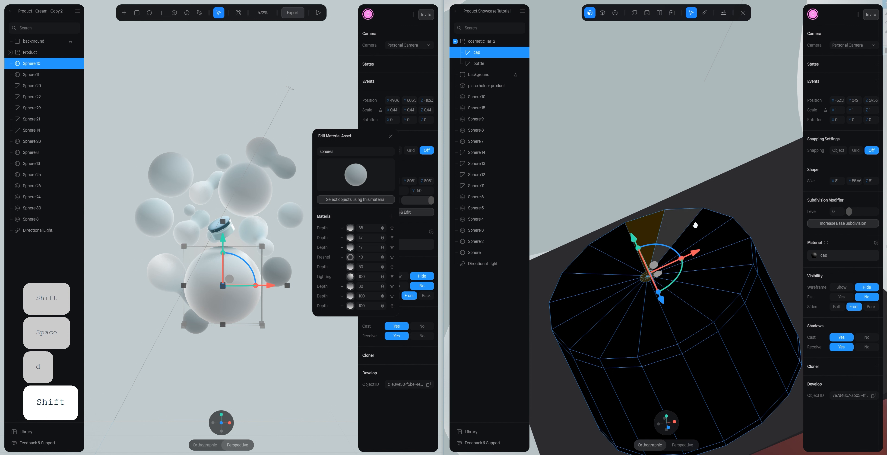
mouse_move(723, 237)
left_mouse_down("shift")
mouse_move(727, 277)
mouse_move(716, 310)
mouse_move(685, 331)
mouse_move(627, 327)
mouse_move(578, 291)
mouse_move(606, 246)
mouse_move(720, 254)
left_mouse_up("shift")
middle_click_drag(720, 255, 698, 220)
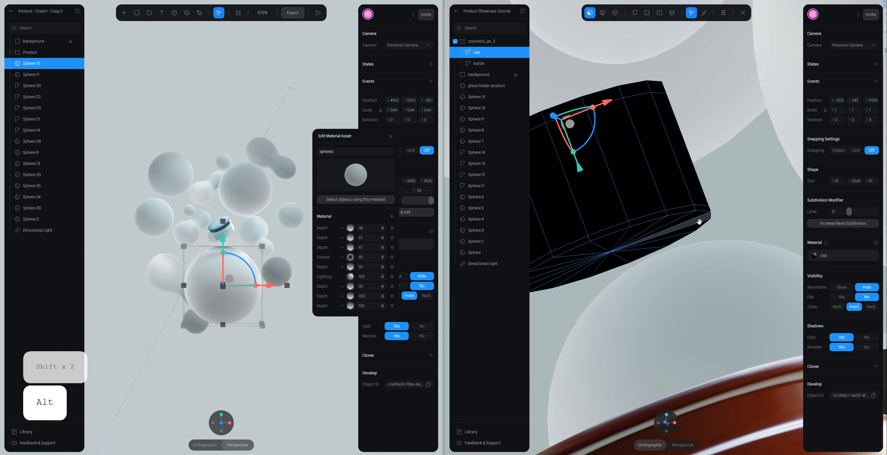
key("s")
middle_click_drag(744, 287, 722, 286)
left_click_drag(722, 287, 622, 294, "alt")
left_click(644, 323)
key("ctrl+z")
key("ctrl+z")
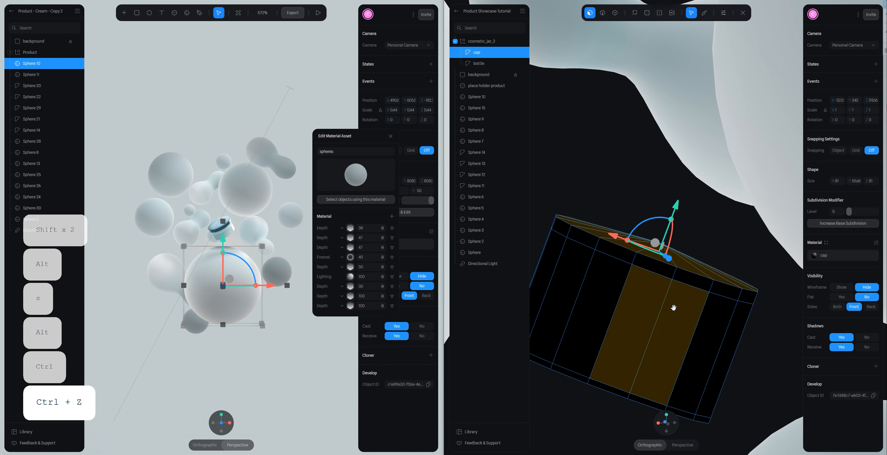
Correct the face selection so that it holds only the cap's top faces, without any side faces
key("s")
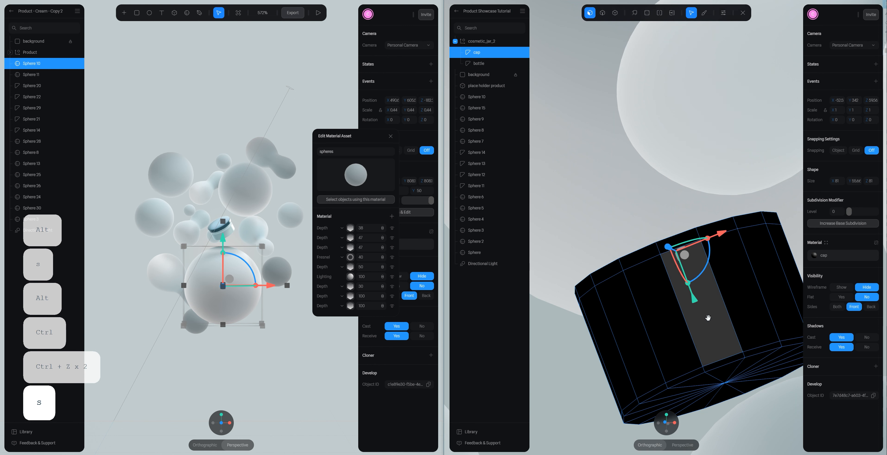
middle_click_drag(729, 317, 816, 312)
left_click_drag(816, 314, 853, 324, "alt")
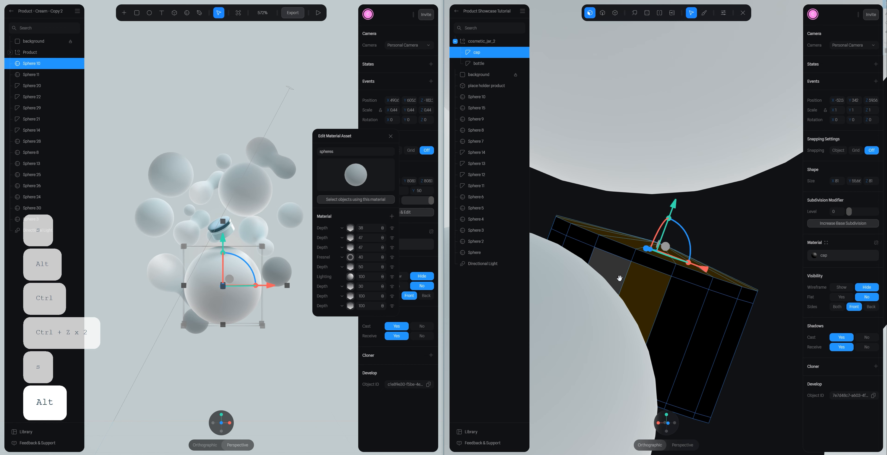
left_click(640, 285, "alt")
middle_click_drag(707, 307, 854, 330)
scroll(712, 338, "down", 3, "alt")
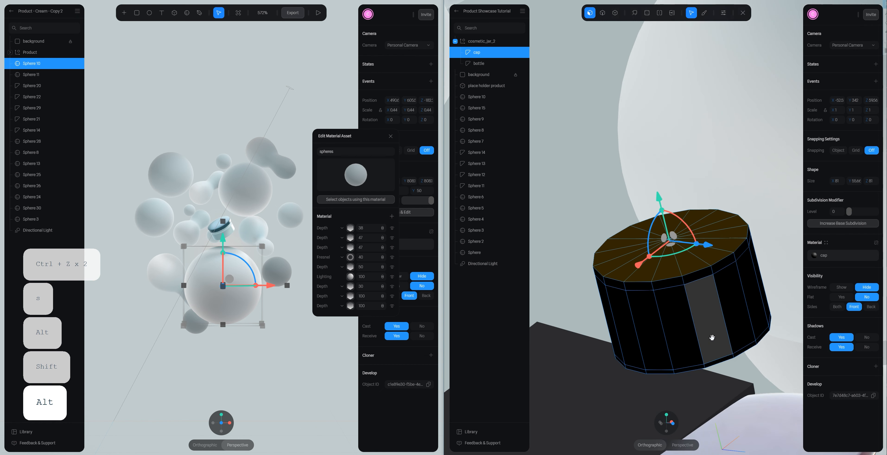
left_click_drag(713, 320, 719, 319, "alt")
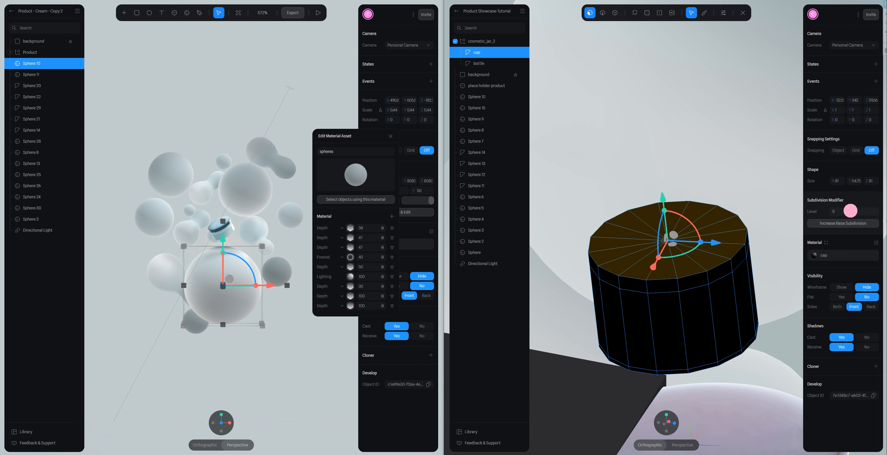
Set the cap's subdivision level to 2 and lower the selected top faces slightly
left_click_drag(851, 211, 860, 210)
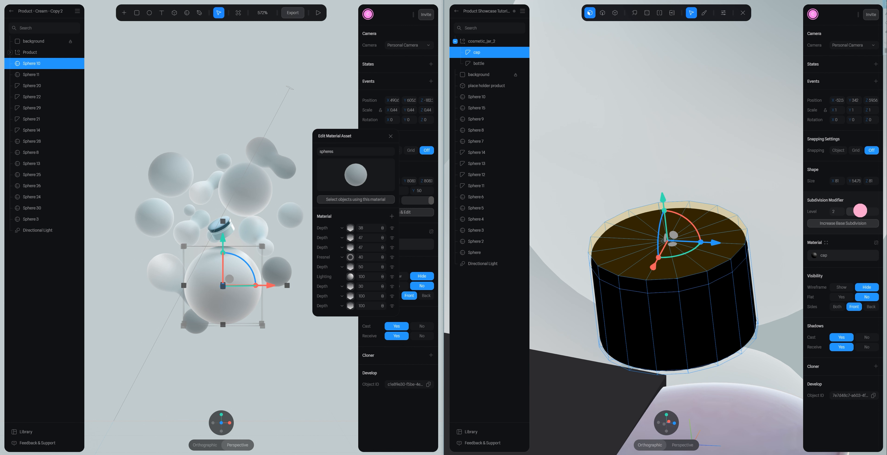
scroll(632, 202, "down", 2)
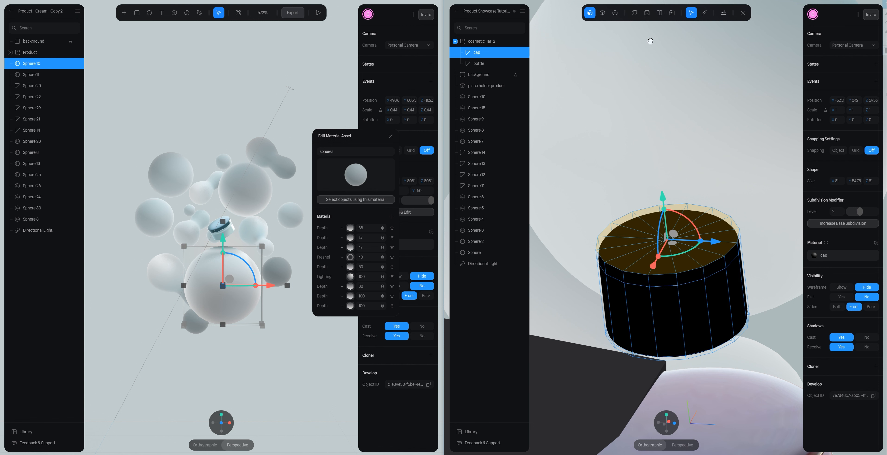
left_click_drag(662, 198, 667, 205)
Raise the edge loop around the cap's upper rim slightly and view the cap from the front
left_click(603, 12)
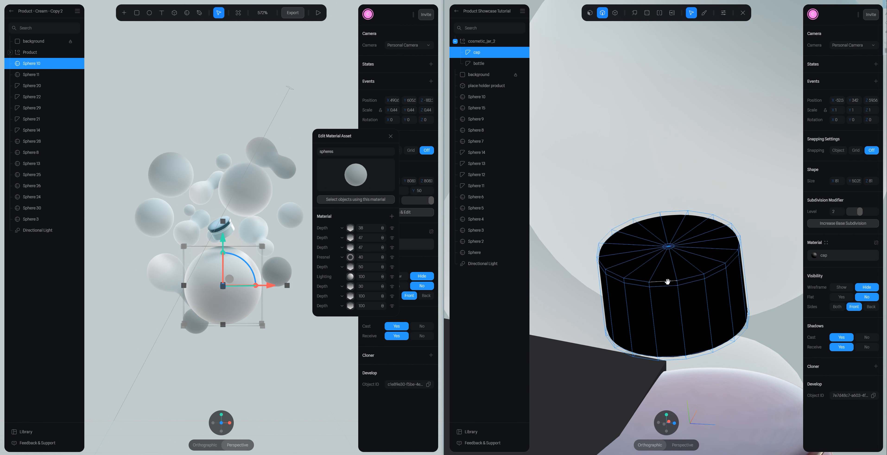
left_click(668, 282)
mouse_move(665, 219)
left_mouse_down()
mouse_move(678, 254)
mouse_move(670, 212)
left_mouse_up()
left_click(674, 423)
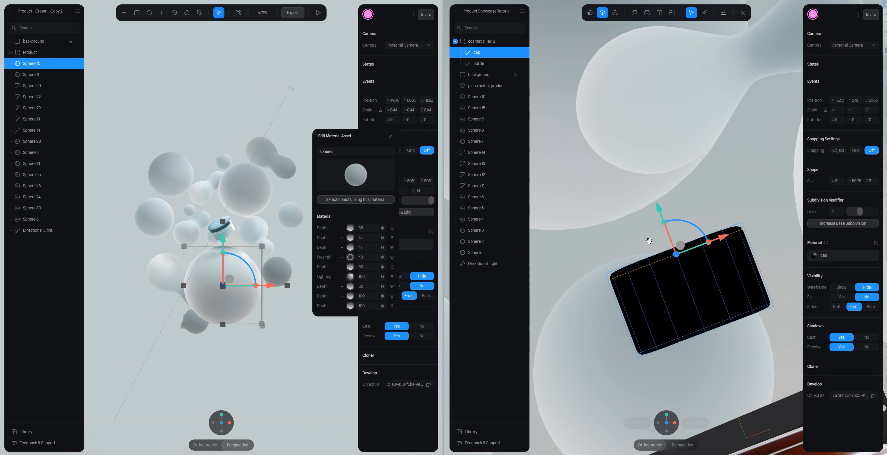
Lower all upper points of the cap to make it much shorter and finish editing its mesh
left_click(615, 12)
left_click_drag(546, 155, 760, 291)
left_click_drag(654, 199, 673, 238)
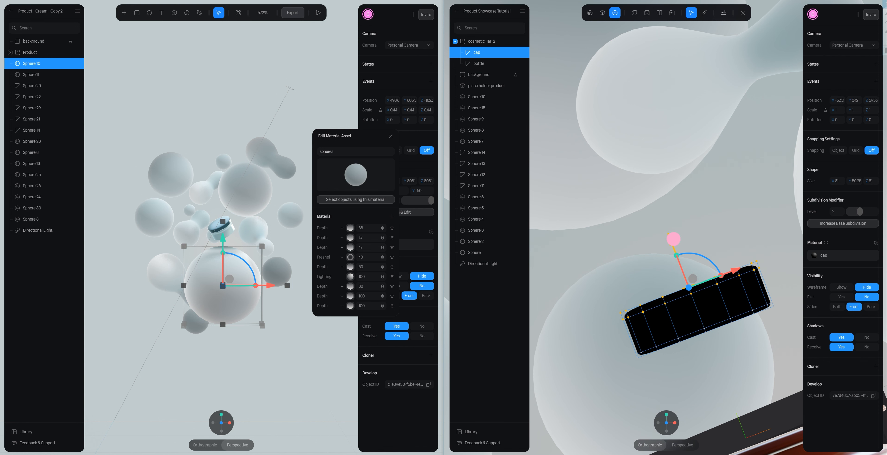
key("Escape")
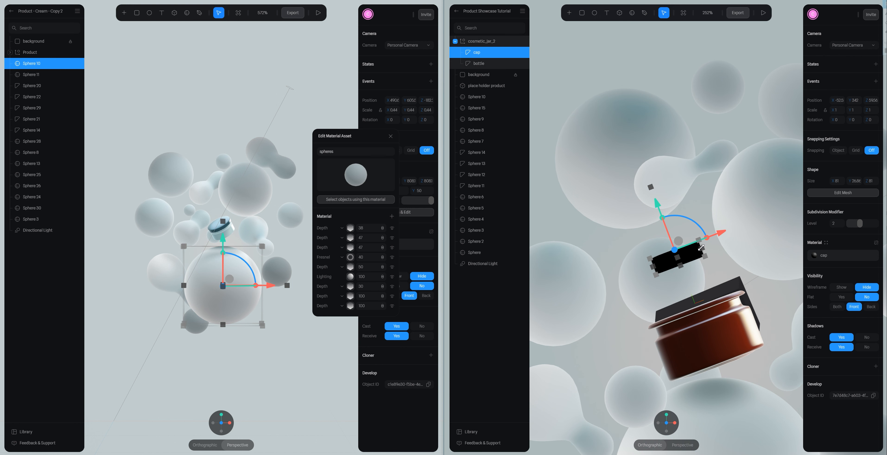
Widen the cap to about 167 with a Y scale of about 0.48, and seat it centred on the jar's rim
left_click_drag(704, 250, 731, 245)
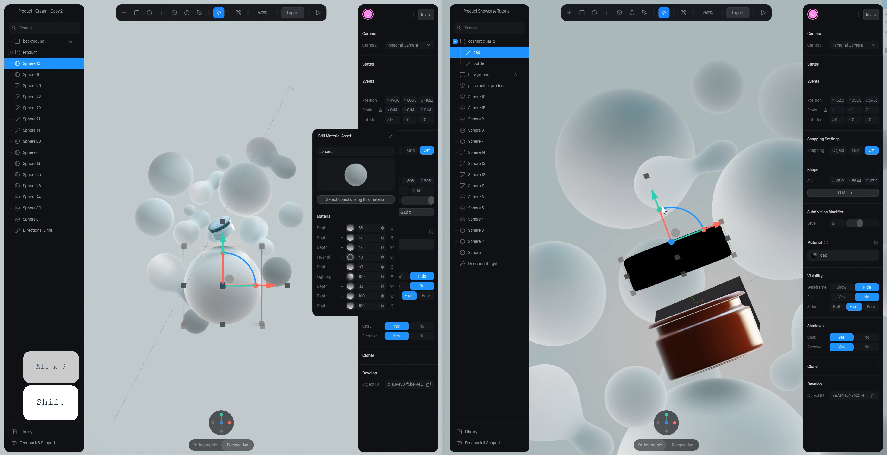
left_click_drag(654, 199, 680, 262)
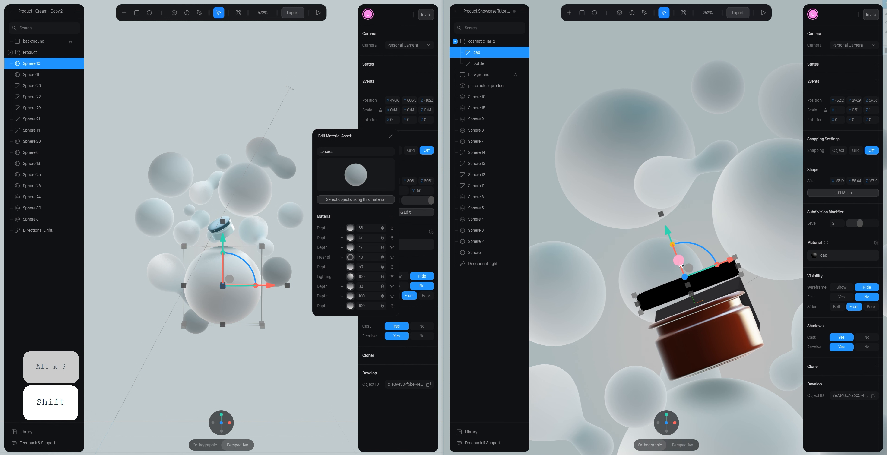
left_click_drag(670, 231, 676, 244)
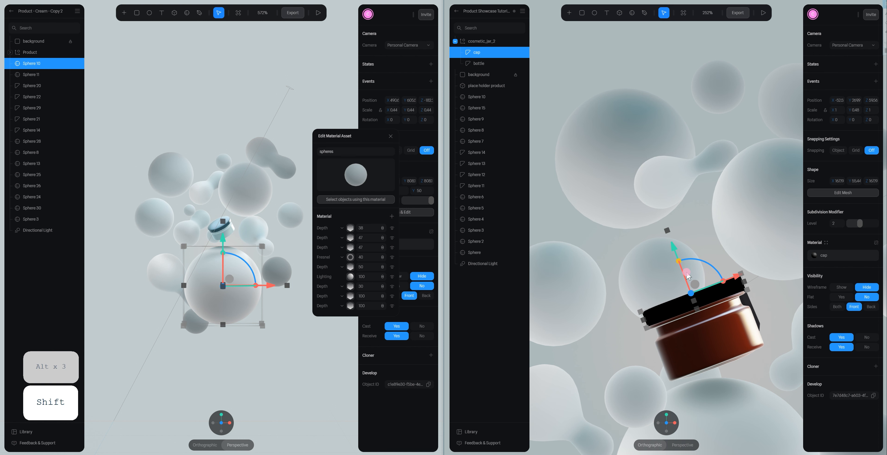
left_click_drag(709, 340, 764, 383)
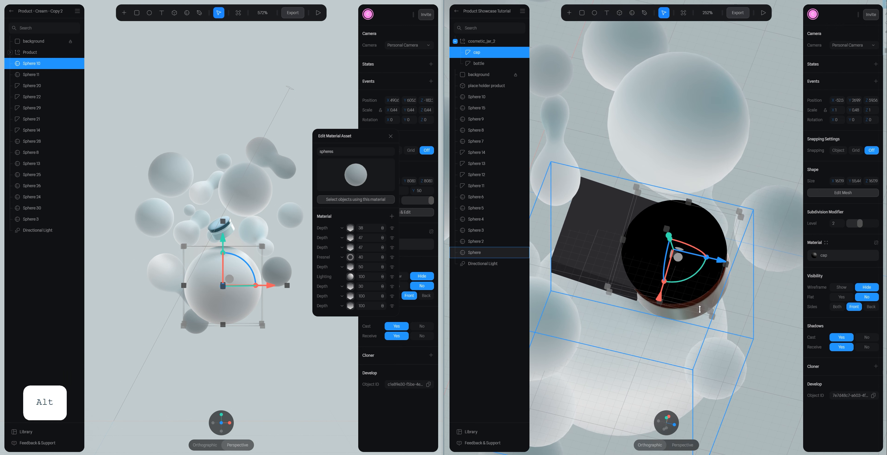
left_click_drag(678, 257, 679, 261)
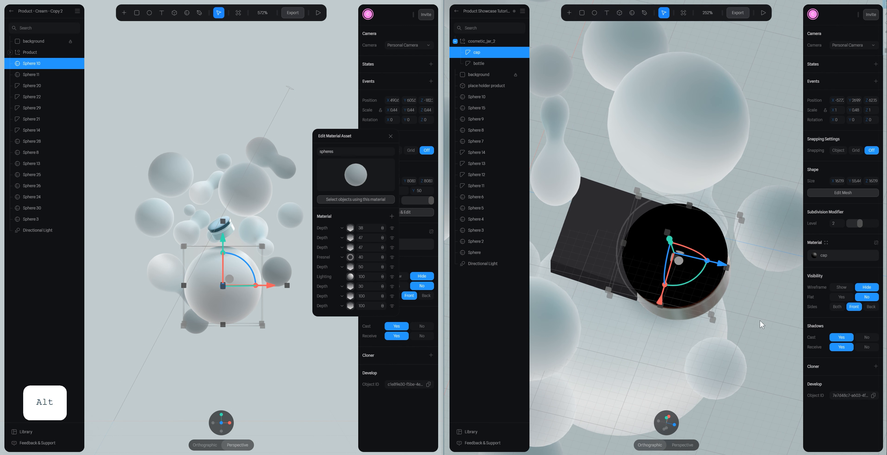
Delete the placeholder product box behind the jar
left_click_drag(760, 321, 656, 278, "alt")
left_click(717, 270)
left_click(654, 277)
key("Delete")
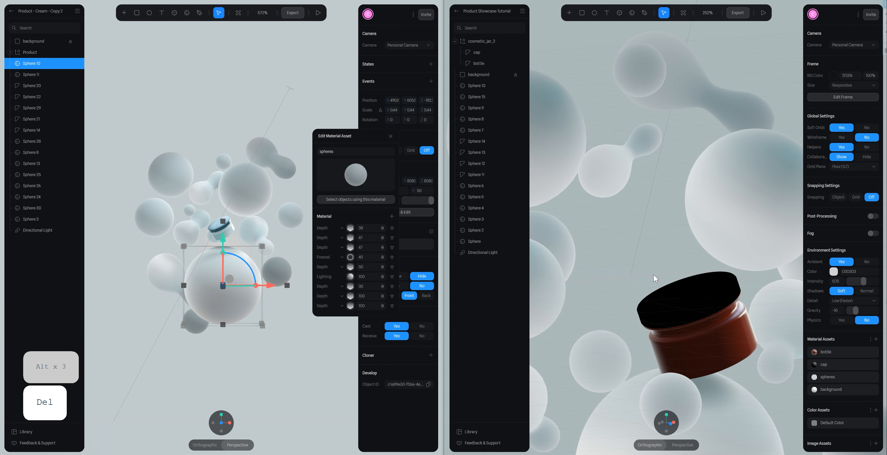
Select the whole cosmetic_jar_2 group and reposition it horizontally over the large sphere from the top view
left_click(716, 314)
left_click_drag(715, 314, 677, 306)
left_click(667, 413)
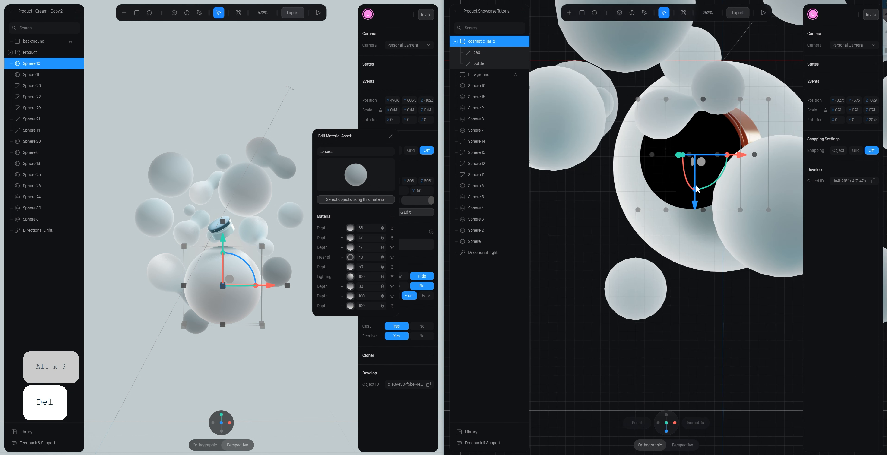
left_click_drag(704, 165, 722, 175)
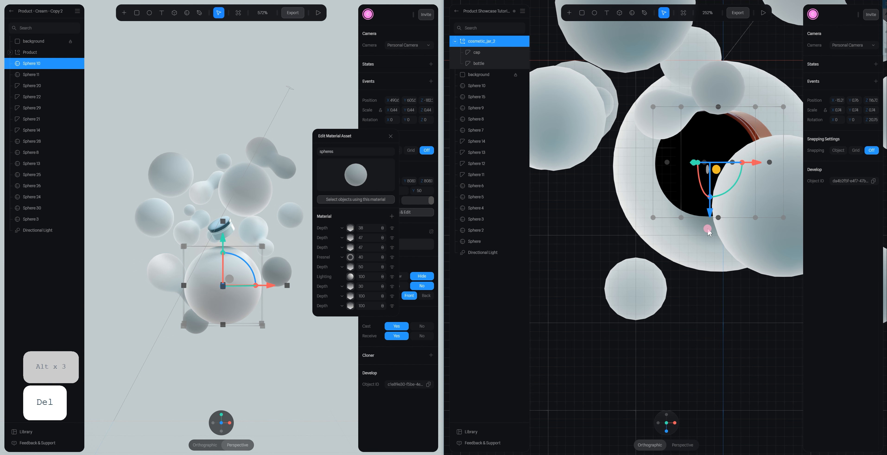
left_click(666, 431)
scroll(709, 318, "down", 4)
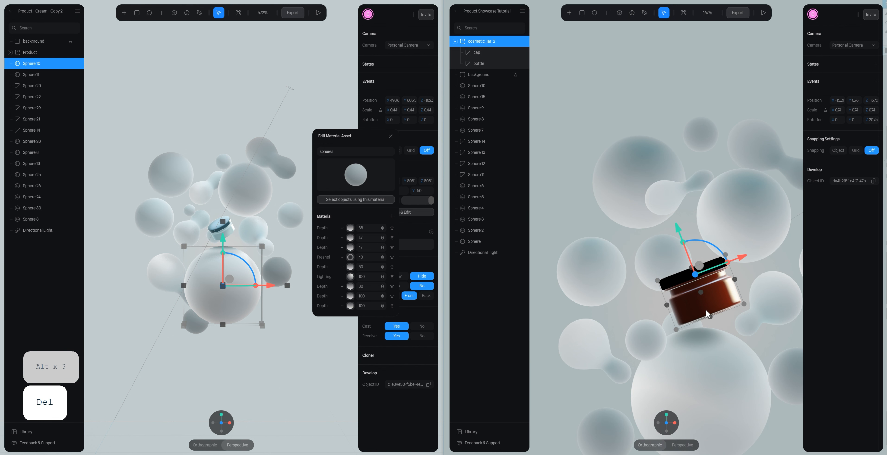
Rotate the jar group about 13° on X so its lid tilts towards the viewer, and inspect it up close
key("space")
left_click_drag(704, 120, 682, 91)
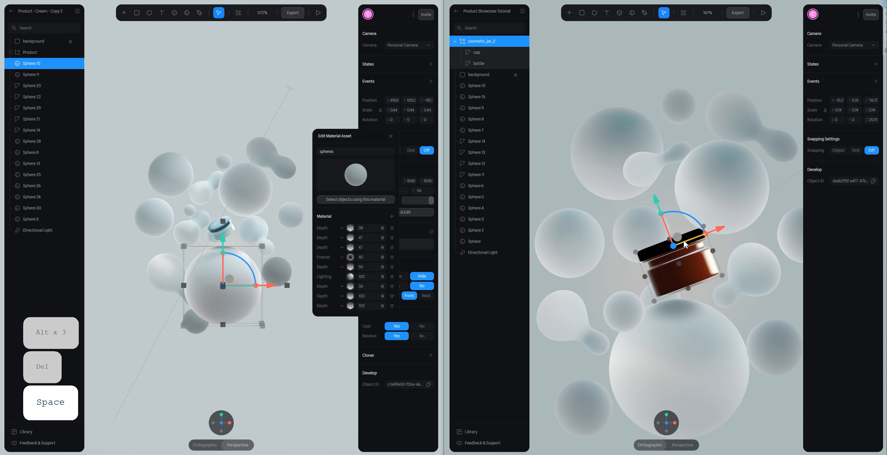
left_click_drag(669, 235, 695, 239)
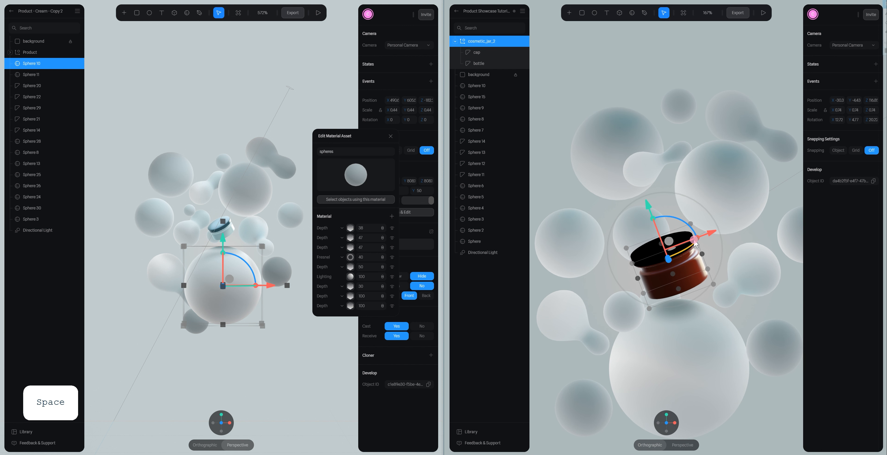
left_click(718, 266)
scroll(718, 266, "up", 5)
scroll(719, 269, "up", 4)
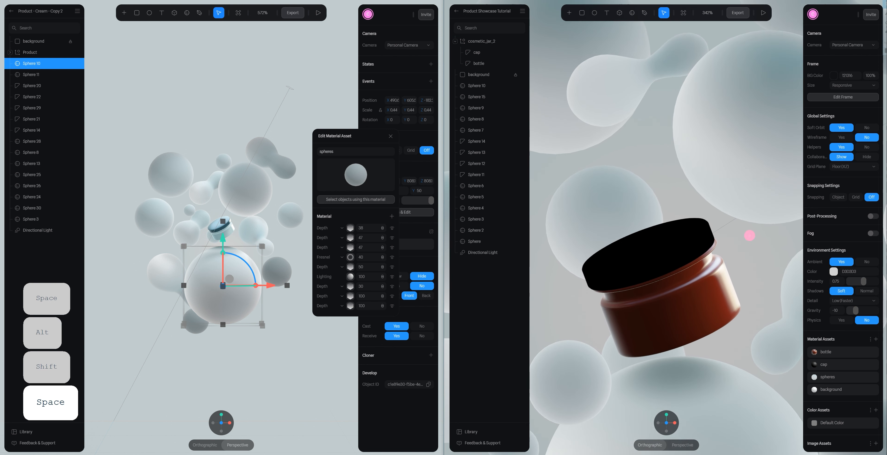
Select the cap of the new jar and nudge it slightly along X so it sits centred on the rim
left_click(680, 242)
double_click(687, 229)
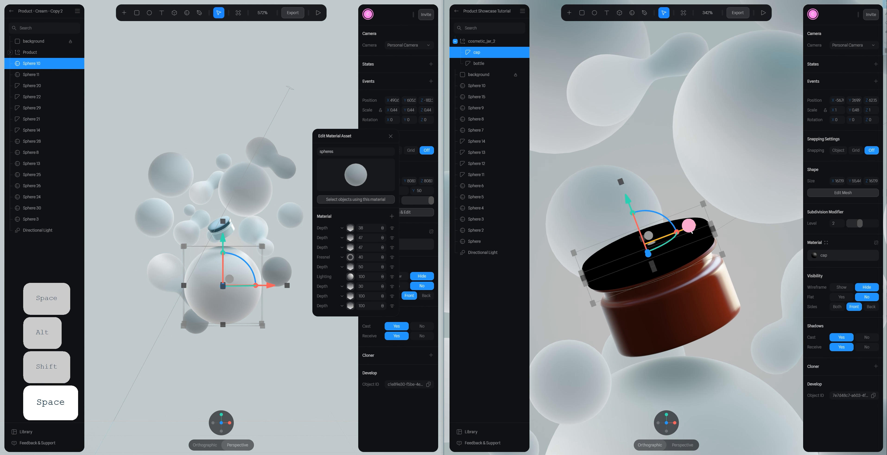
left_click_drag(688, 225, 691, 225)
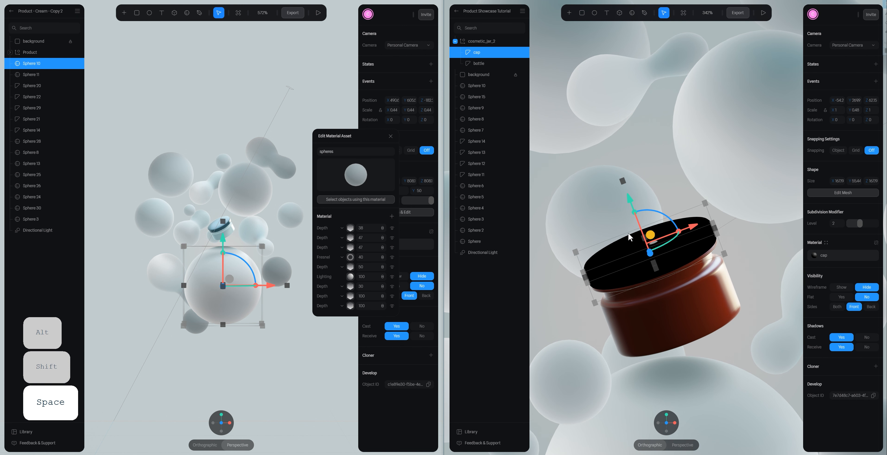
left_click(748, 248)
Frame the reference cream jar up close and open the bottle material assets of both the reference jar and the new jar for editing
left_click(231, 227)
key("s")
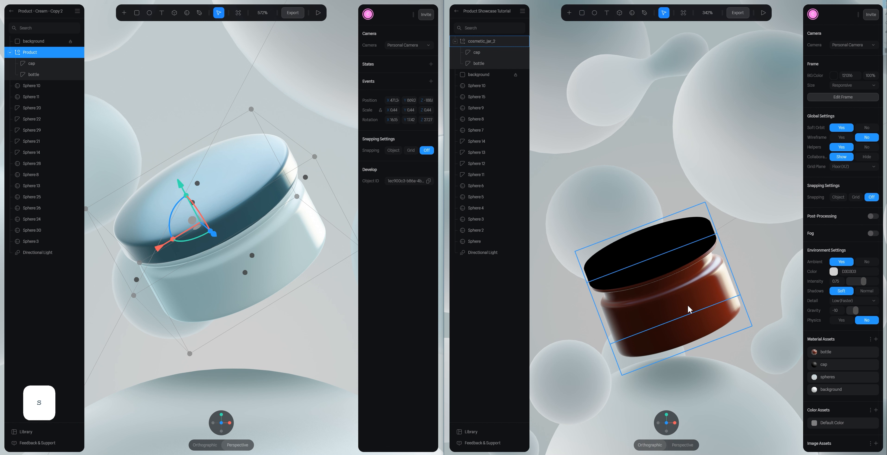
left_click(702, 302)
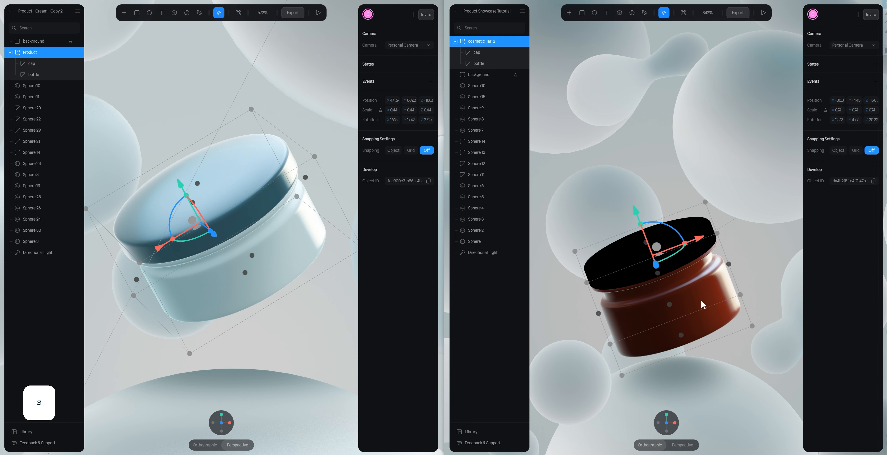
left_click(703, 302)
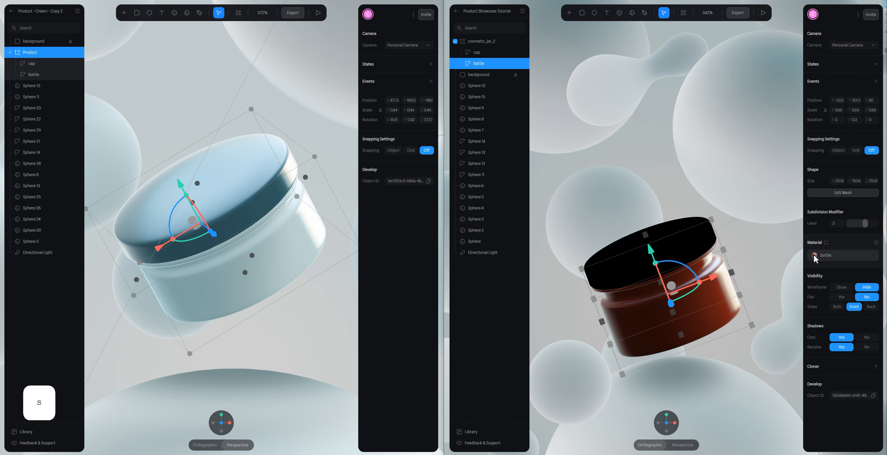
left_click(317, 233)
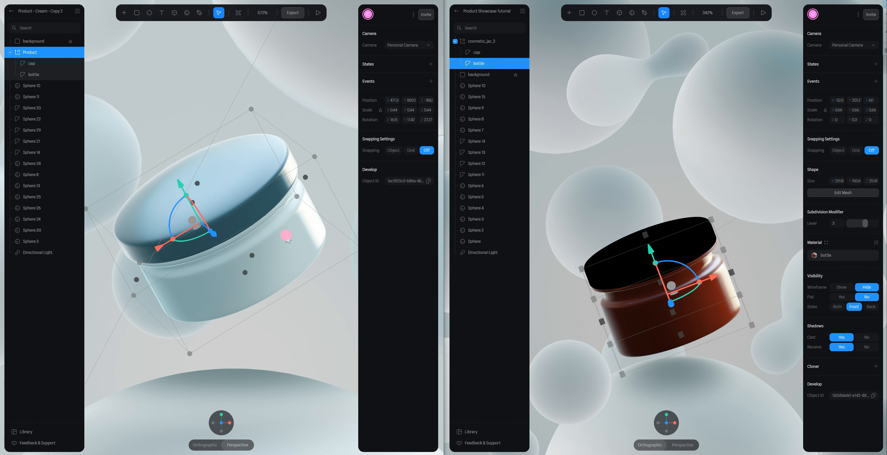
left_click(371, 255)
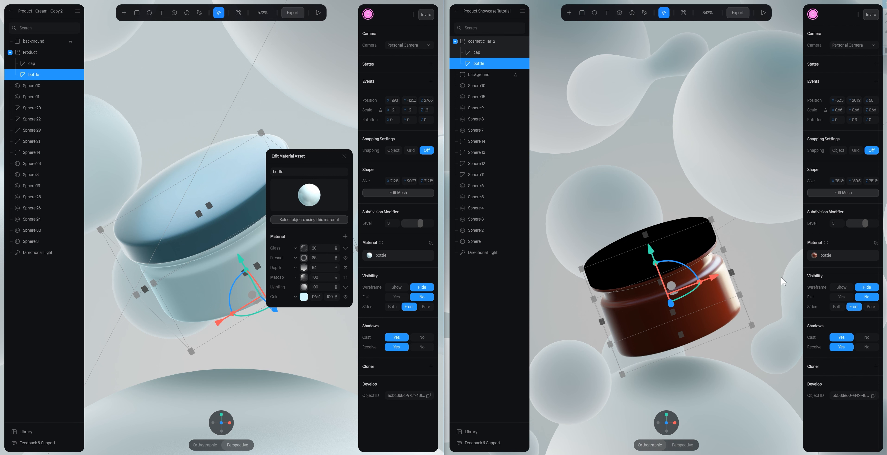
left_click(820, 255)
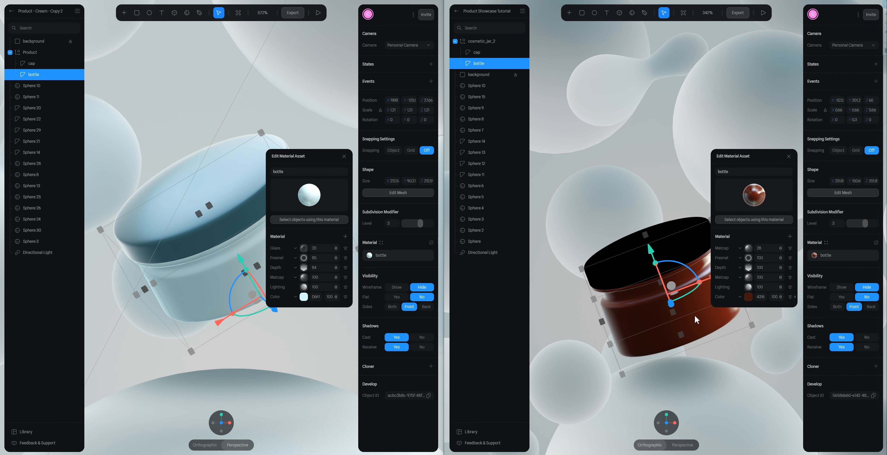
Copy the base colour of the reference bottle material into the Color layer of the new jar's bottle material
left_click(316, 297)
key("ctrl+c")
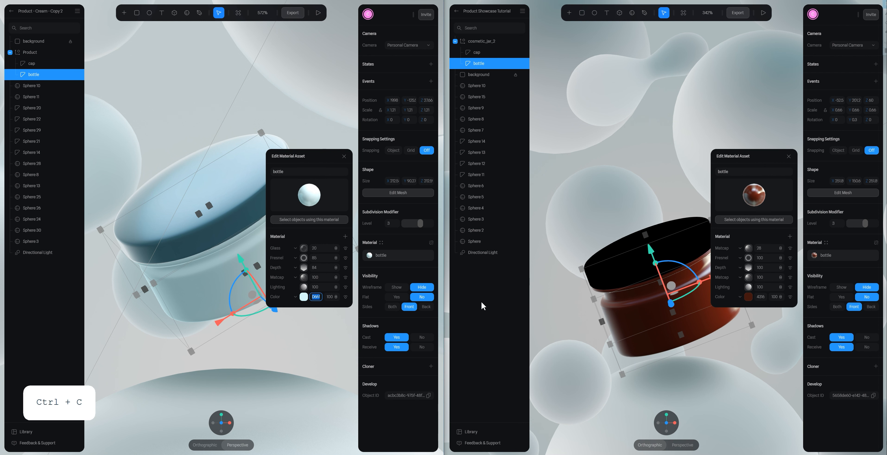
left_click(760, 298)
key("ctrl+v")
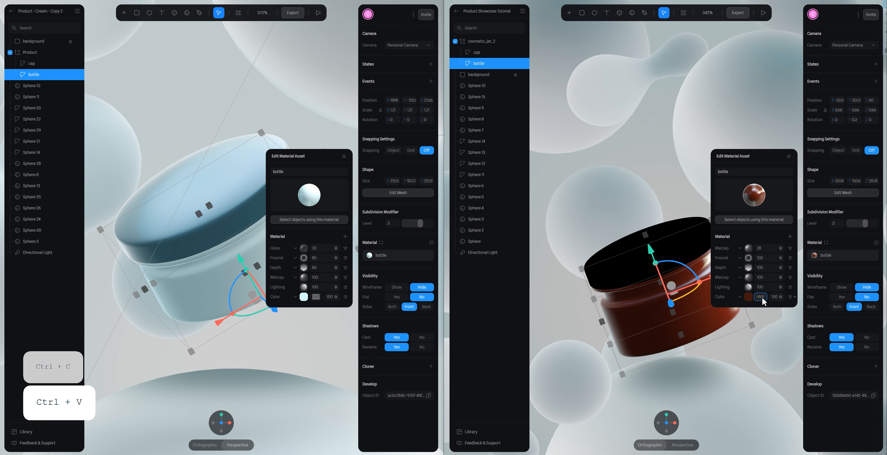
key("Return")
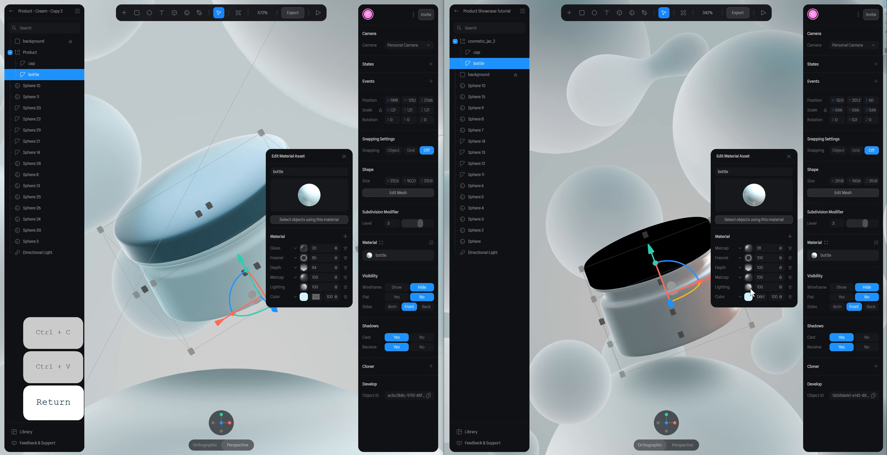
Compare the Lighting and Matcap layers of both bottle materials, and copy the reference's first Depth ramp colour to the new bottle's first stop
left_click(303, 286)
left_click(749, 287)
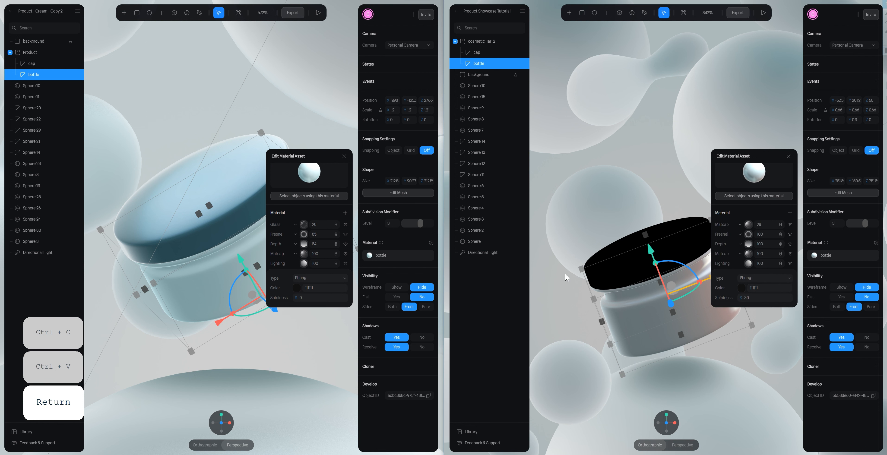
left_click(303, 253)
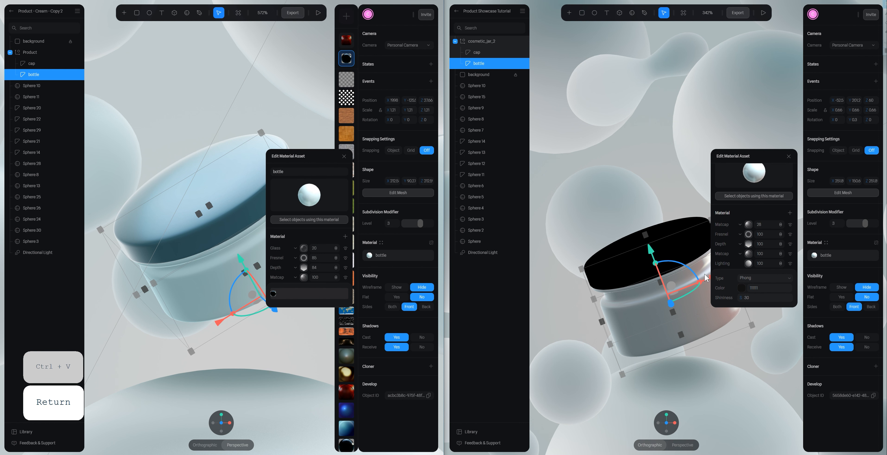
left_click(751, 255)
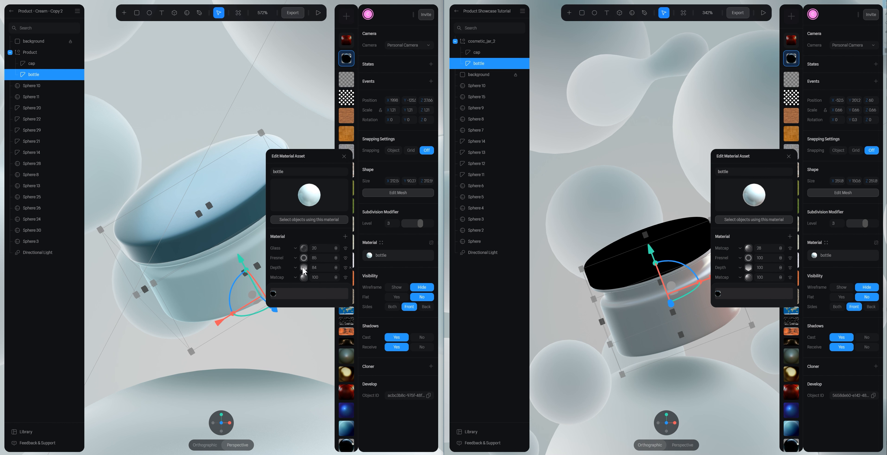
left_click(302, 267)
left_click(749, 269)
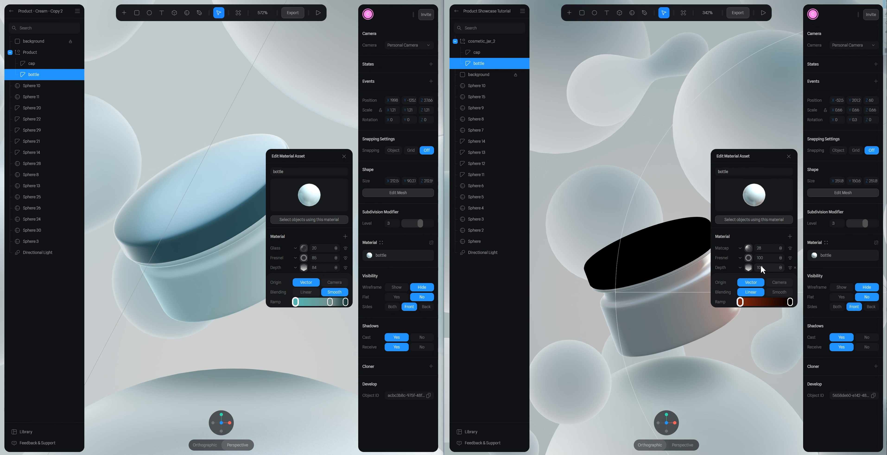
scroll(318, 260, "down", 2)
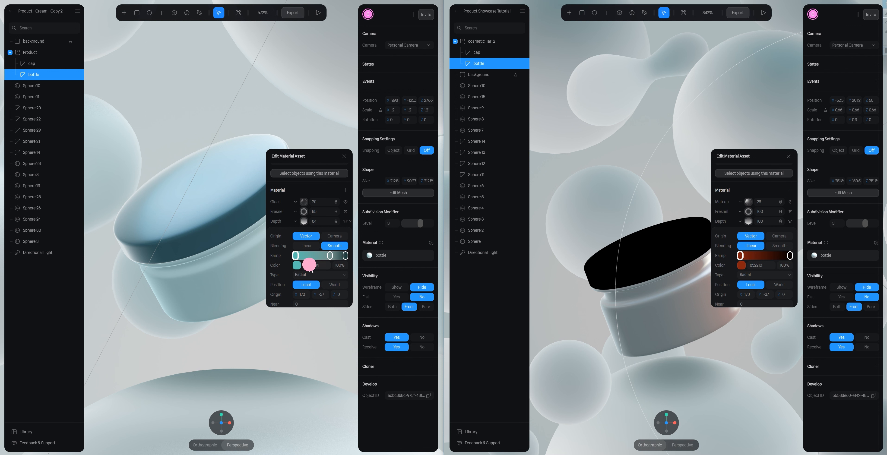
double_click(310, 266)
key("ctrl+c")
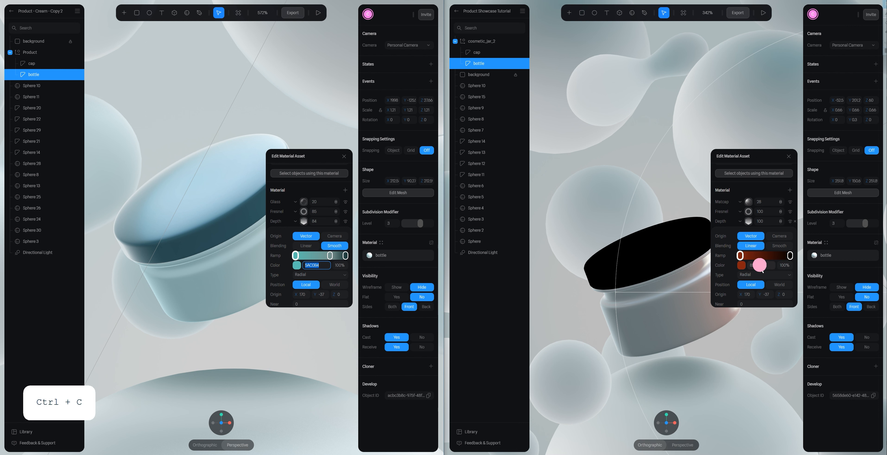
key("ctrl+v")
key("Return")
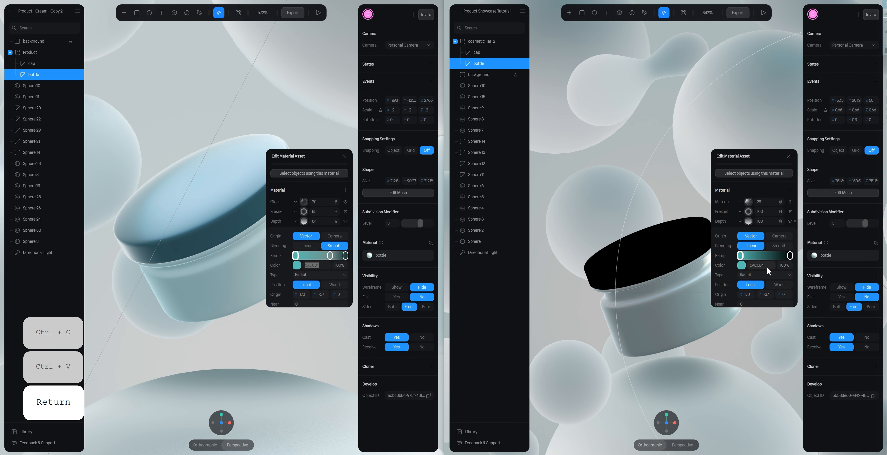
Add a middle stop to the new bottle's Depth ramp and give it the colour of the reference ramp's middle stop
left_click(330, 255)
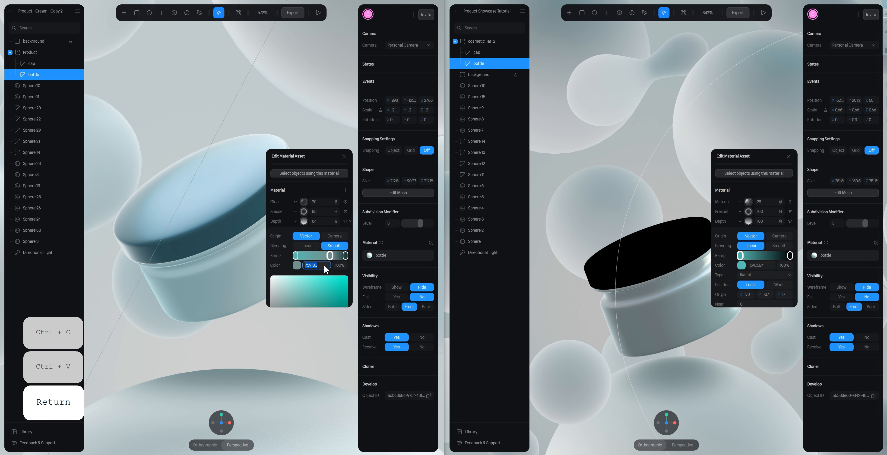
key("ctrl+c")
left_click(776, 256)
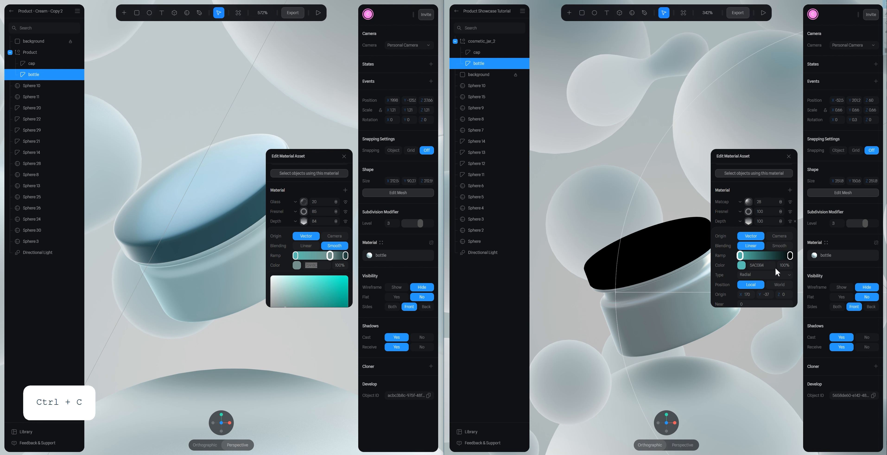
scroll(709, 295, "down", 4)
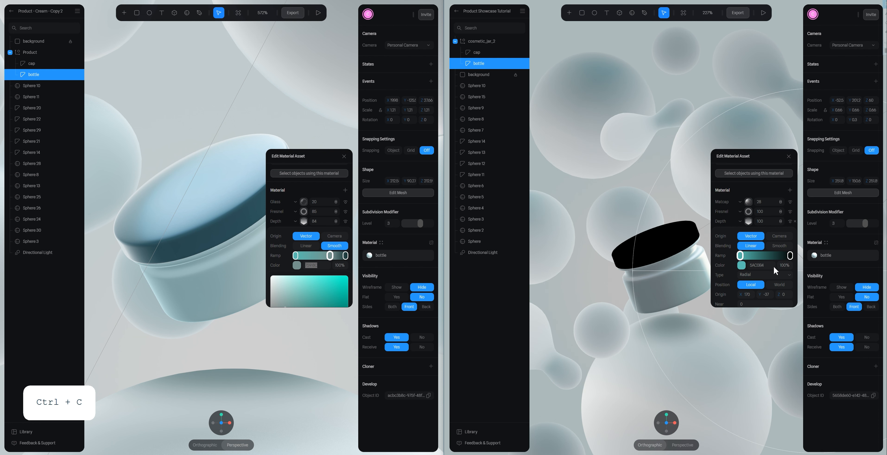
scroll(774, 270, "down", 1)
left_click(742, 250)
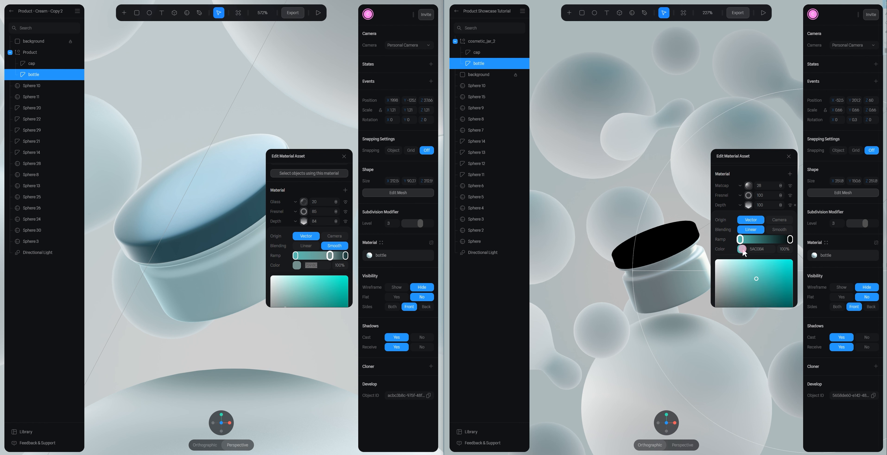
left_click(744, 249)
left_click(748, 207)
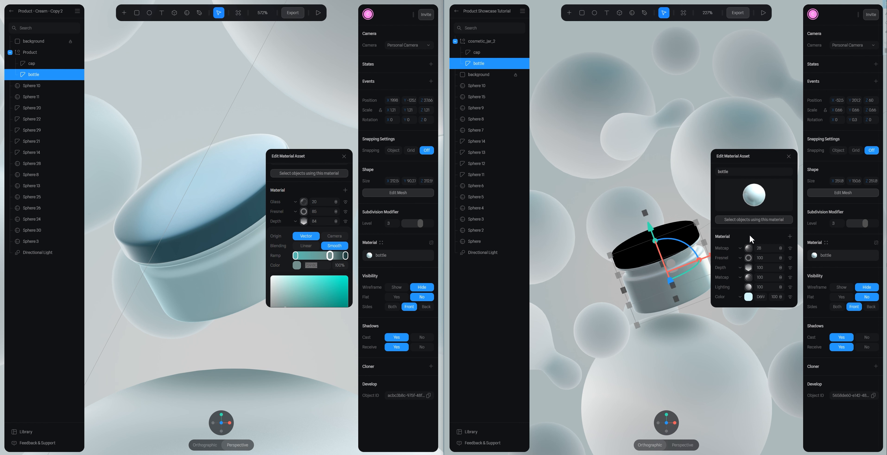
left_click(749, 268)
scroll(768, 276, "down", 2)
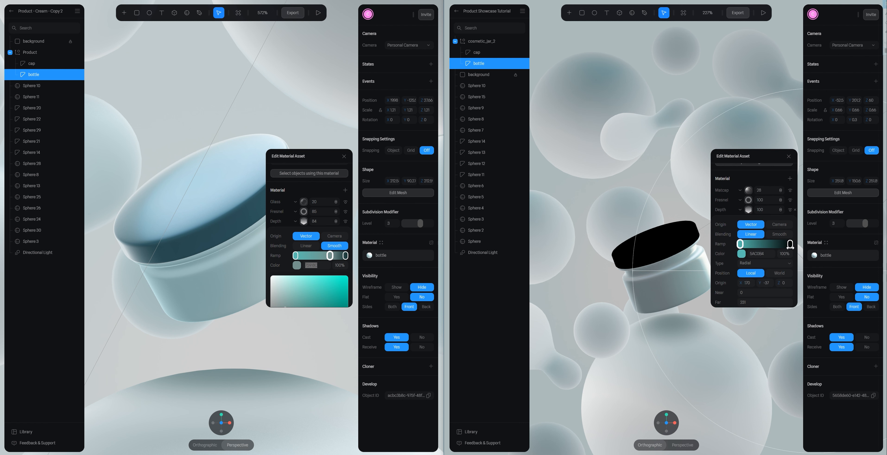
left_click_drag(789, 244, 773, 245)
left_click(768, 255)
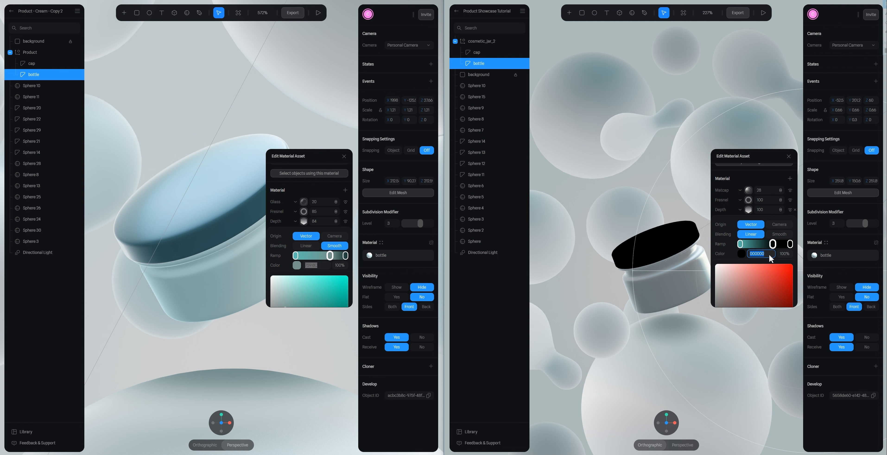
key("ctrl+v")
key("Return")
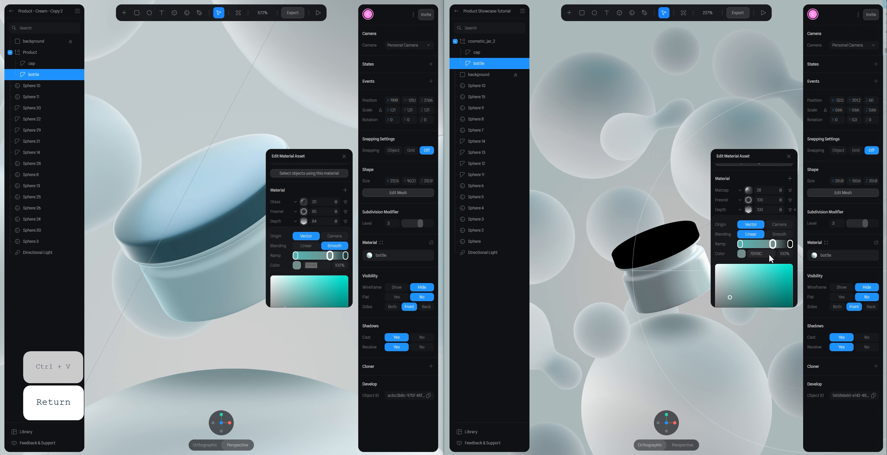
Copy the reference ramp's dark end colour to the last stop of the new bottle's Depth ramp, and set its blending to Smooth
left_click(790, 244)
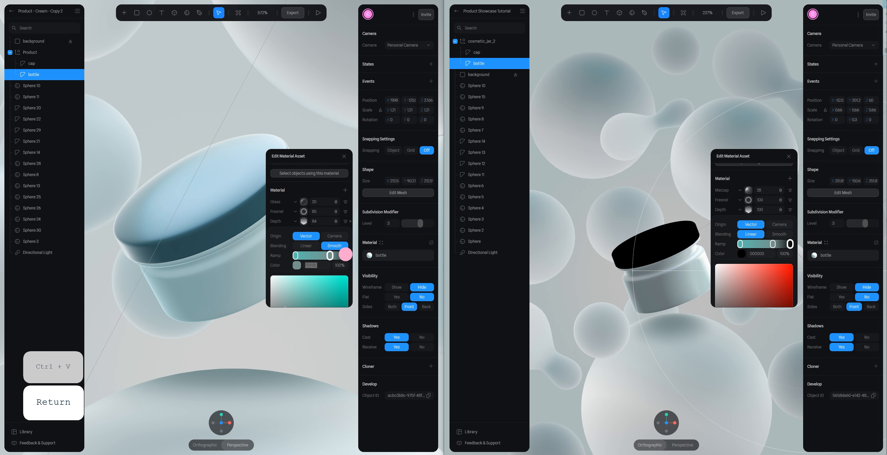
left_click(345, 255)
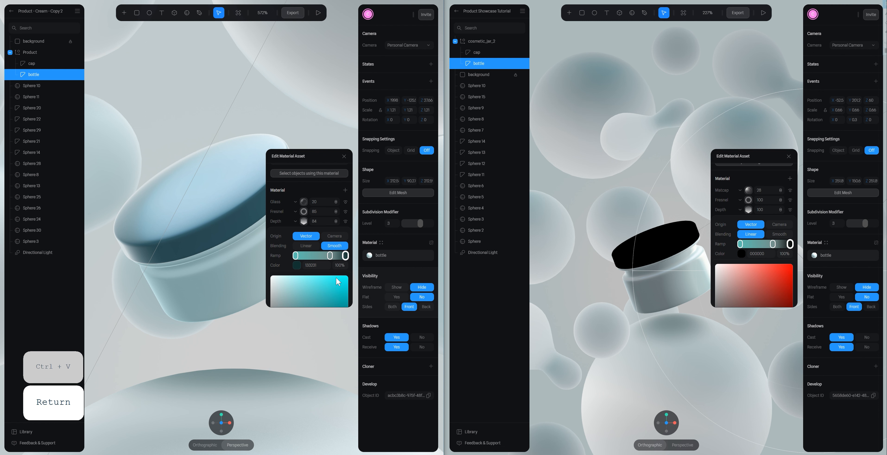
double_click(317, 265)
key("ctrl+c")
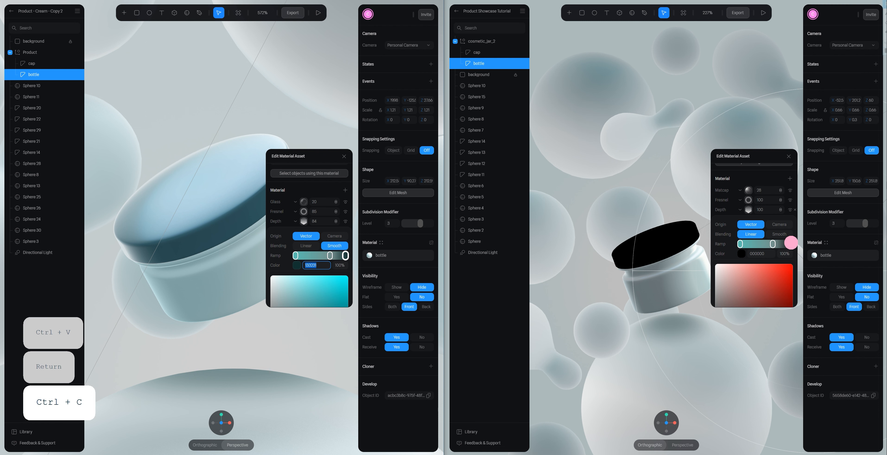
double_click(755, 254)
key("ctrl+v")
key("Return")
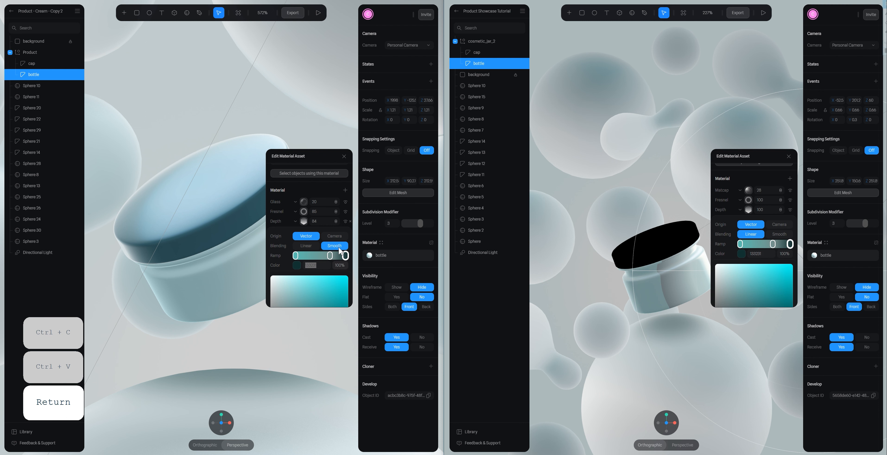
left_click(777, 237)
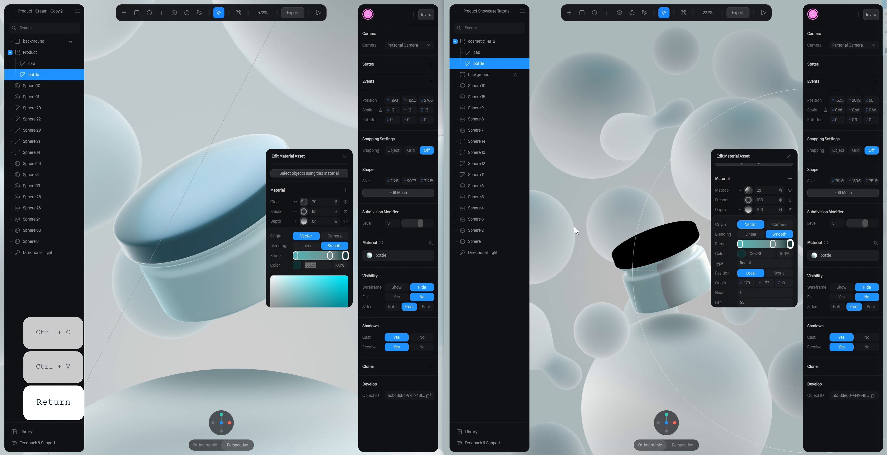
Move the new bottle's Depth gradient origin closer to the jar, to an X of about 72, and compare its ramp stops with the reference
scroll(557, 227, "down", 5)
right_click_drag(606, 211, 549, 233)
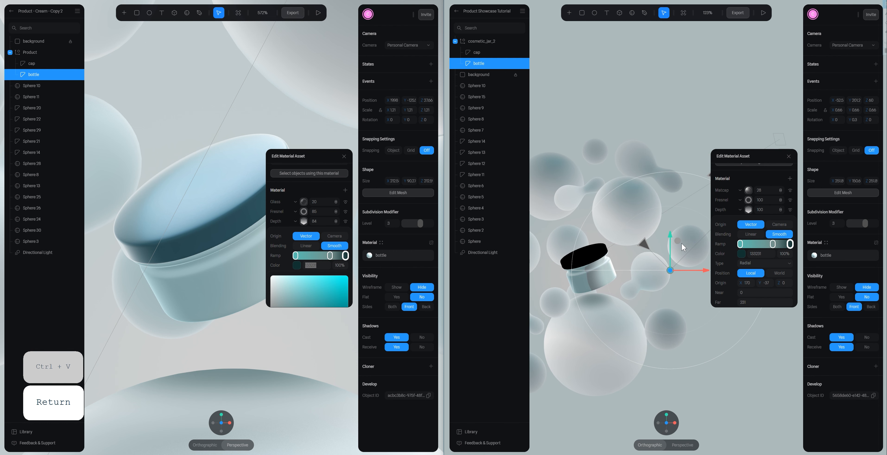
left_click_drag(678, 241, 639, 245)
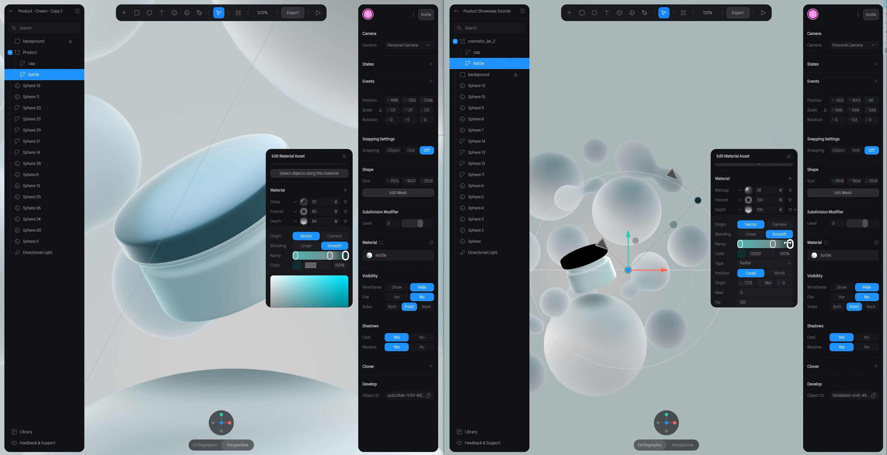
left_click(789, 244)
left_click(345, 256)
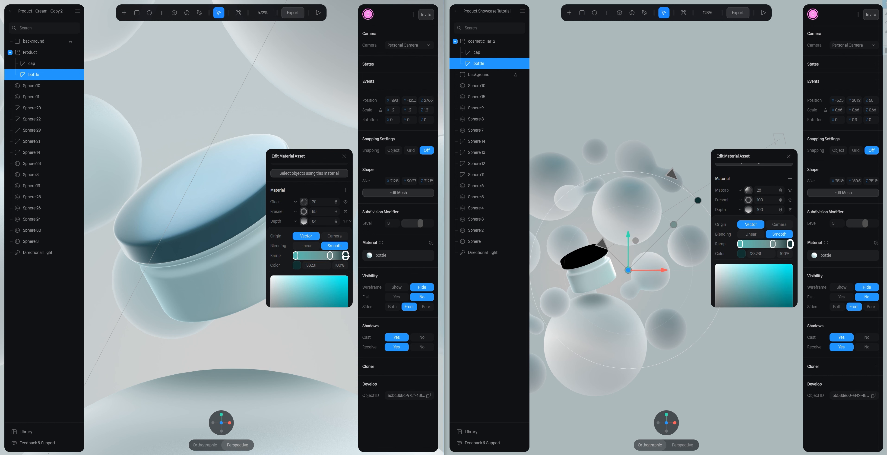
left_click(329, 255)
left_click(306, 221)
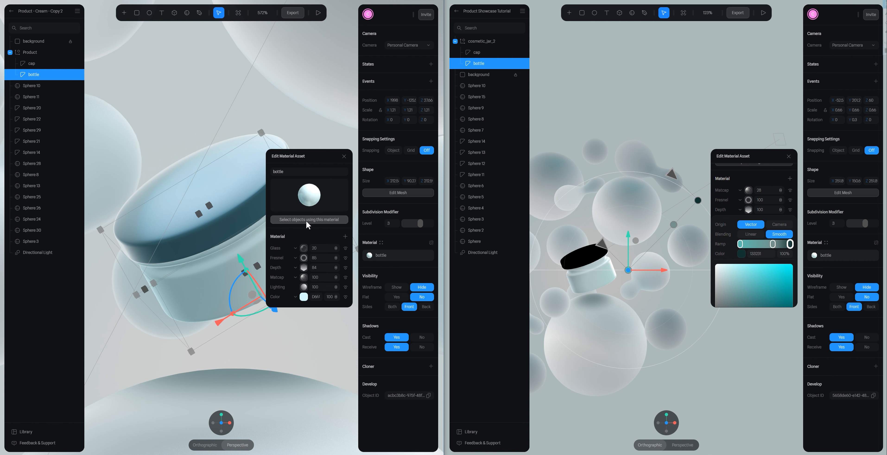
Compare the Fresnel settings of both bottle materials, and open the Glass settings of the reference bottle
left_click(748, 201)
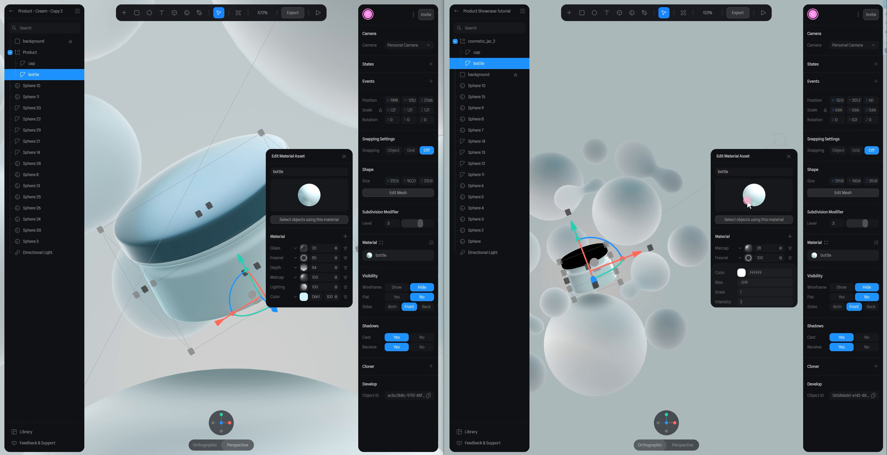
left_click(304, 258)
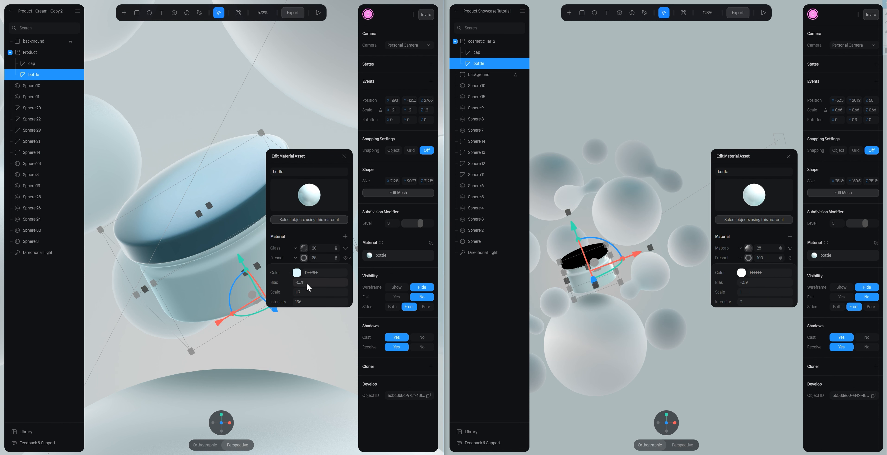
scroll(307, 303, "down", 1)
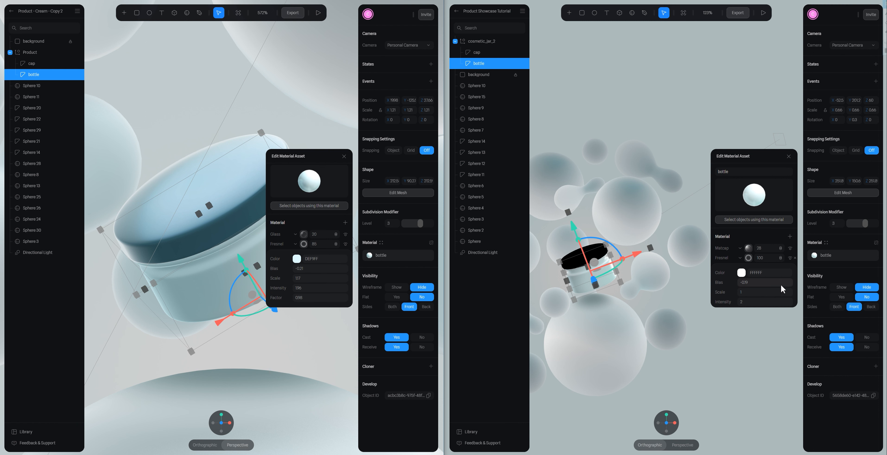
scroll(780, 284, "down", 1)
left_click(304, 236)
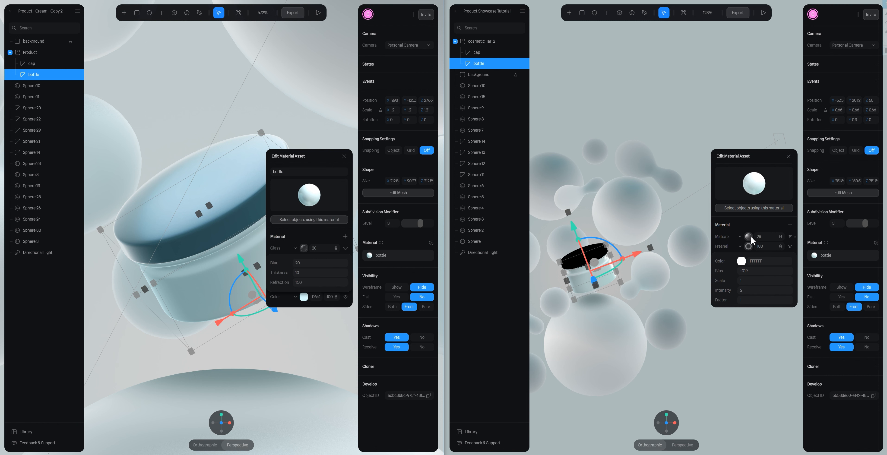
Remove the top Matcap layer from the new bottle's material and add a Glass layer with the reference Glass layer's blending mode
left_click(795, 237)
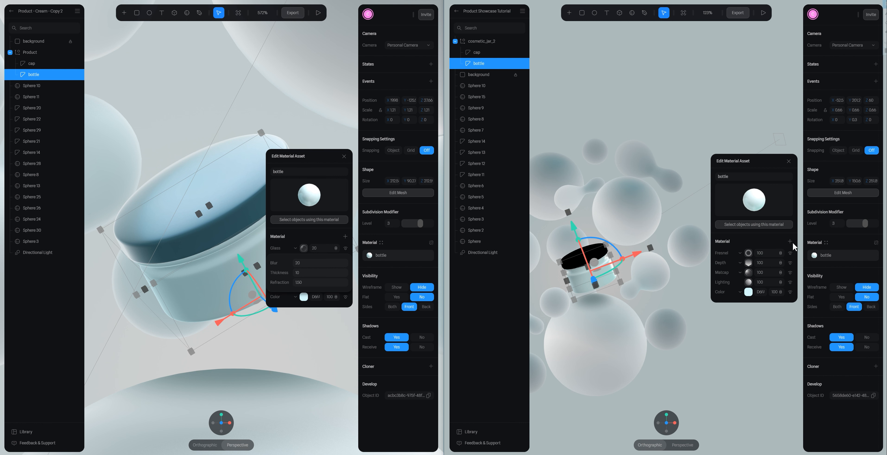
left_click(789, 241)
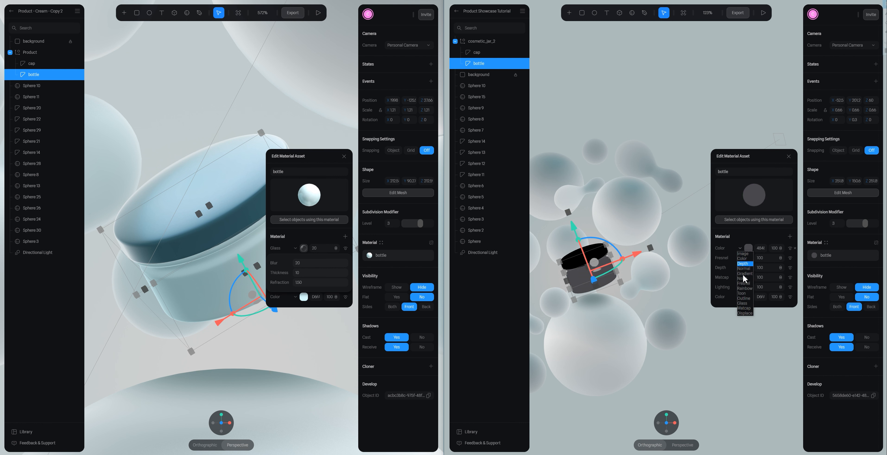
left_click(336, 249)
left_click(335, 248)
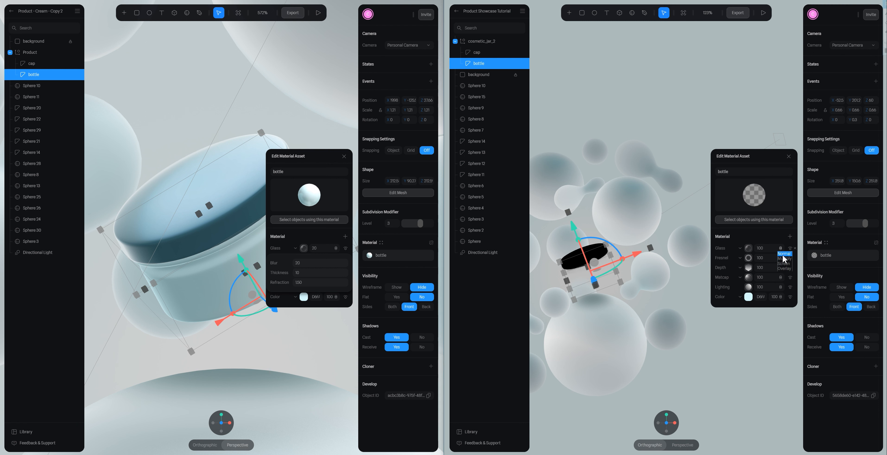
left_click(749, 248)
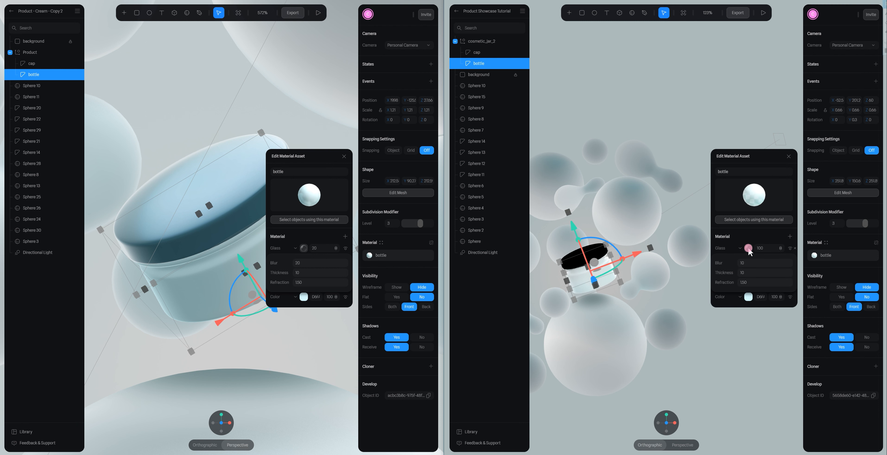
Set the new bottle's Glass layer to an opacity of 20 and a blur of 20
left_click(761, 248)
type("20")
key("Return")
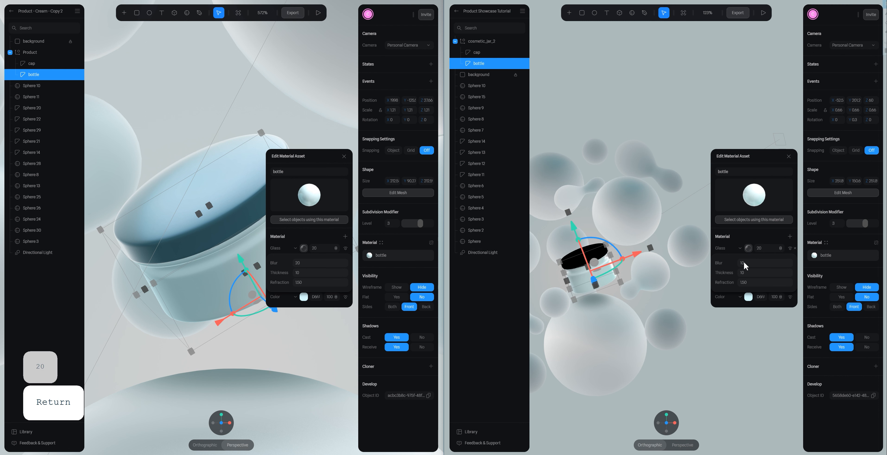
type("20")
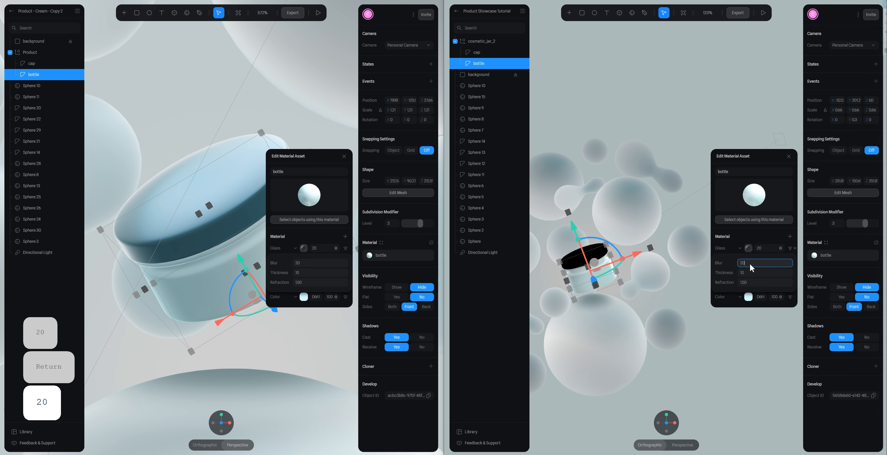
key("Return")
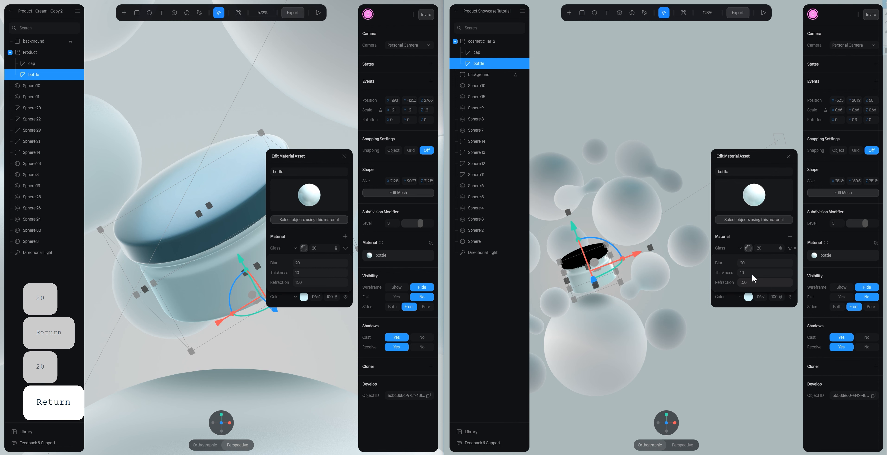
left_click(748, 248)
Reopen the new bottle's material and lower its Fresnel layer's opacity to about 78
scroll(612, 272, "up", 3)
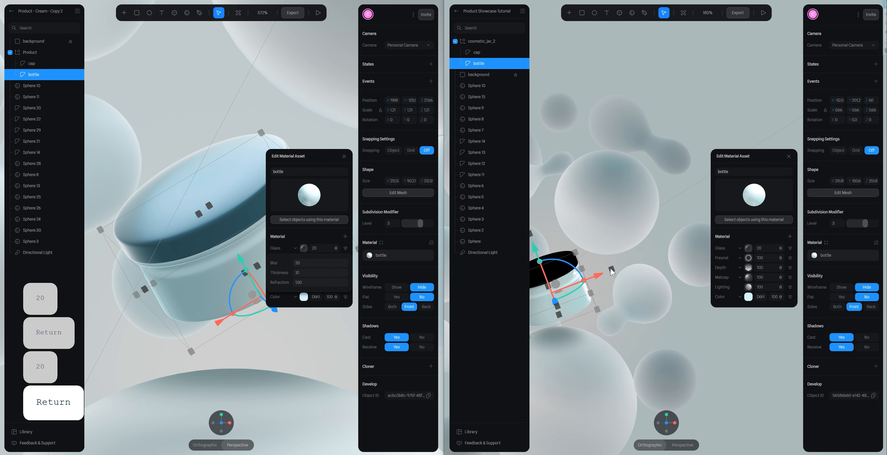
scroll(611, 268, "up", 1)
left_click(654, 257)
key("space")
left_click_drag(649, 259, 749, 203)
scroll(640, 272, "up", 1)
scroll(639, 272, "up", 1)
key("space")
left_click(684, 281)
left_click(686, 265)
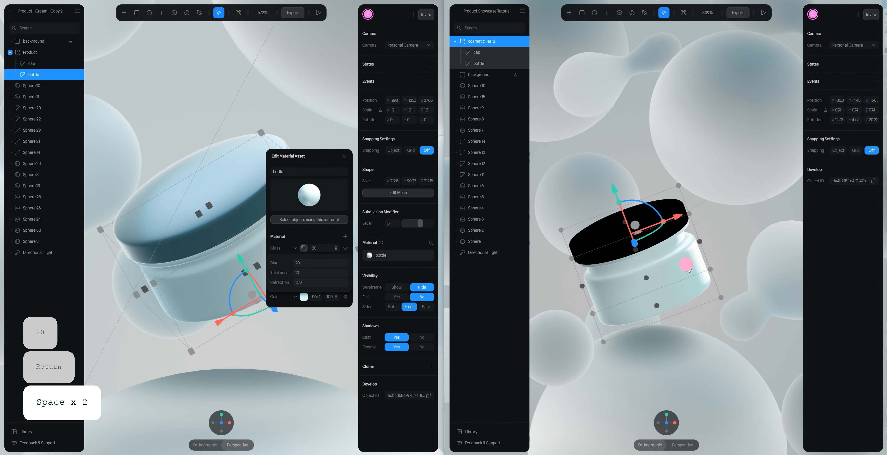
left_click(687, 269)
left_click(817, 256)
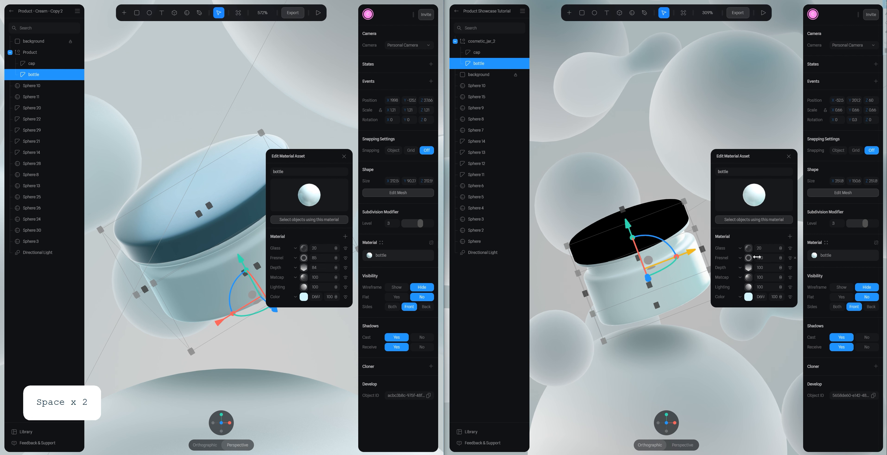
left_click(757, 257)
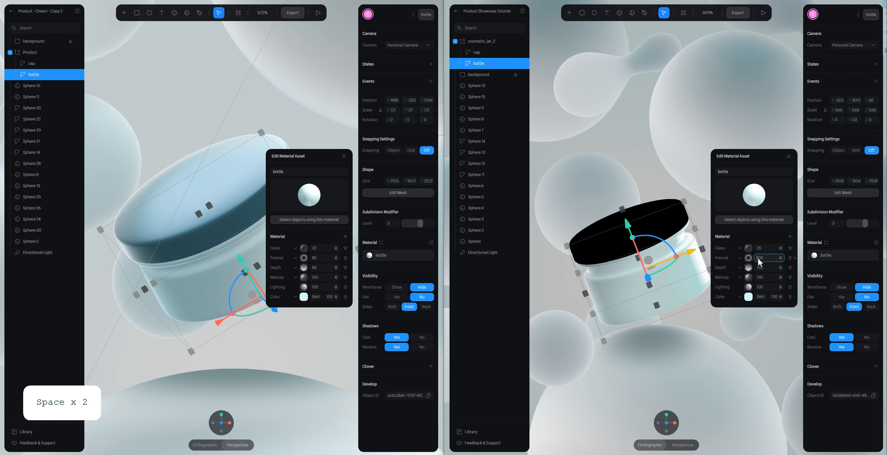
left_click_drag(758, 258, 751, 259)
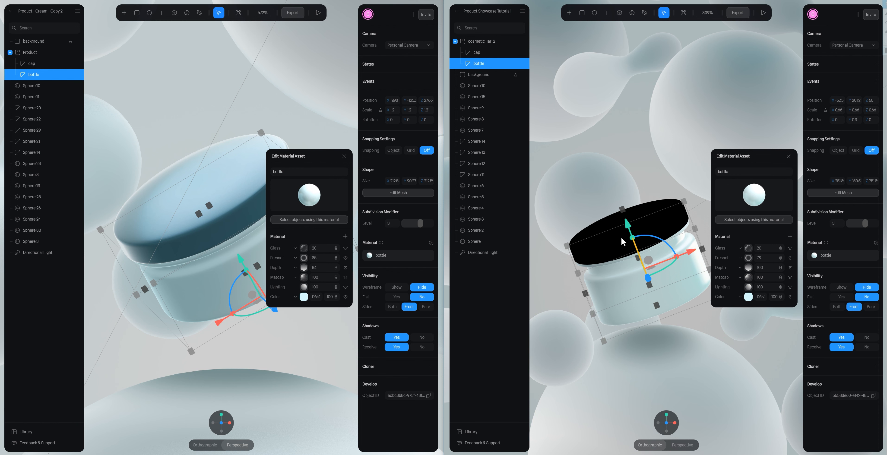
Close both bottle materials and open the cap materials of the new jar and the reference jar
scroll(623, 241, "down", 10)
scroll(622, 240, "up", 8)
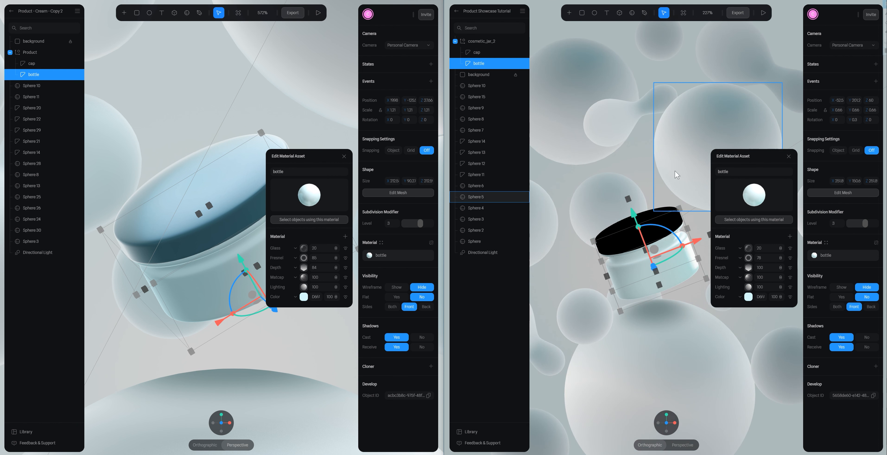
left_click(647, 168)
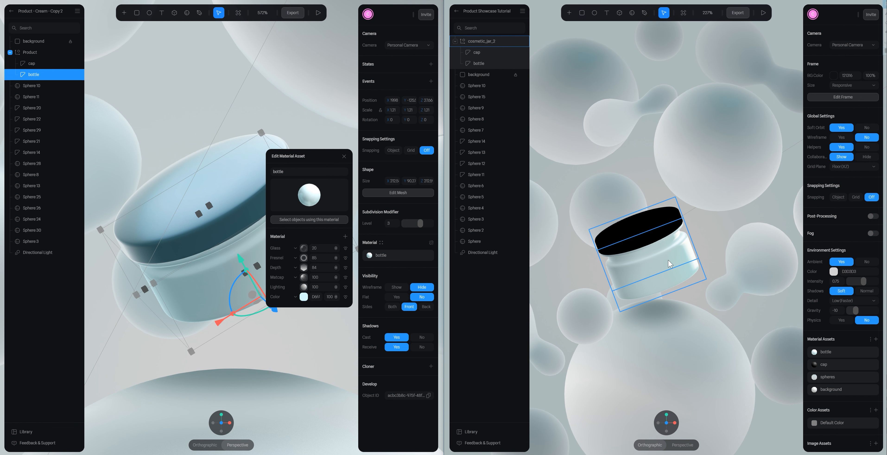
left_click(290, 145)
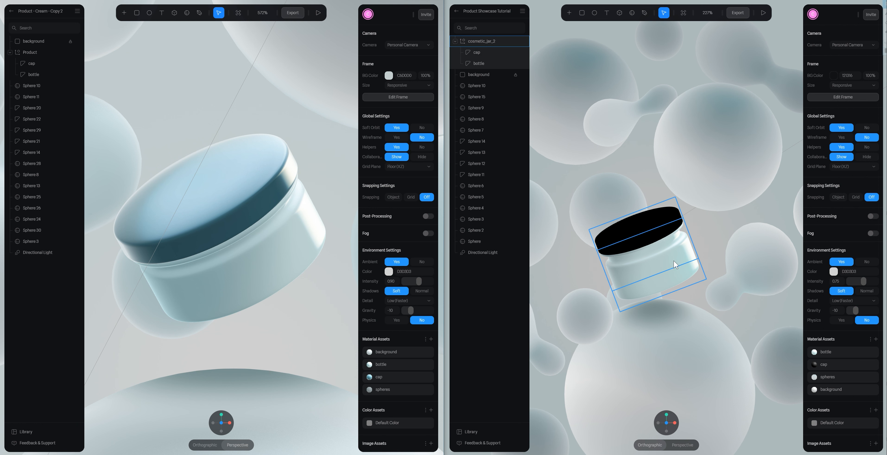
left_click(659, 221)
left_click(816, 255)
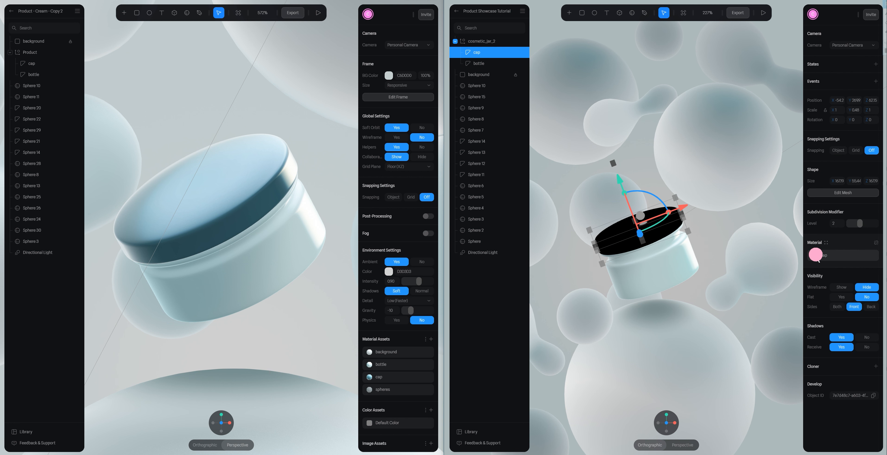
left_click(207, 203)
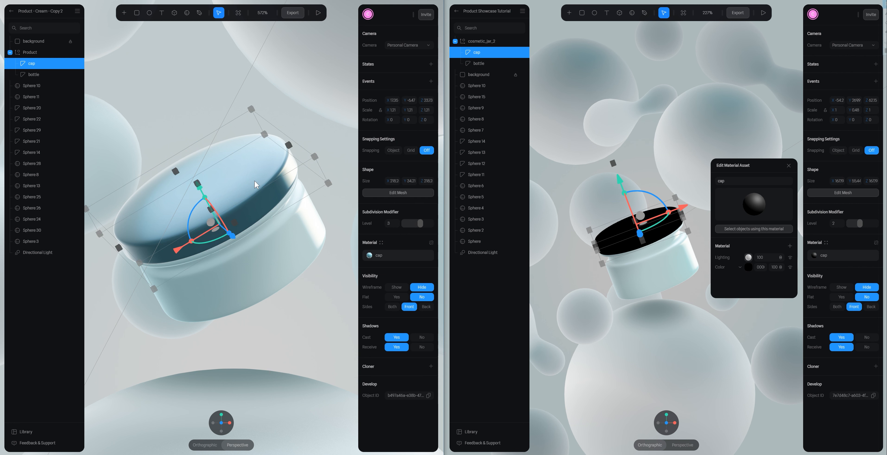
left_click(370, 256)
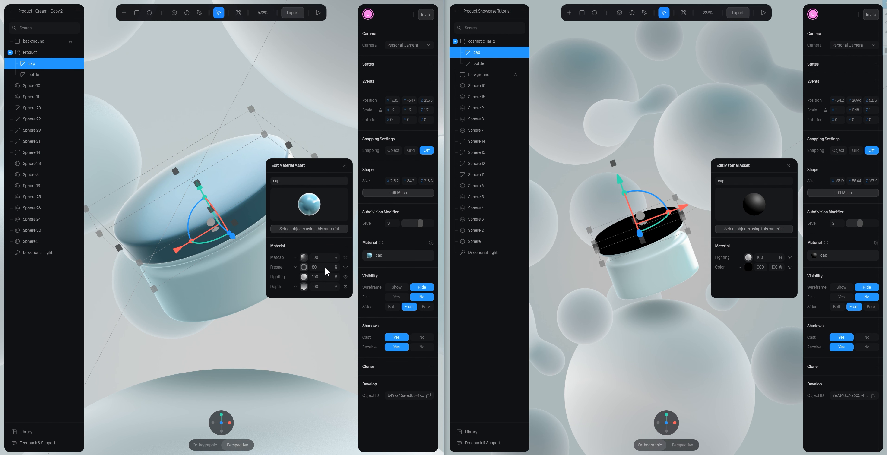
Change the new cap's Color layer to Depth and give its first ramp stop the reference cap's first Depth ramp colour
left_click(304, 287)
scroll(317, 255, "down", 3)
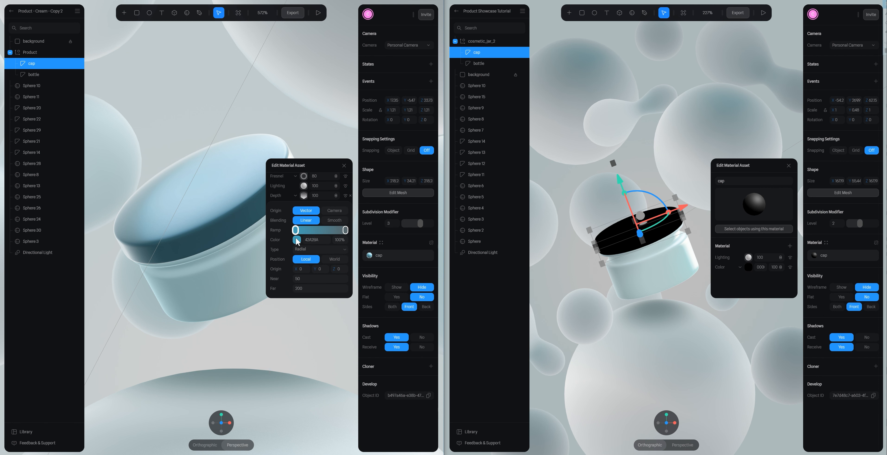
double_click(309, 240)
key("ctrl+c")
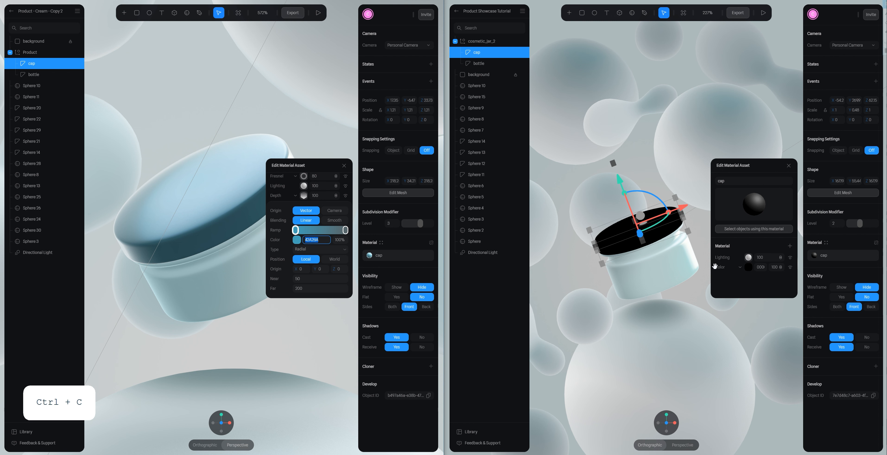
left_click(739, 267)
left_click(752, 274)
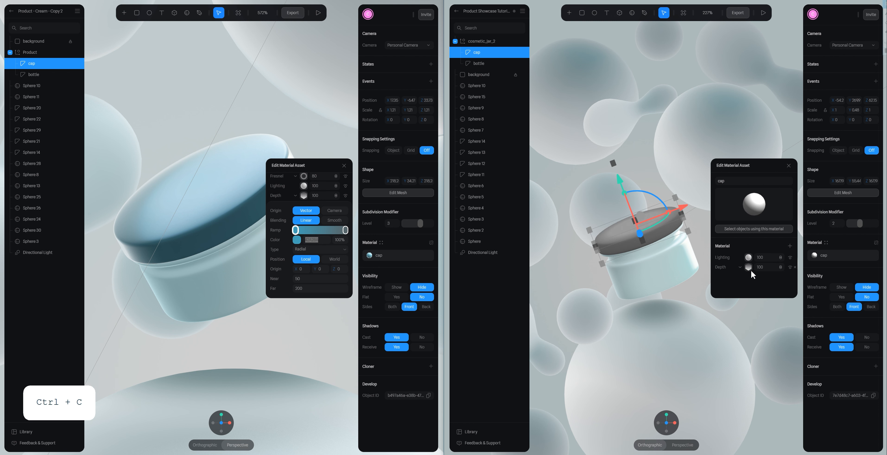
left_click(749, 266)
scroll(751, 292, "down", 2)
left_click(758, 267)
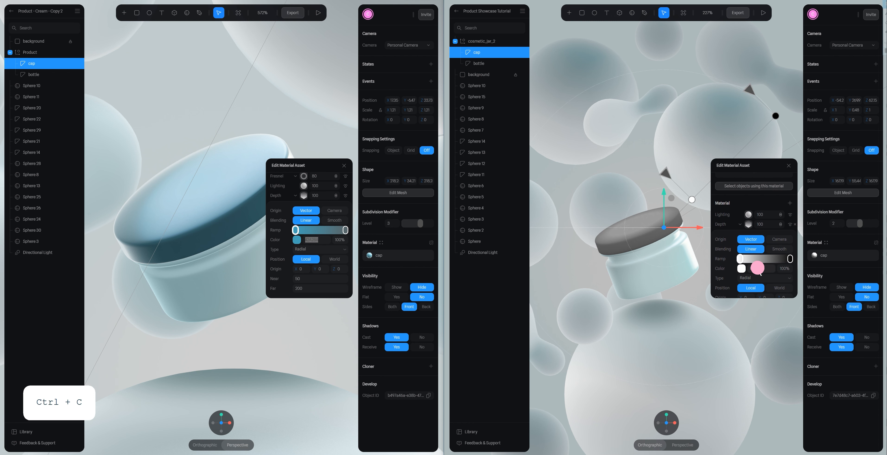
key("ctrl+v")
key("Return")
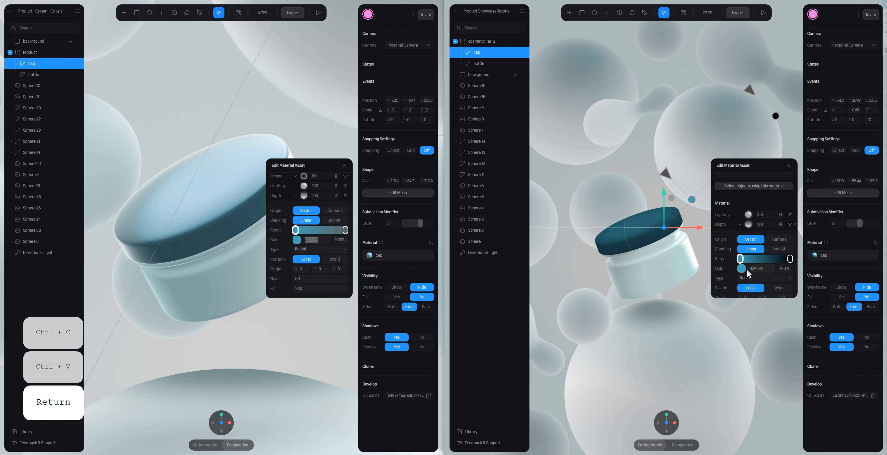
Copy the grey end colour of the reference cap's Depth ramp to the last stop of the new cap's ramp
left_click(345, 230)
left_click(313, 240)
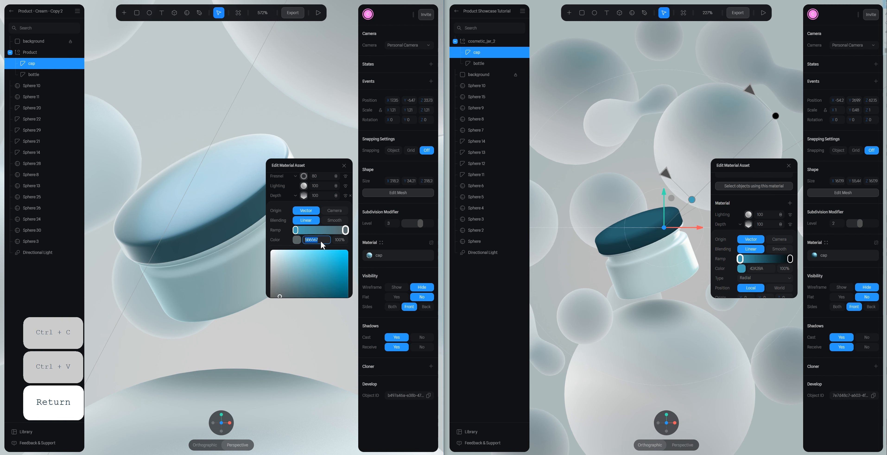
key("ctrl+c")
left_click(788, 259)
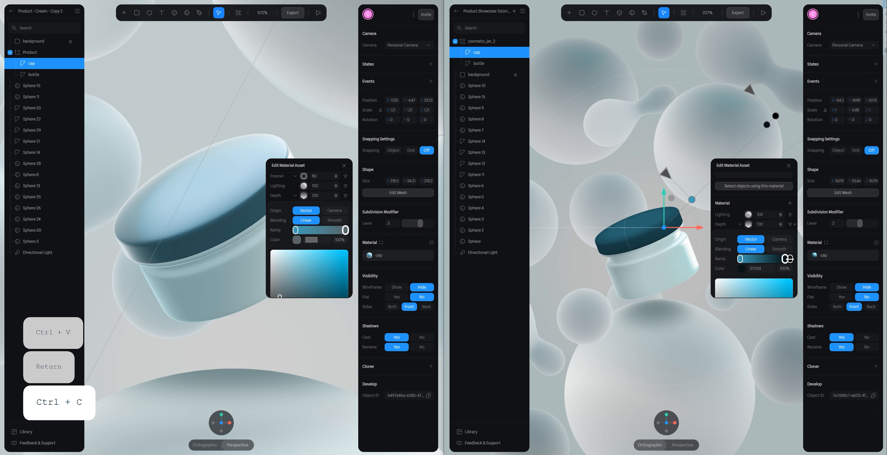
left_click_drag(785, 259, 787, 269)
left_click(790, 259)
left_click(763, 268)
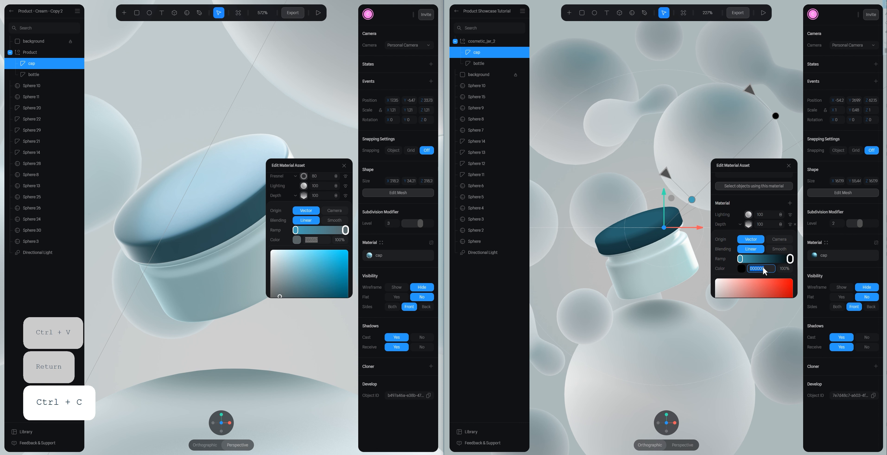
key("ctrl+v")
key("Return")
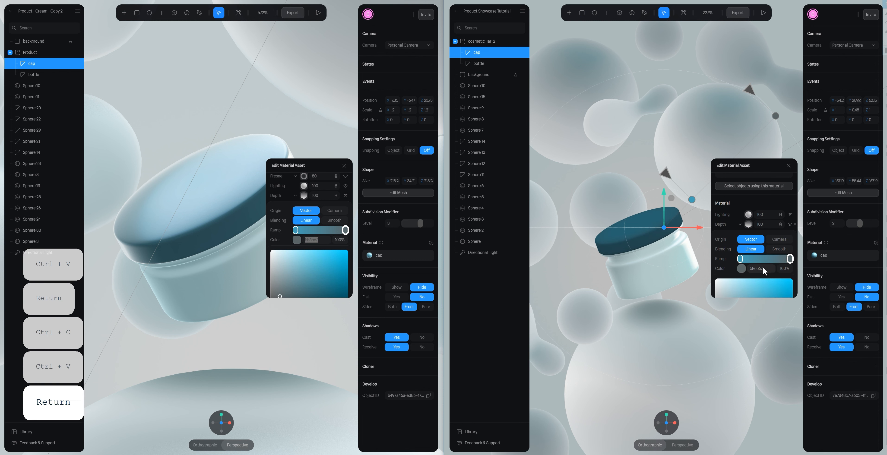
Check the reference cap's Lighting layer and set the new cap's Lighting roughness to 1
left_click(304, 185)
left_click(336, 276)
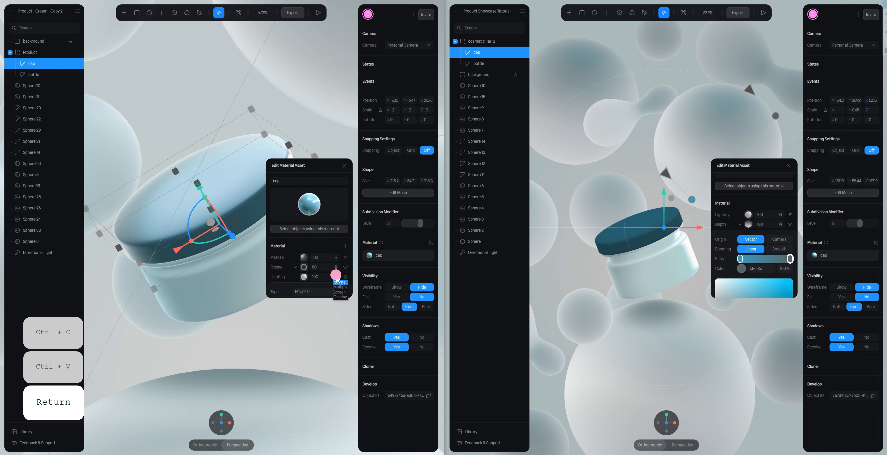
left_click(339, 282)
scroll(307, 276, "down", 1)
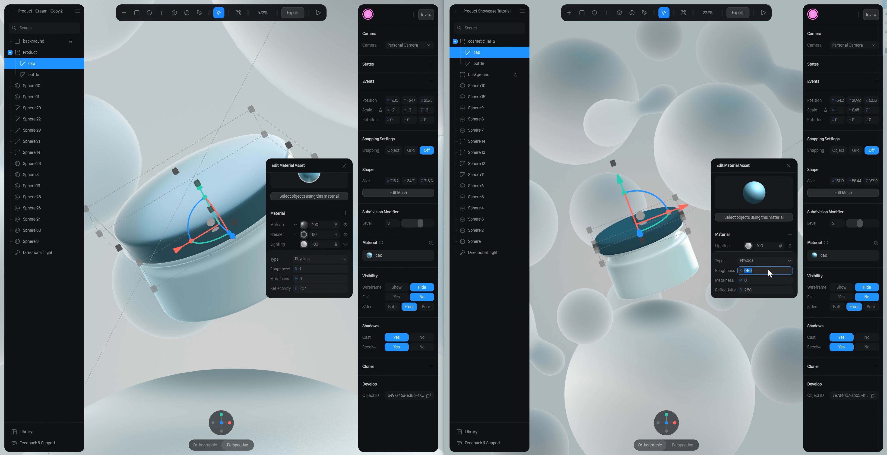
type("1")
key("Return")
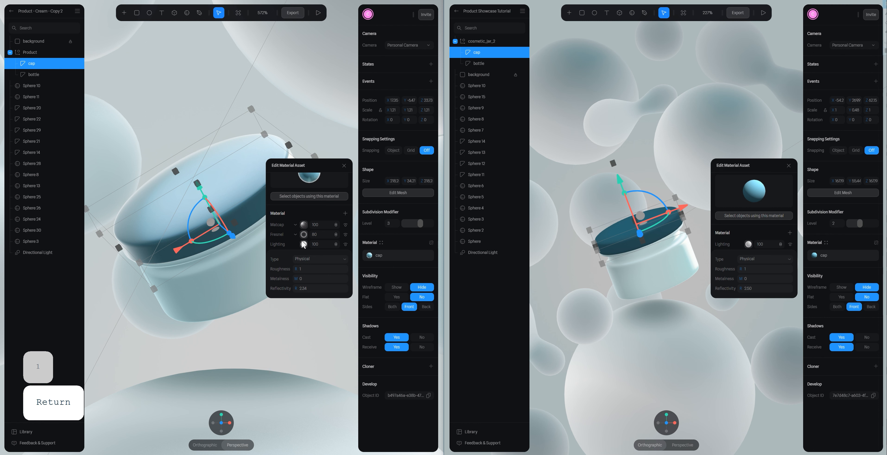
Add a Fresnel layer to the new cap's material
left_click(790, 233)
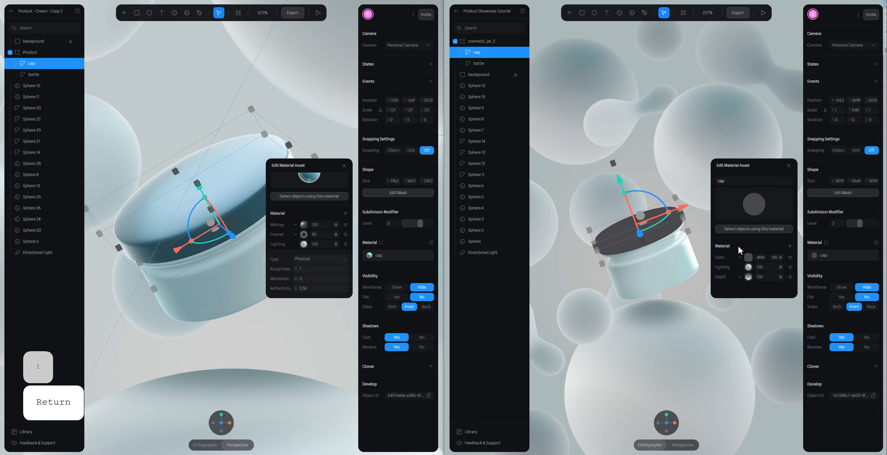
left_click(740, 257)
left_click(744, 292)
Check the reference cap's Fresnel settings and set the bias of the new cap's Fresnel layer to -0.10
left_click(304, 243)
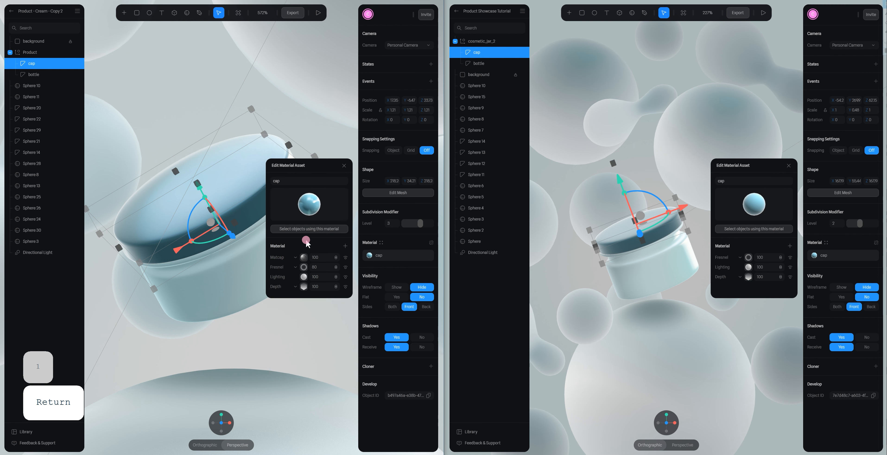
left_click(304, 266)
scroll(314, 241, "down", 2)
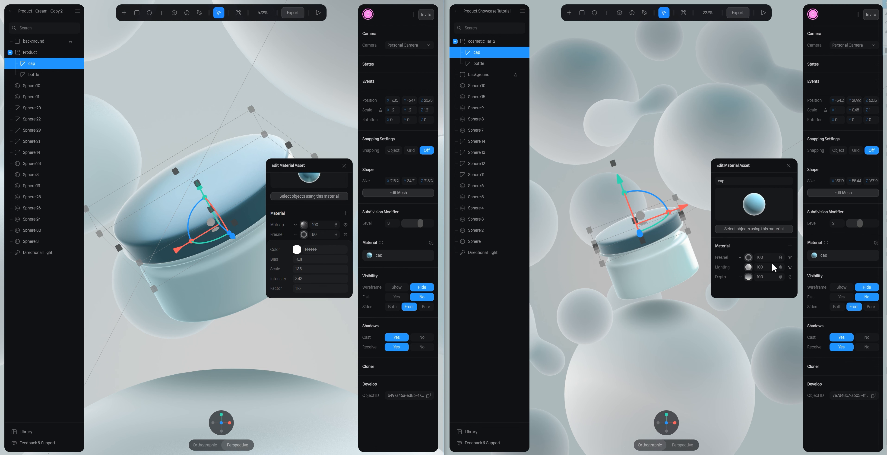
left_click(749, 258)
scroll(753, 244, "down", 2)
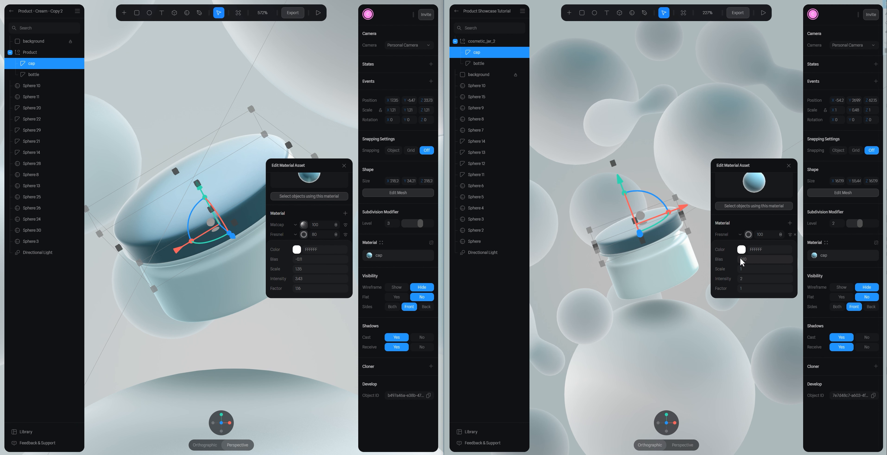
left_click_drag(741, 259, 732, 259)
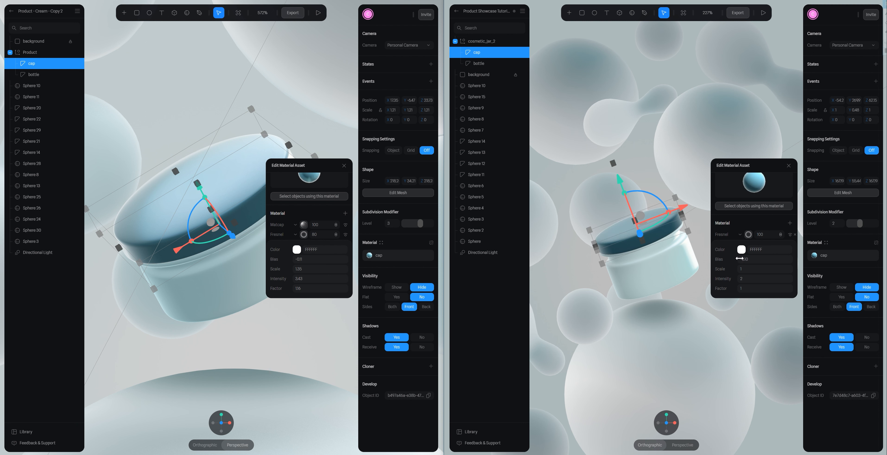
Set the new cap's Fresnel scale to 1.35, intensity to 3.5 and factor to 1.16
left_click(751, 270)
type("1.35")
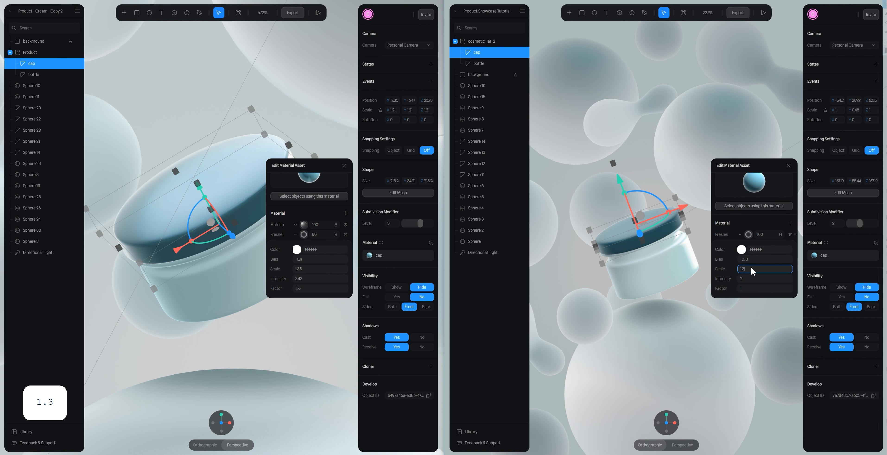
key("Return")
left_click(745, 277)
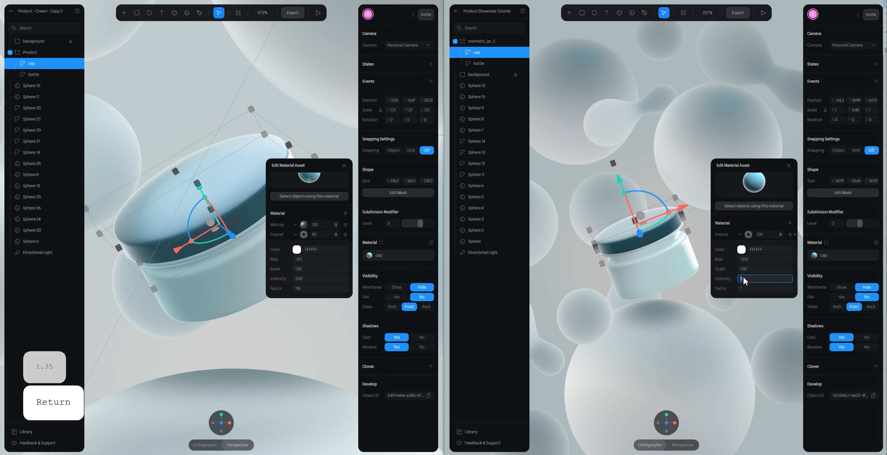
type("2")
key("BackSpace")
type("3.5")
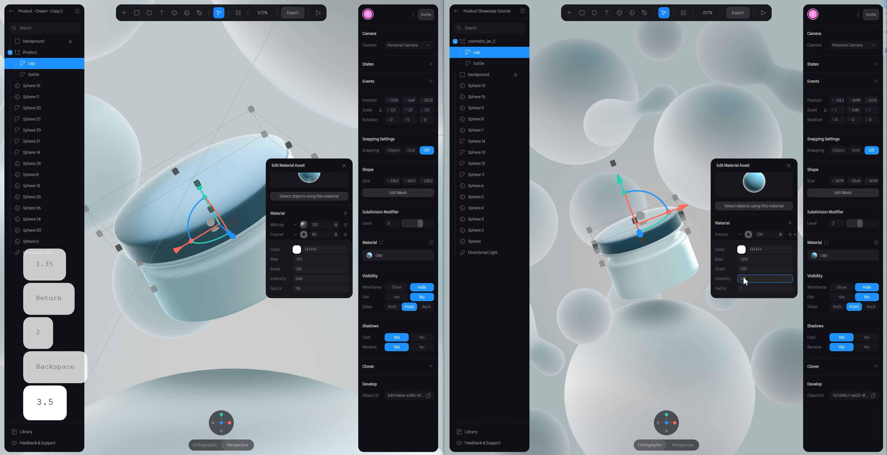
key("Return")
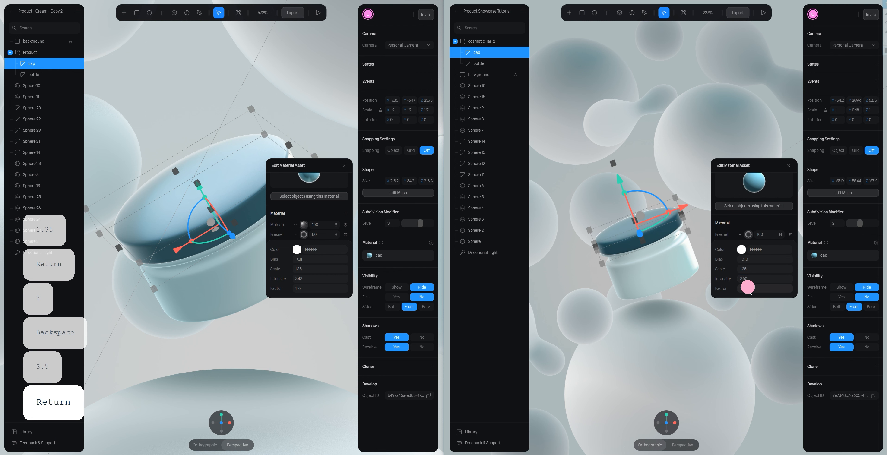
left_click(748, 287)
type("1.16")
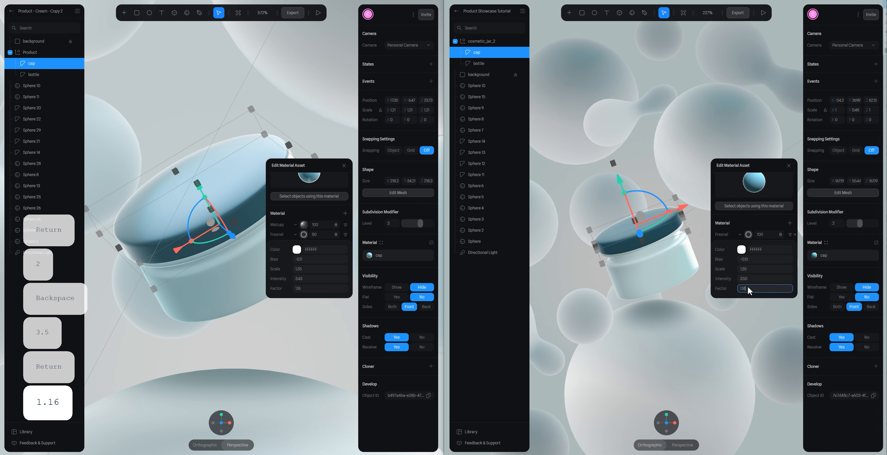
key("Return")
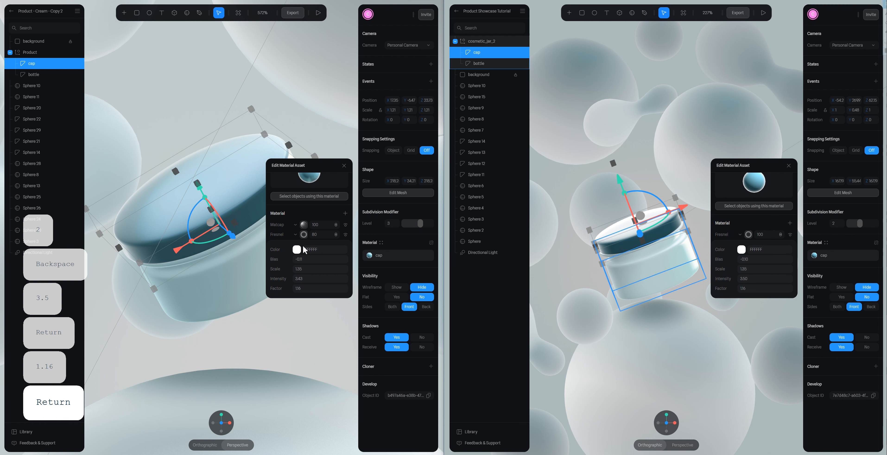
Check the reference Fresnel's blend mode, then set the new cap's Fresnel layer to Screen blending at 80 opacity
left_click(335, 235)
left_click(337, 235)
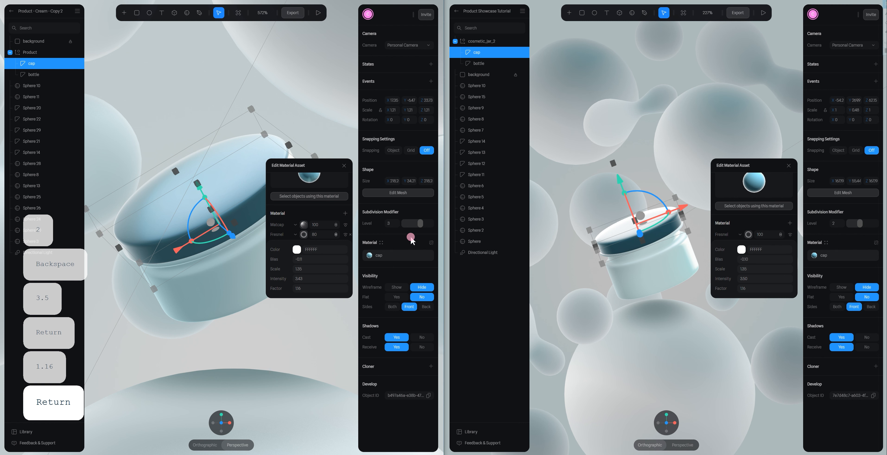
left_click(780, 235)
left_click(783, 249)
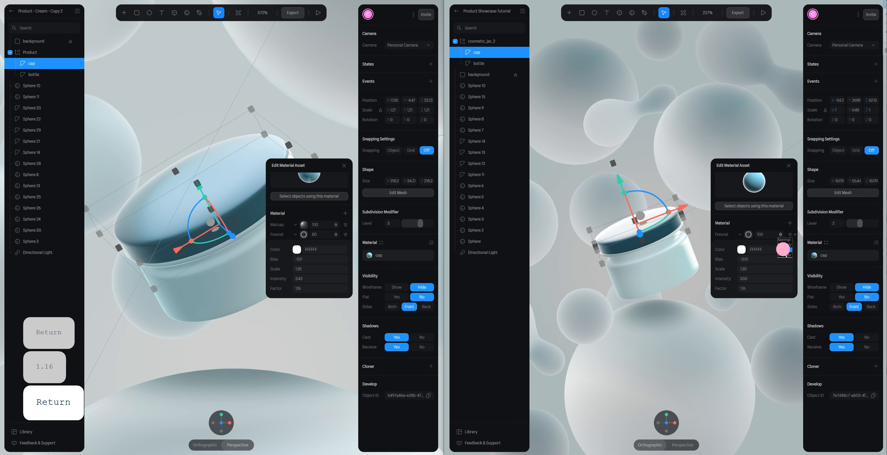
left_click(758, 234)
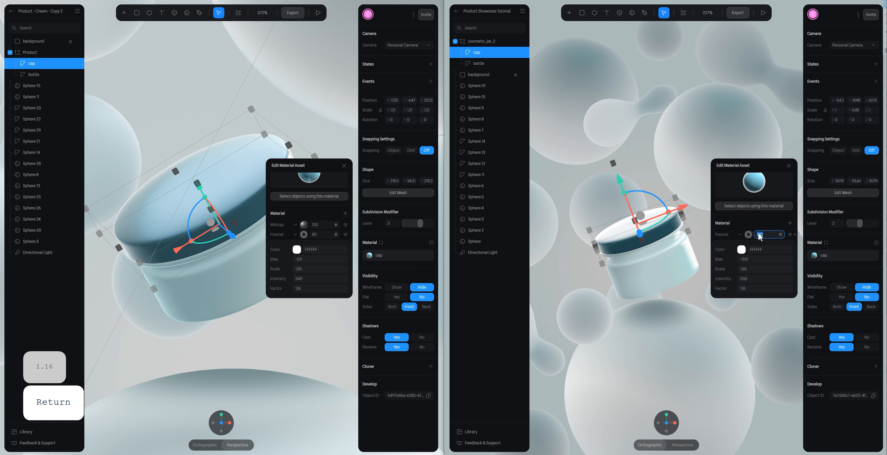
type("80")
key("Return")
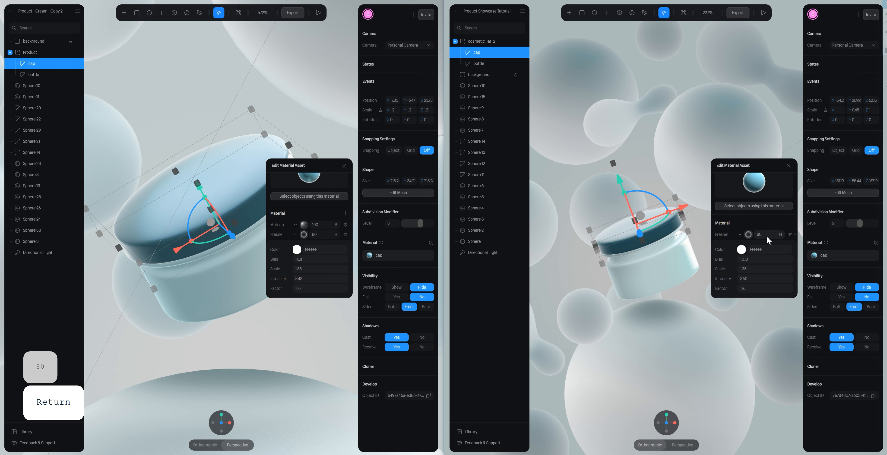
left_click(748, 234)
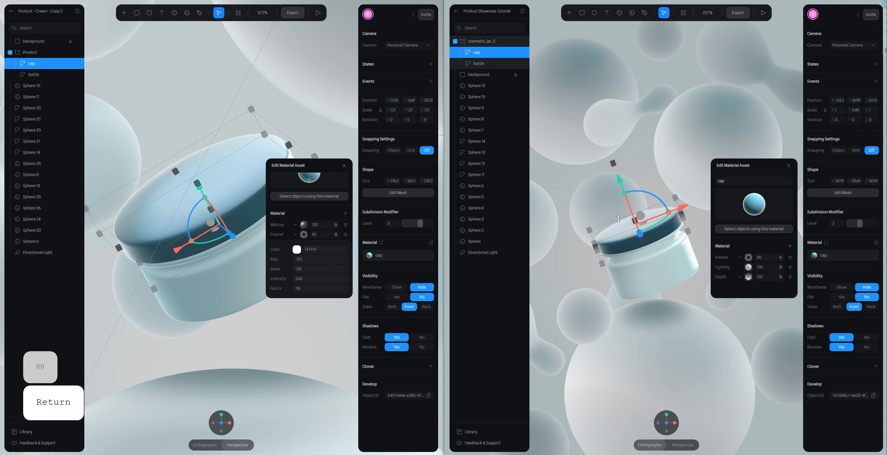
Add another layer to the new cap's material and change its type to Matcap
left_click(789, 246)
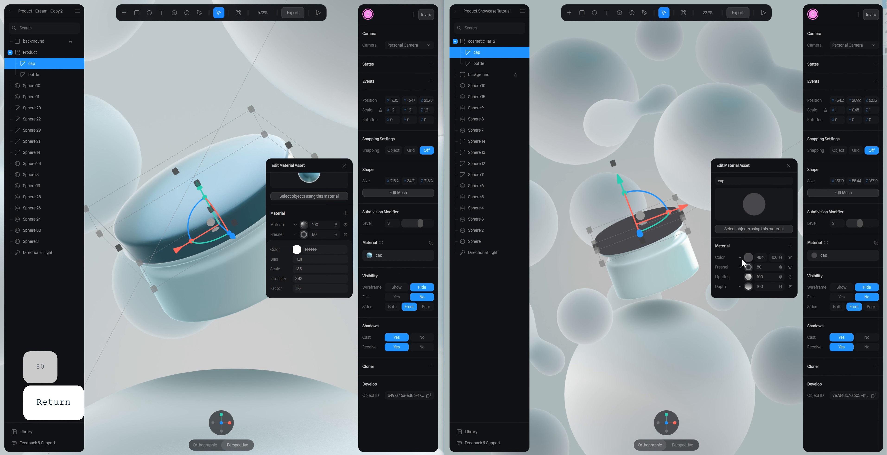
left_click(740, 258)
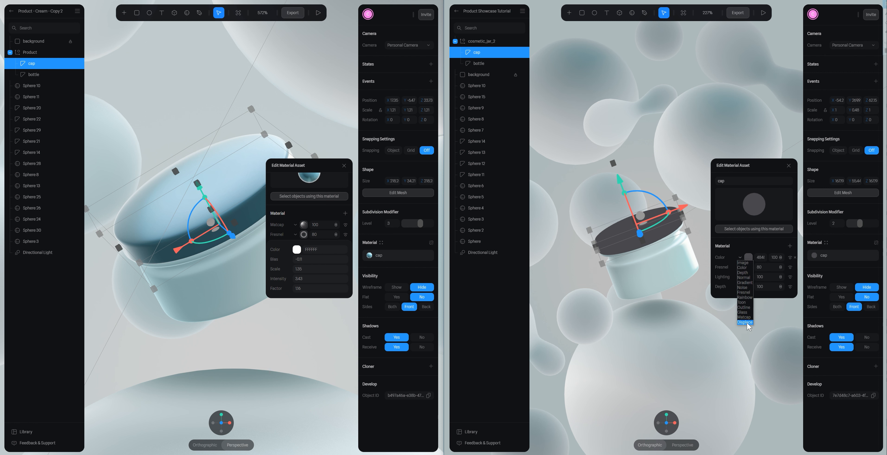
left_click(749, 317)
left_click(739, 258)
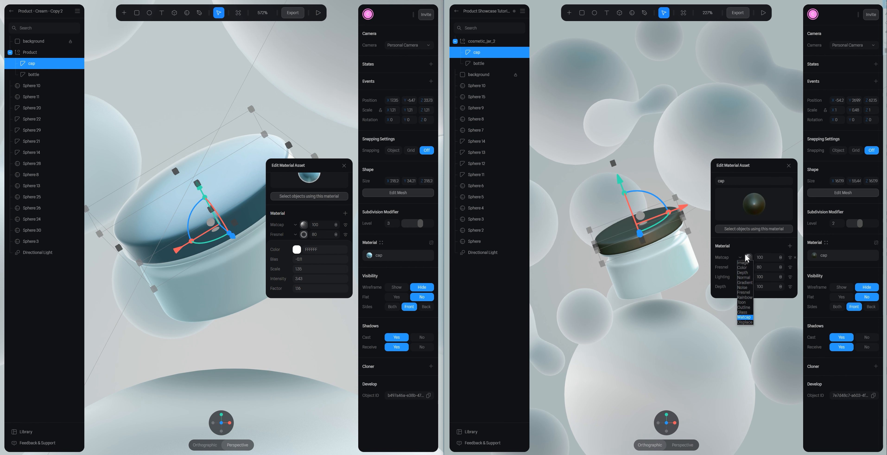
left_click(749, 315)
Give the new cap's Matcap layer the black glossy texture with bright rim reflections and set its blending to Screen
left_click(749, 258)
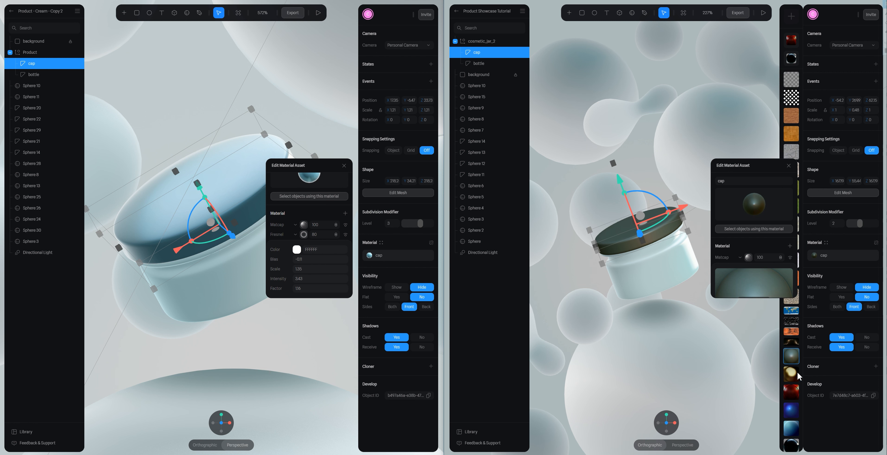
left_click(795, 440)
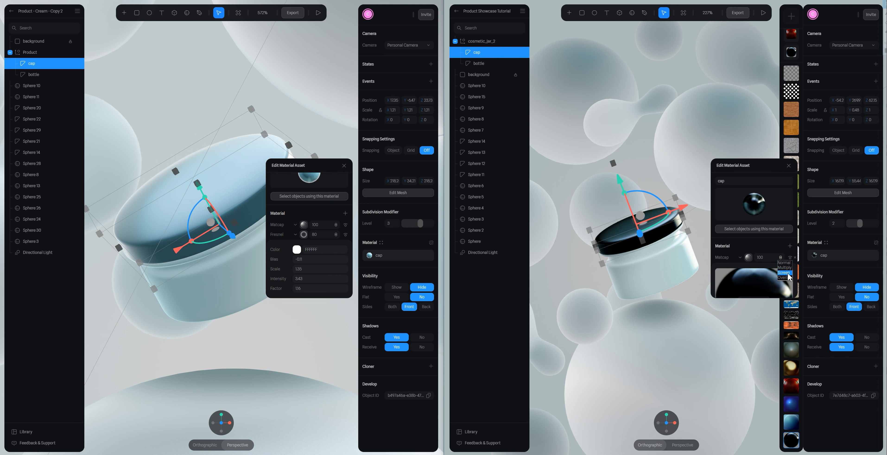
left_click(785, 278)
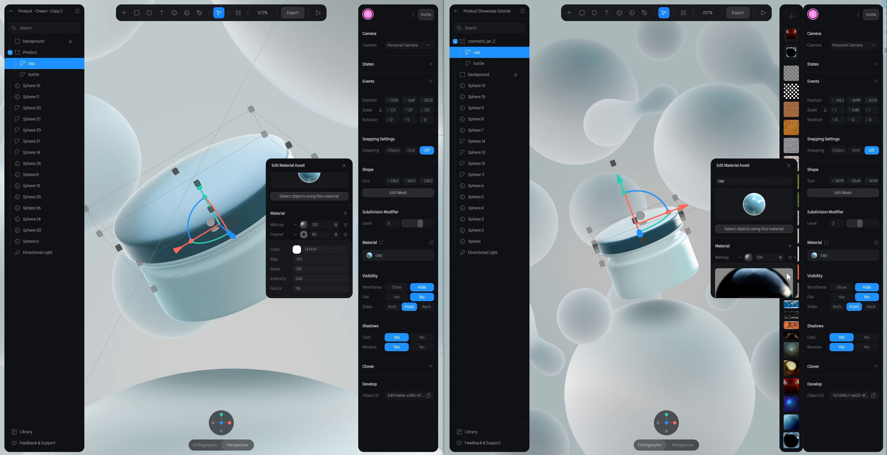
left_click(647, 169)
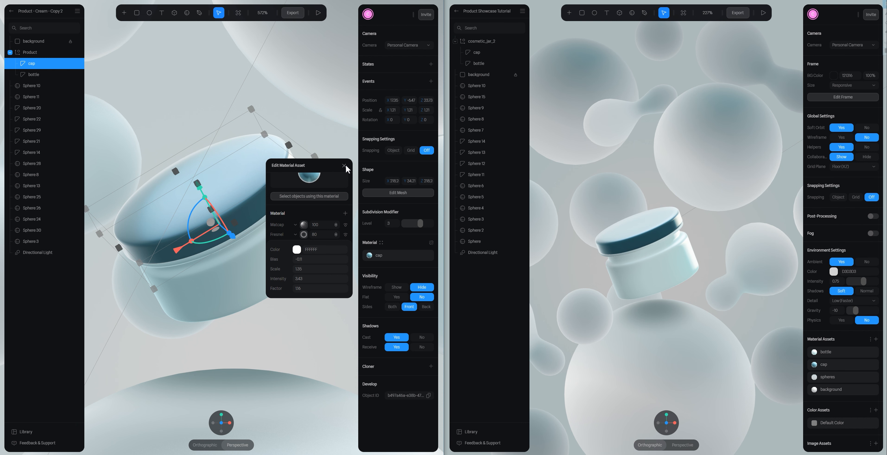
Open the Depth layer of the new jar's bottle material and move its depth origin upward, above the jar's level
scroll(655, 210, "up", 4)
left_click(655, 272)
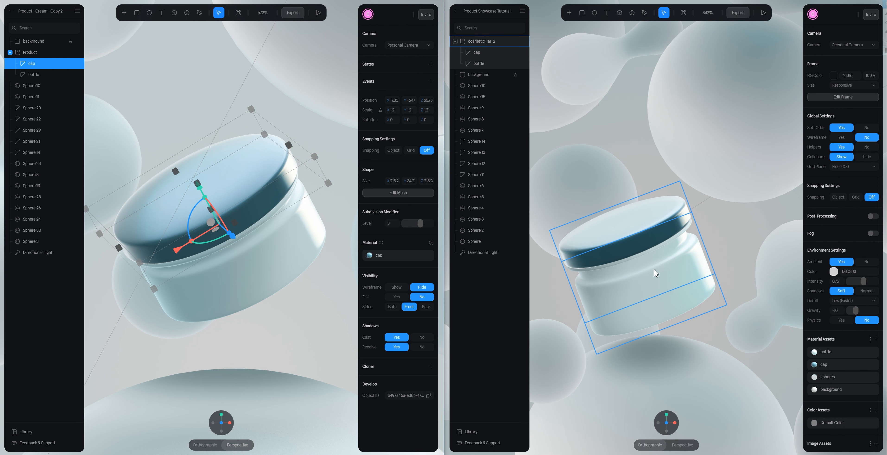
left_click(649, 276)
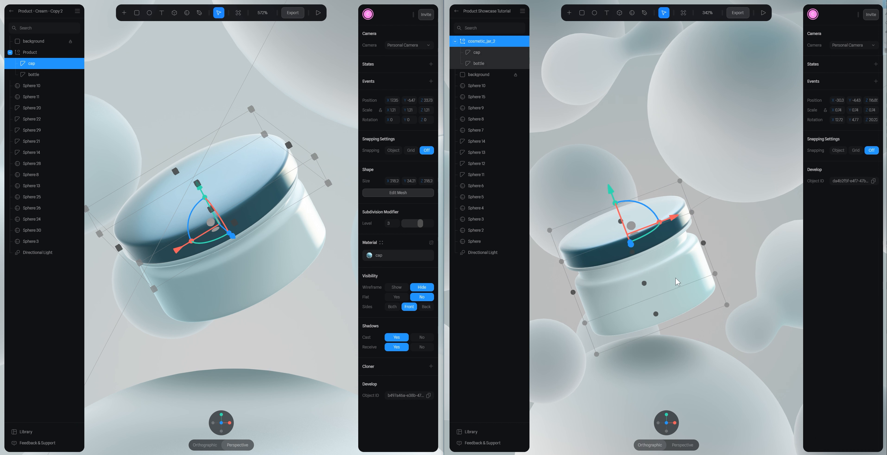
left_click(816, 254)
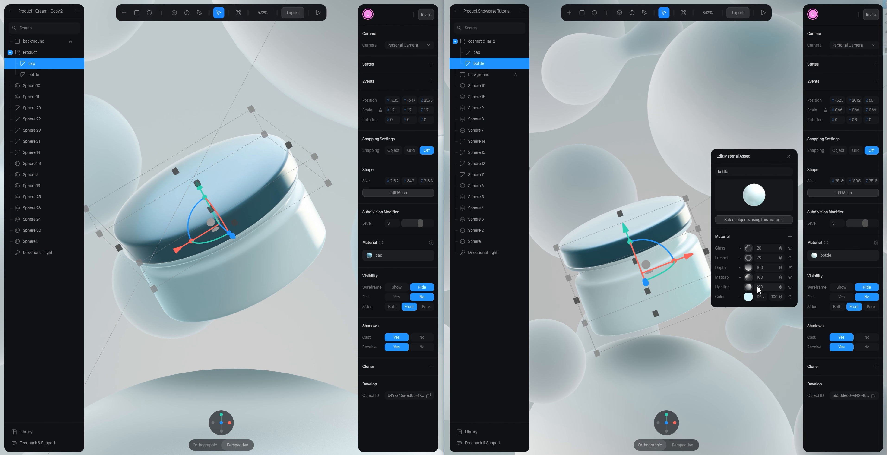
left_click(749, 267)
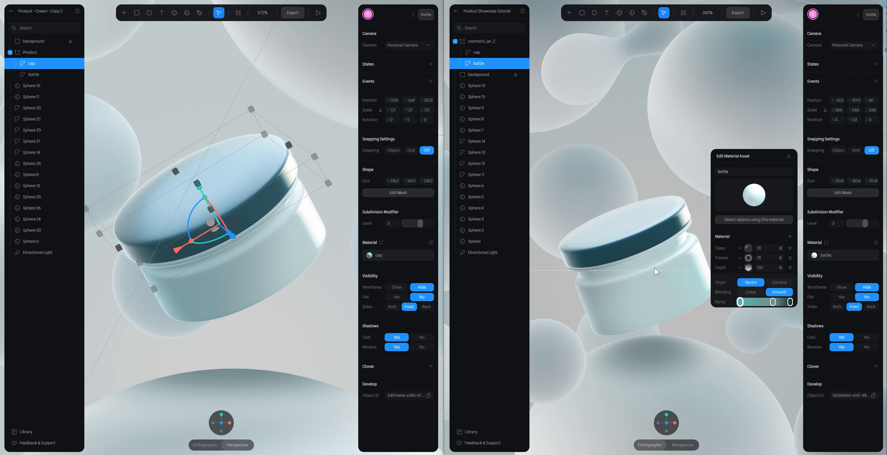
scroll(657, 269, "down", 6)
left_click_drag(732, 155, 764, 156)
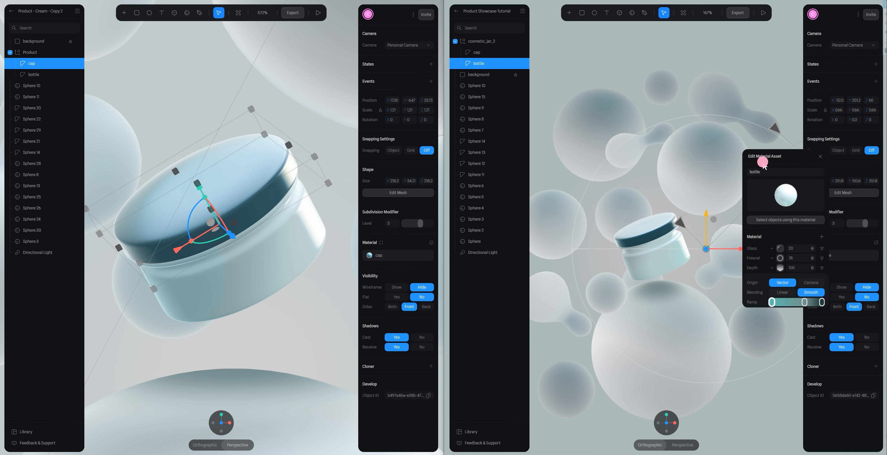
left_click(780, 268)
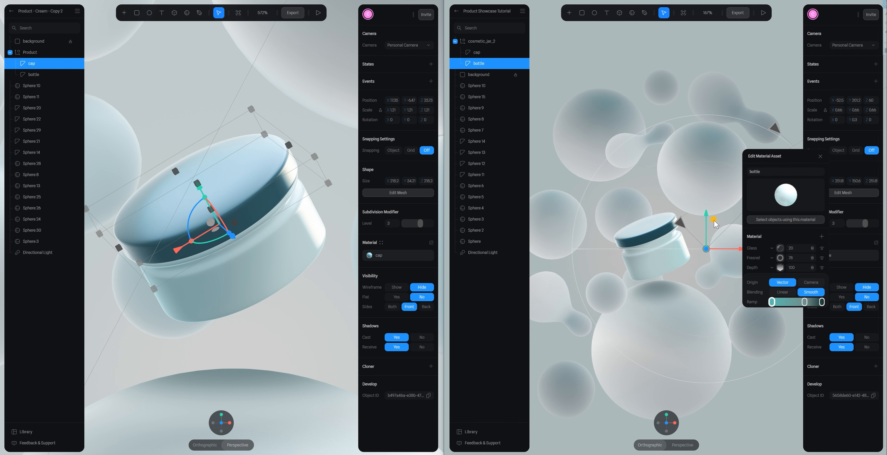
mouse_move(716, 222)
left_mouse_down()
mouse_move(724, 212)
mouse_move(703, 172)
mouse_move(720, 179)
left_mouse_up()
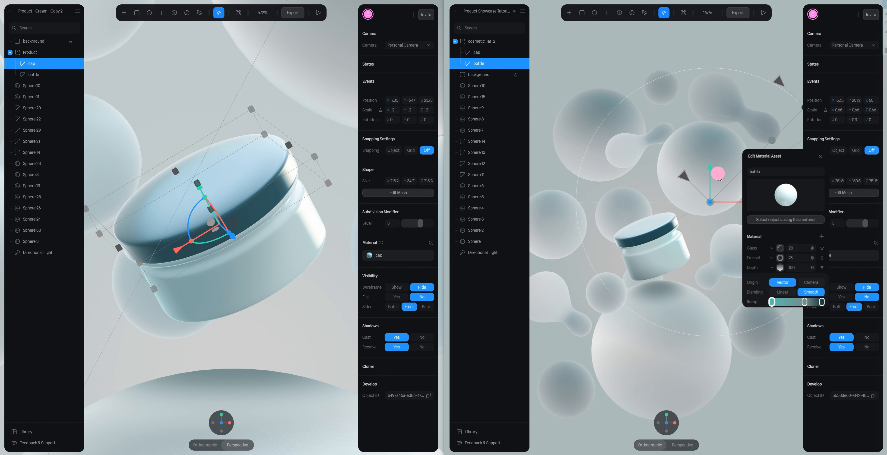
Select the new scene's Directional Light and set its intensity to 0.5
scroll(606, 234, "down", 10)
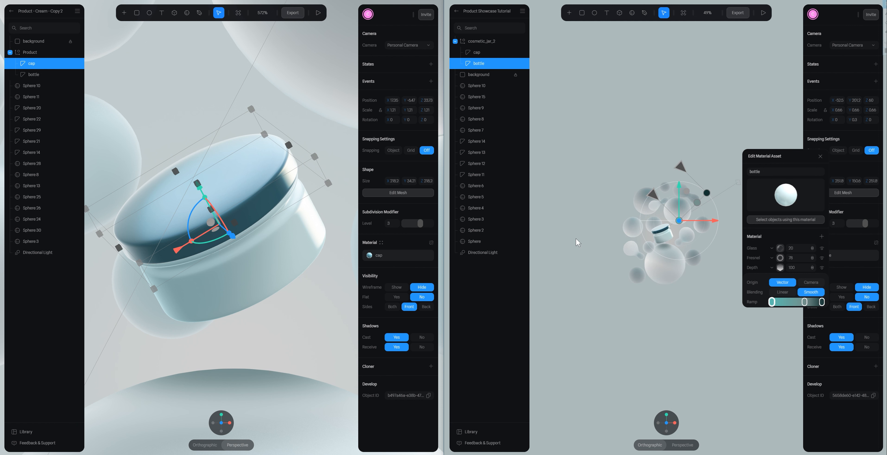
left_click(482, 252)
scroll(757, 197, "up", 3)
left_click_drag(765, 213, 765, 223, "alt")
left_click_drag(752, 155, 752, 178, "alt")
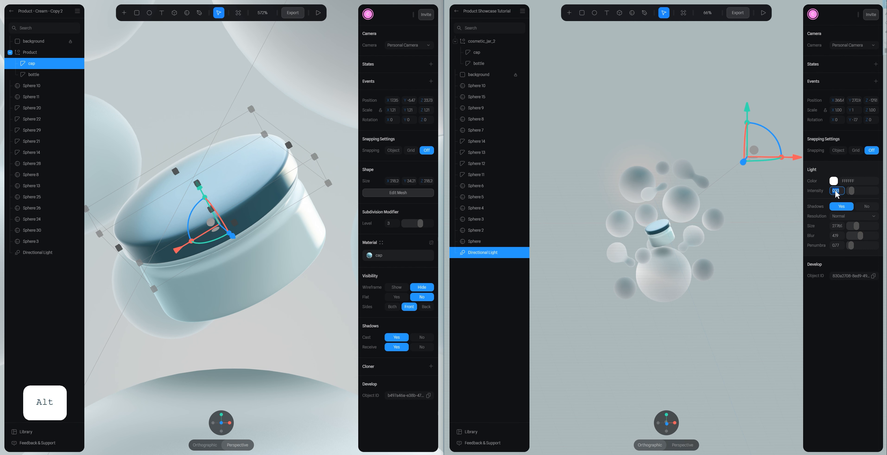
type("0.5")
key("Return")
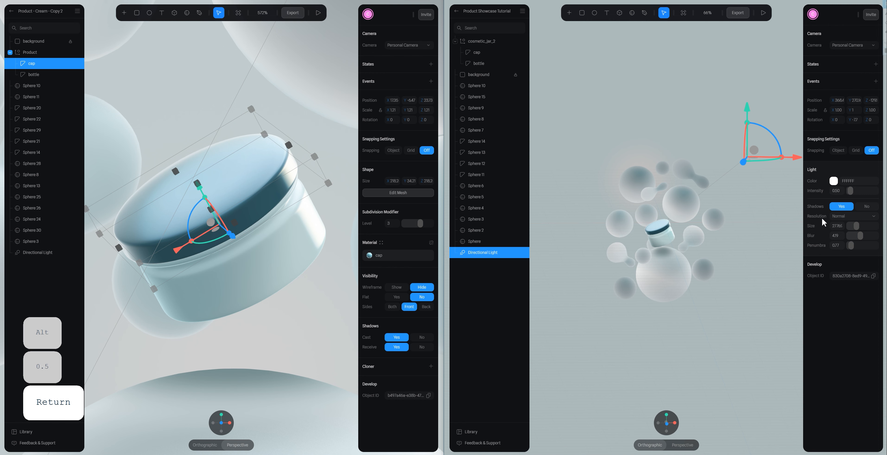
Select the cosmetic_jar_2 group and centre the view on it to inspect the jar under the light
scroll(703, 222, "up", 10)
mouse_move(683, 234)
middle_mouse_down()
mouse_move(687, 213)
mouse_move(677, 224)
middle_mouse_up()
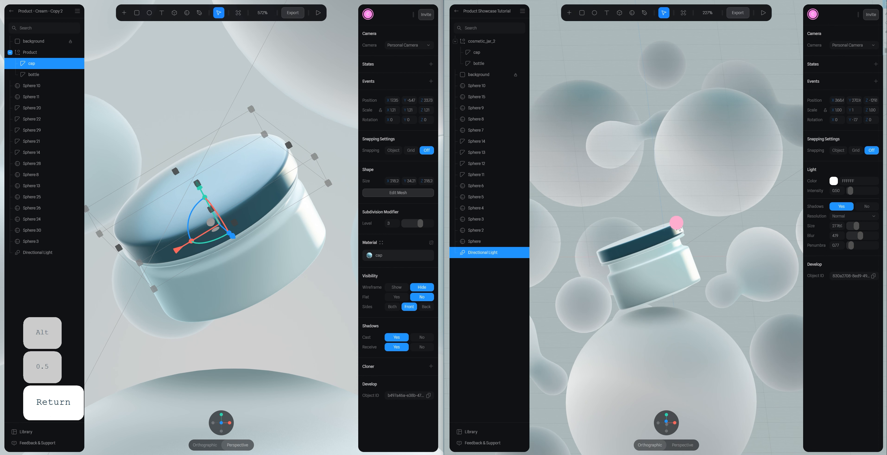
left_click_drag(676, 224, 672, 228, "alt")
left_click(675, 248)
key("s")
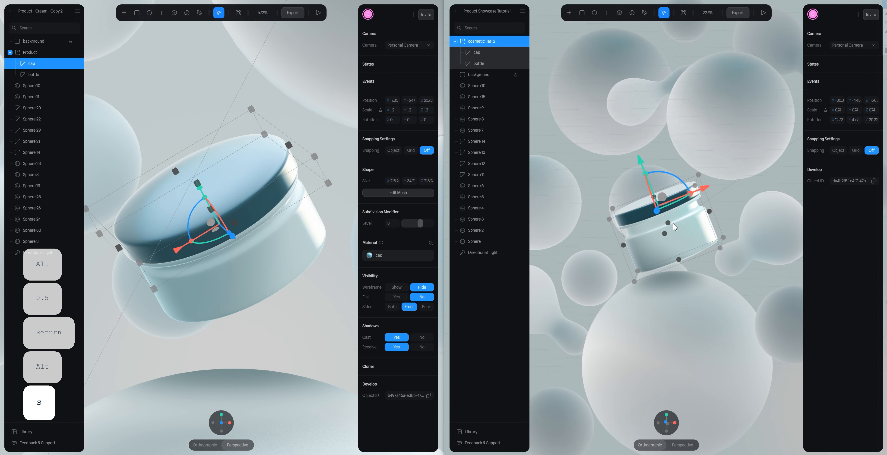
Reposition and tilt the cosmetic_jar_2 group to show more of the cap's top face
scroll(673, 224, "up", 3)
mouse_move(659, 186)
left_mouse_down()
mouse_move(663, 173)
mouse_move(654, 176)
left_mouse_up()
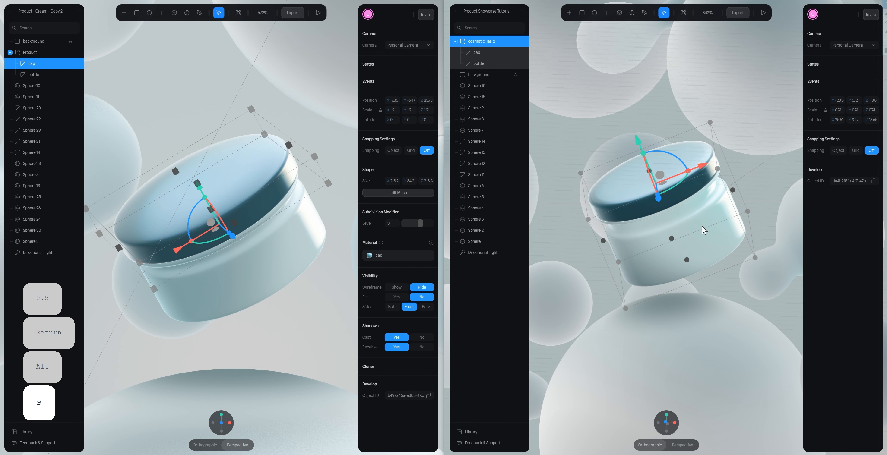
Edit the bottle's mesh by selecting its lower vertices and moving them up slightly to shorten the bottle
left_click_drag(705, 234, 698, 222, "alt")
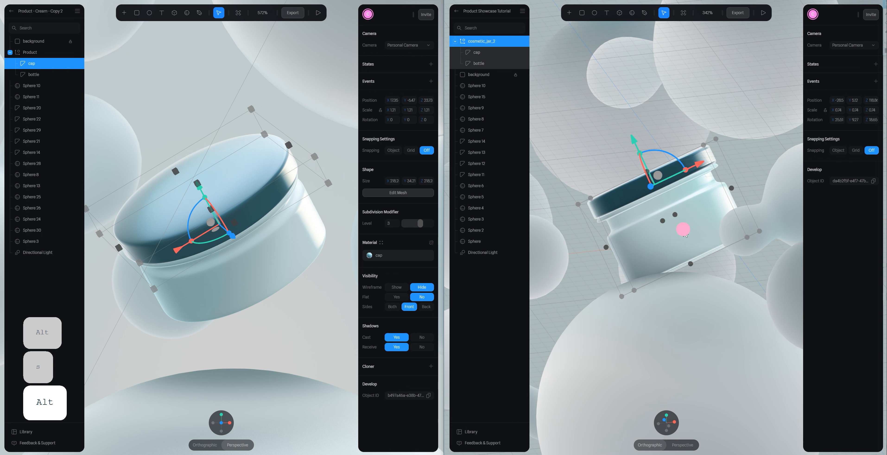
double_click(683, 229)
double_click(693, 243)
left_click_drag(723, 301, 595, 248)
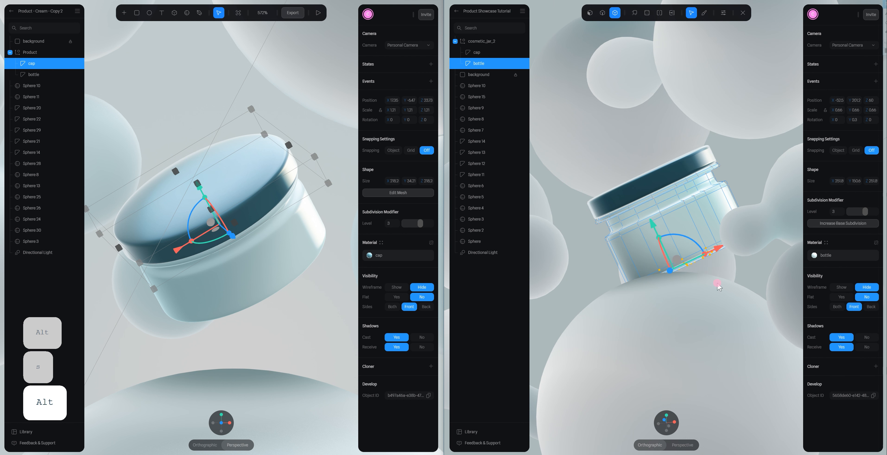
left_click_drag(783, 278, 671, 216)
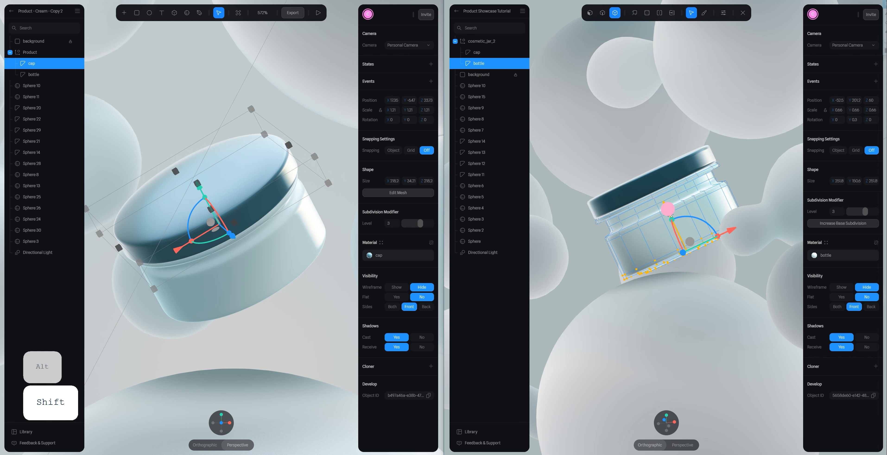
left_click(746, 168)
left_click_drag(760, 177, 771, 198, "alt")
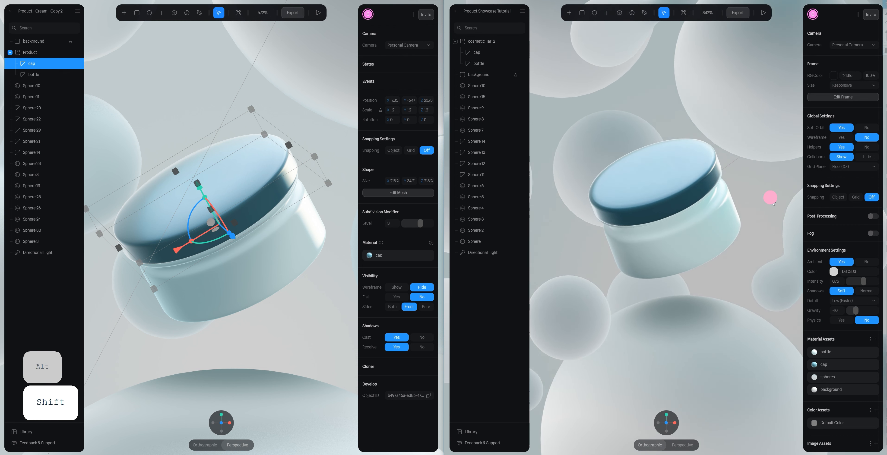
Tilt the cosmetic_jar_2 group slightly further and check the jar up close in play mode
left_click(710, 220)
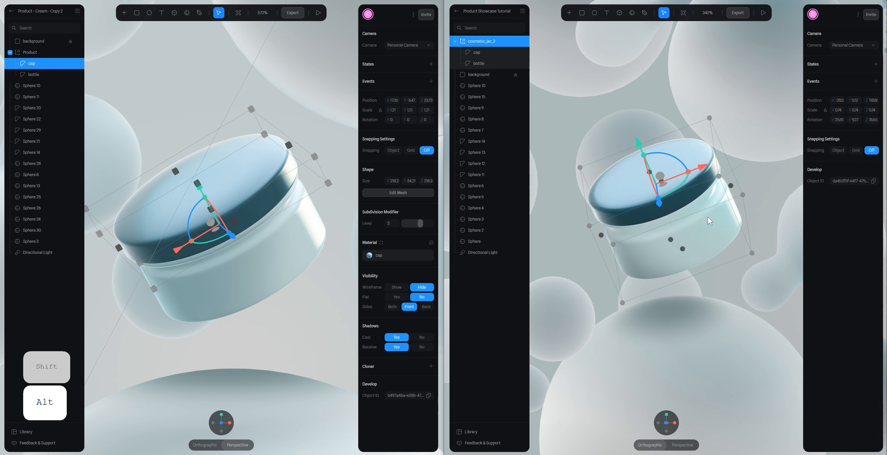
left_click_drag(652, 180, 654, 185)
left_click(763, 13)
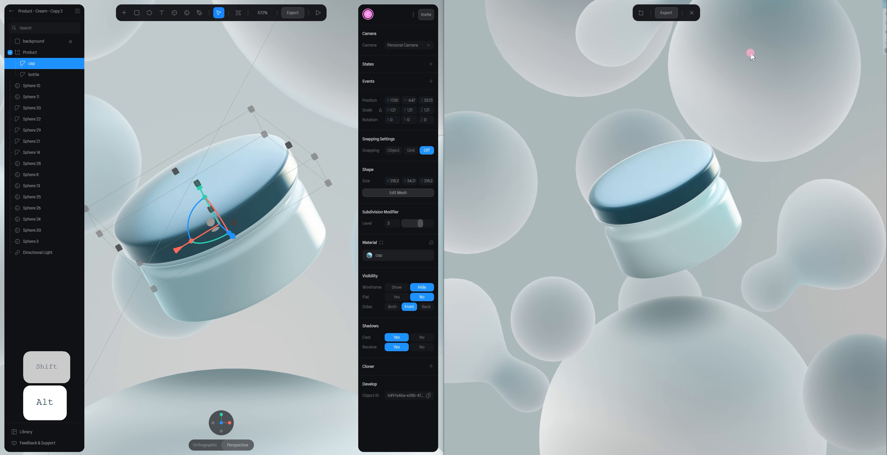
scroll(695, 206, "up", 5)
right_click_drag(711, 174, 715, 193)
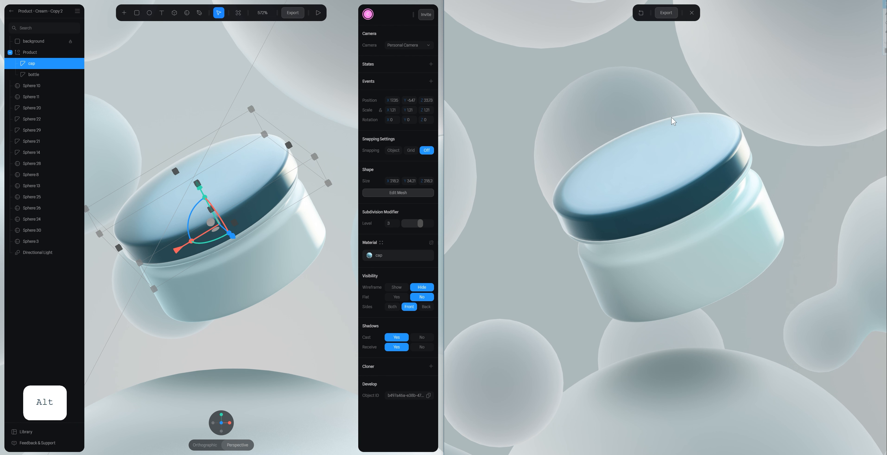
scroll(649, 128, "down", 5)
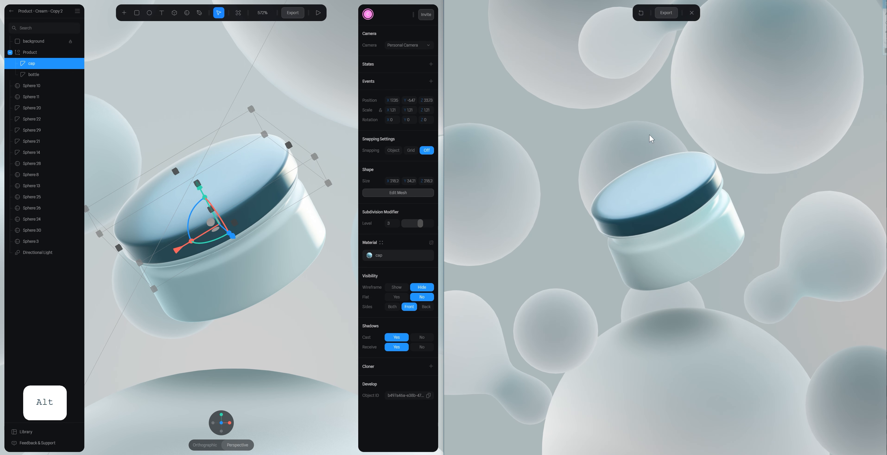
left_click(691, 13)
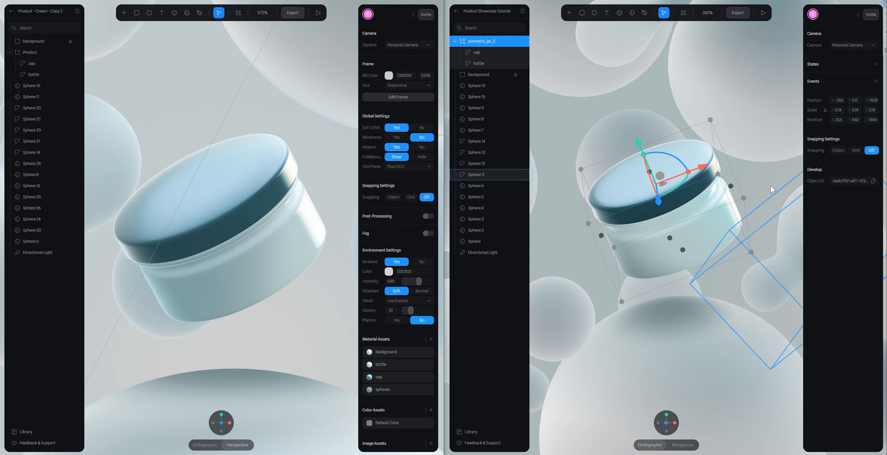
Set the frame's background colour to the grey-green sampled from the scene's background plane
left_click(749, 199)
scroll(749, 199, "down", 10)
scroll(692, 205, "down", 6)
left_click_drag(685, 205, 645, 201)
key("alt")
key("alt")
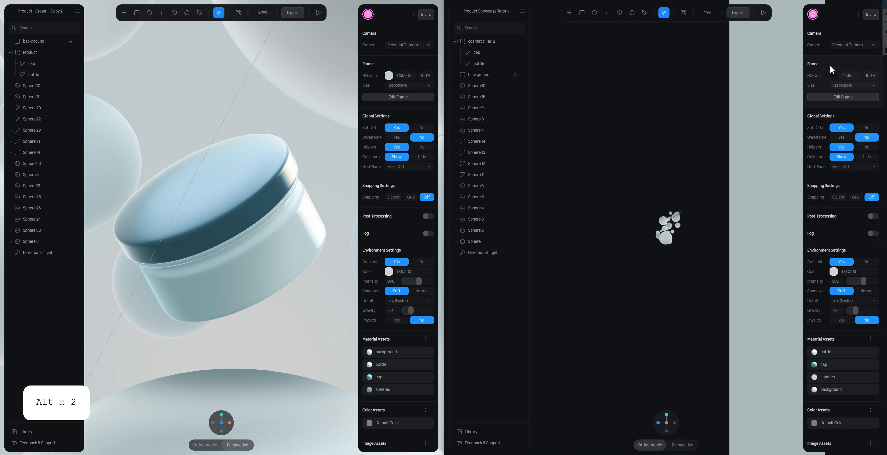
left_click(833, 76)
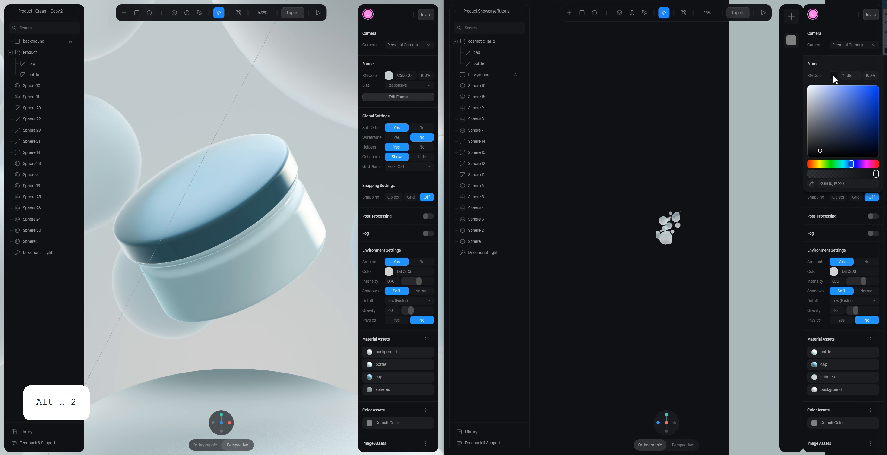
left_click(811, 183)
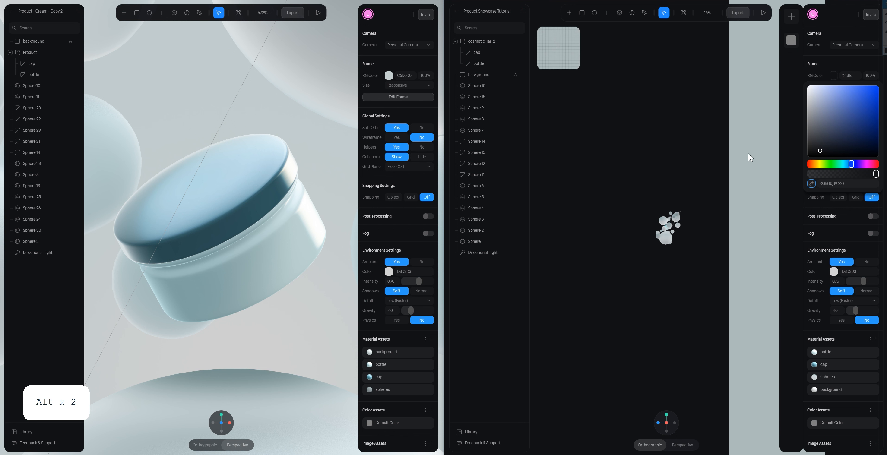
left_click(730, 147)
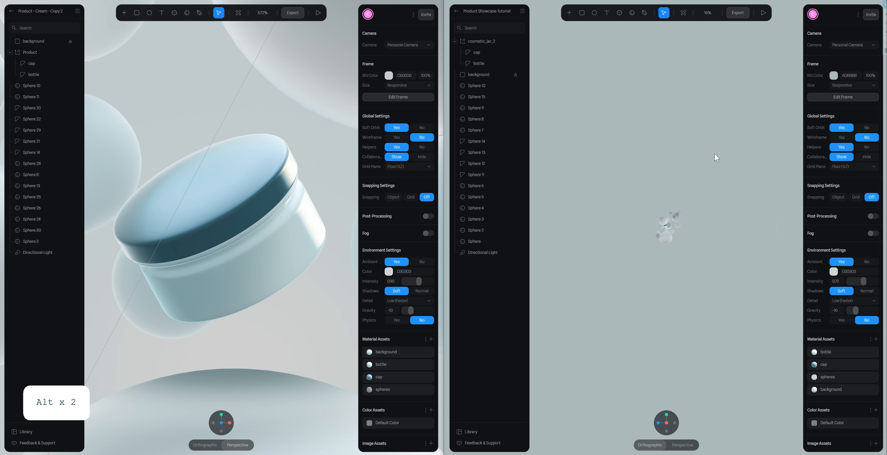
left_click_drag(704, 175, 702, 210, "alt")
scroll(692, 213, "up", 15)
scroll(693, 214, "down", 1)
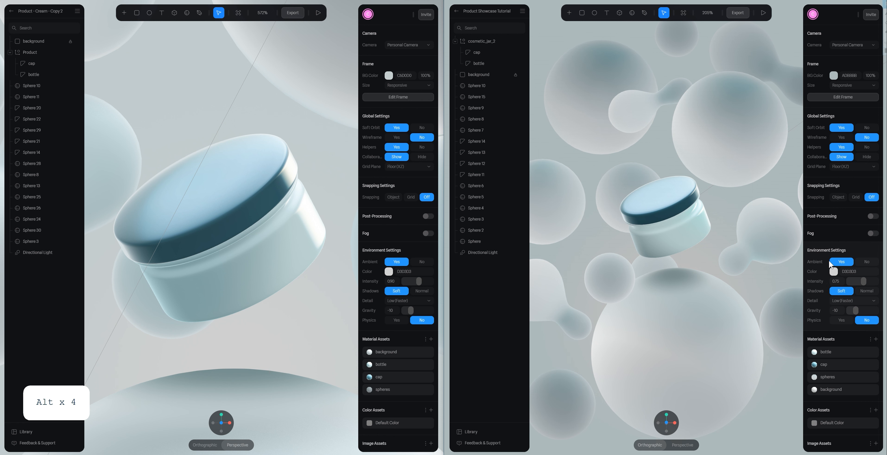
Run the 3D Vitals test on the new scene to check its optimisation, and close the report
left_click(738, 13)
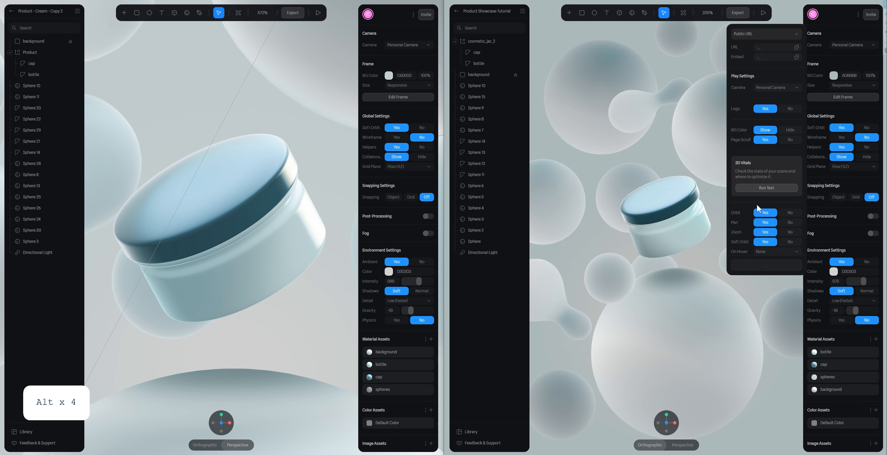
left_click(761, 186)
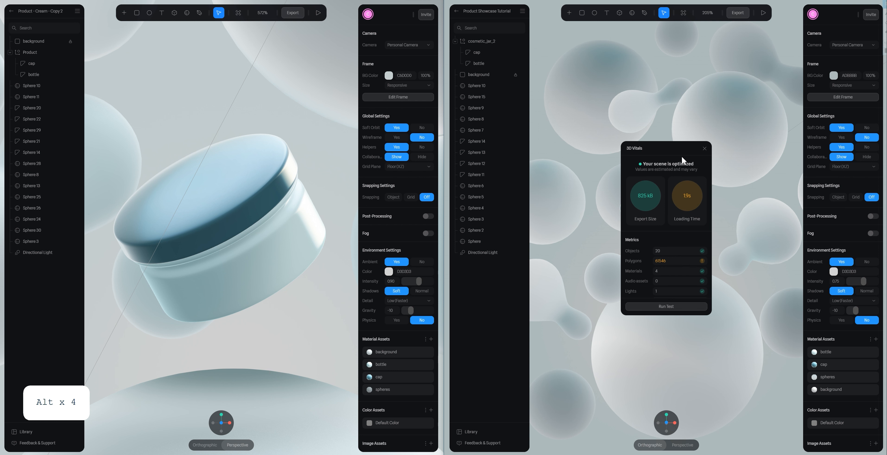
left_click(704, 151)
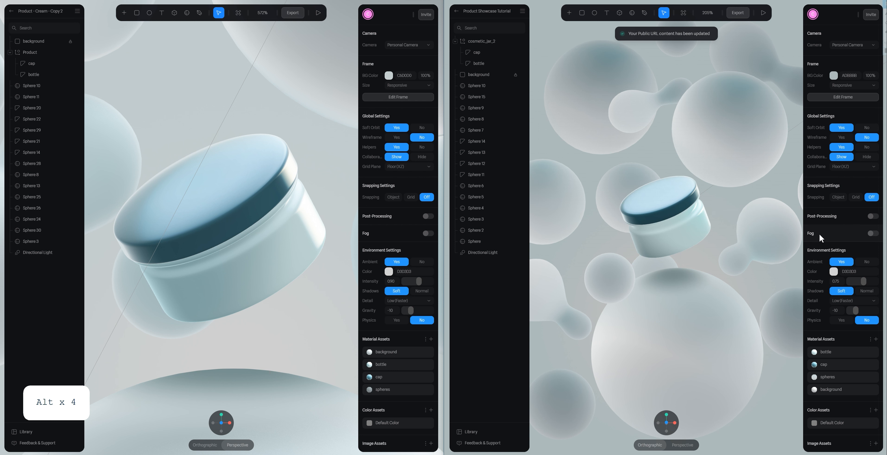
Enable fog using the background colour, with Near at about 1073 and Far at about 1777
left_click(873, 233)
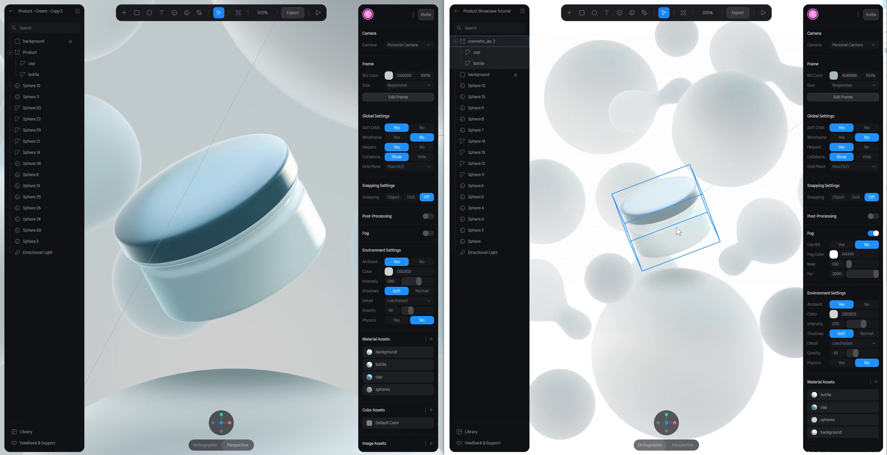
scroll(678, 232, "down", 5)
scroll(677, 231, "up", 5)
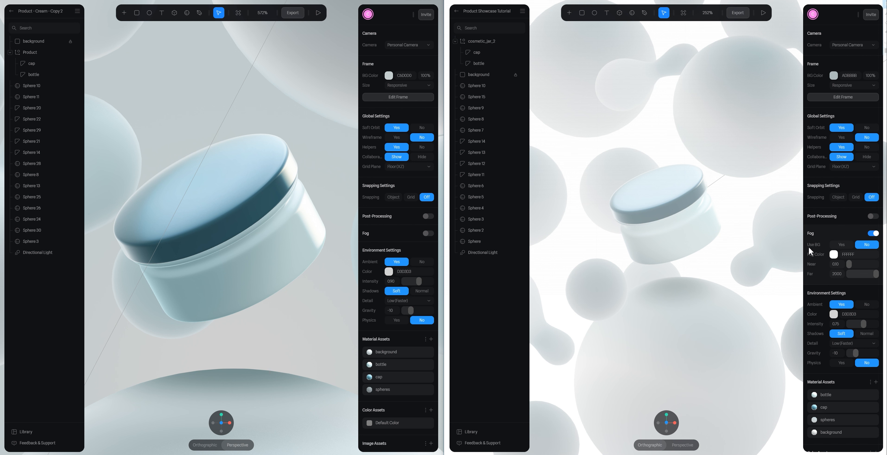
left_click(841, 244)
left_click_drag(848, 253, 867, 263)
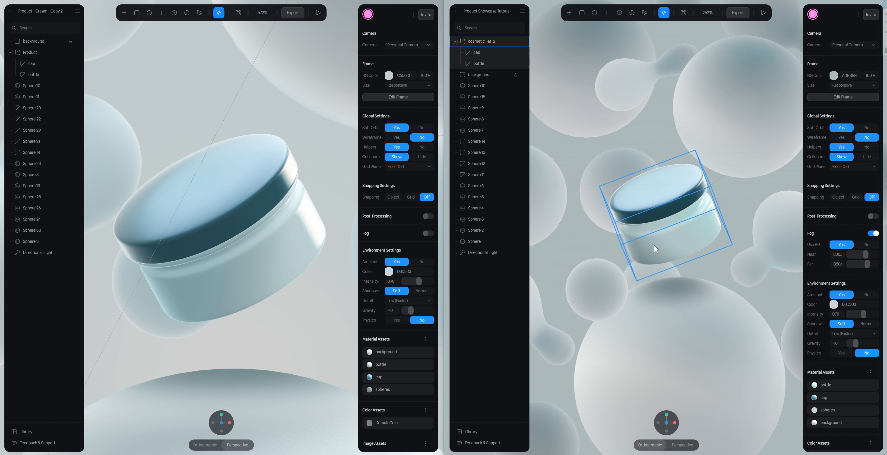
mouse_move(864, 254)
left_mouse_down()
mouse_move(875, 263)
mouse_move(863, 254)
left_mouse_up()
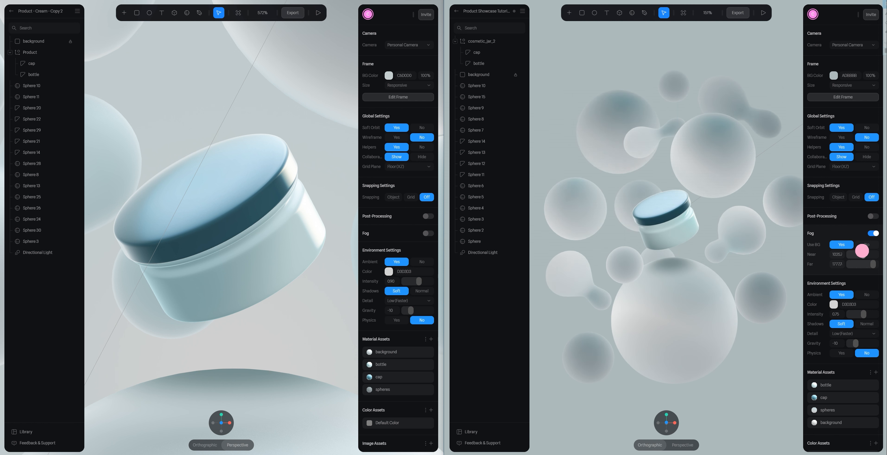
scroll(665, 225, "up", 5)
scroll(665, 225, "down", 1)
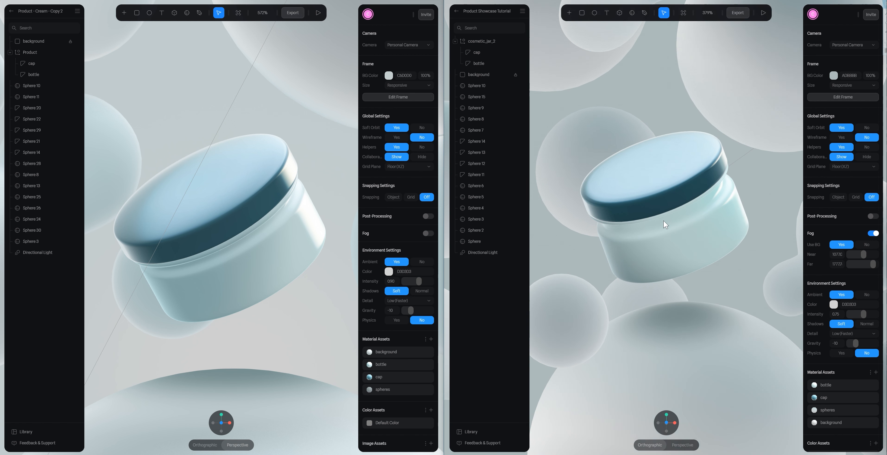
Open the large sphere's spheres material and shift both colour stops on the lowest Depth layer's ramp slightly toward the light end
left_click(697, 362)
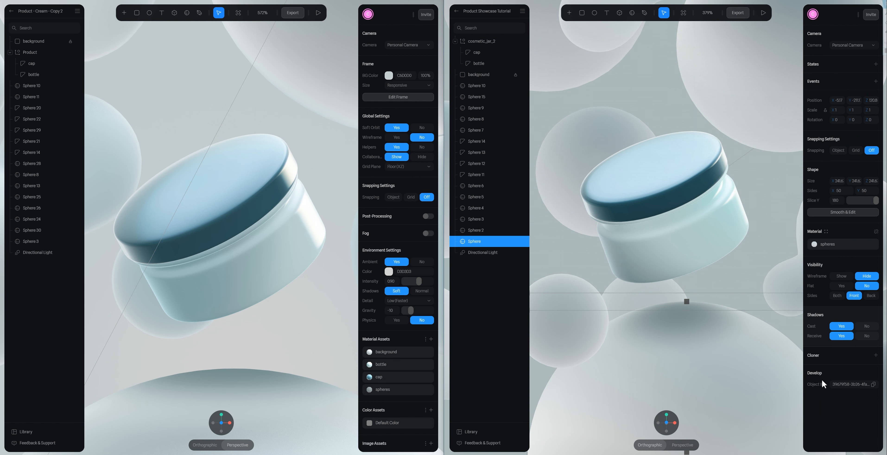
left_click(819, 244)
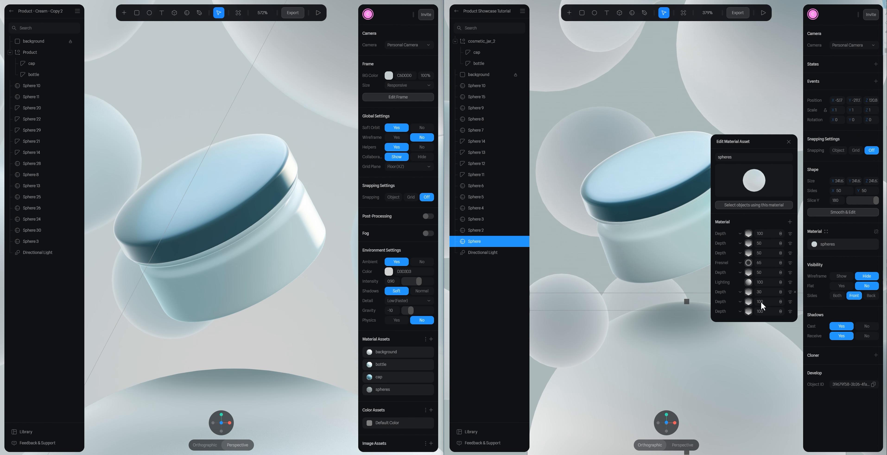
left_click_drag(758, 139, 817, 137)
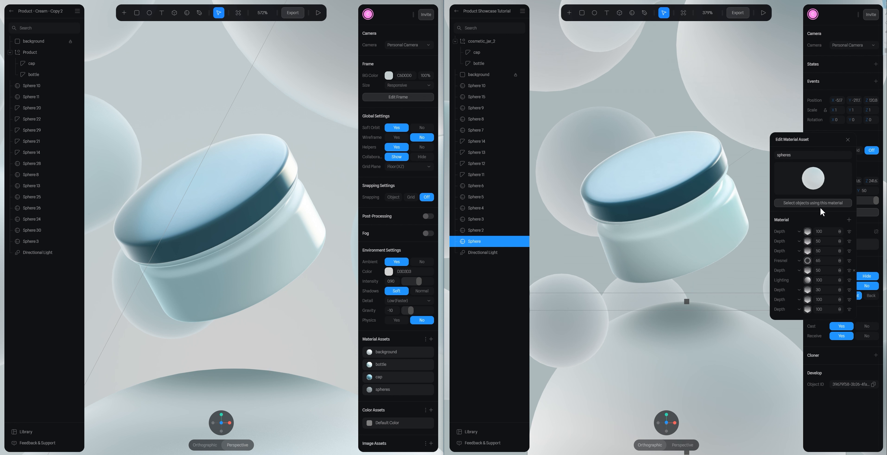
left_click(809, 308)
left_click(809, 251)
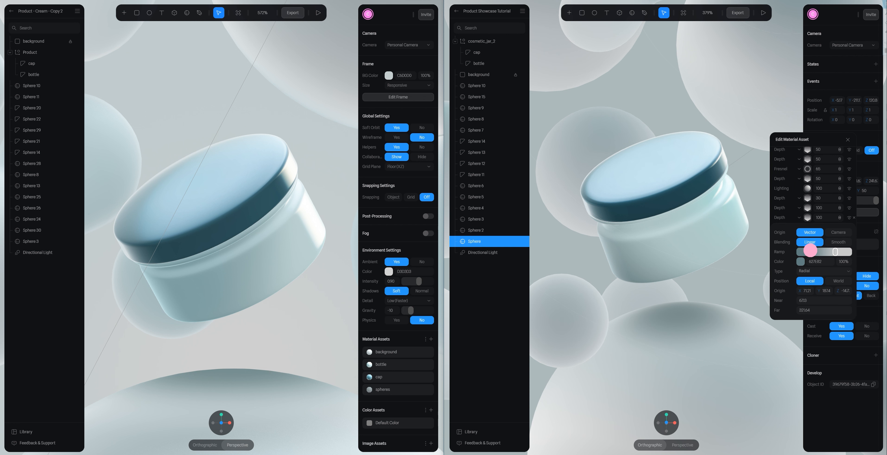
left_click_drag(808, 250, 812, 250)
left_click(838, 251)
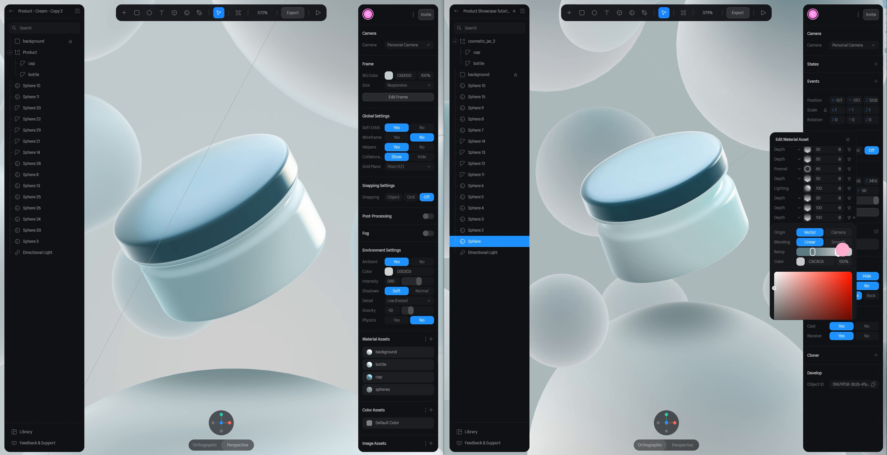
left_click_drag(843, 250, 839, 250)
Set the spheres material's Fresnel opacity to 87, bias to -0.03 and intensity to 1.26, and adjust its scale and factor
left_click(808, 169)
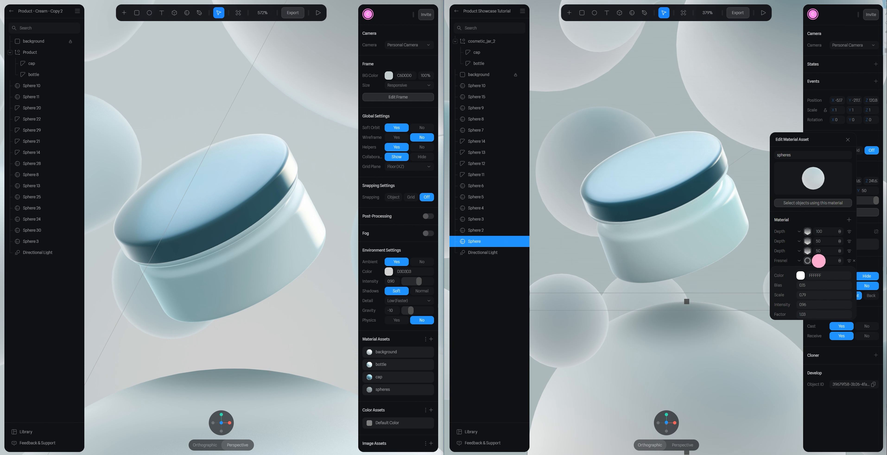
left_click_drag(819, 261, 668, 227)
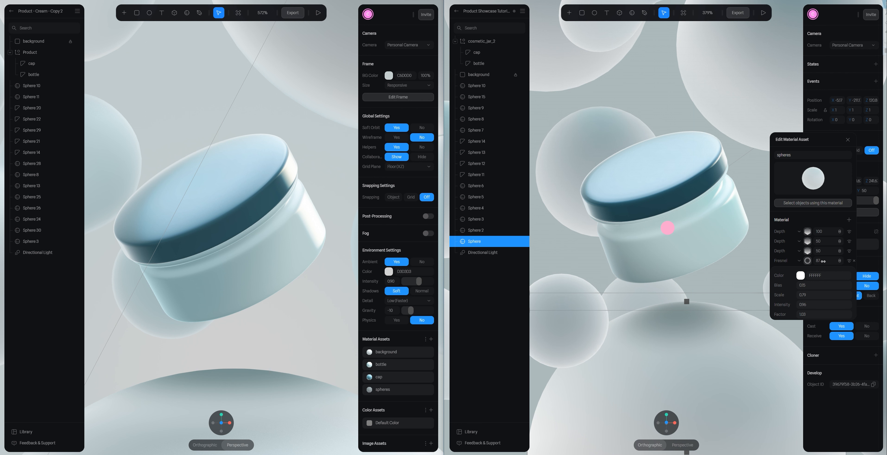
mouse_move(799, 284)
left_mouse_down()
mouse_move(807, 294)
mouse_move(790, 304)
mouse_move(808, 302)
mouse_move(771, 314)
mouse_move(791, 316)
left_mouse_up()
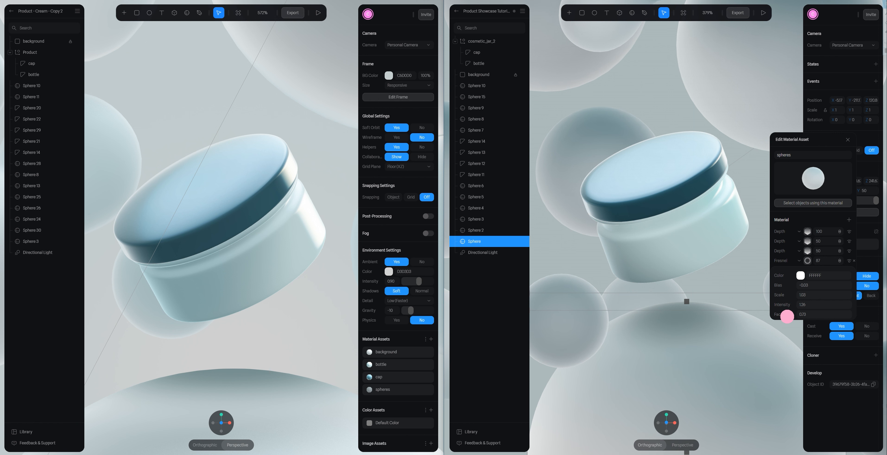
left_click(807, 260)
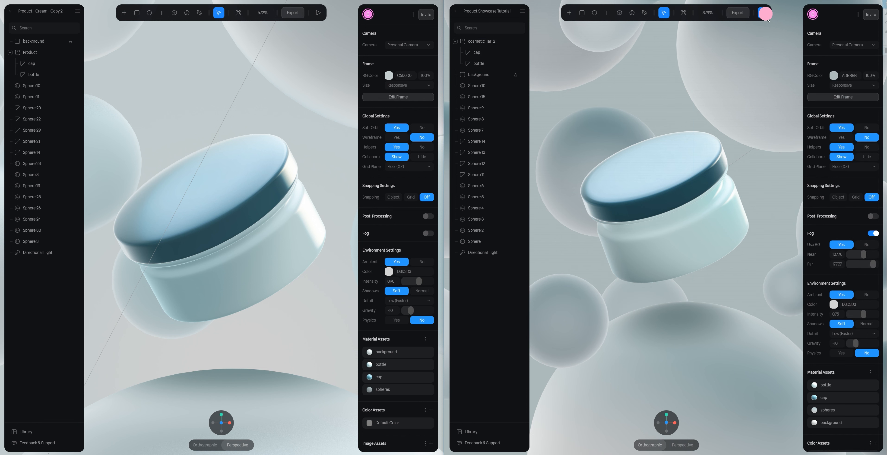
Play the new scene and the reference scene side by side and orbit both to compare the jars
left_click(763, 13)
mouse_move(667, 195)
left_mouse_down()
mouse_move(741, 193)
mouse_move(673, 202)
mouse_move(699, 204)
mouse_move(676, 205)
mouse_move(681, 192)
mouse_move(723, 192)
mouse_move(683, 196)
left_mouse_up()
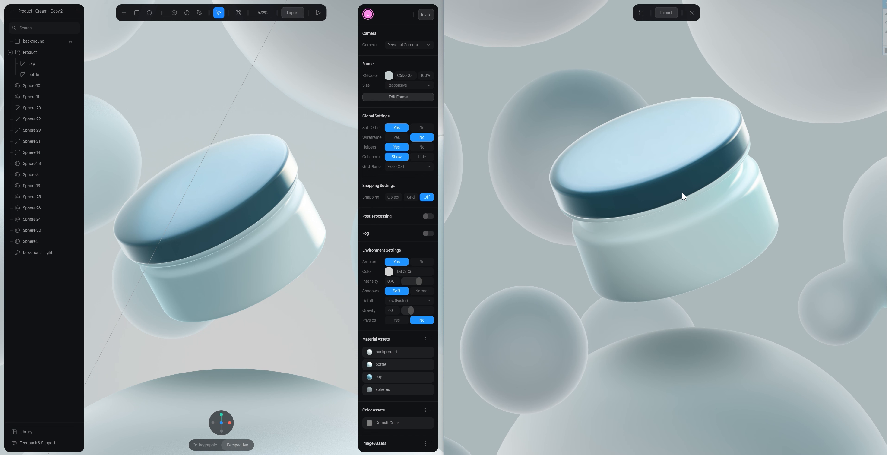
left_click(318, 12)
left_click_drag(298, 182, 267, 186)
left_click_drag(610, 199, 24, 451)
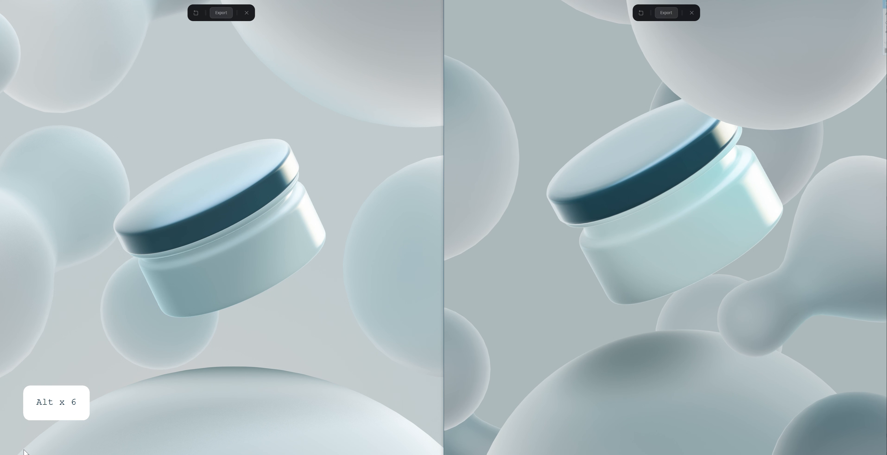